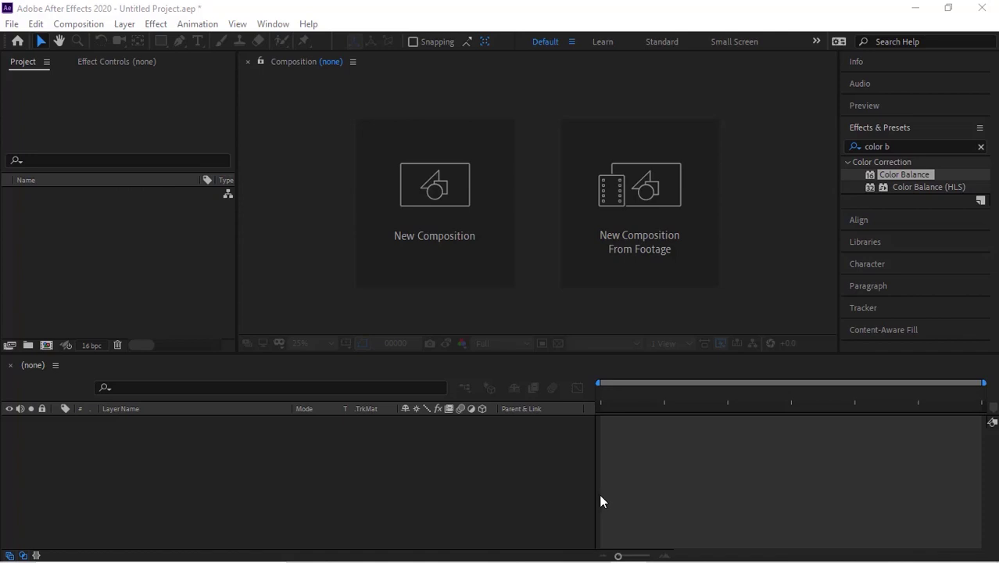
# Step: Create a 2000 x 2000 px composition named Color-1 at 30 fps with a duration of 900 frames
pyautogui.click(471, 189)
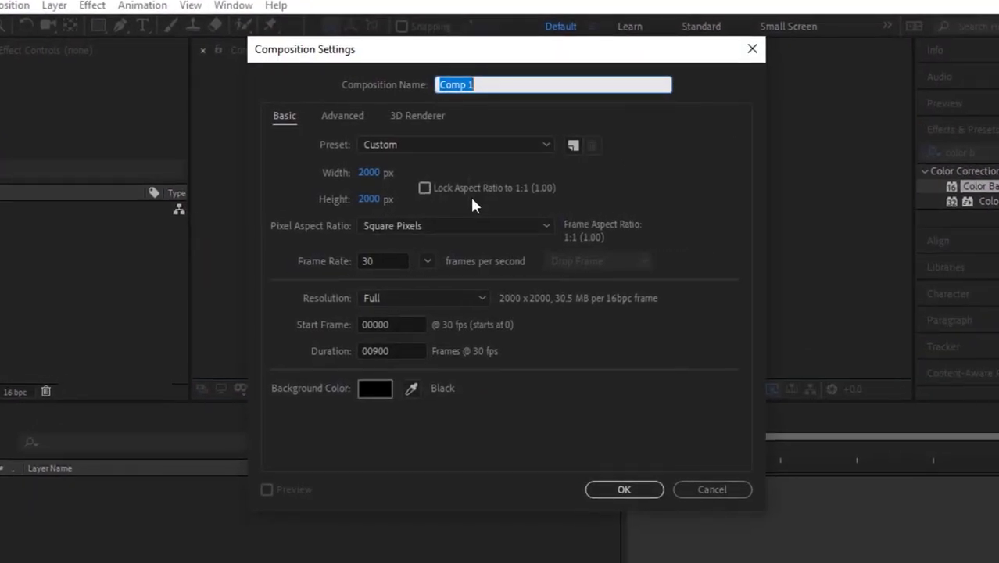
pyautogui.write('Color-1')
pyautogui.press('Tab')
pyautogui.press('Tab')
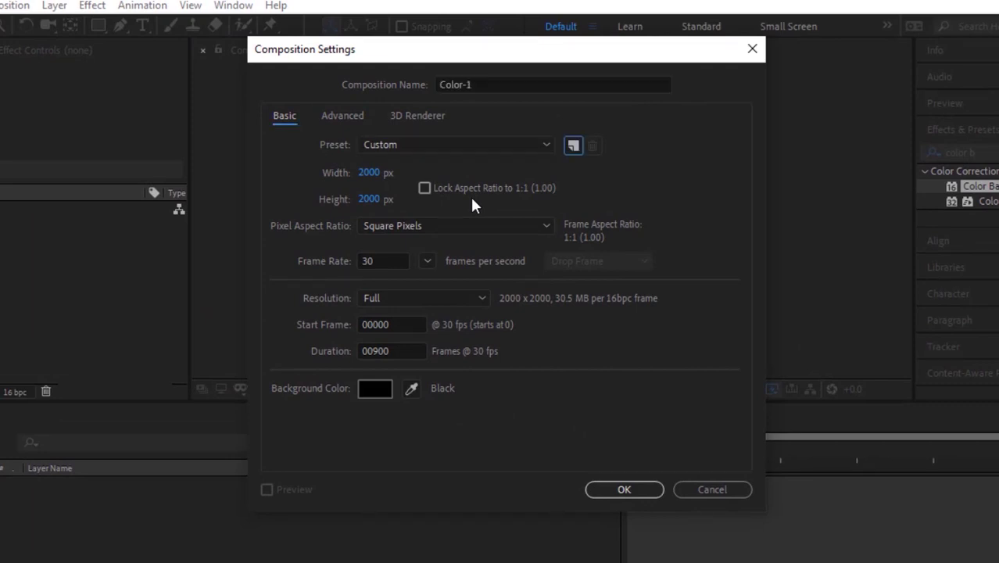
pyautogui.press('Tab')
pyautogui.write('2000')
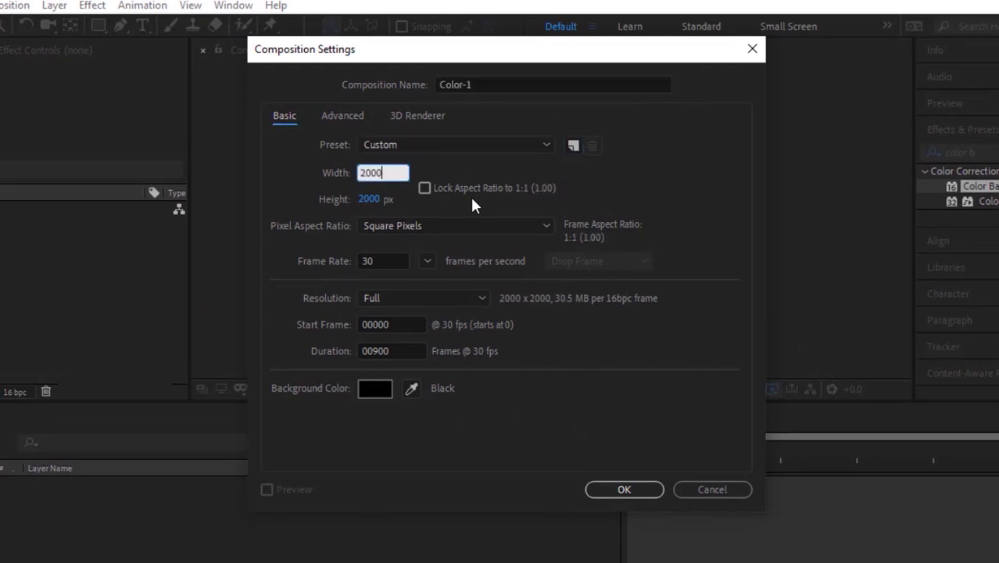
pyautogui.press('Tab')
pyautogui.press('Tab')
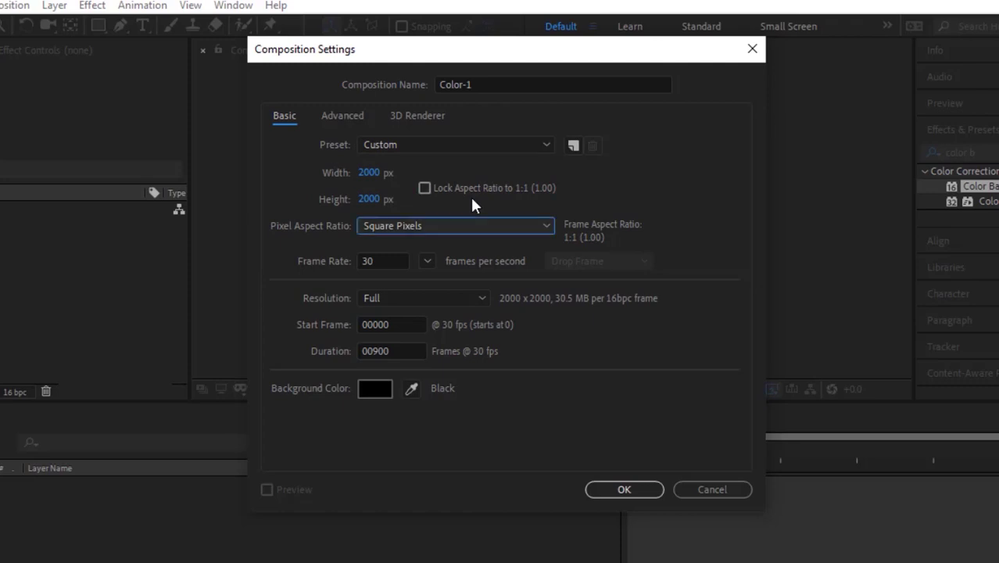
pyautogui.press('Tab')
pyautogui.press('Tab')
pyautogui.press('Tab')
pyautogui.press('Tab')
pyautogui.press('Tab')
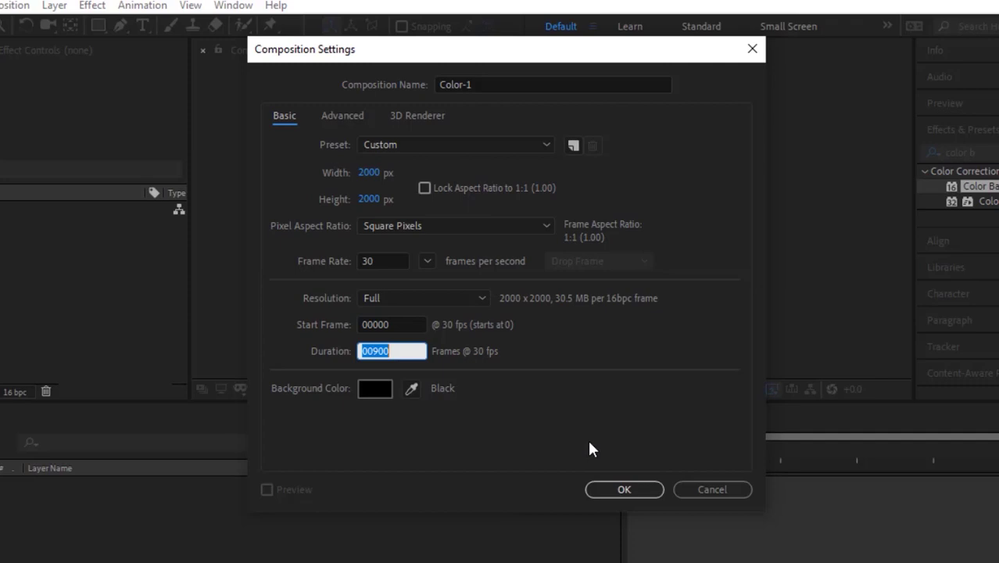
pyautogui.click(622, 489)
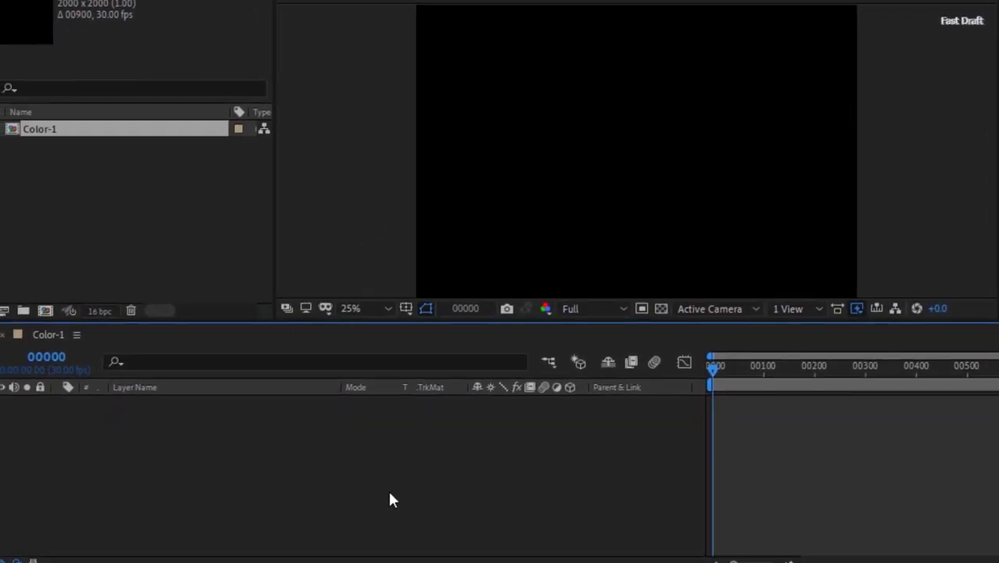
# Step: Add a solid layer named Black to the Color-1 composition
pyautogui.hotkey('ctrl', 'y')
pyautogui.hotkey('shift', 'ctrl', 'Left')
pyautogui.press('BackSpace')
pyautogui.press('Return')
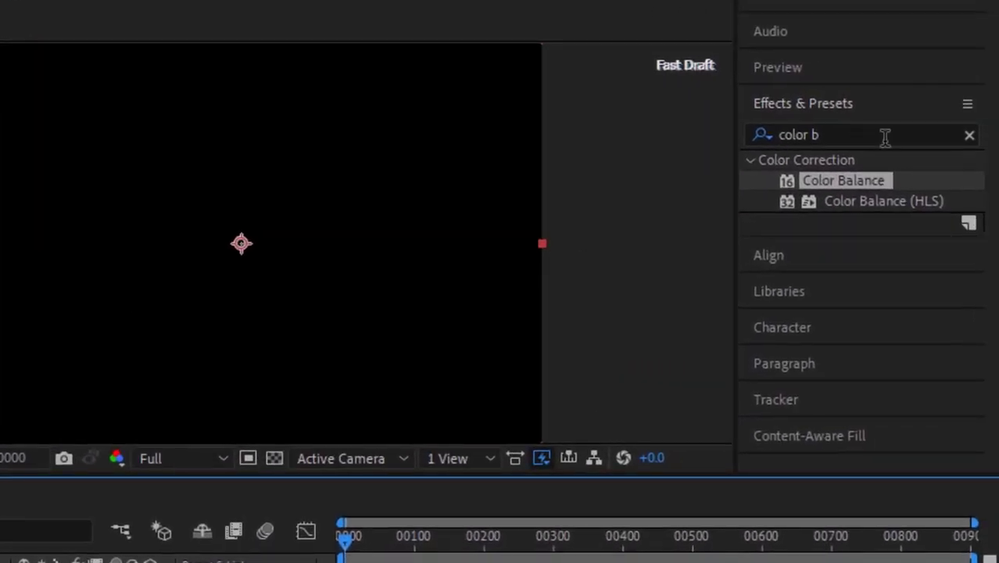
# Step: Find the Fractal Noise effect and apply it to the Black solid
pyautogui.click(989, 112)
pyautogui.hotkey('ctrl', 'a')
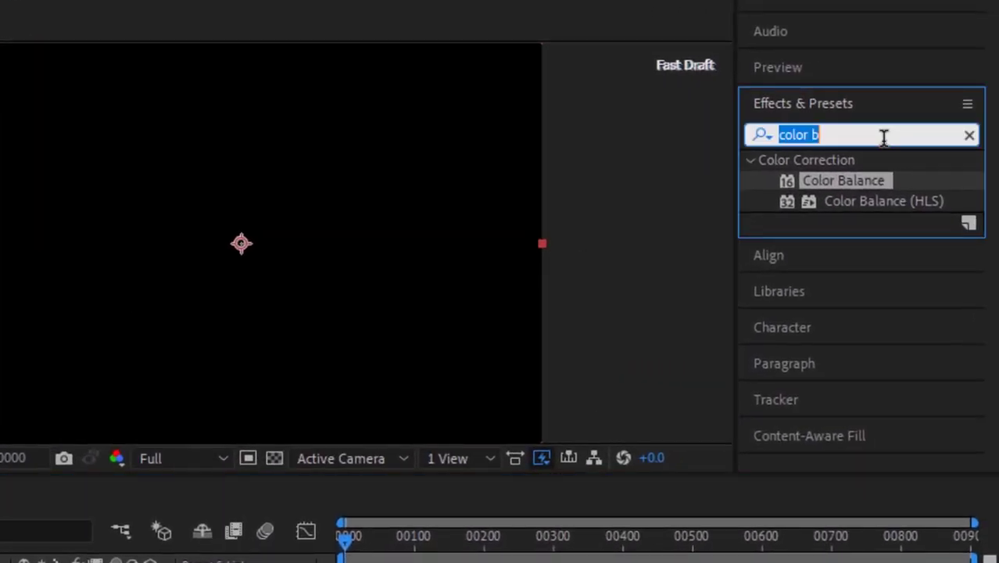
pyautogui.press('BackSpace')
pyautogui.write('fractal')
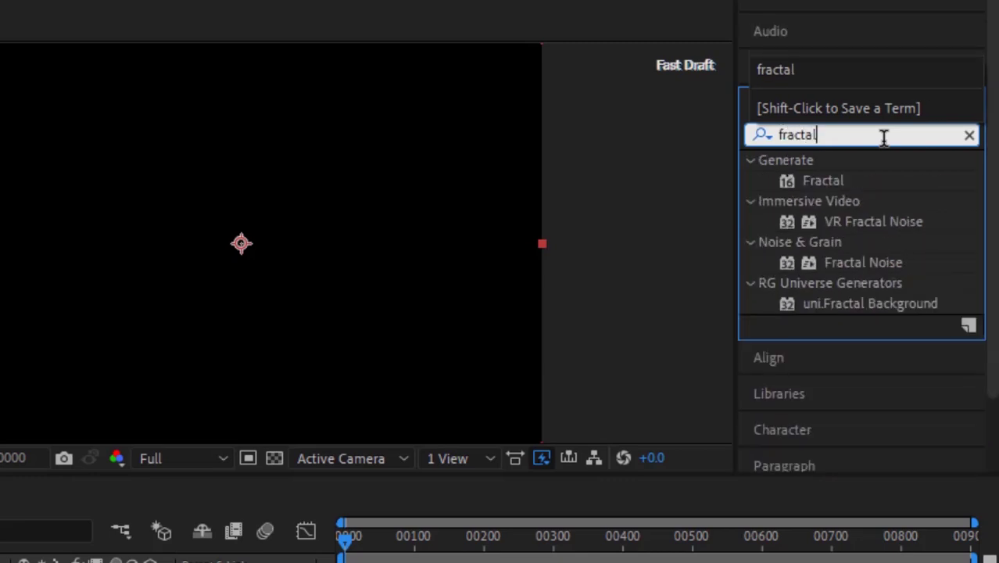
pyautogui.doubleClick(860, 263)
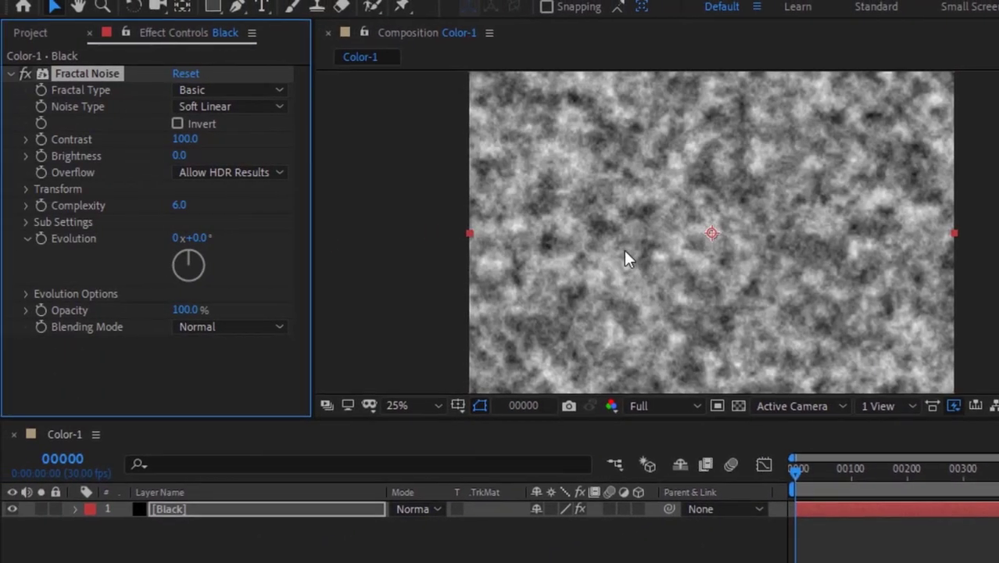
# Step: Set the Fractal Noise contrast to 205 and its brightness to -40.6
pyautogui.click(185, 139)
pyautogui.write('205')
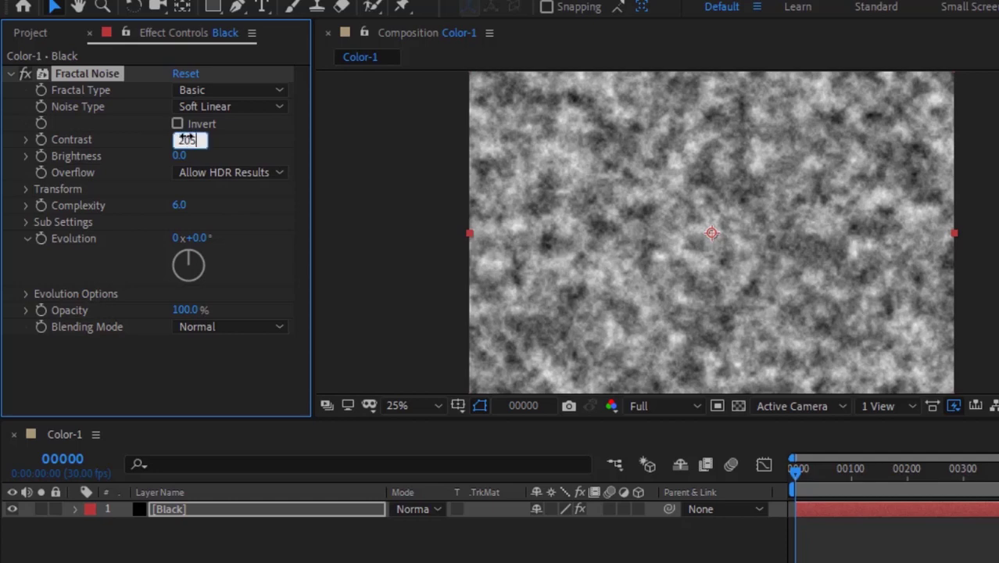
pyautogui.press('Tab')
pyautogui.write('-40.6')
pyautogui.press('Return')
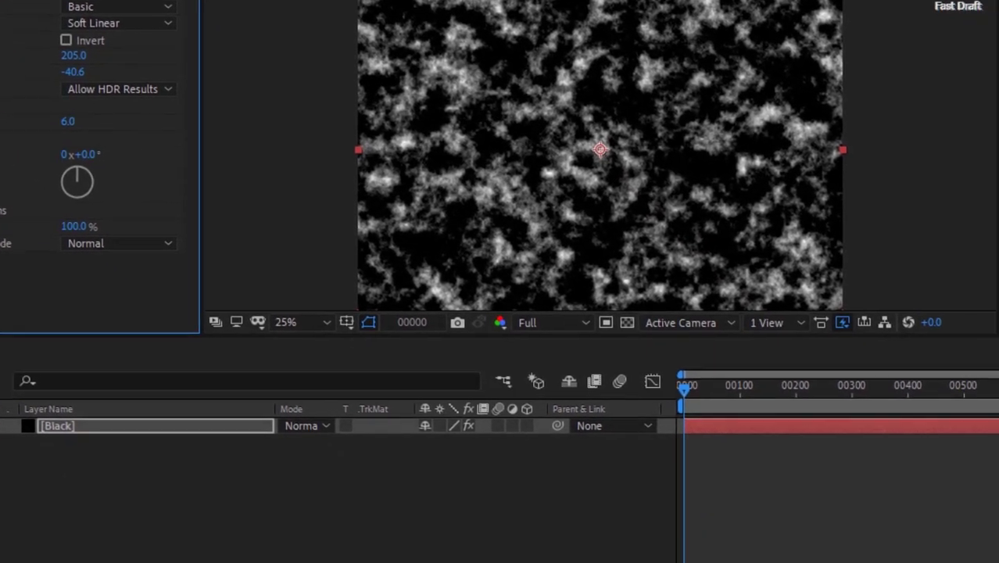
# Step: Add the expression time*30 to the Fractal Noise Evolution property, and collapse and deselect the layer
pyautogui.keyDown('alt'); pyautogui.click(41, 238); pyautogui.keyUp('alt')
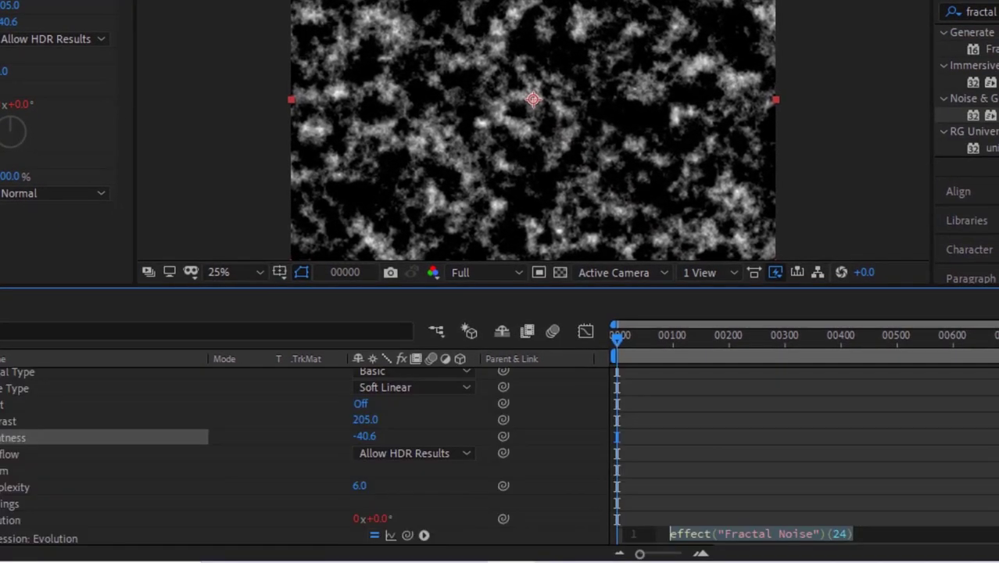
pyautogui.write('time*30')
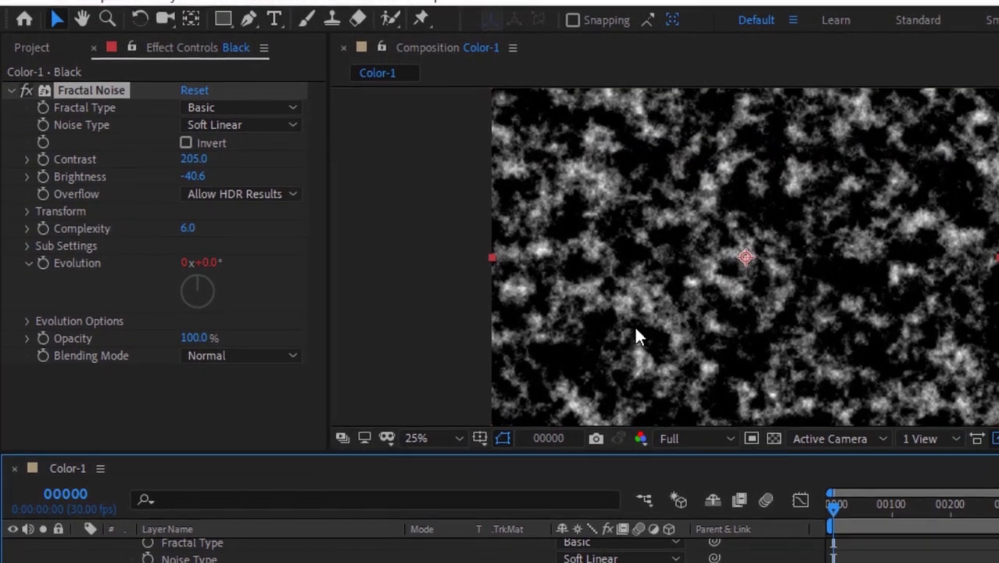
pyautogui.scroll(3, 809, 529)
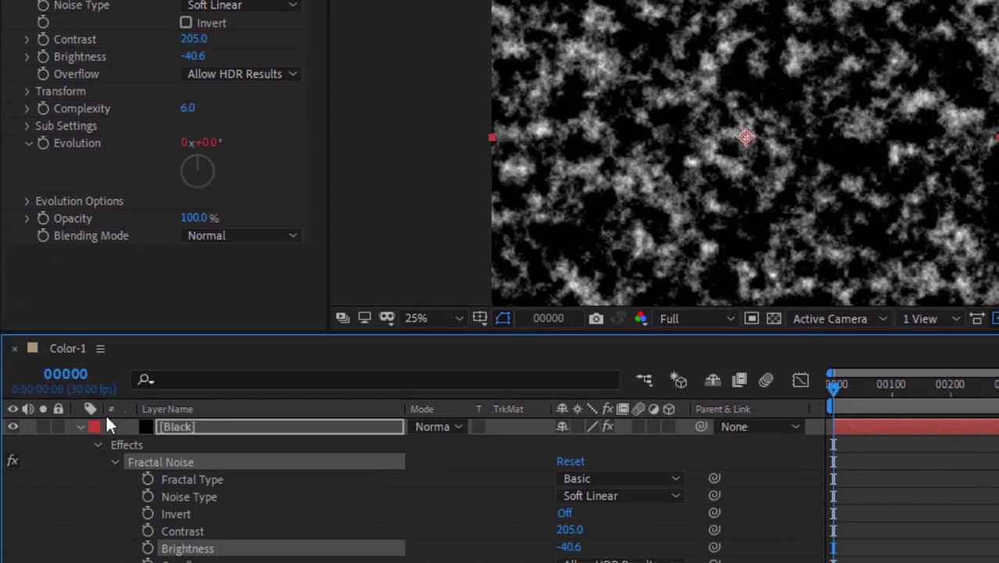
pyautogui.click(79, 426)
pyautogui.click(133, 469)
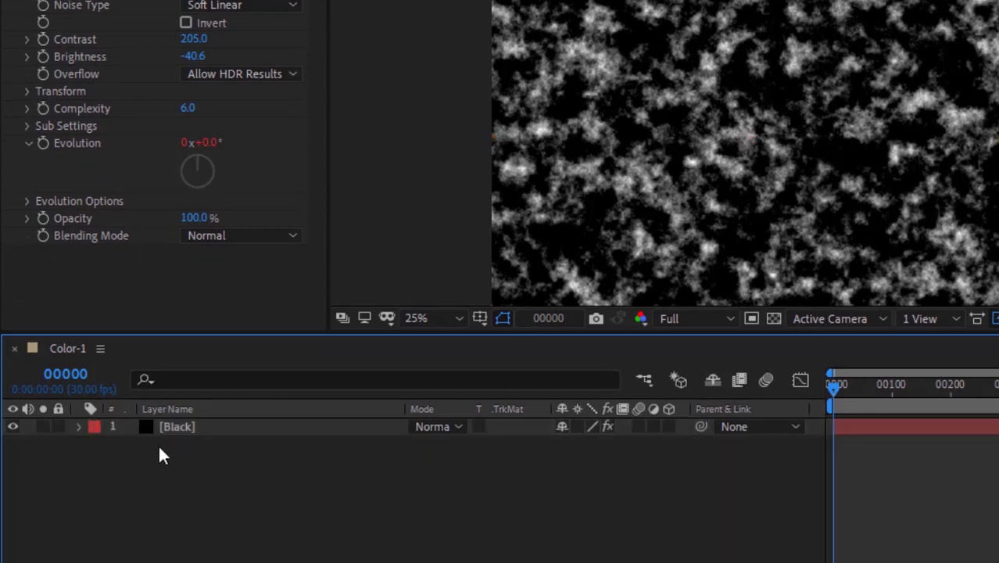
# Step: Duplicate the Black layer and set the upper copy's blending mode to Lighter Color
pyautogui.click(189, 426)
pyautogui.hotkey('ctrl', 'd')
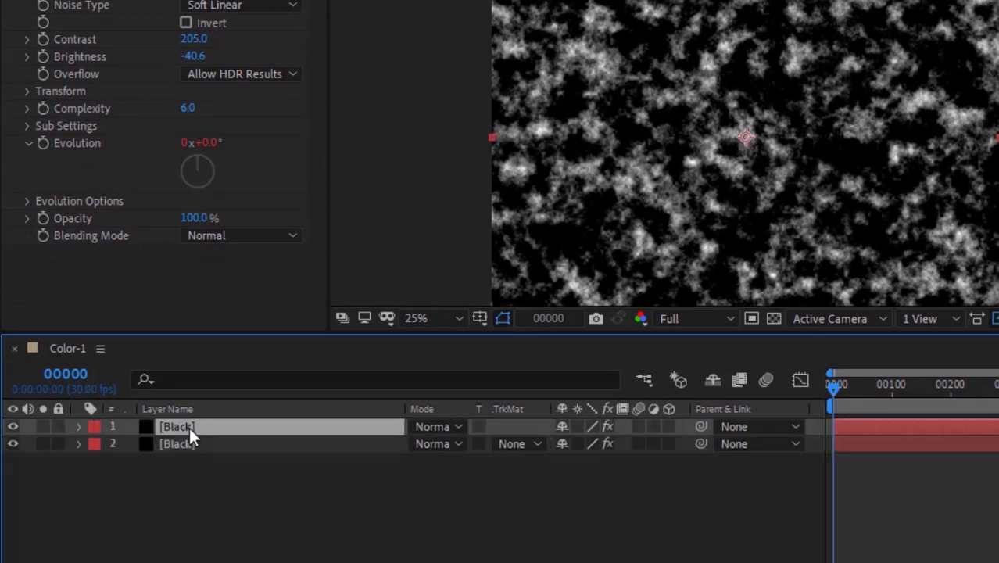
pyautogui.click(202, 483)
pyautogui.click(432, 443)
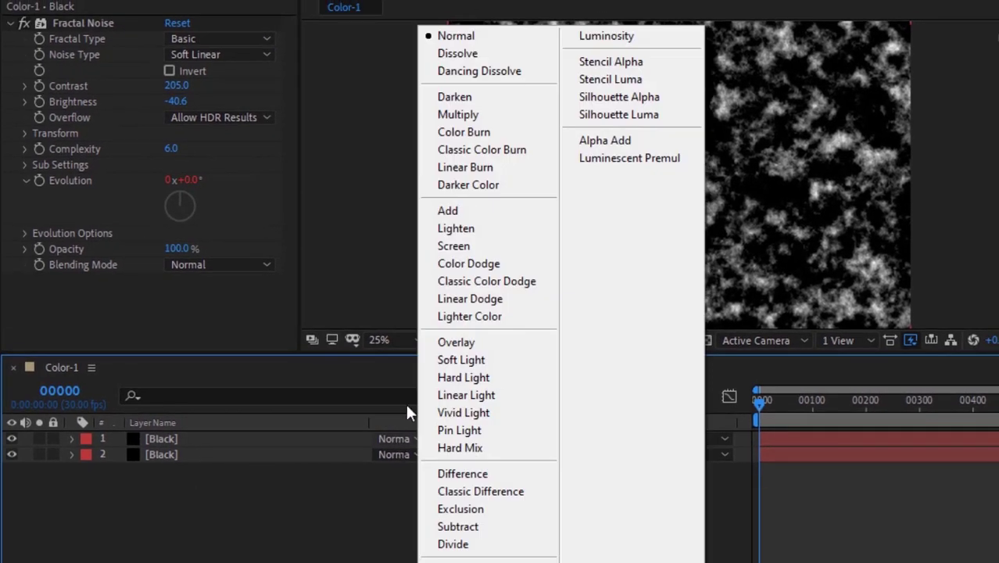
pyautogui.click(473, 228)
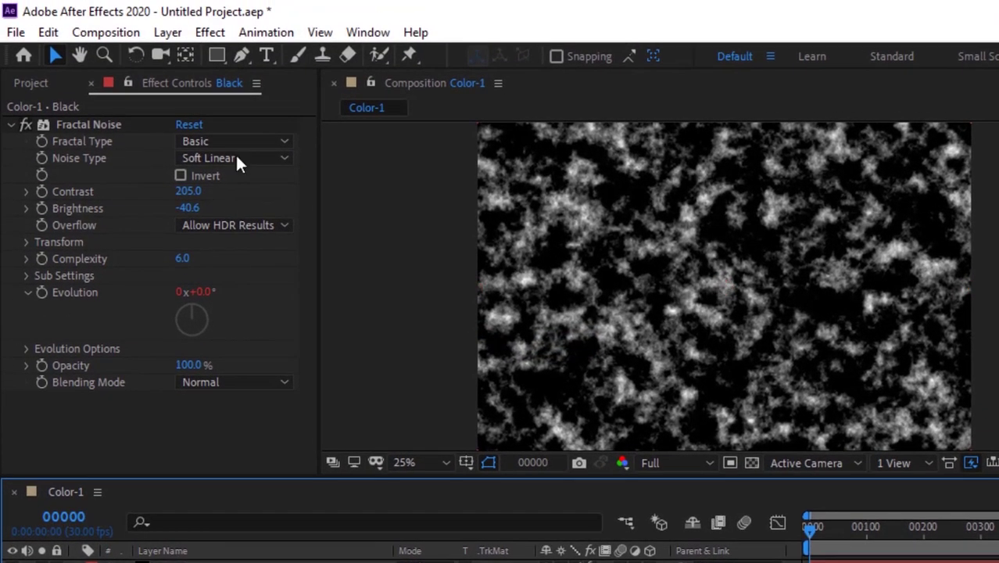
# Step: Change the upper layer's Fractal Type to Strings and set its Fractal Noise brightness to -68.8
pyautogui.click(210, 140)
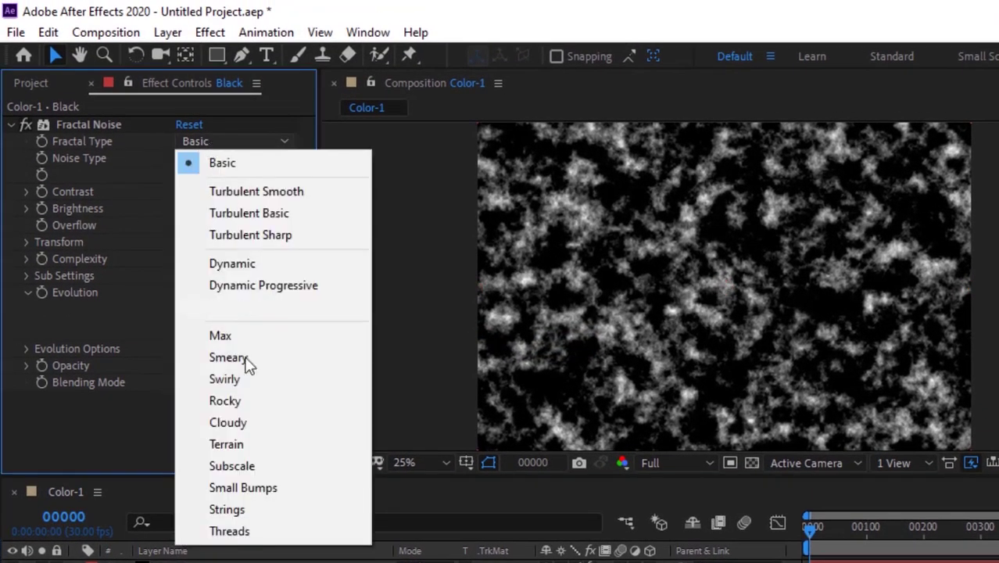
pyautogui.click(265, 509)
pyautogui.click(266, 512)
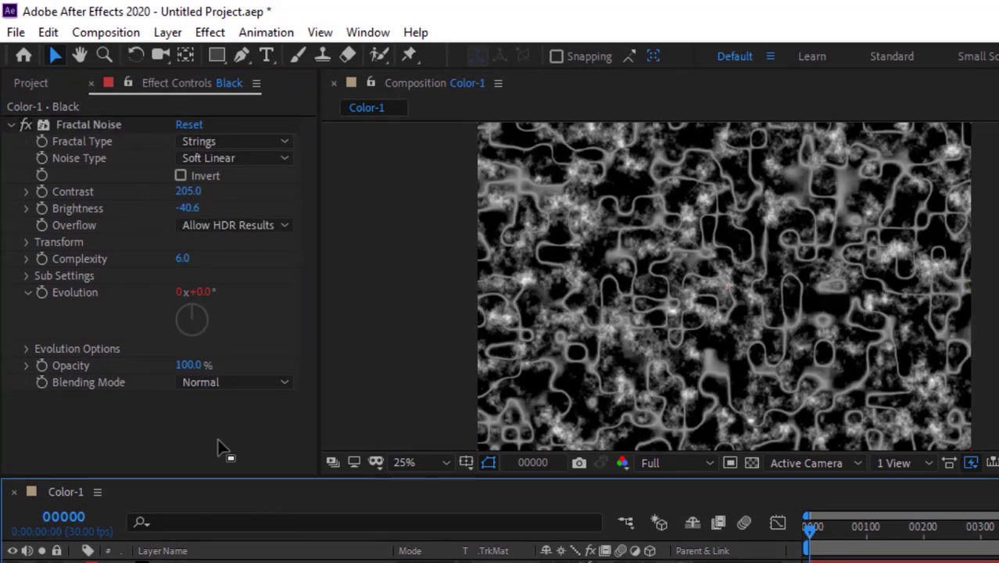
pyautogui.click(181, 208)
pyautogui.write('-68.8')
pyautogui.press('Return')
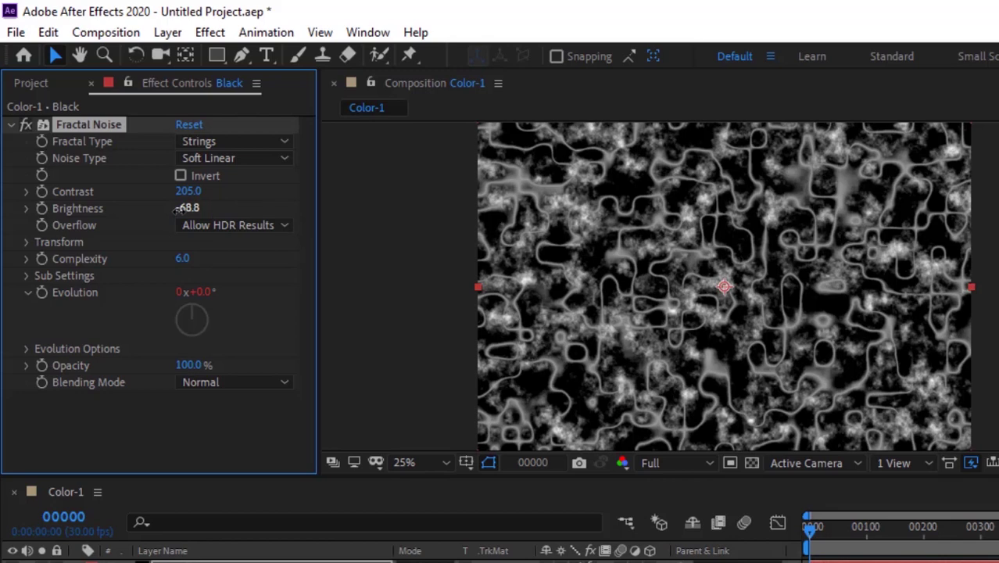
# Step: Set the Fractal Noise transform scale of the upper layer to 71.8
pyautogui.click(26, 243)
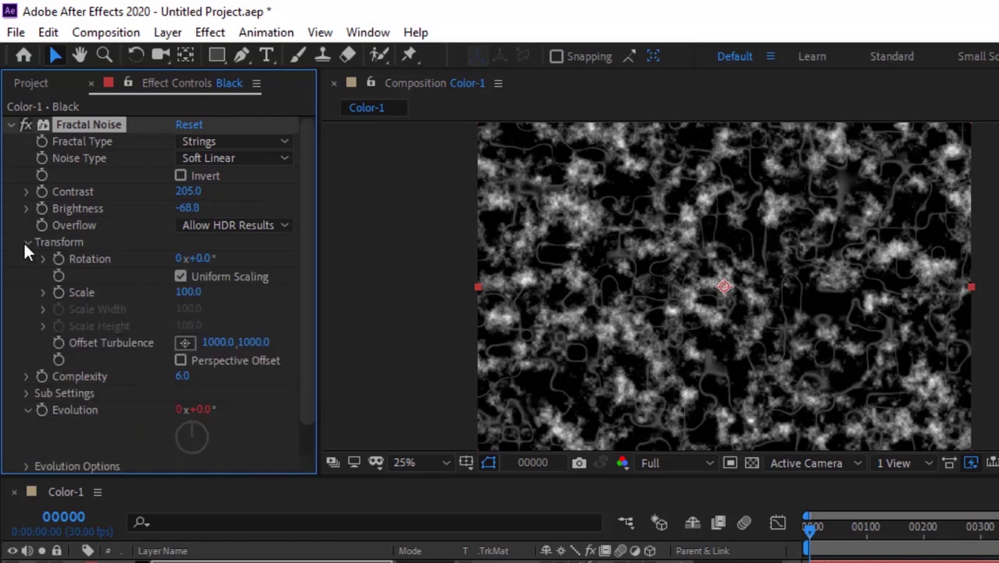
pyautogui.click(187, 291)
pyautogui.write('75')
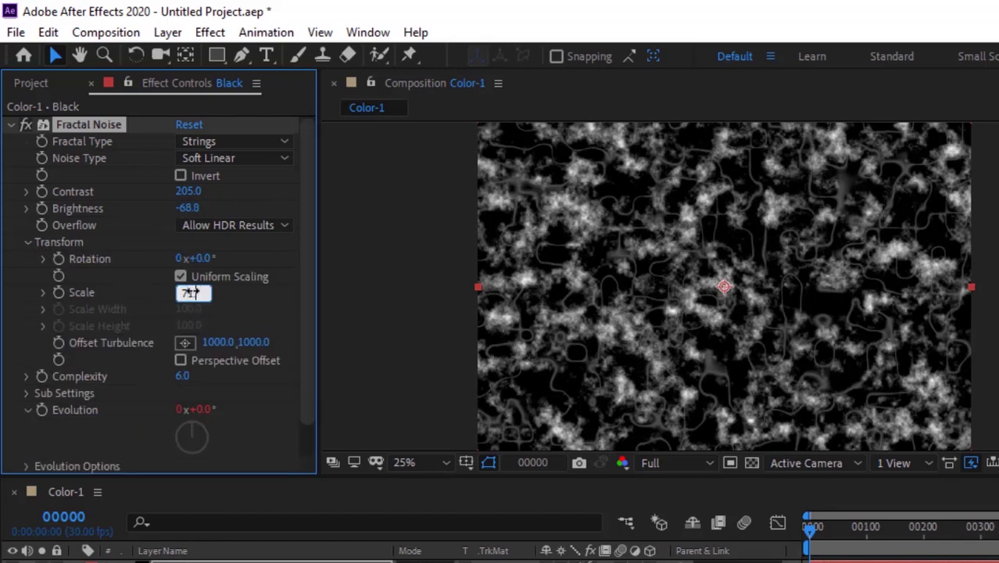
pyautogui.write('1.8')
pyautogui.press('Return')
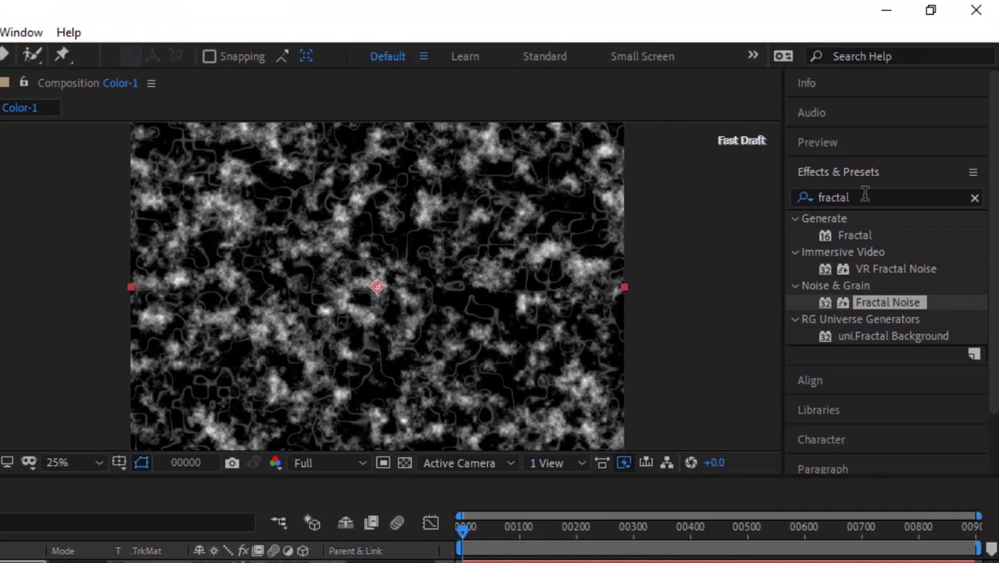
# Step: Find the Color Balance effect and apply it to the upper Black layer
pyautogui.click(864, 194)
pyautogui.press('BackSpace')
pyautogui.write('color b')
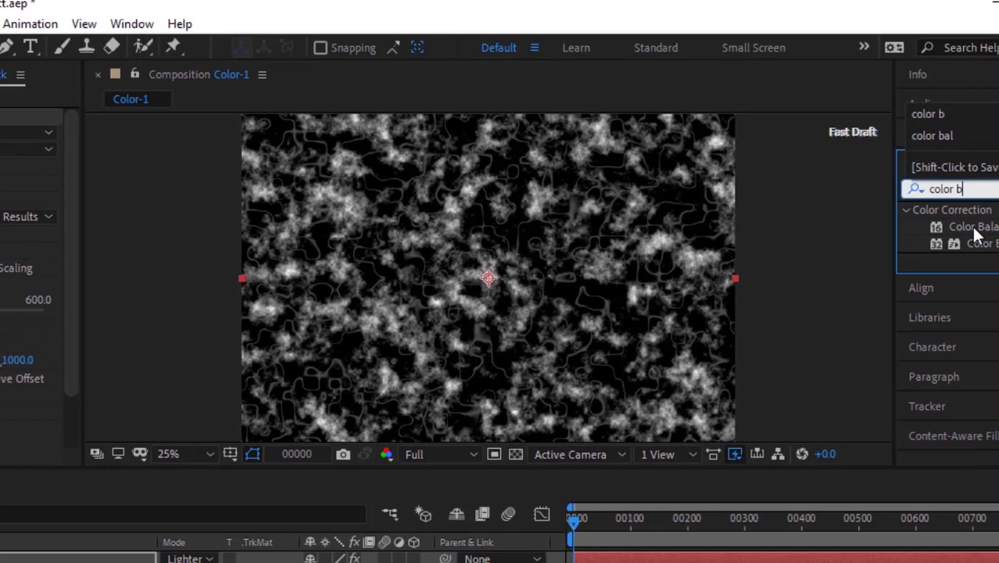
pyautogui.doubleClick(870, 235)
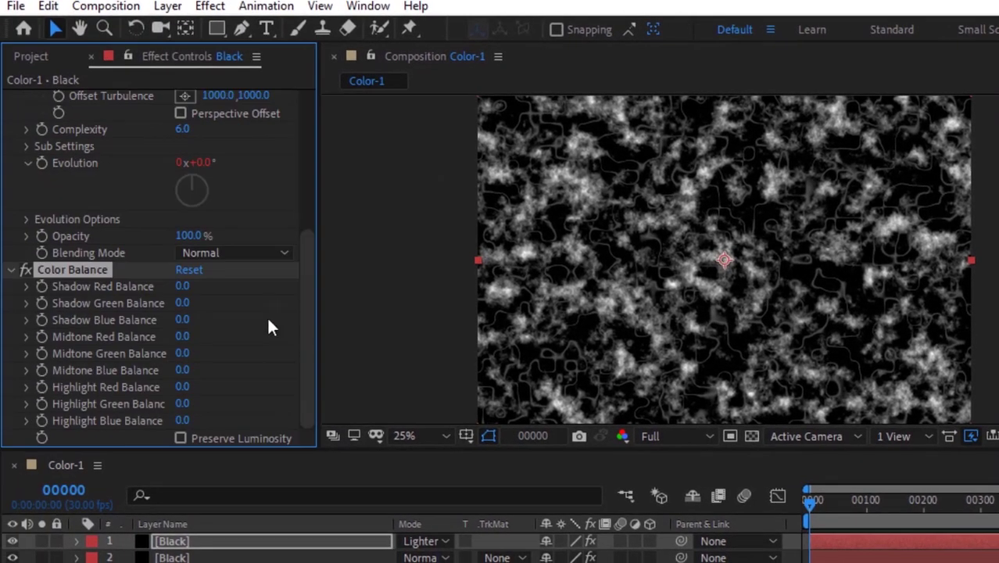
# Step: Set the Highlight Red Balance to 67, deselect the layer, and collapse the Fractal Noise settings
pyautogui.click(183, 388)
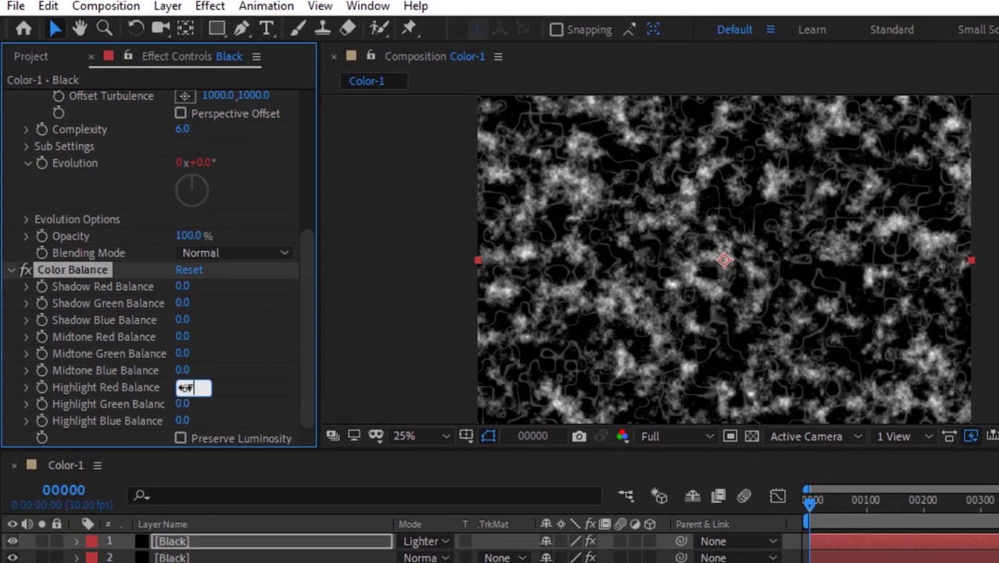
pyautogui.write('67')
pyautogui.press('Return')
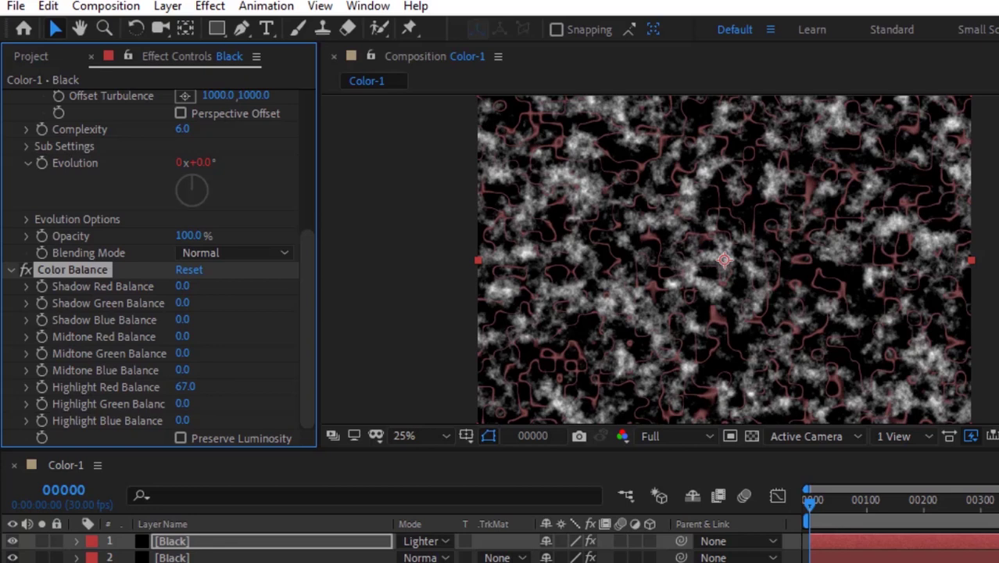
pyautogui.press('F2')
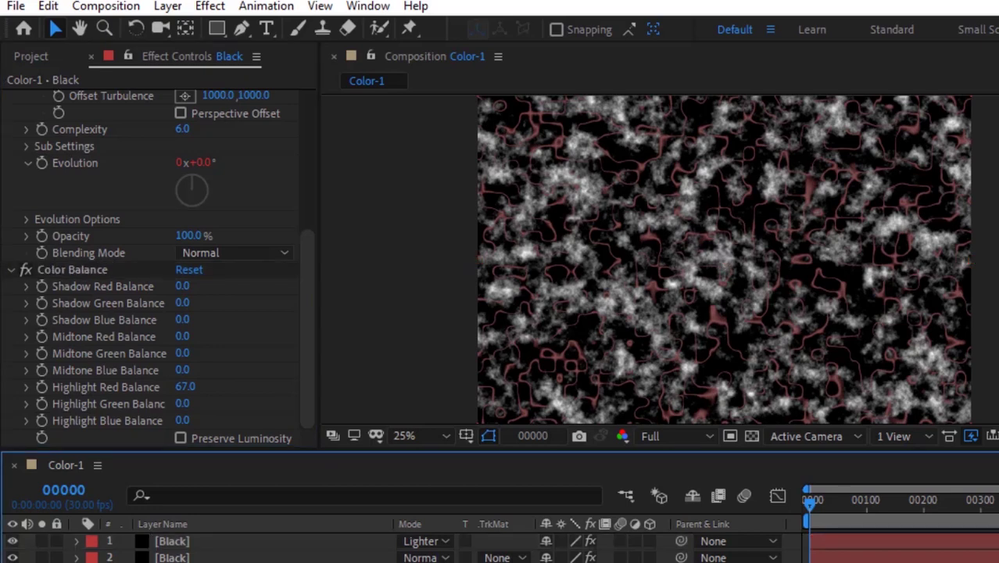
pyautogui.click(305, 131)
pyautogui.moveTo(305, 168); pyautogui.dragTo(306, 65)
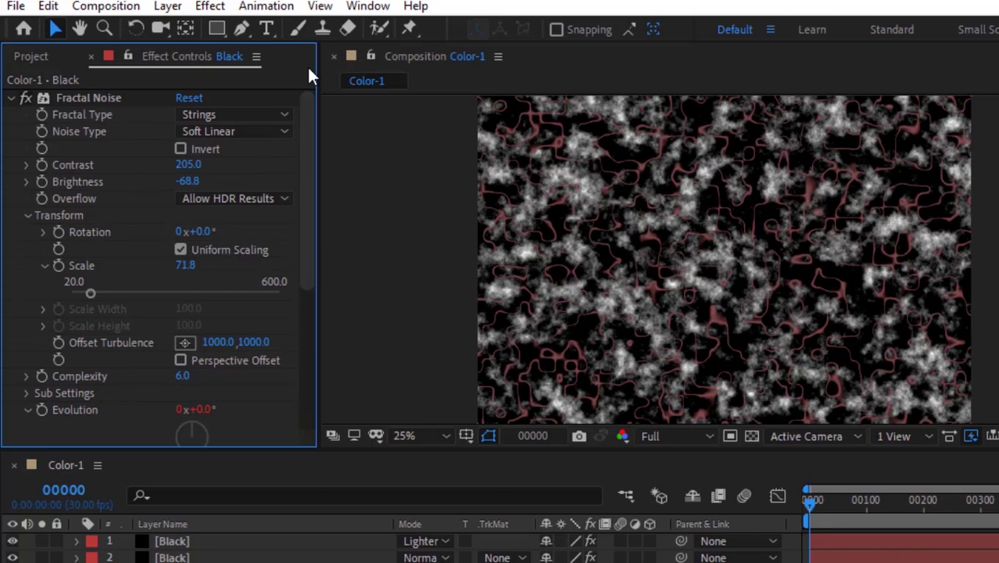
pyautogui.click(11, 97)
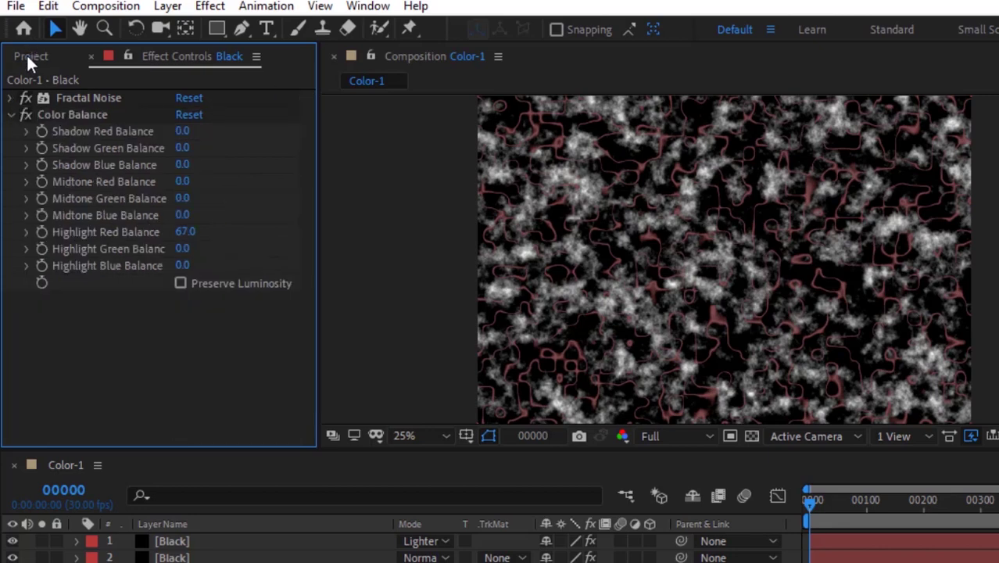
# Step: Duplicate the Color-1 composition in the project and open the copy
pyautogui.click(30, 57)
pyautogui.click(46, 374)
pyautogui.click(64, 236)
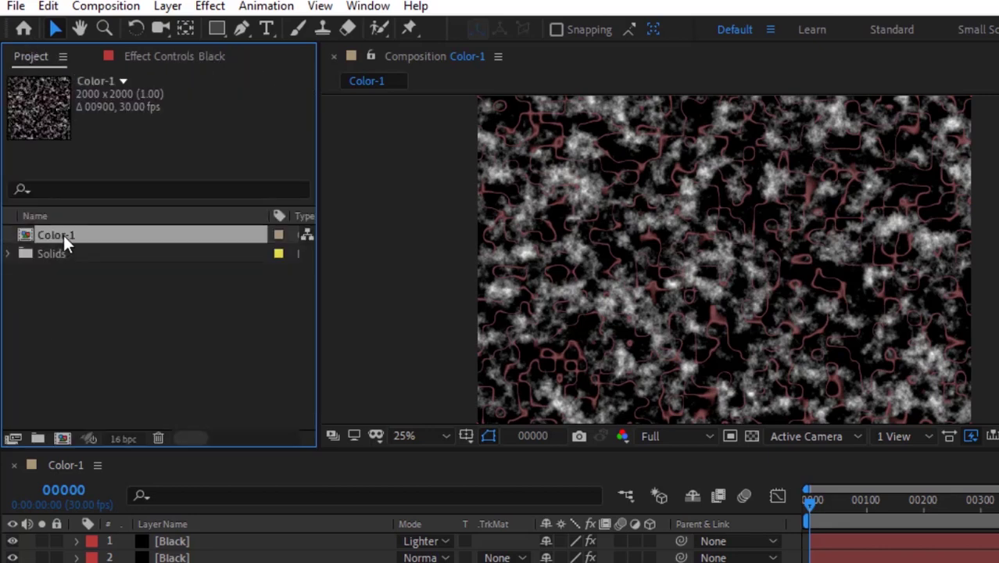
pyautogui.hotkey('ctrl', 'd')
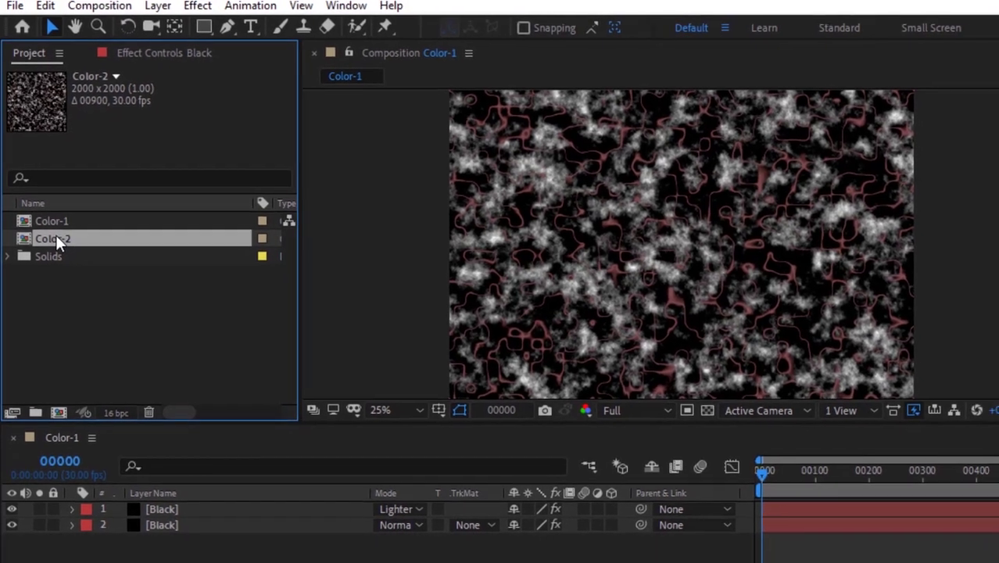
pyautogui.doubleClick(55, 238)
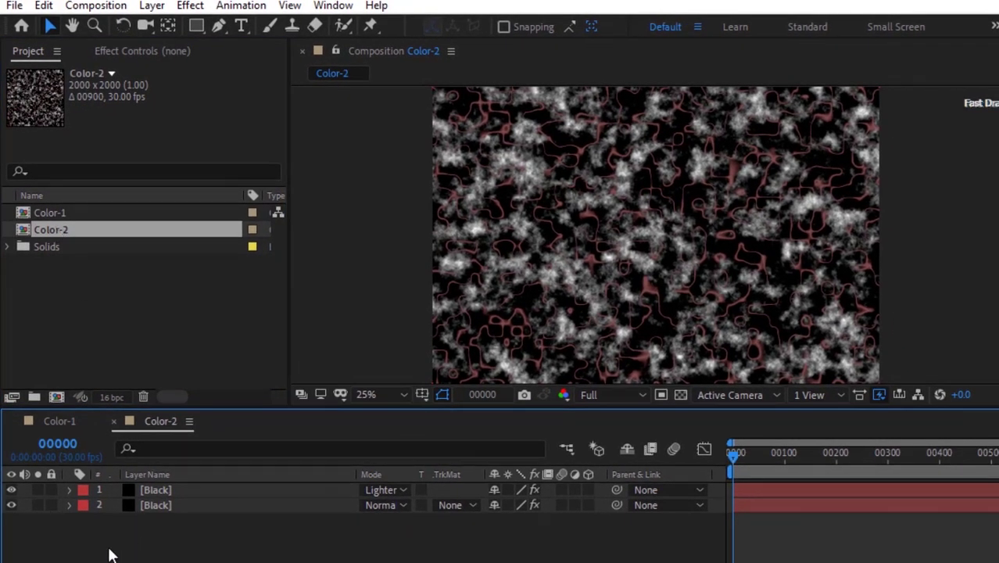
# Step: Hide the lower Black layer in Color-2, and duplicate the composition as Color-3 with its lower layer shown
pyautogui.click(13, 505)
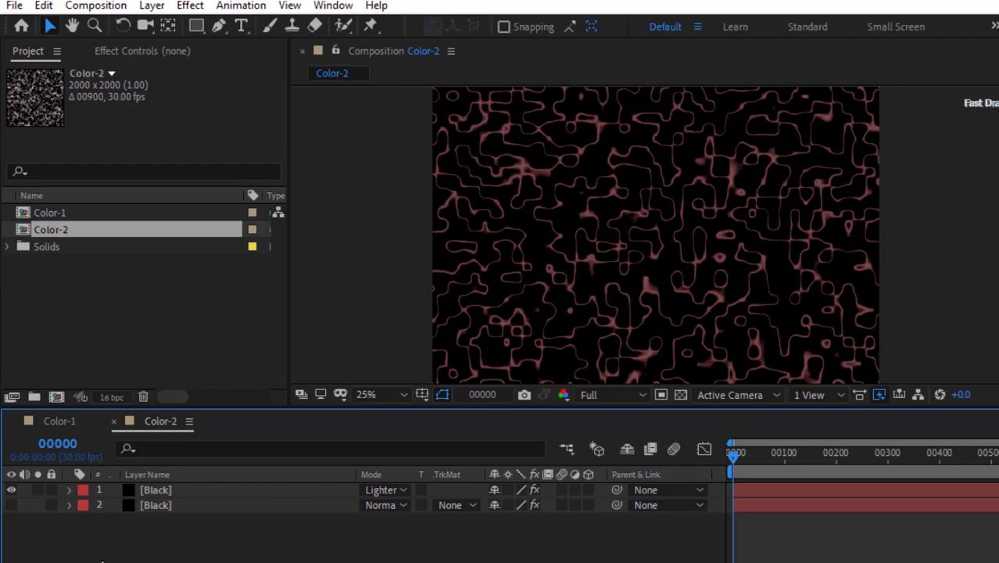
pyautogui.click(49, 231)
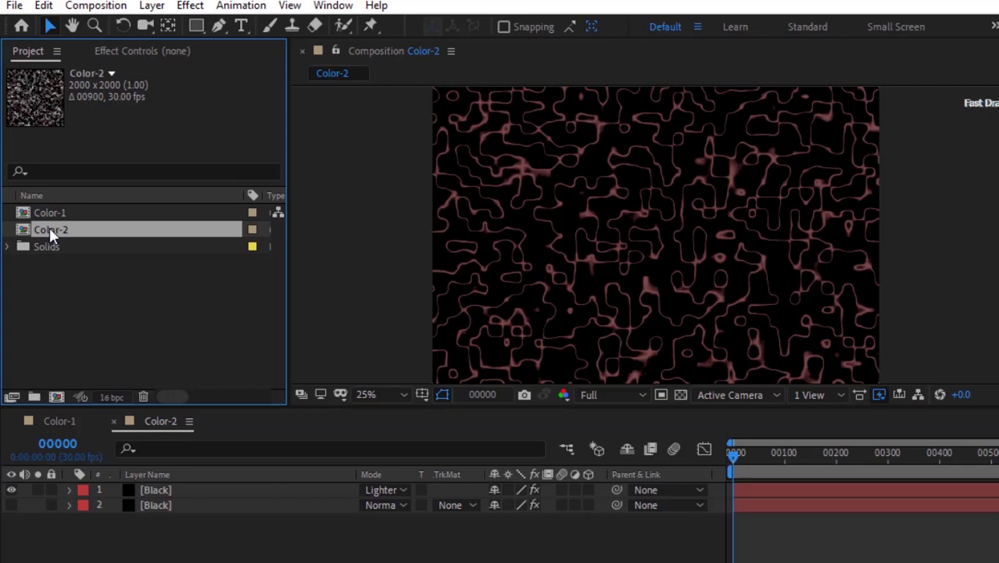
pyautogui.hotkey('ctrl', 'd')
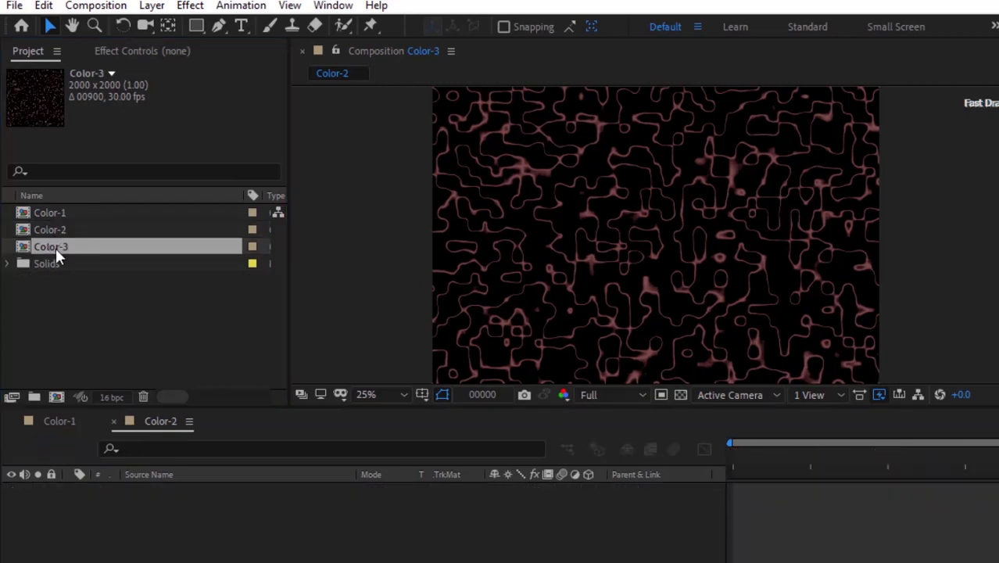
pyautogui.doubleClick(55, 247)
pyautogui.click(11, 505)
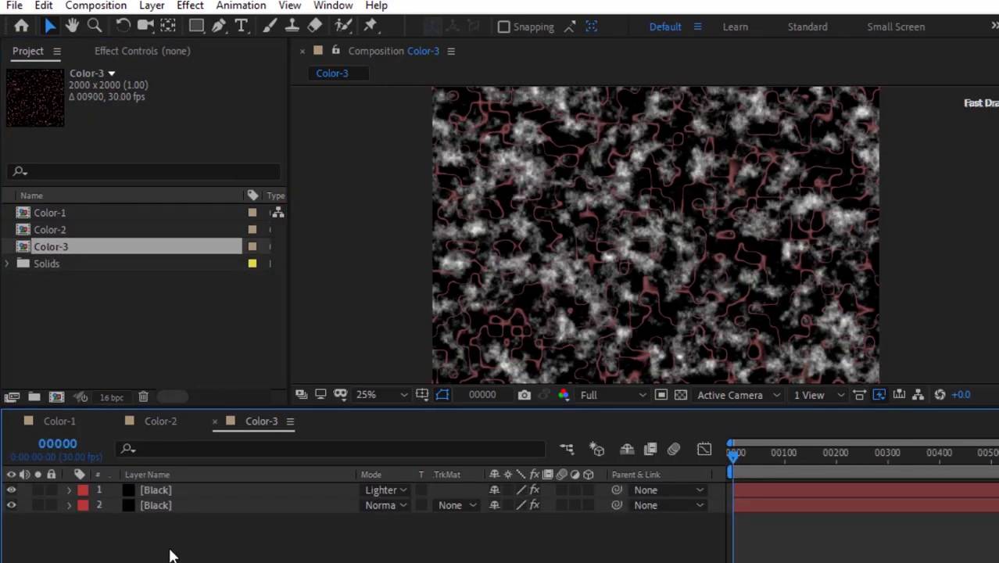
# Step: Apply Color Balance to the lower Black layer of Color-3 with Highlight Green Balance 67 and Highlight Blue Balance 100
pyautogui.click(139, 53)
pyautogui.click(160, 504)
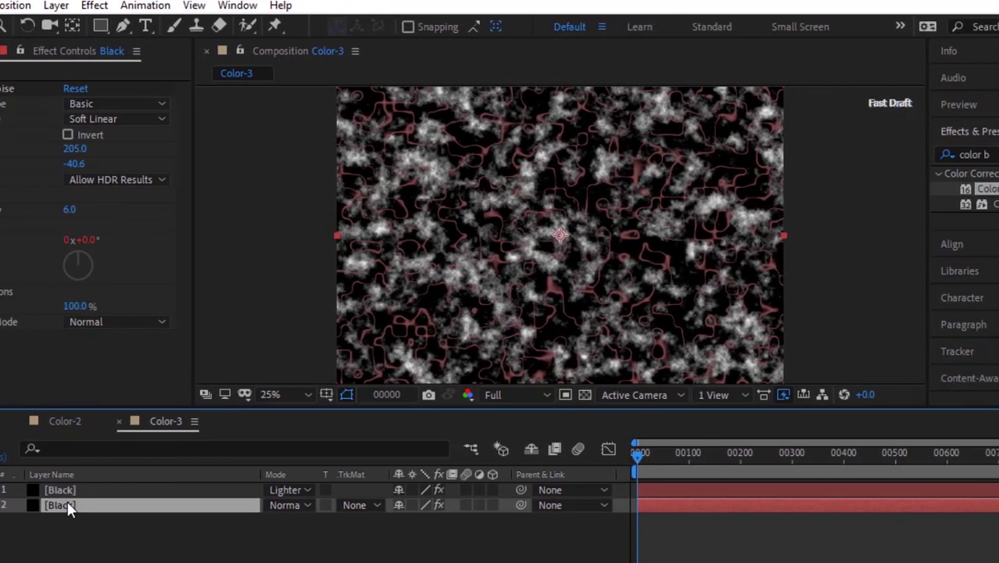
pyautogui.doubleClick(896, 190)
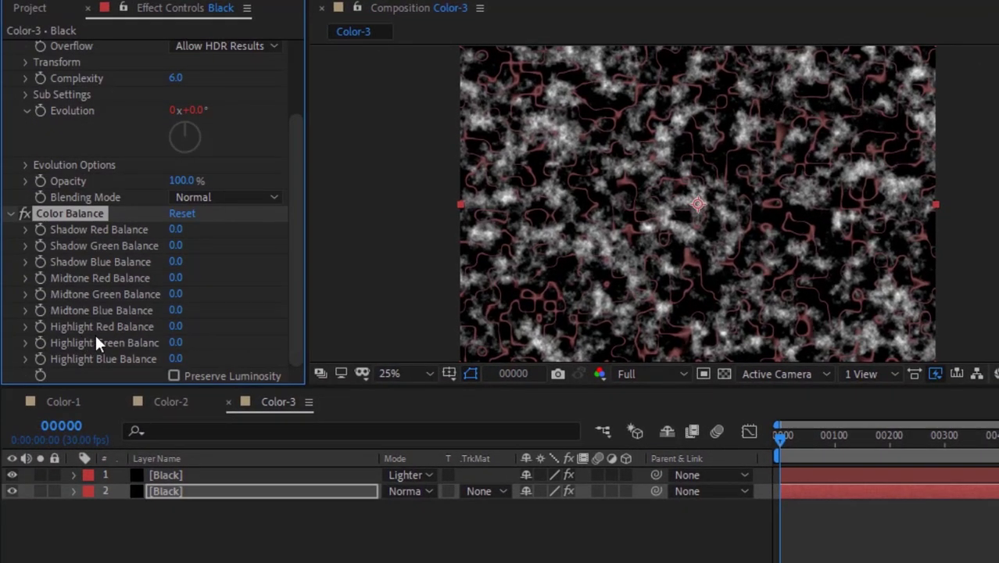
pyautogui.click(176, 326)
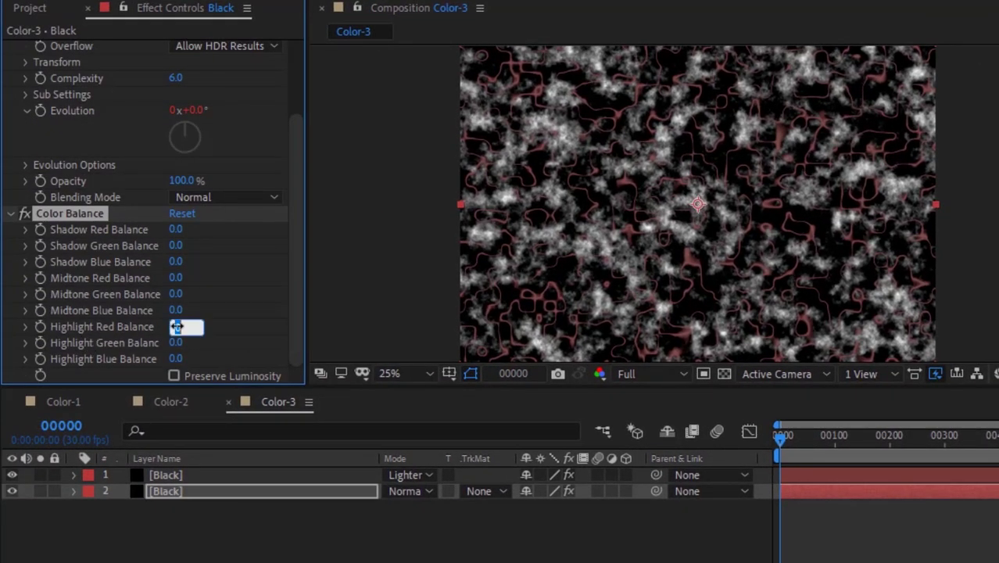
pyautogui.click(177, 344)
pyautogui.press('Tab')
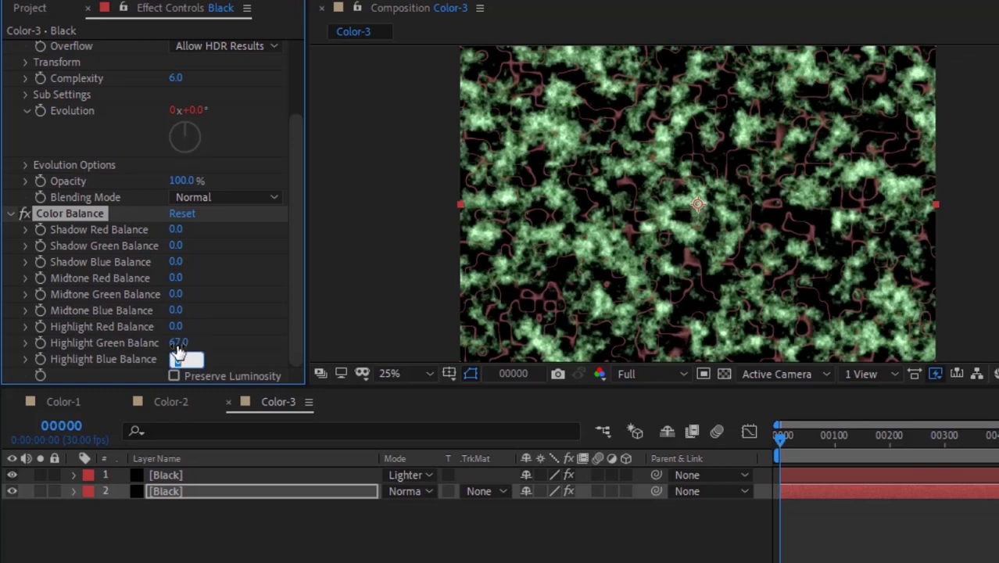
pyautogui.press('Return')
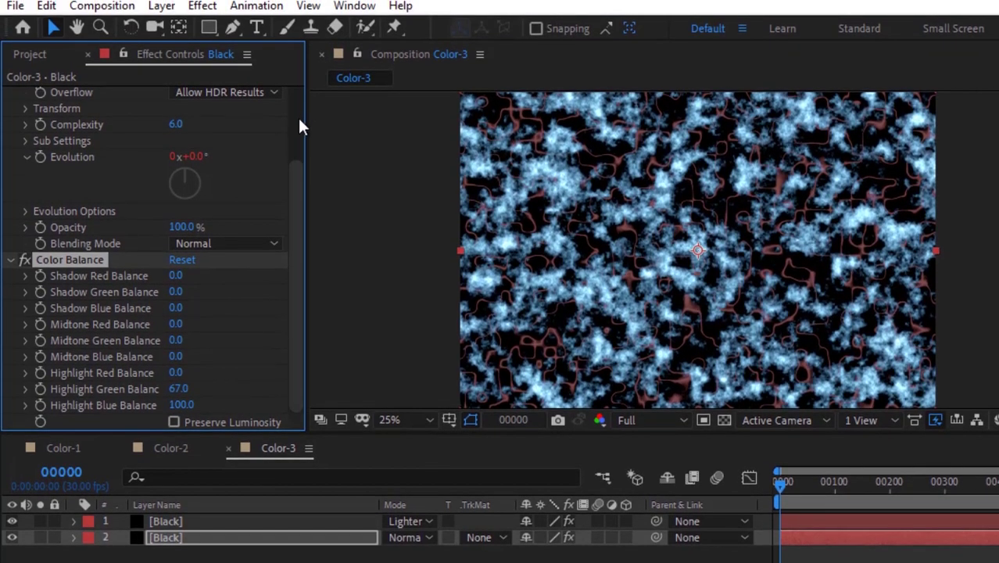
# Step: Set the Fractal Noise contrast of Color-3's lower Black layer to 100
pyautogui.scroll(3, 297, 75)
pyautogui.click(181, 159)
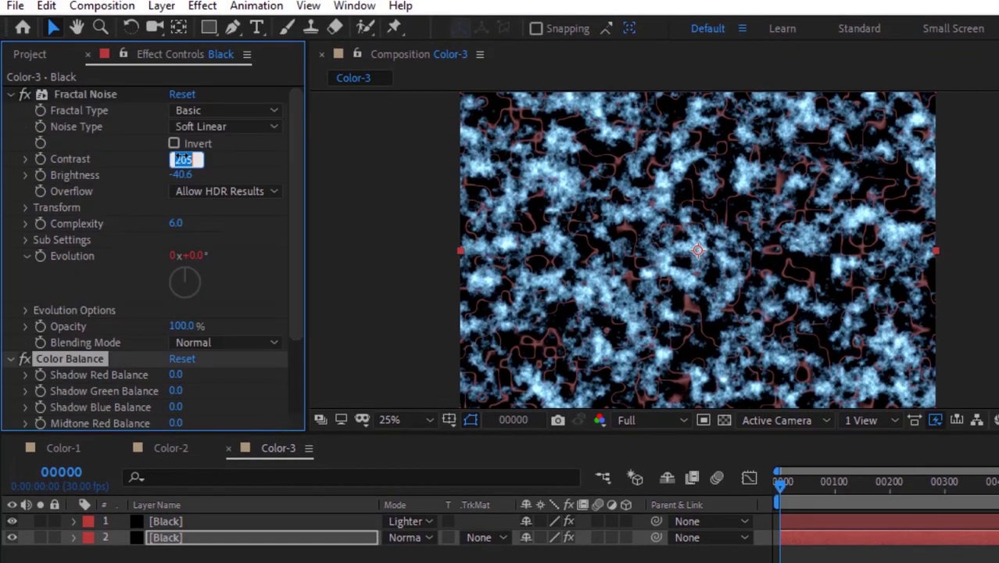
pyautogui.write('100')
pyautogui.press('Return')
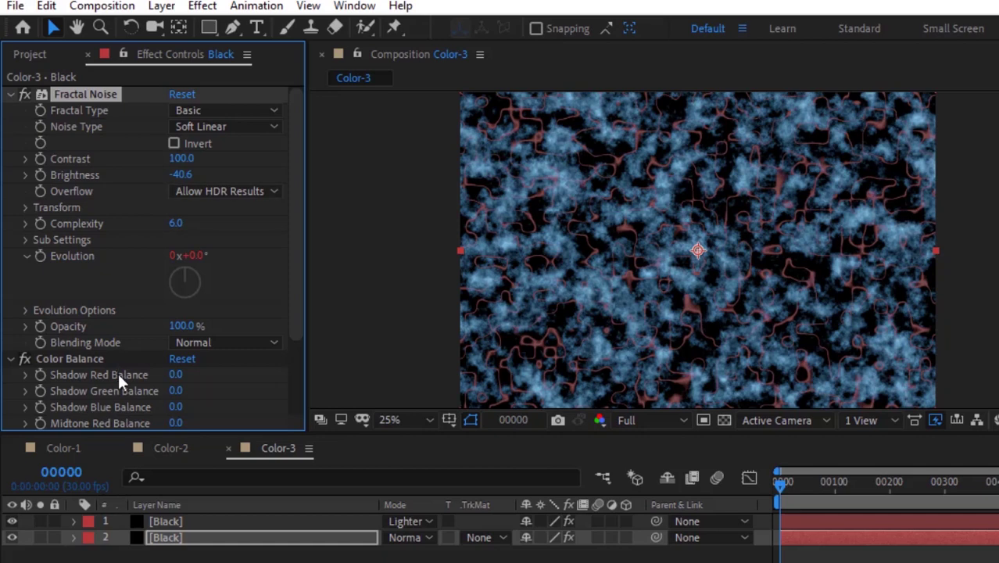
# Step: Set the Fractal Noise contrast of the upper Black layer in Color-2 to 100
pyautogui.click(170, 449)
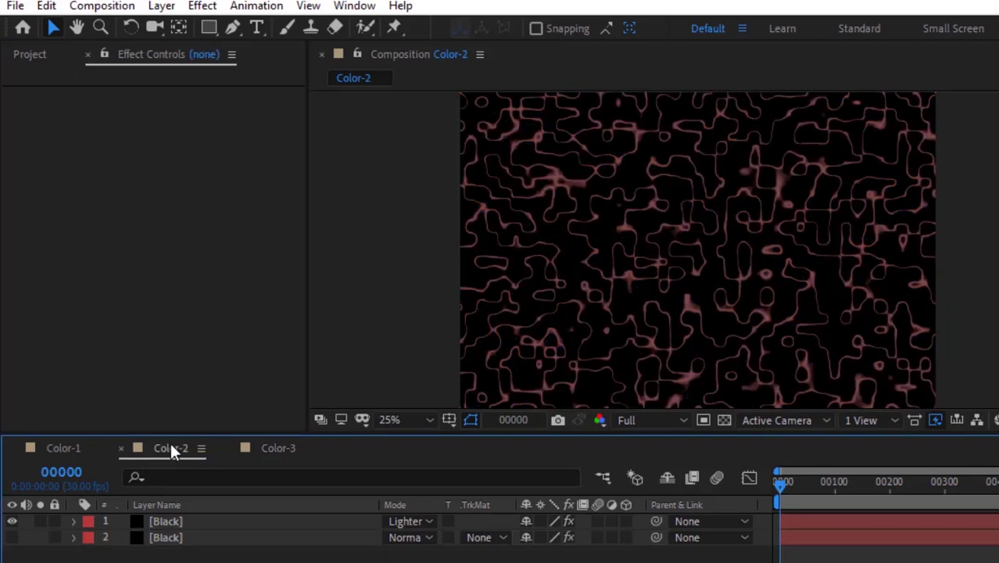
pyautogui.click(186, 523)
pyautogui.click(182, 158)
pyautogui.write('100')
pyautogui.press('Return')
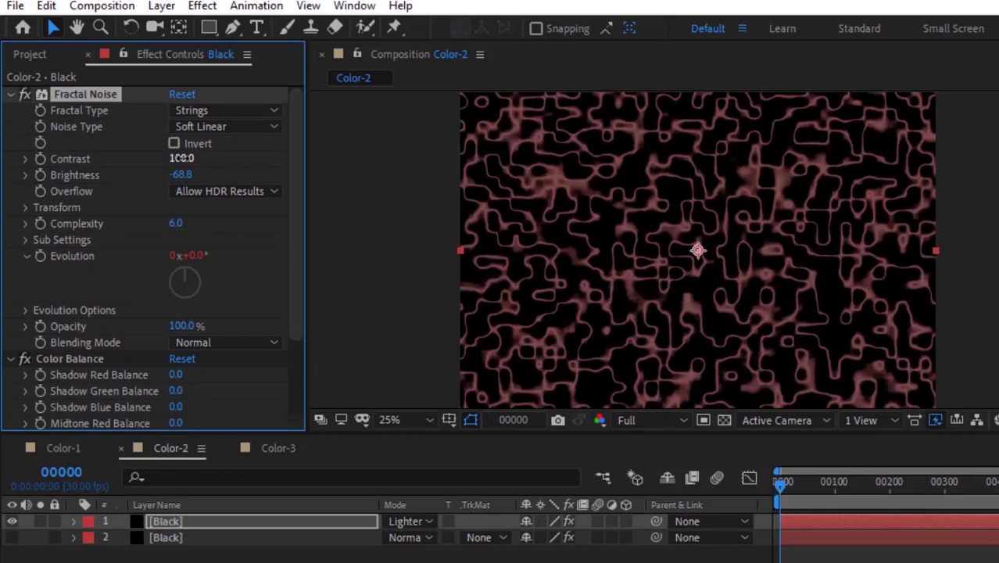
# Step: Set the Fractal Noise contrast of the upper Black layer in Color-3 to 100 and deselect the layer
pyautogui.click(268, 450)
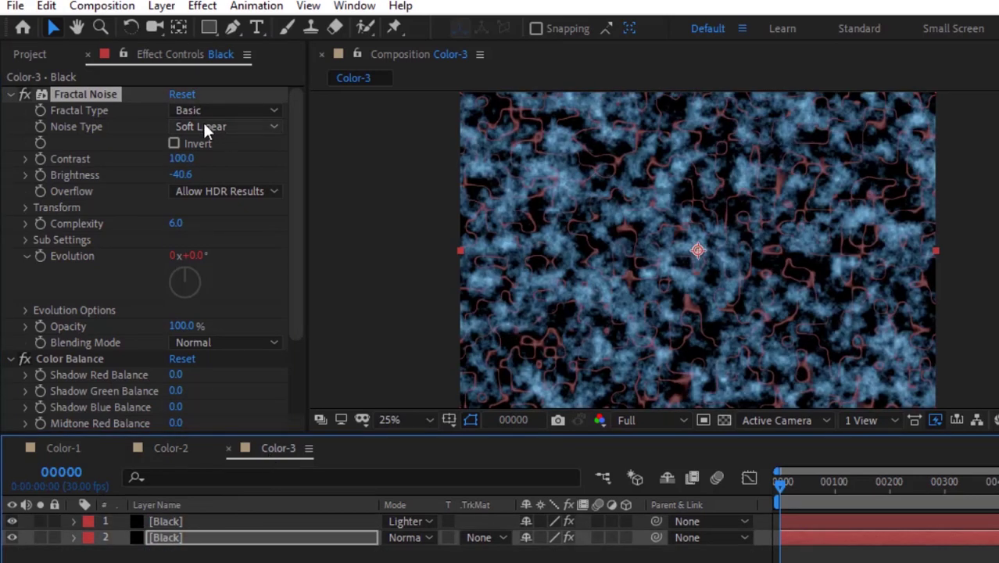
pyautogui.click(180, 522)
pyautogui.click(182, 159)
pyautogui.write('100')
pyautogui.press('Return')
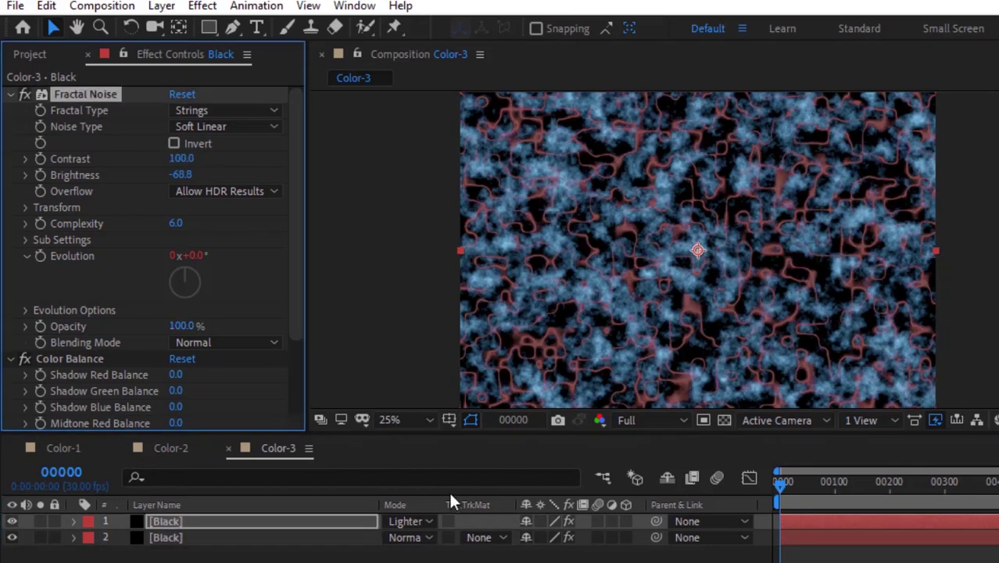
pyautogui.press('F2')
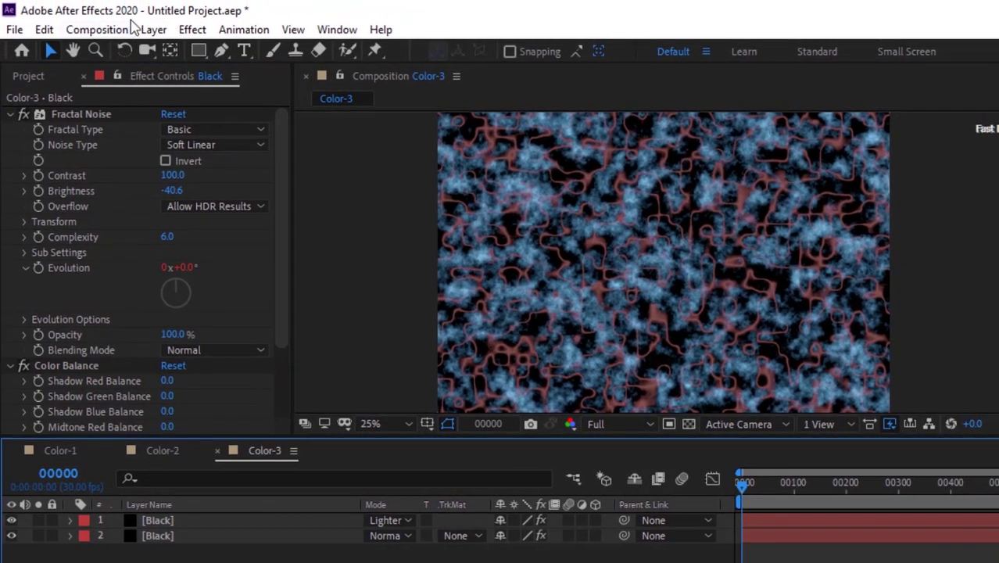
# Step: Create a new composition named Particles at 1920 x 1080 px
pyautogui.click(126, 29)
pyautogui.click(110, 53)
pyautogui.write('Particles')
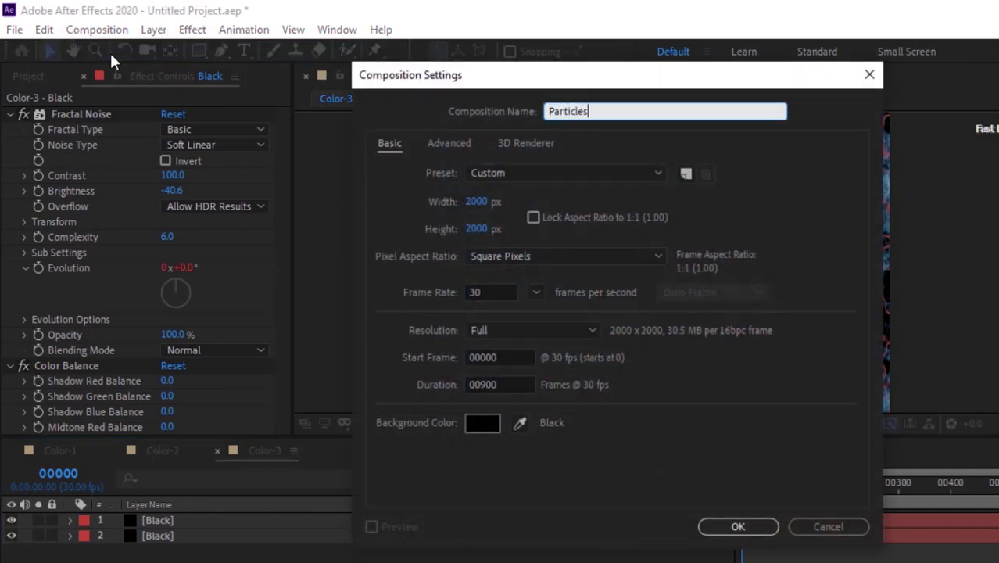
pyautogui.press('Tab')
pyautogui.write('1920')
pyautogui.press('Tab')
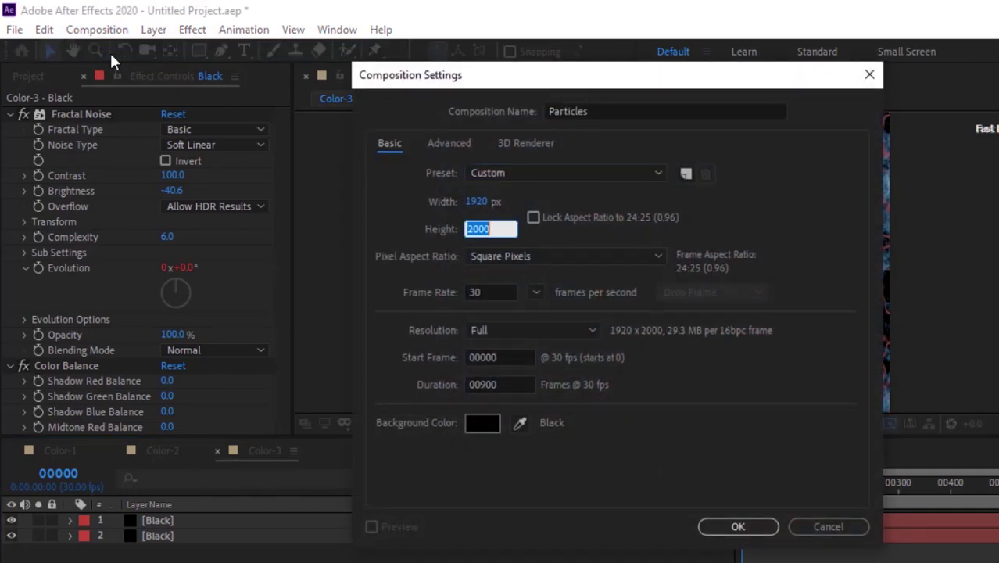
pyautogui.write('1080')
pyautogui.press('Return')
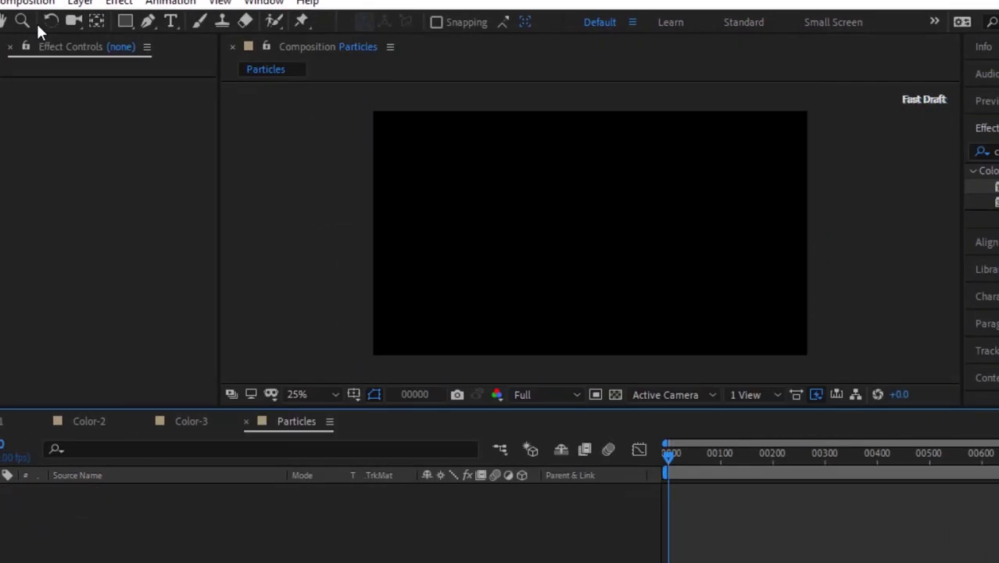
# Step: Add a black solid layer named Particles to the Particles composition
pyautogui.hotkey('ctrl', 'y')
pyautogui.write('Particles')
pyautogui.press('Return')
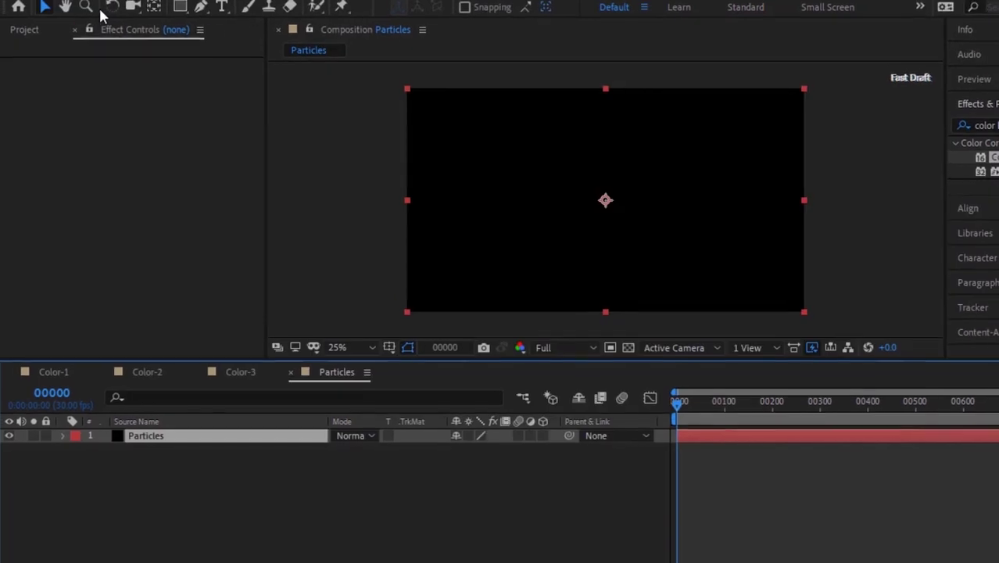
# Step: Apply the Trapcode Particular effect to the Particles layer and move the playhead to frame 199
pyautogui.rightClick(45, 142)
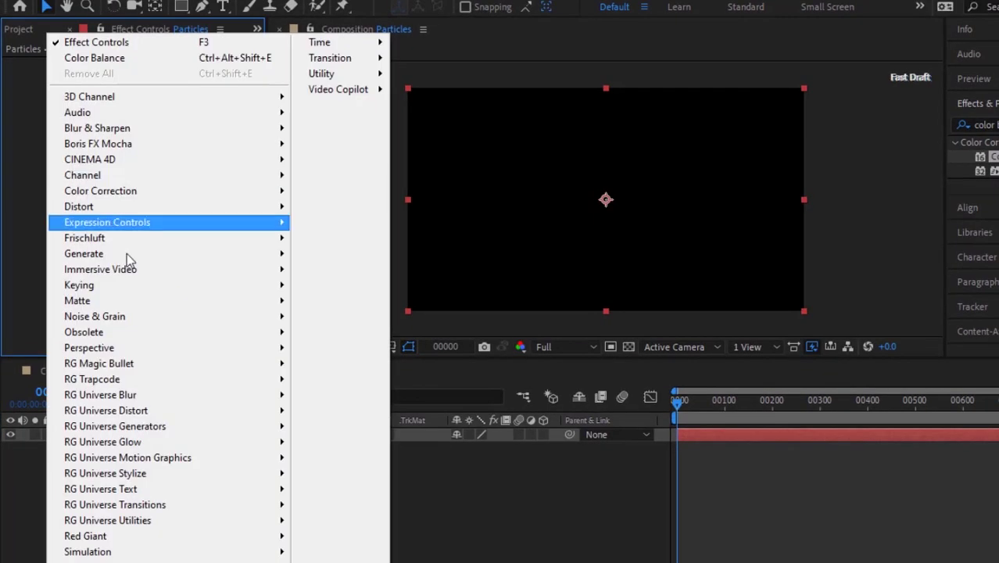
pyautogui.moveTo(207, 382)
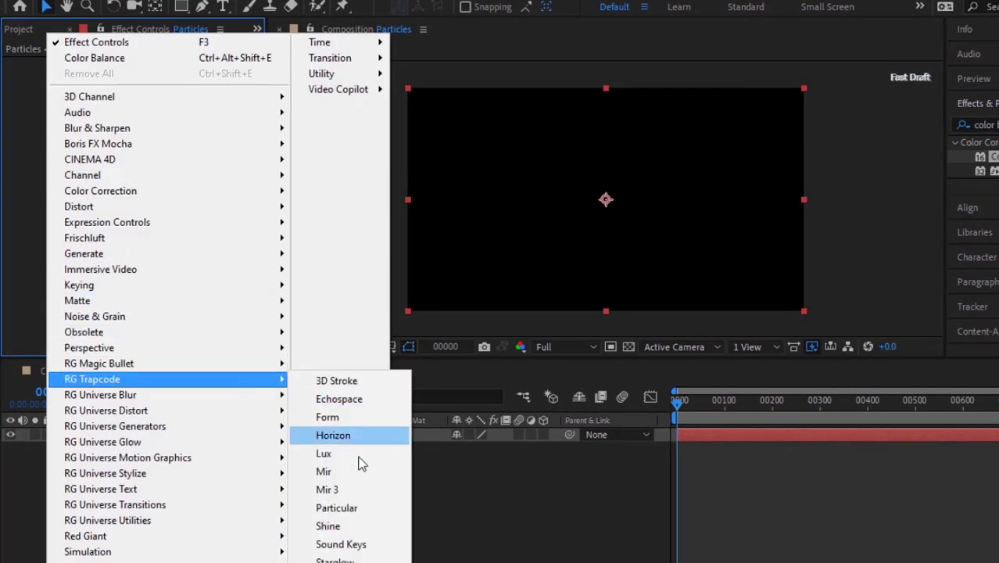
pyautogui.click(332, 507)
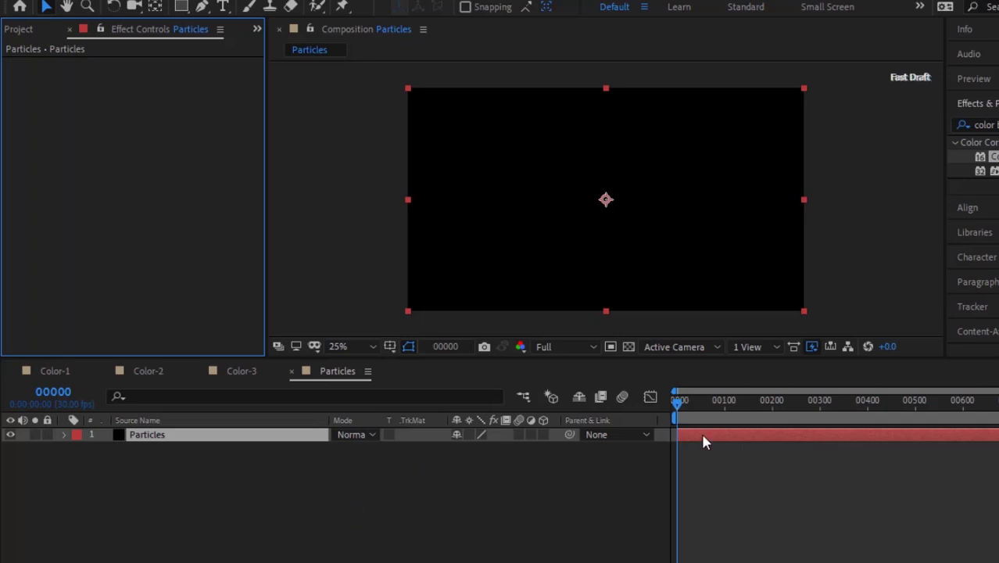
pyautogui.click(771, 405)
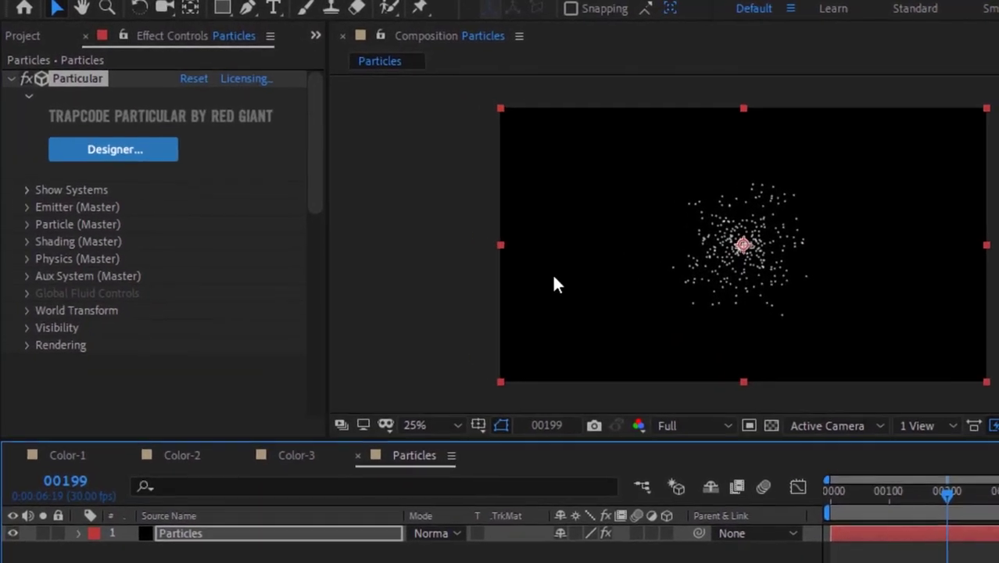
# Step: Set the Particular emitter to 410 particles per second and change its emitter type to Box
pyautogui.press('h')
pyautogui.moveTo(893, 203); pyautogui.dragTo(750, 186)
pyautogui.press('v')
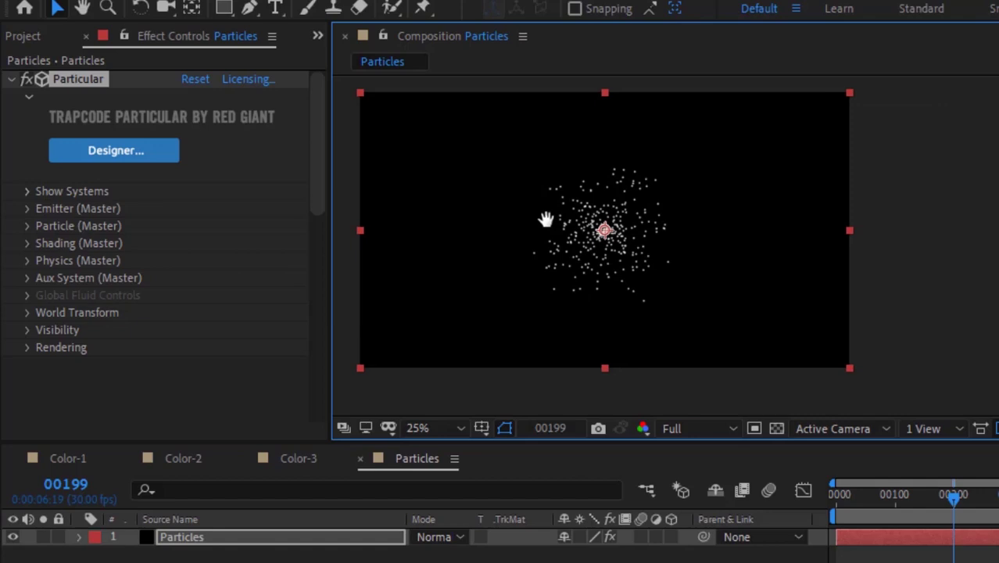
pyautogui.click(26, 208)
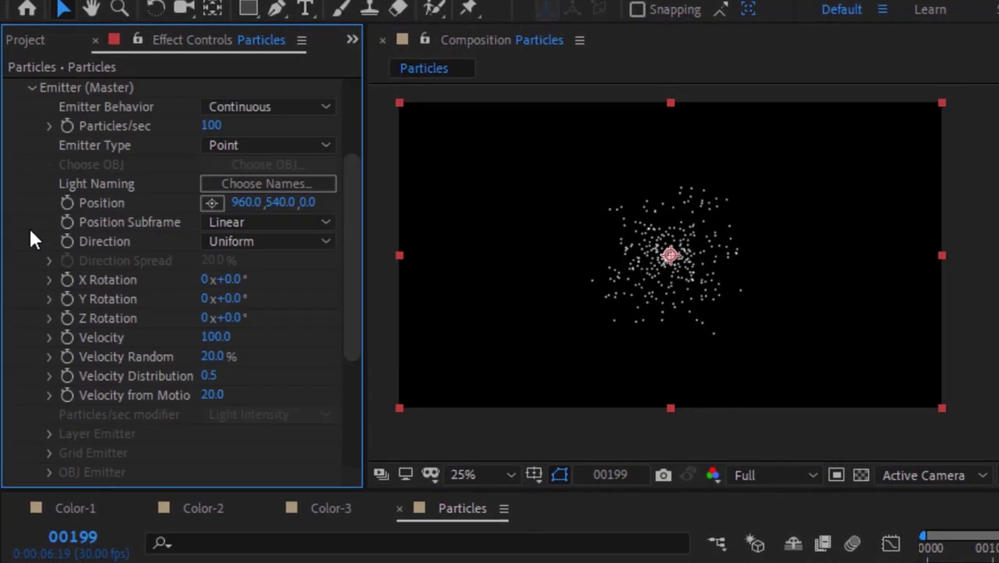
pyautogui.click(213, 126)
pyautogui.write('410')
pyautogui.press('Return')
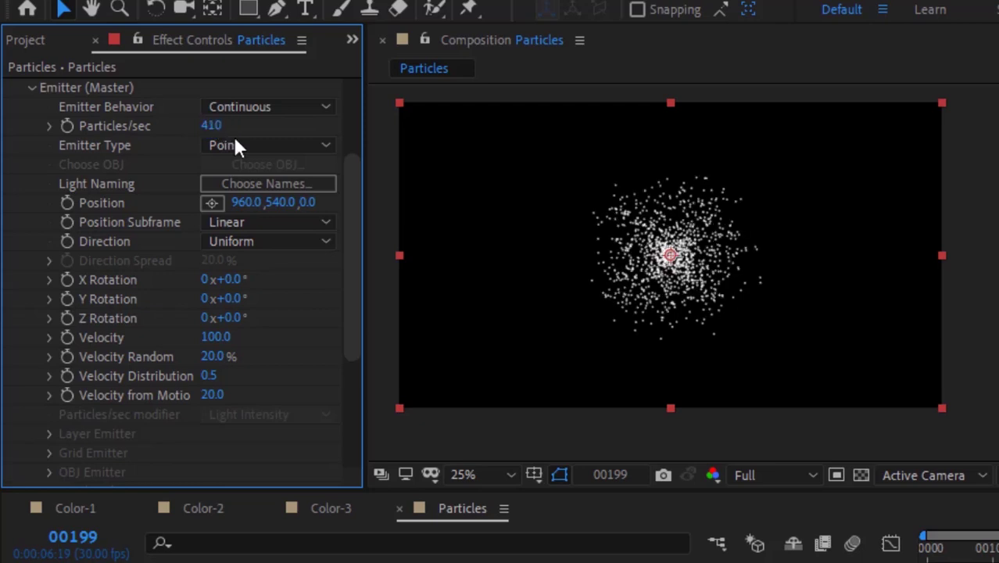
pyautogui.click(237, 144)
pyautogui.click(251, 193)
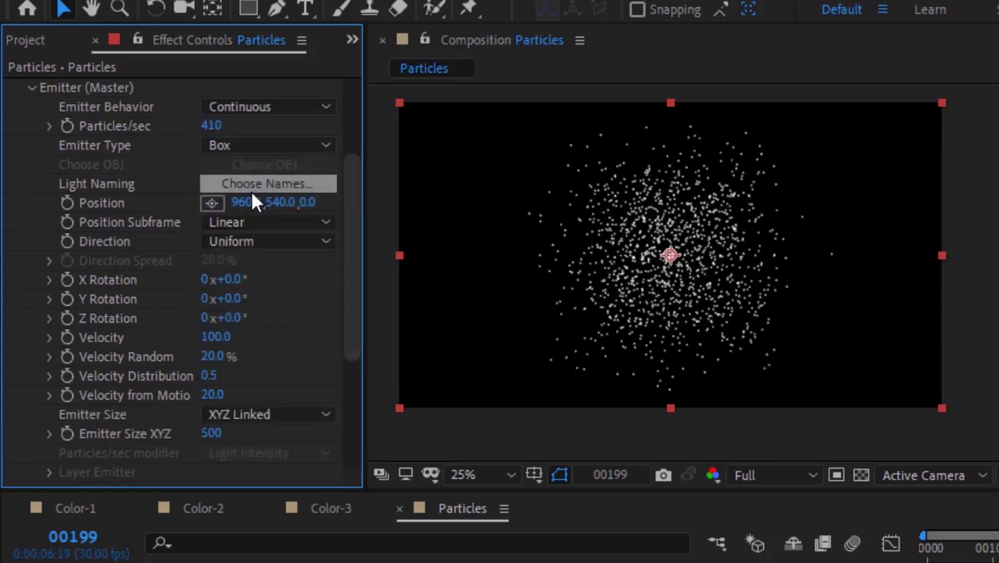
# Step: Set the emitter position to X 770 and Z -2190
pyautogui.click(244, 201)
pyautogui.write('770')
pyautogui.press('Tab')
pyautogui.press('Tab')
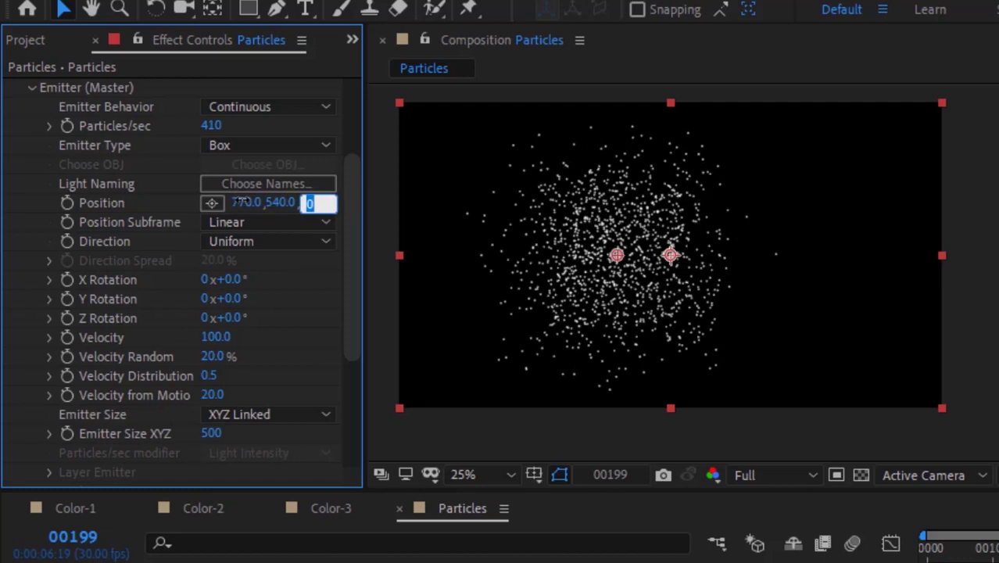
pyautogui.write('-2190')
pyautogui.press('Return')
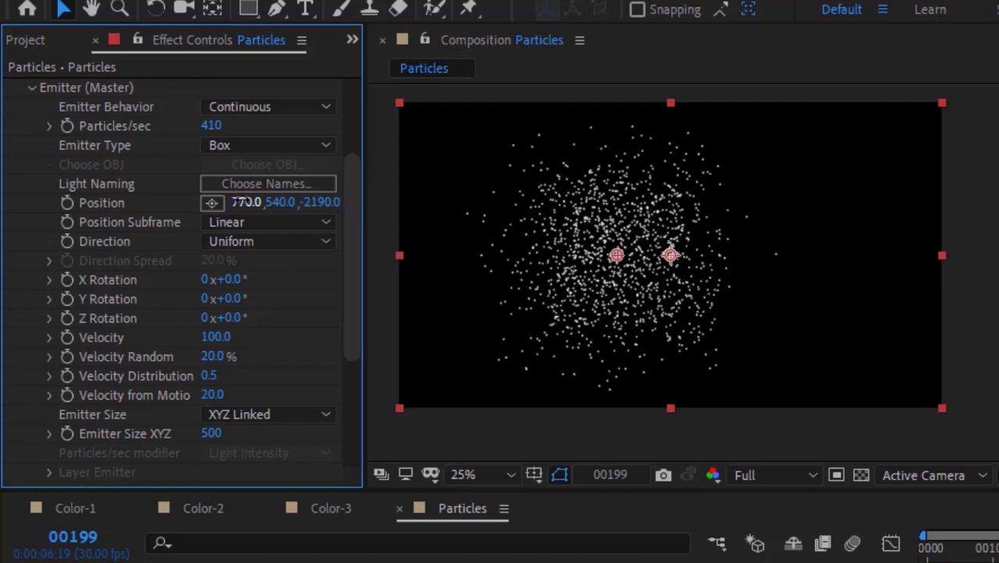
# Step: Set the emitter velocity to 10
pyautogui.click(218, 337)
pyautogui.write('10')
pyautogui.press('Return')
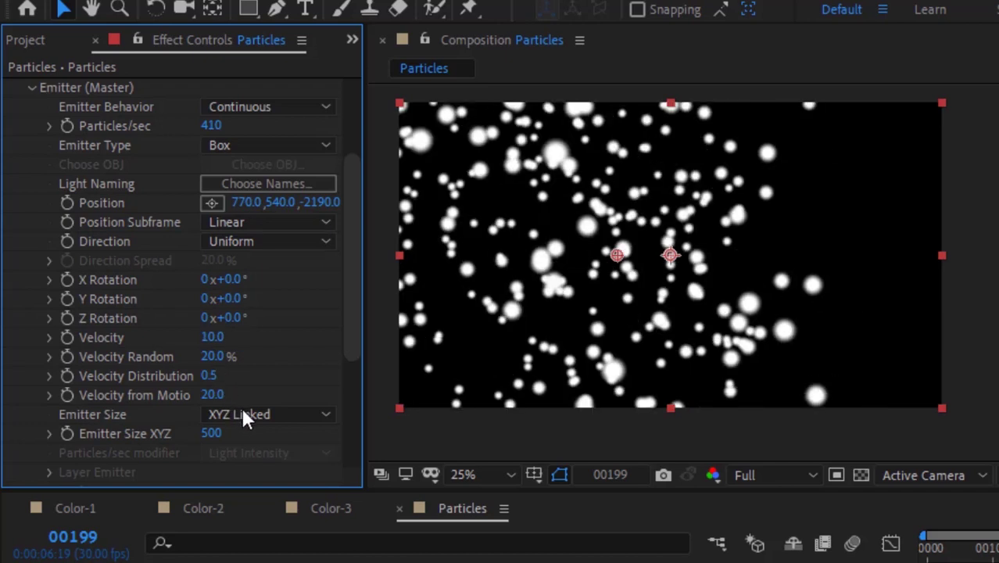
# Step: Change the emitter size to XYZ Individual with X 4820, Y 2100 and Z 50
pyautogui.click(243, 414)
pyautogui.click(250, 464)
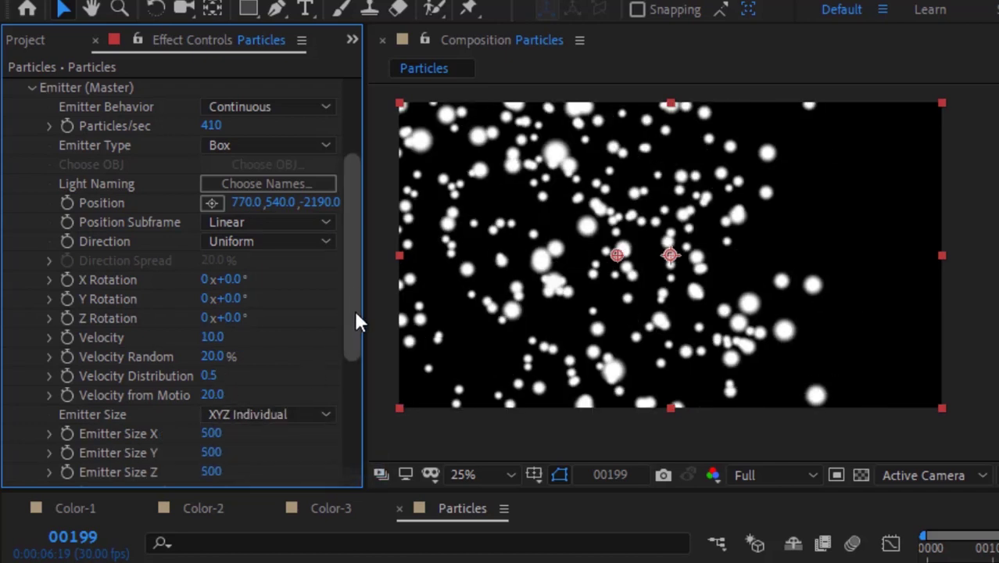
pyautogui.scroll(-5, 357, 297)
pyautogui.click(213, 226)
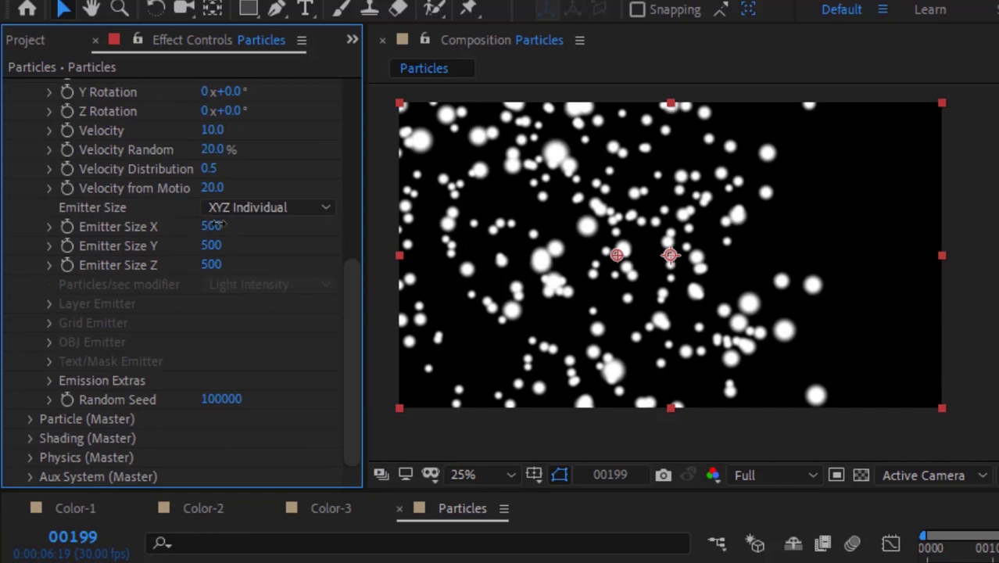
pyautogui.write('4820')
pyautogui.press('Tab')
pyautogui.write('2100')
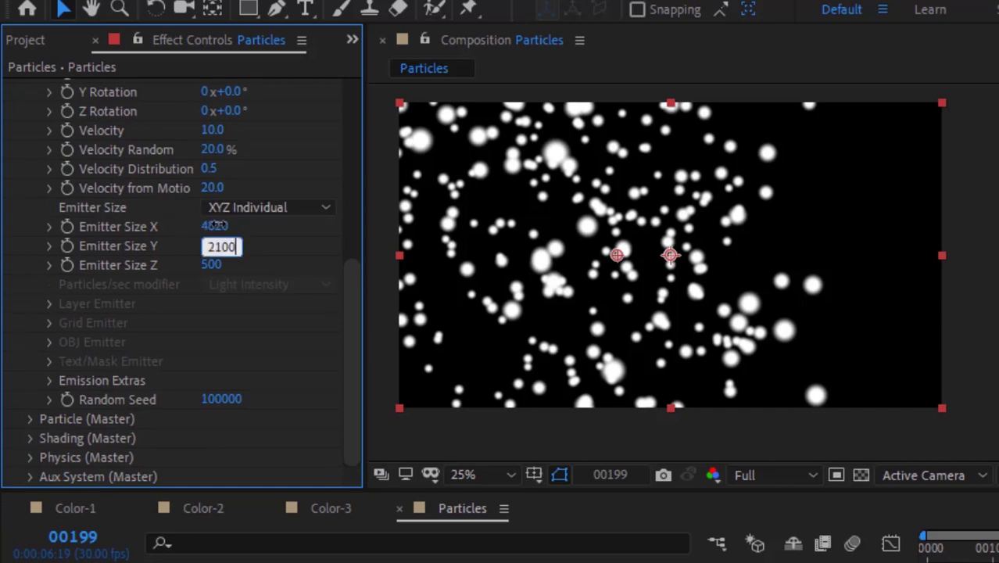
pyautogui.press('Tab')
pyautogui.write('50')
pyautogui.press('Return')
pyautogui.scroll(10, 349, 159)
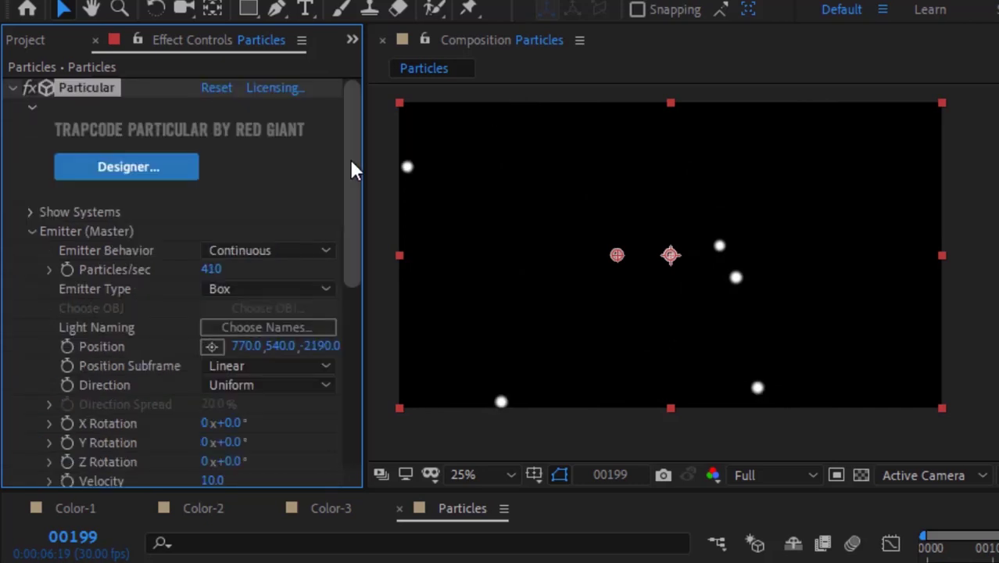
# Step: Set Particular's particle Sphere Feather to 0 and Size Random to 100%
pyautogui.click(30, 232)
pyautogui.click(30, 250)
pyautogui.scroll(-4, 31, 256)
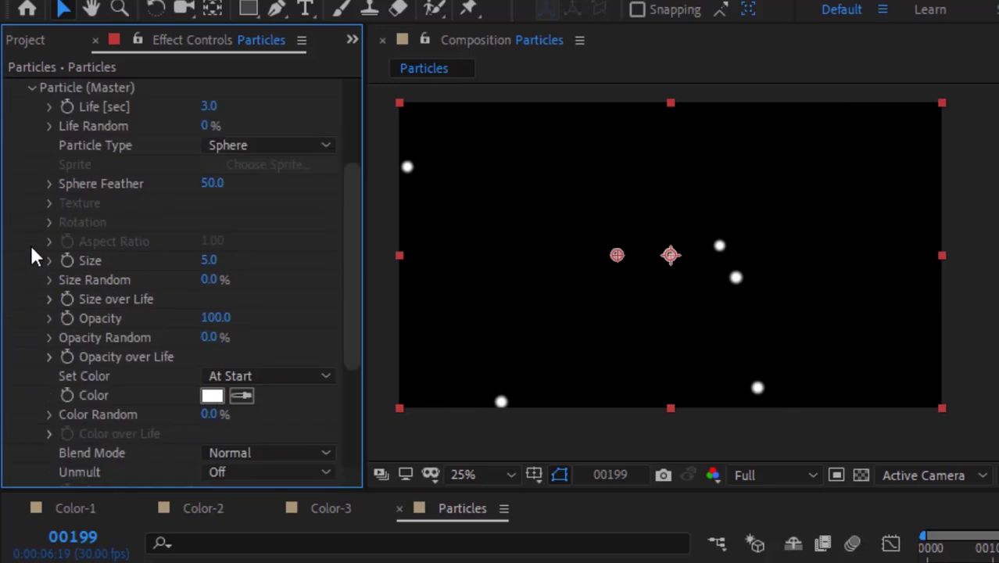
pyautogui.click(212, 183)
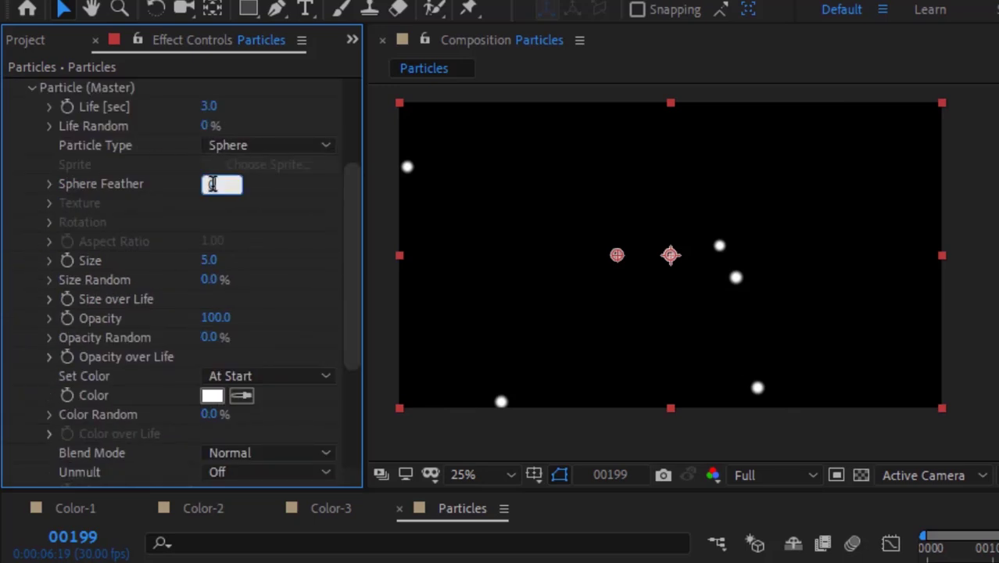
pyautogui.write('0')
pyautogui.press('Return')
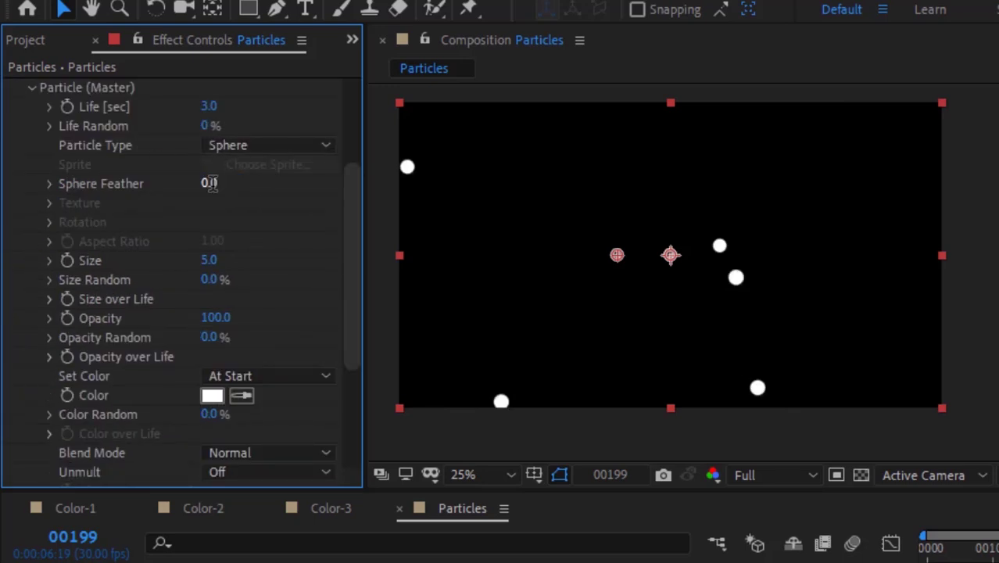
pyautogui.click(212, 279)
pyautogui.write('100')
pyautogui.press('Return')
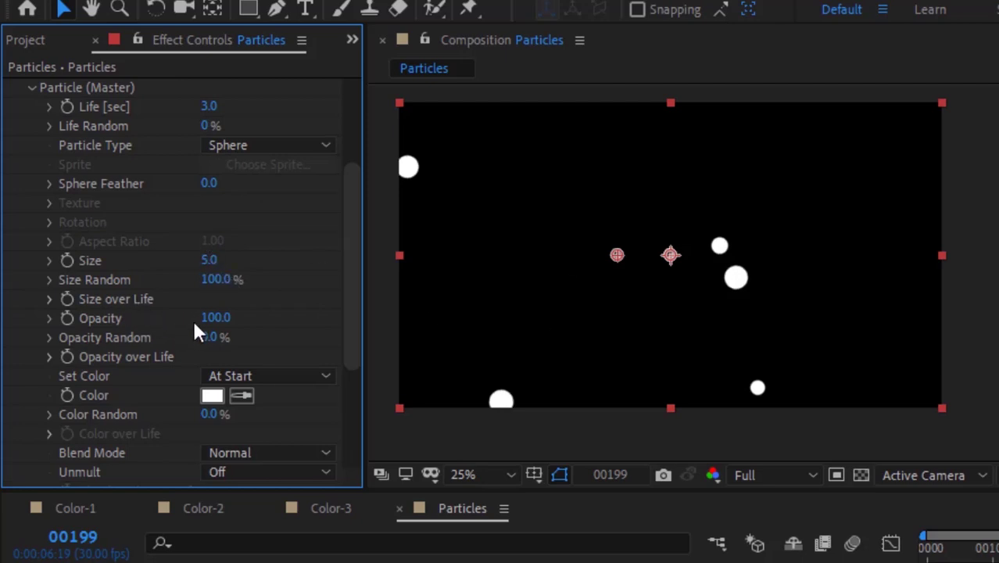
# Step: Set the particle Opacity to 22 and Opacity Random to 100%
pyautogui.click(214, 317)
pyautogui.write('22')
pyautogui.press('Tab')
pyautogui.write('100')
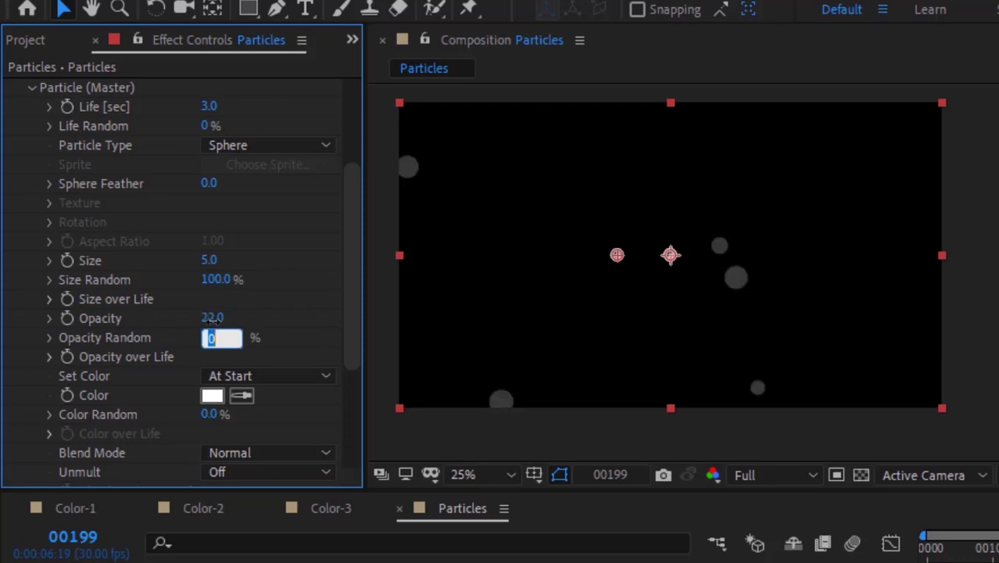
pyautogui.press('Return')
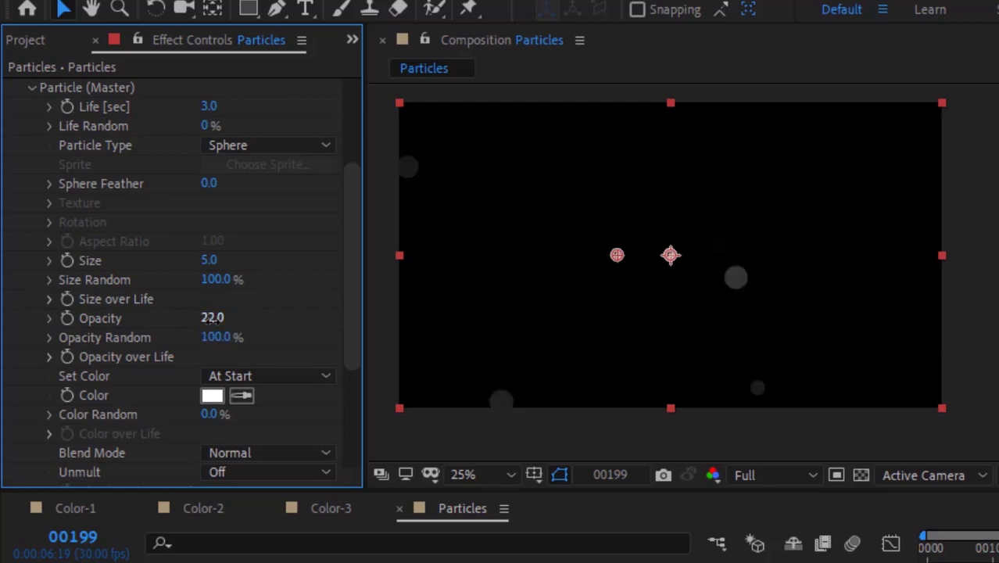
# Step: Set the Gravity in Particular's Physics settings to 57
pyautogui.scroll(5, 347, 131)
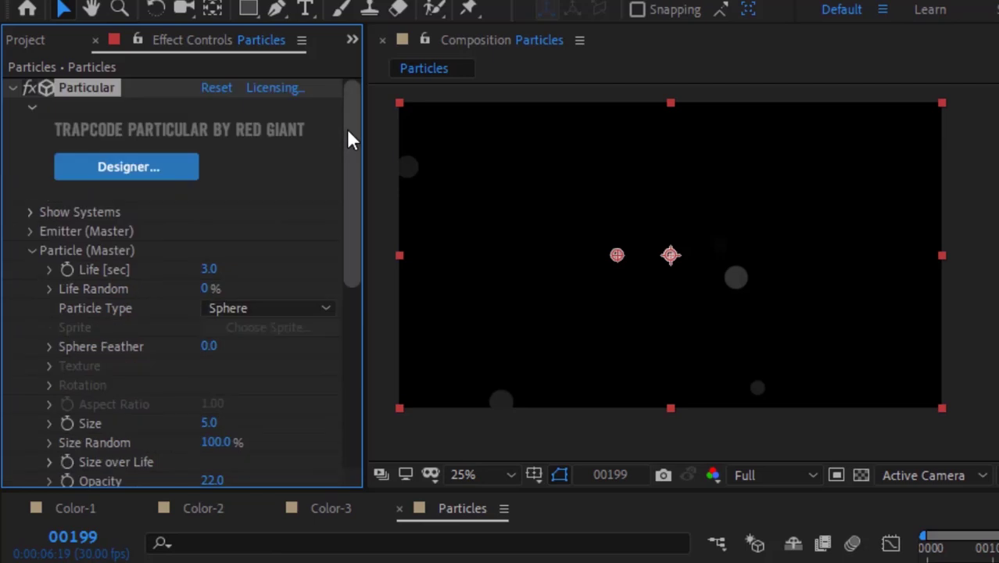
pyautogui.click(32, 250)
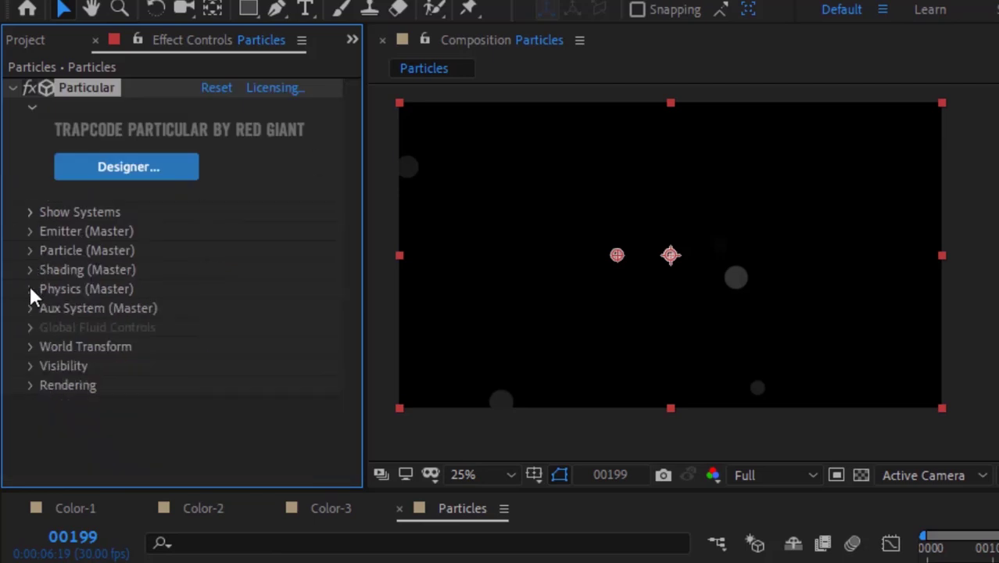
pyautogui.click(31, 290)
pyautogui.click(209, 326)
pyautogui.write('5')
pyautogui.press('Return')
# Step: Set Wind X in the Air physics settings to 128
pyautogui.click(49, 366)
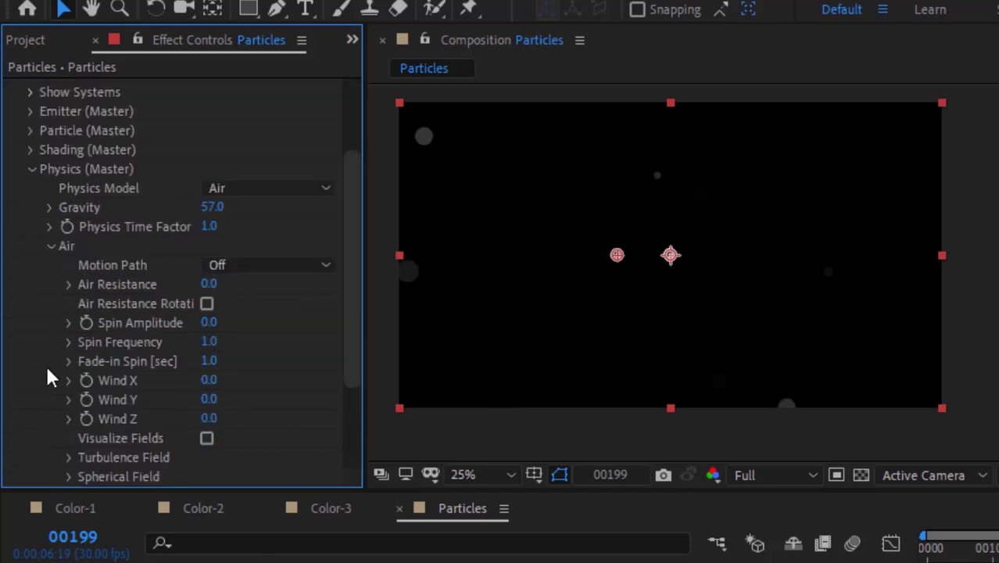
pyautogui.click(208, 379)
pyautogui.write('128')
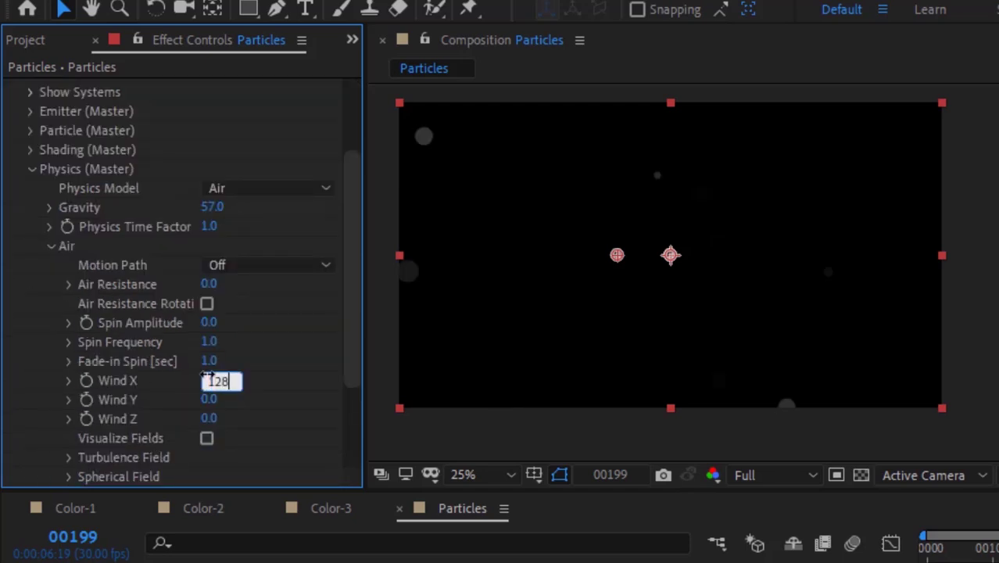
pyautogui.press('Return')
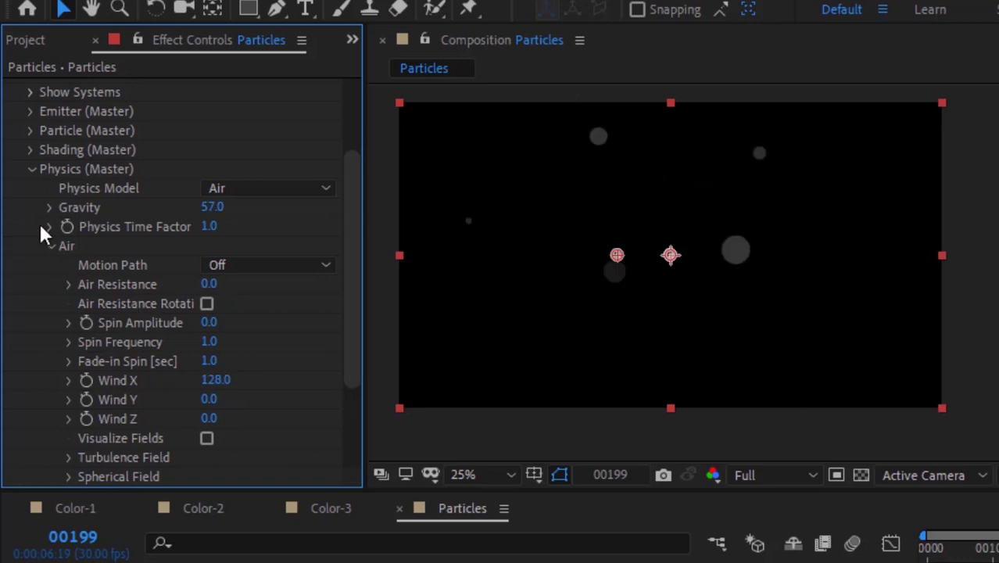
pyautogui.click(31, 169)
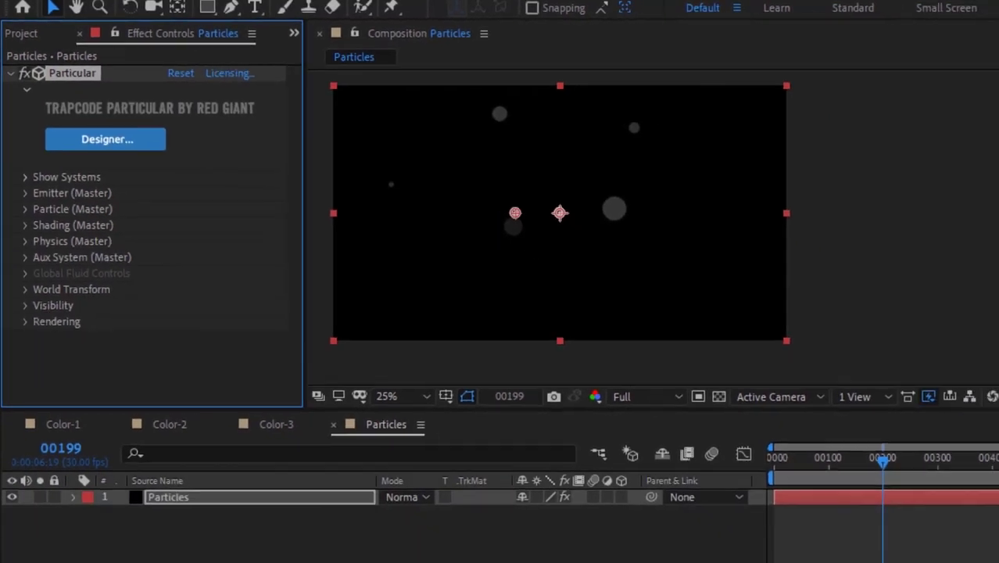
# Step: Add a two-node camera with a 317.50 mm zoom to the Particles composition
pyautogui.click(78, 556)
pyautogui.rightClick(75, 549)
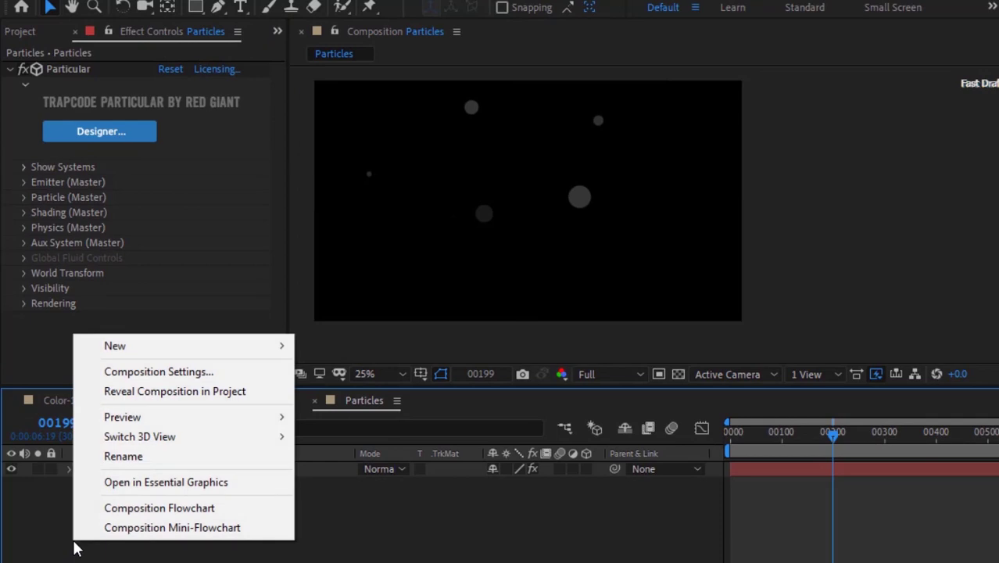
pyautogui.moveTo(217, 347)
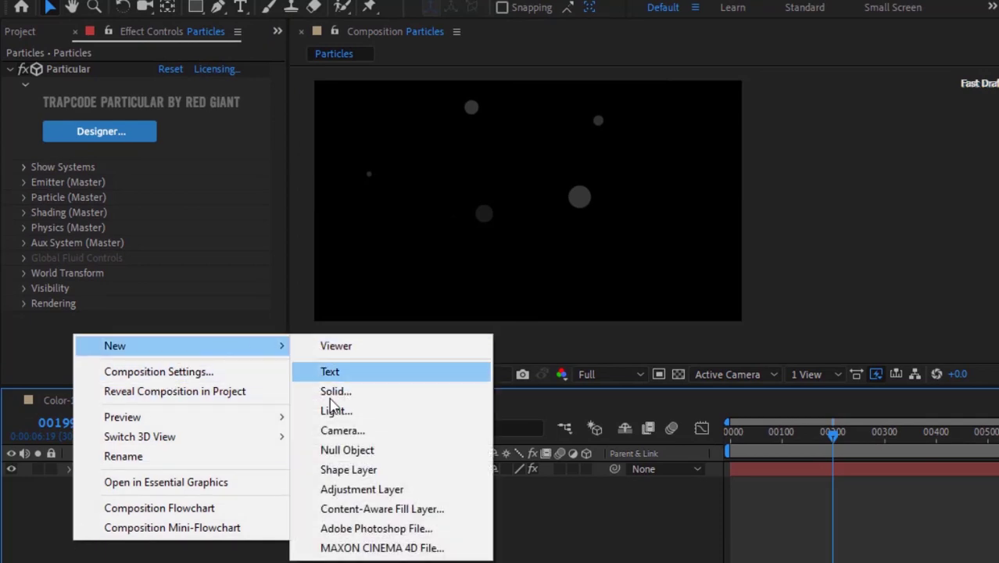
pyautogui.click(330, 430)
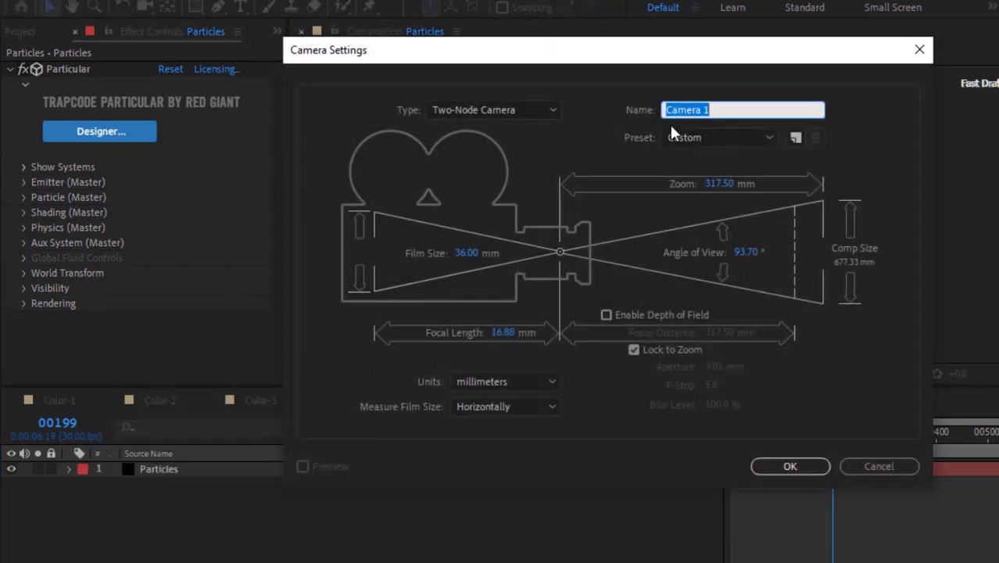
pyautogui.click(658, 188)
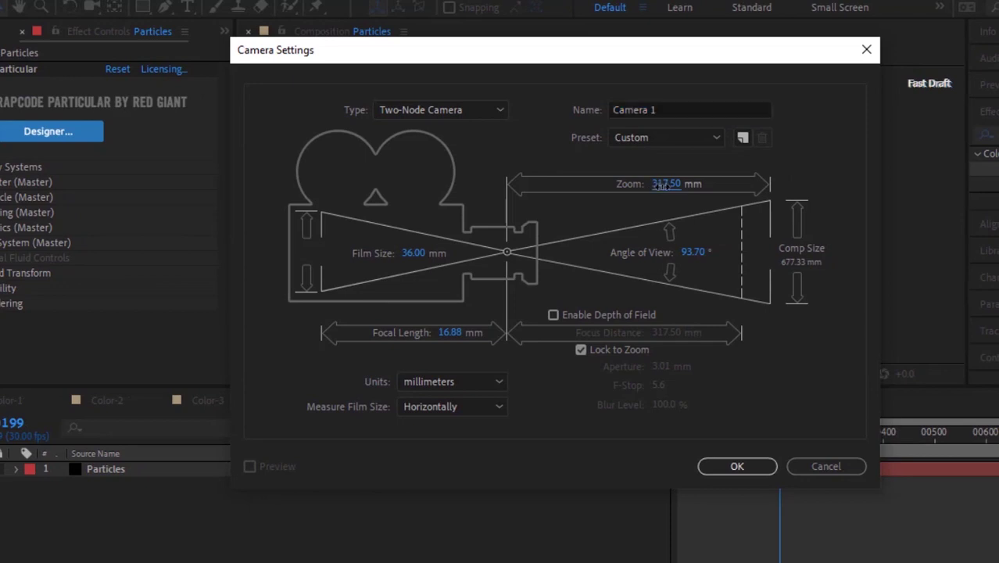
pyautogui.click(805, 162)
pyautogui.click(743, 467)
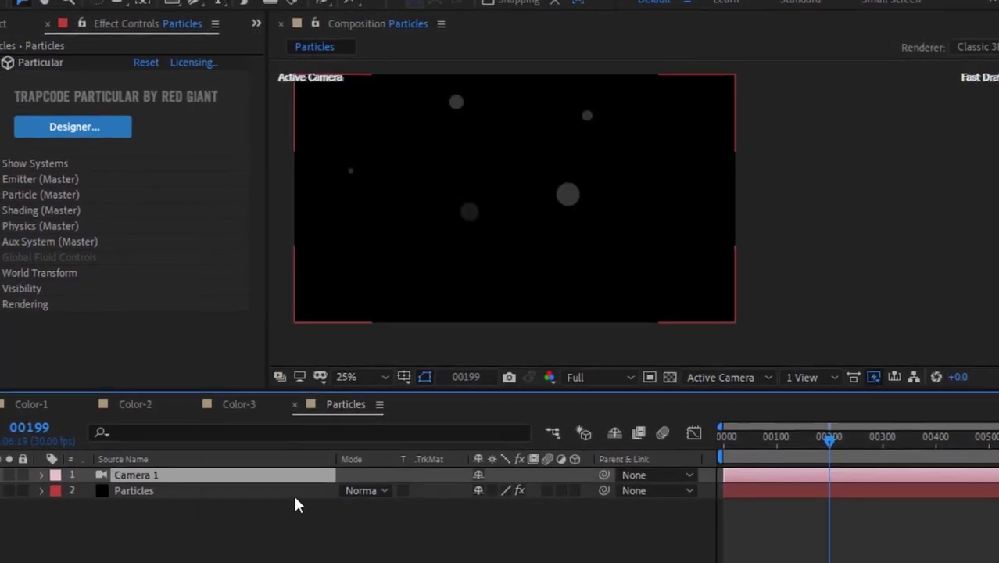
# Step: Set the camera's Point of Interest to X 488 and Y 73
pyautogui.click(74, 483)
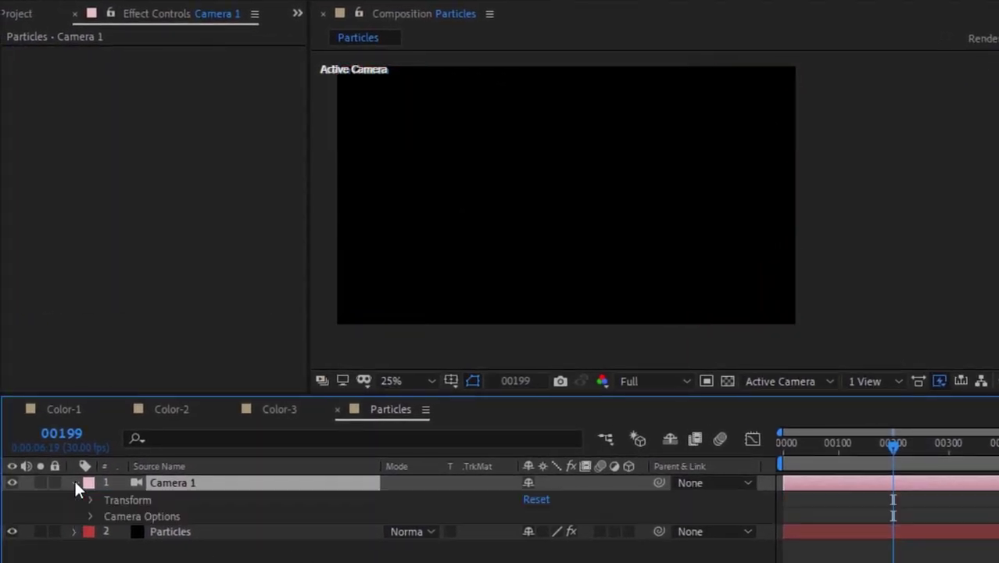
pyautogui.click(92, 499)
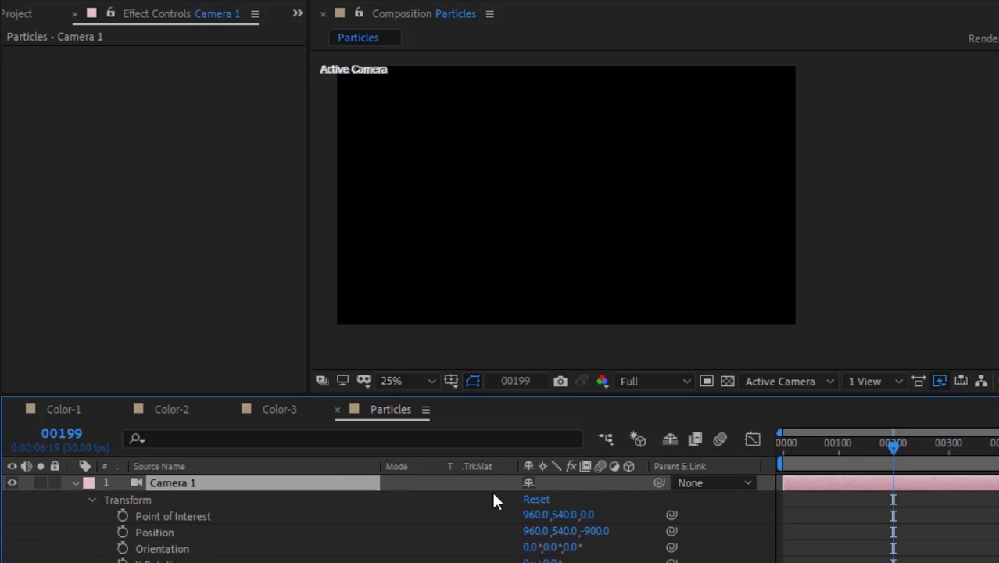
pyautogui.click(536, 515)
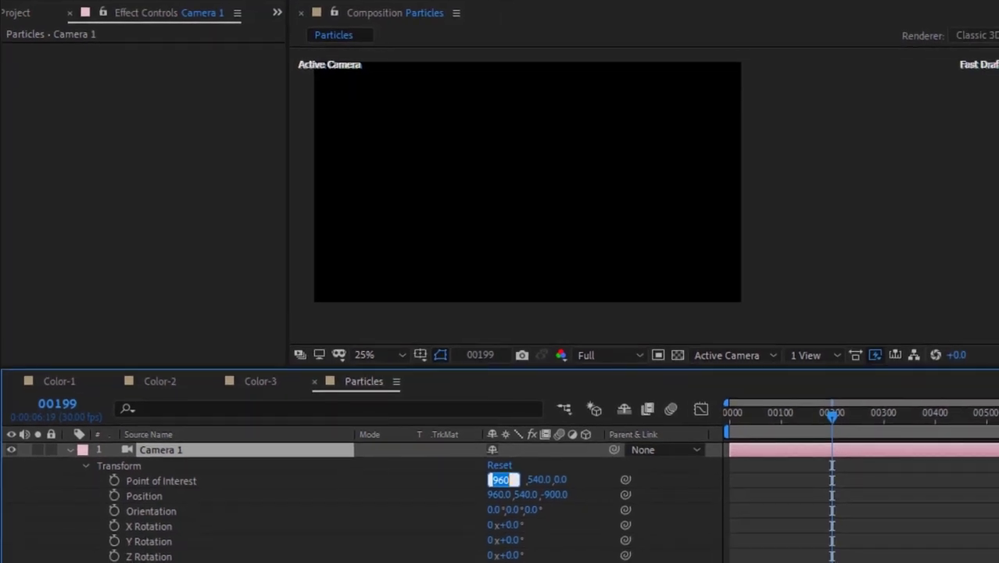
pyautogui.write('488')
pyautogui.press('Tab')
pyautogui.write('73')
pyautogui.press('Tab')
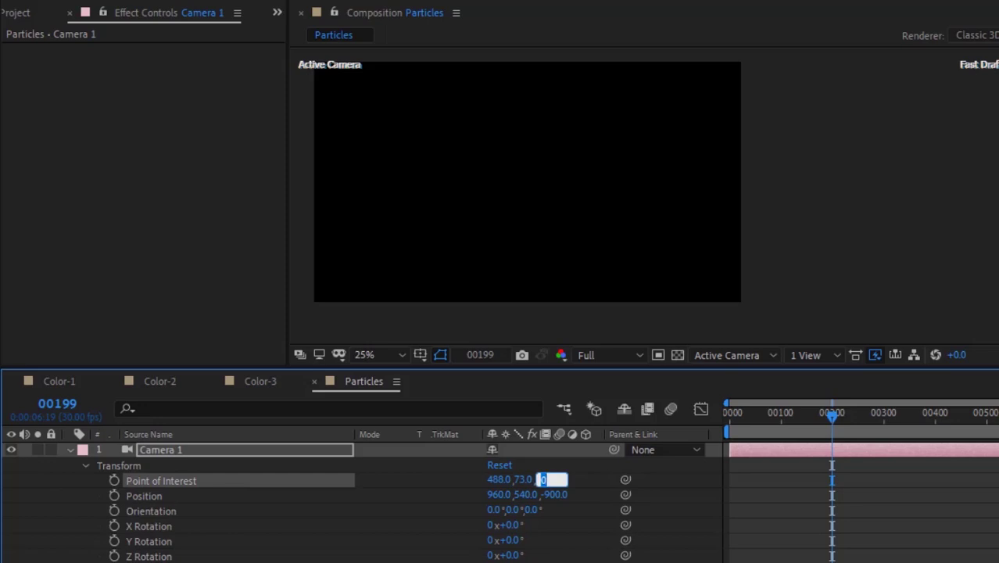
pyautogui.press('Return')
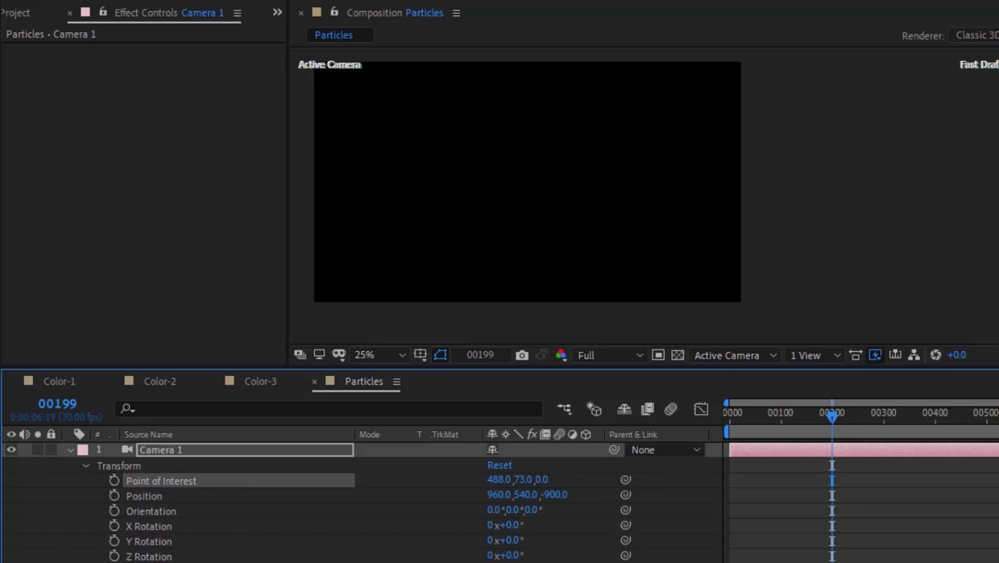
# Step: Give the camera's Point of Interest the expression seedRandom(1); wiggle(3,10) and copy the expression text
pyautogui.keyDown('alt'); pyautogui.click(115, 479); pyautogui.keyUp('alt')
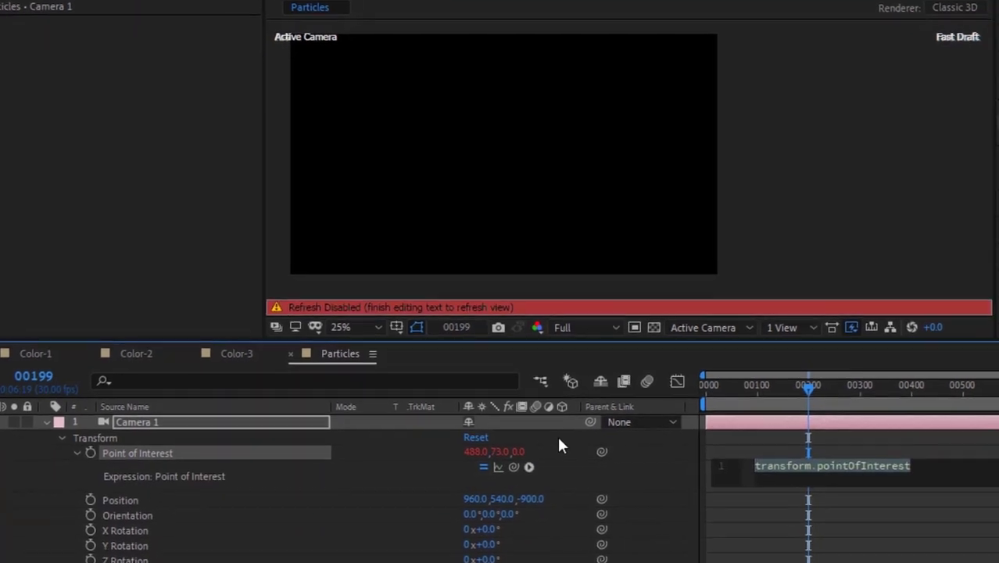
pyautogui.write('seedRandom()1)')
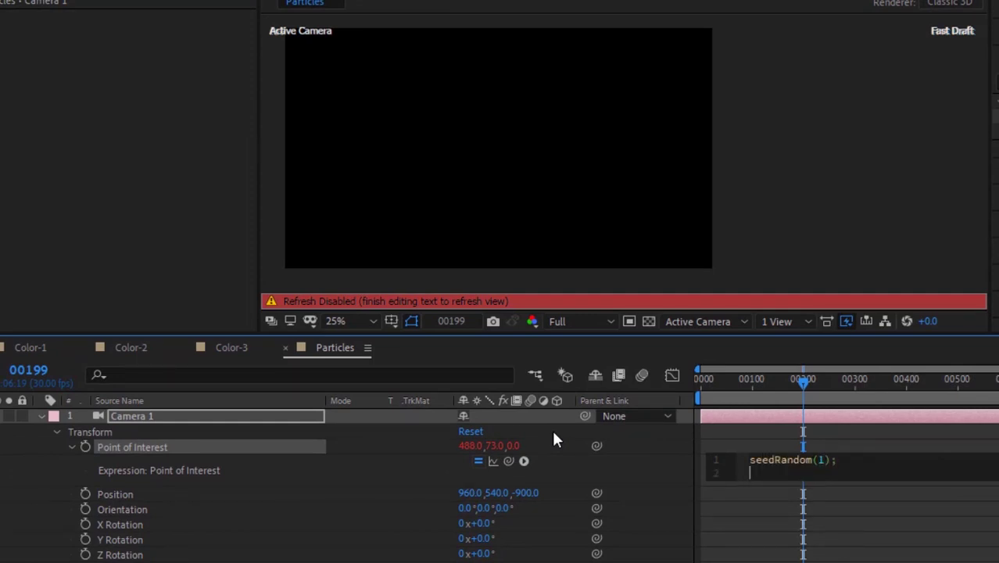
pyautogui.write('wiggle()3,10')
pyautogui.hotkey('ctrl', 'a')
pyautogui.hotkey('ctrl', 'c')
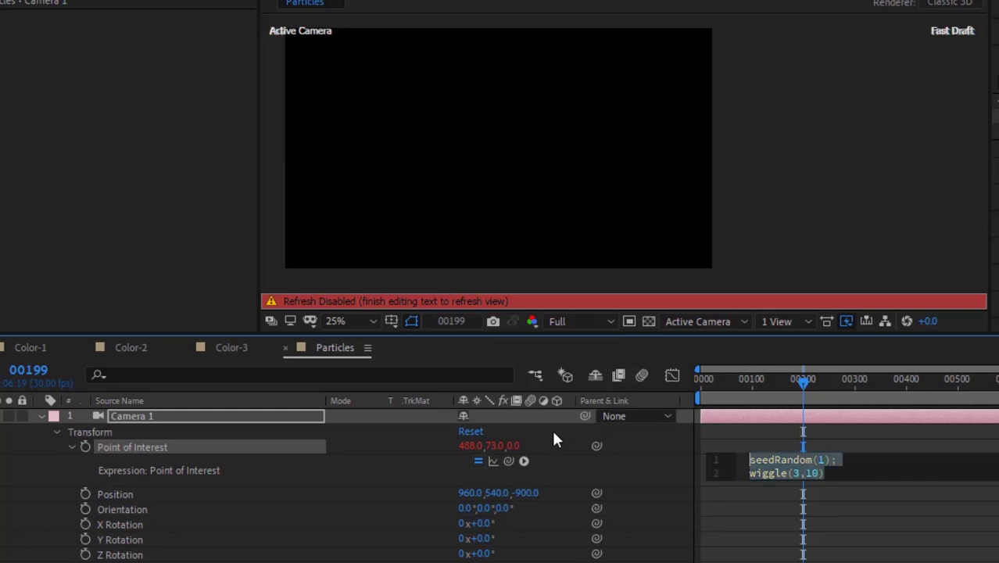
pyautogui.click(368, 488)
# Step: Set the camera's Position to Y 530 and Z -2550
pyautogui.click(463, 493)
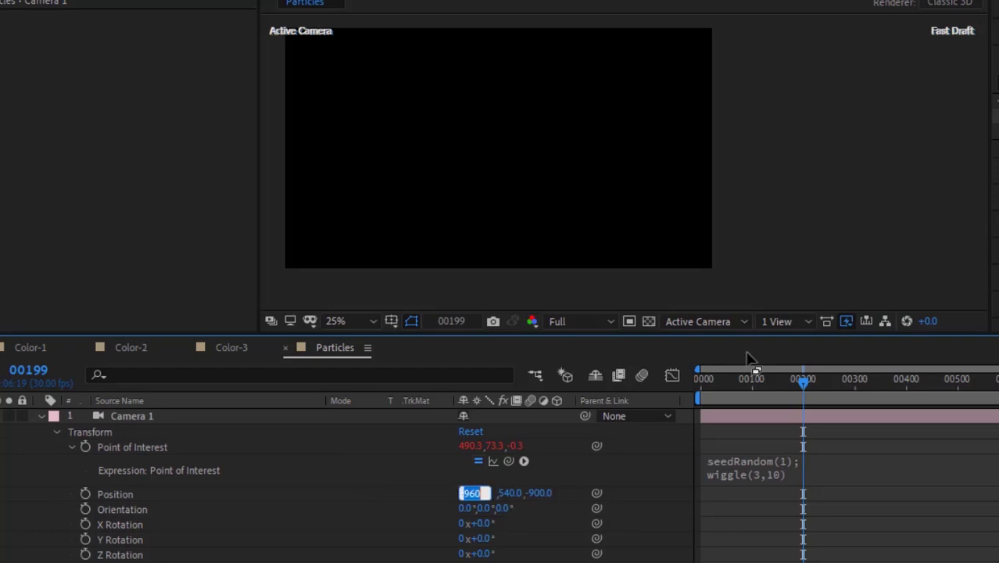
pyautogui.press('Tab')
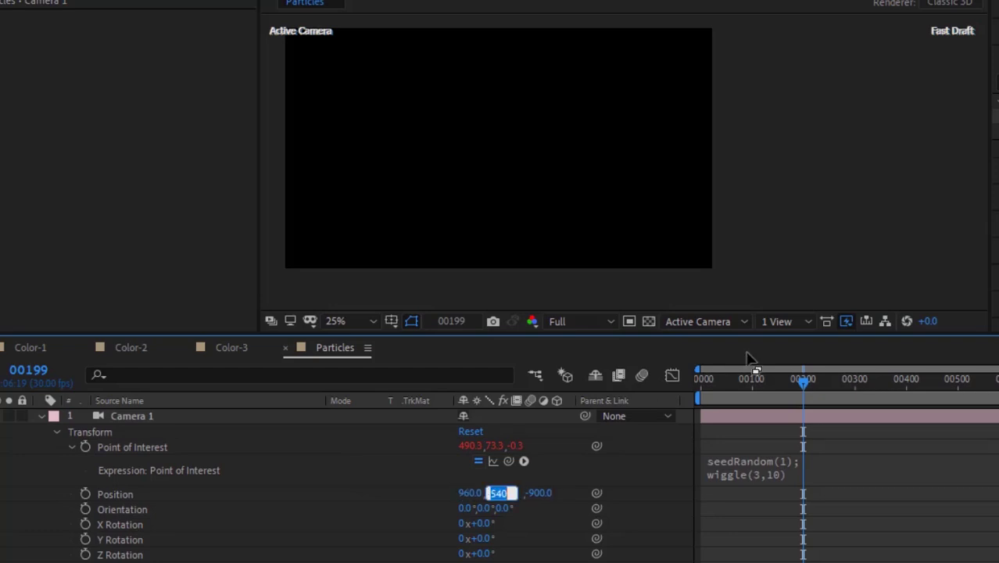
pyautogui.write('530')
pyautogui.press('Tab')
pyautogui.write('-2550')
pyautogui.press('Return')
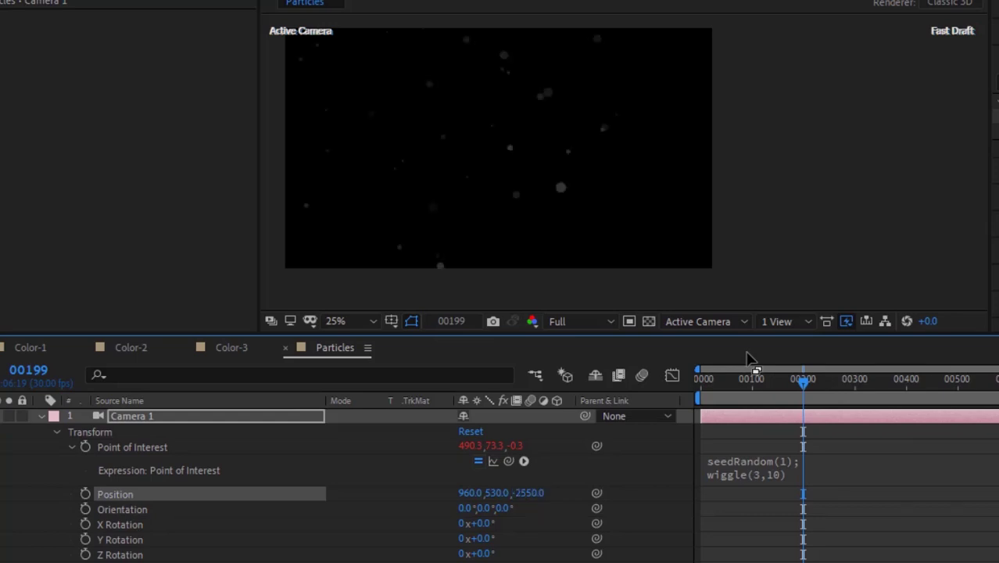
# Step: Apply the copied seedRandom(1); wiggle(3,10) expression to the camera's Position
pyautogui.keyDown('alt'); pyautogui.click(84, 493); pyautogui.keyUp('alt')
pyautogui.hotkey('ctrl', 'v')
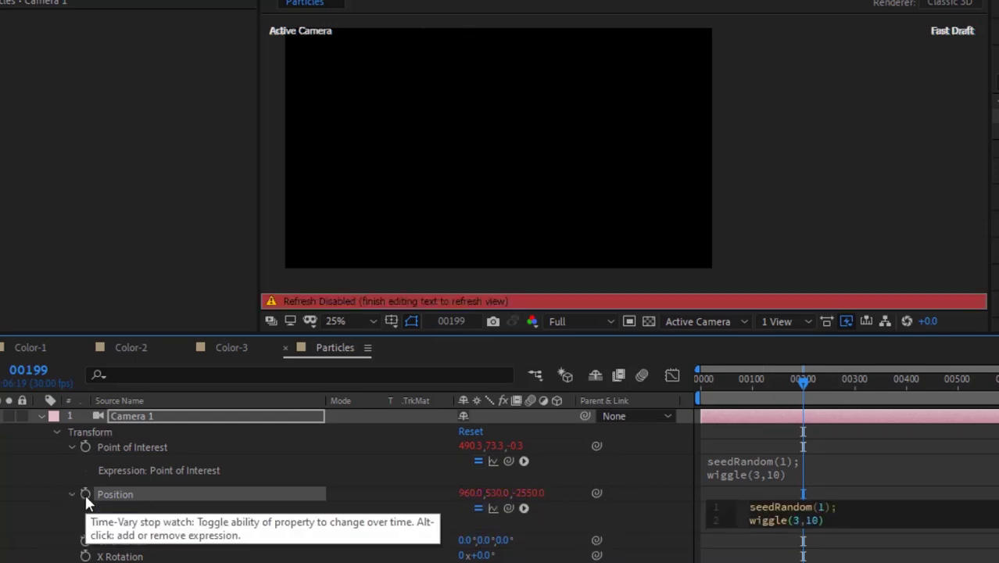
pyautogui.click(628, 528)
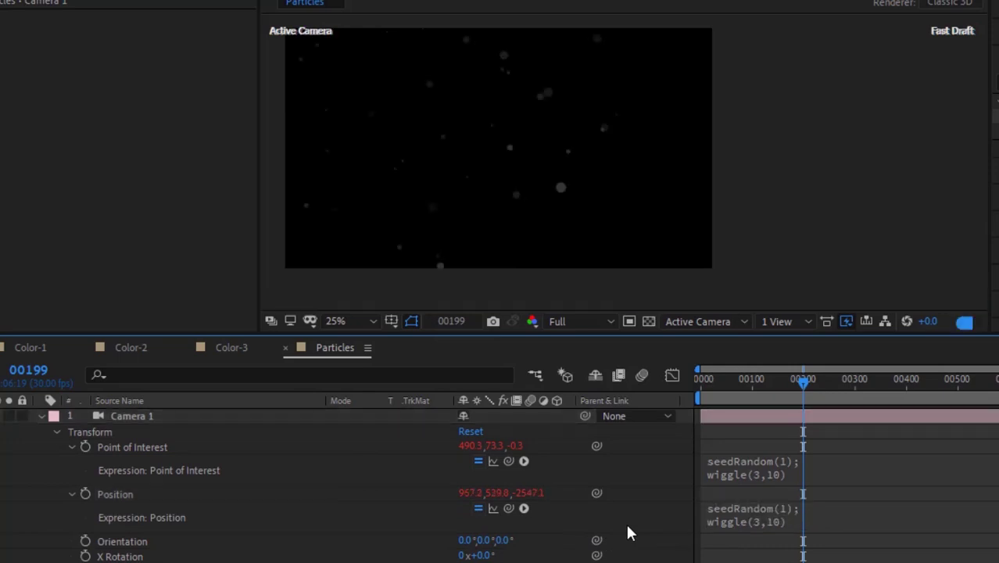
# Step: Add the copied expression to the camera's Orientation and change its second line to wiggle(1,1)
pyautogui.keyDown('alt'); pyautogui.click(86, 541); pyautogui.keyUp('alt')
pyautogui.hotkey('ctrl', 'v')
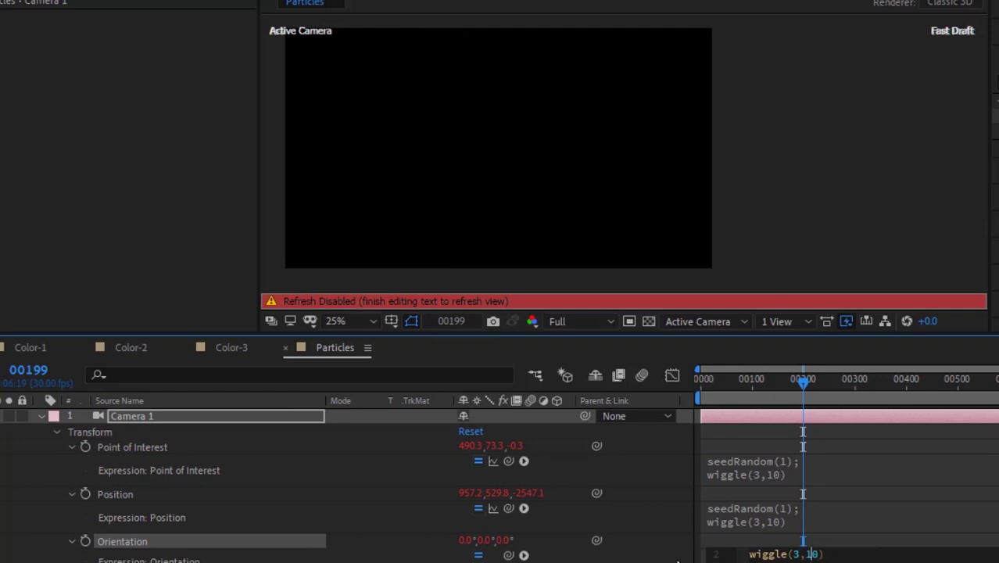
pyautogui.press('BackSpace')
pyautogui.press('Left')
pyautogui.press('Left')
pyautogui.press('BackSpace')
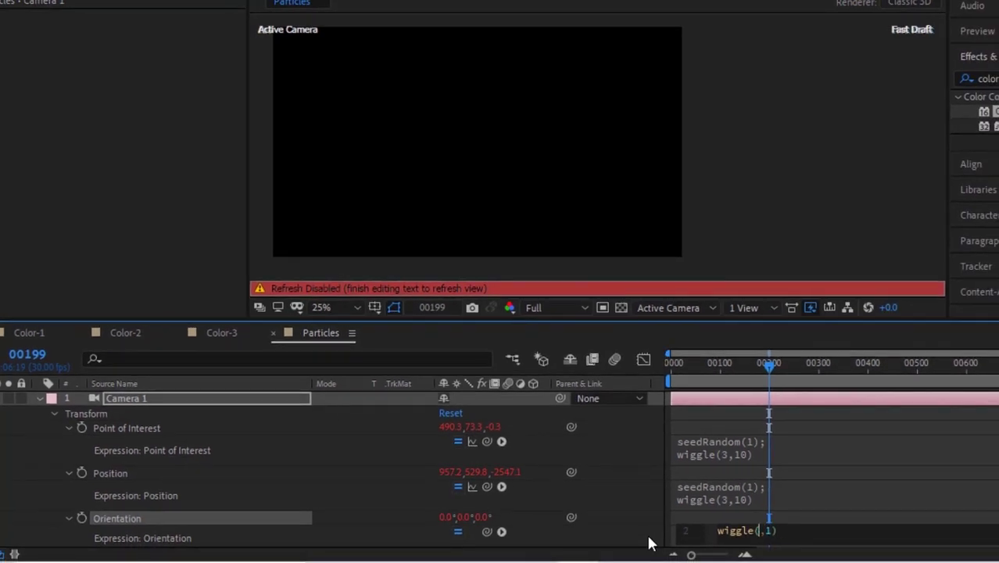
pyautogui.write('1')
pyautogui.click(652, 514)
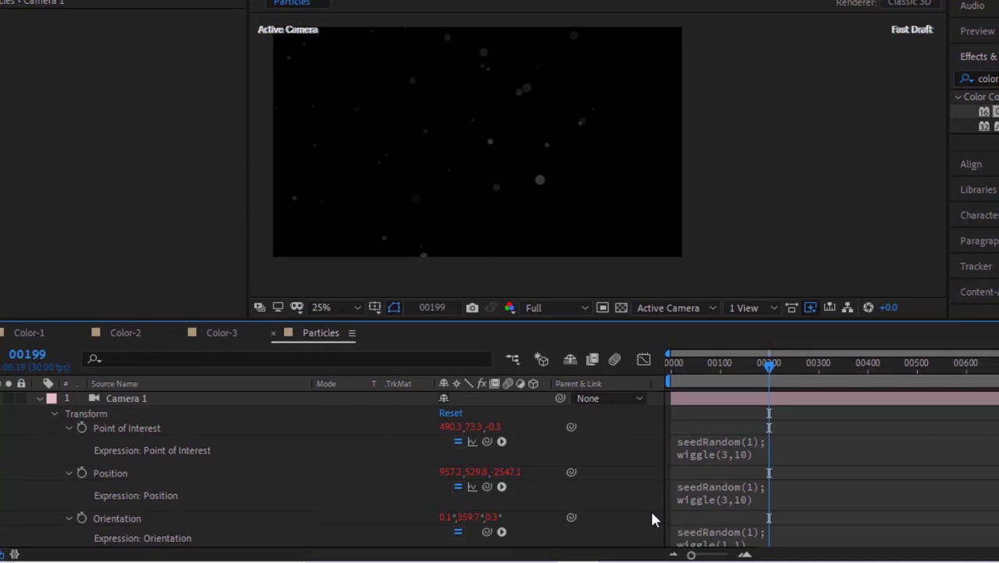
# Step: Set the camera's Focus Distance to 1422.22 pixels and its Aperture to 25.3 pixels
pyautogui.click(54, 412)
pyautogui.click(54, 429)
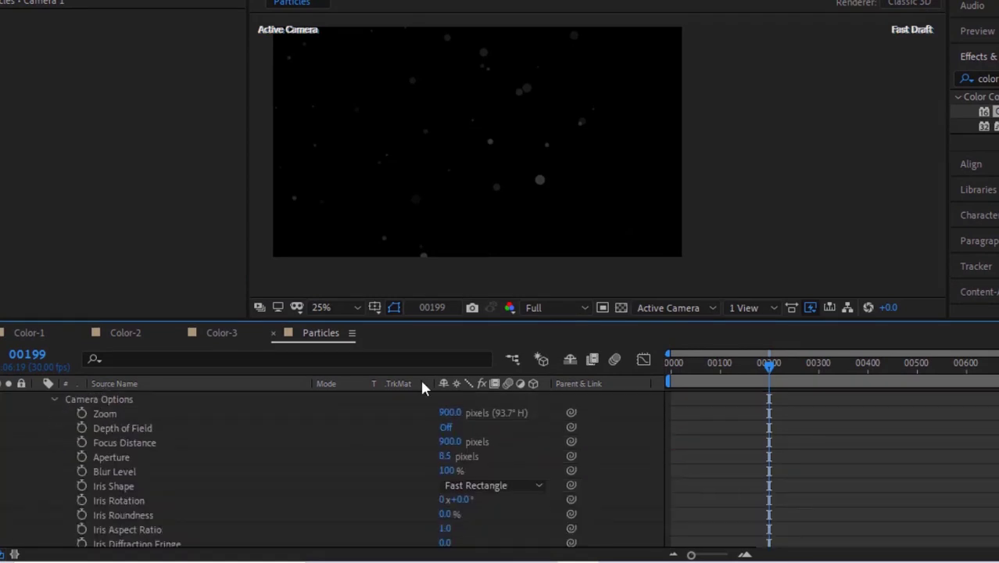
pyautogui.click(447, 443)
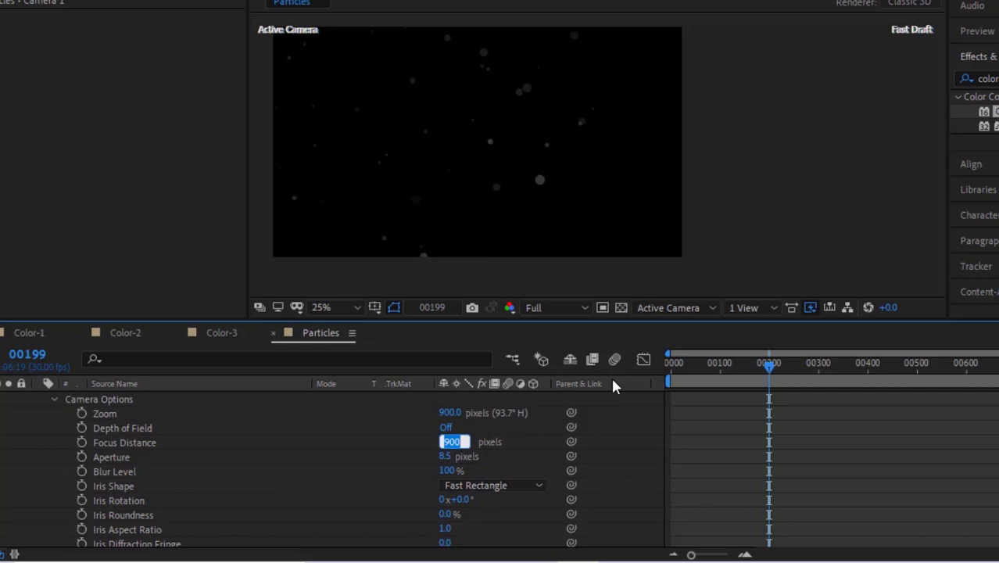
pyautogui.write('1422.22')
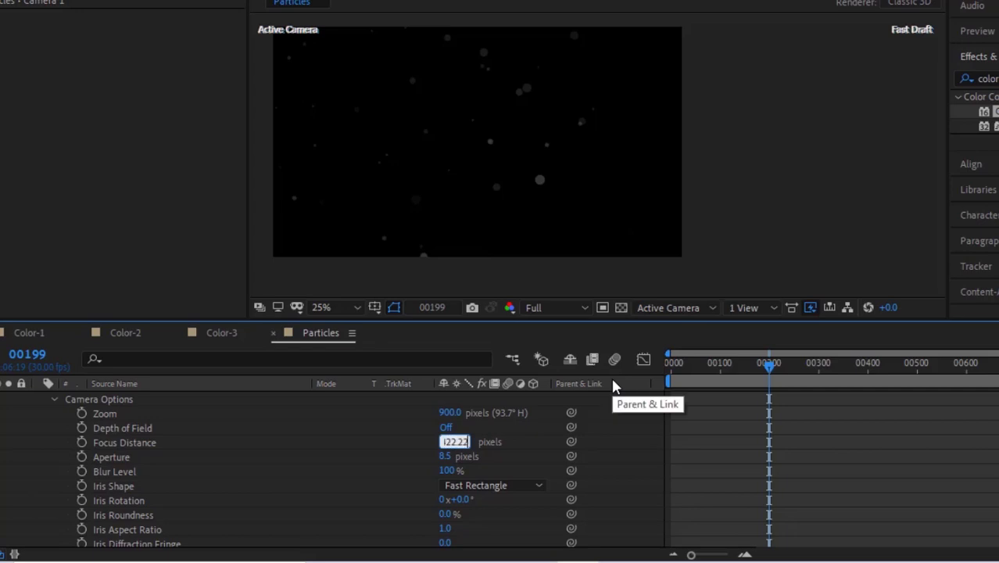
pyautogui.press('Return')
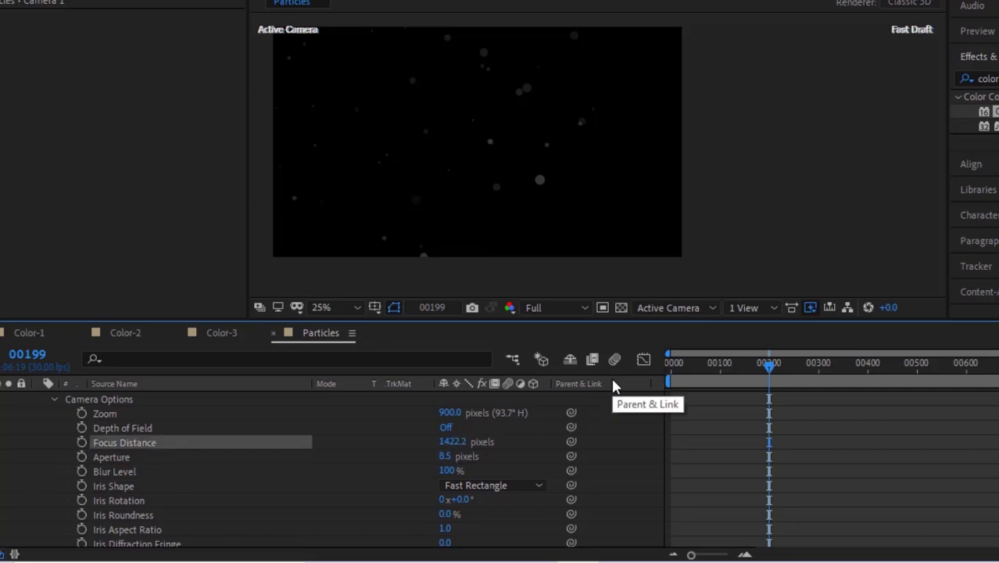
pyautogui.click(442, 456)
pyautogui.write('25.3')
pyautogui.press('Return')
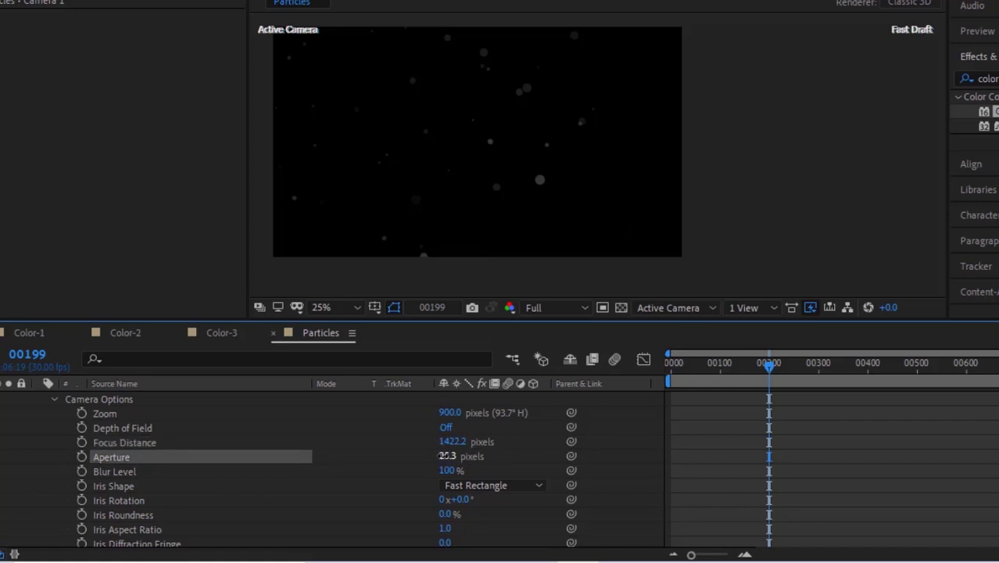
# Step: Scrub through the Particles composition to preview the particle motion seen through the camera, and collapse the camera's properties
pyautogui.scroll(1, 312, 469)
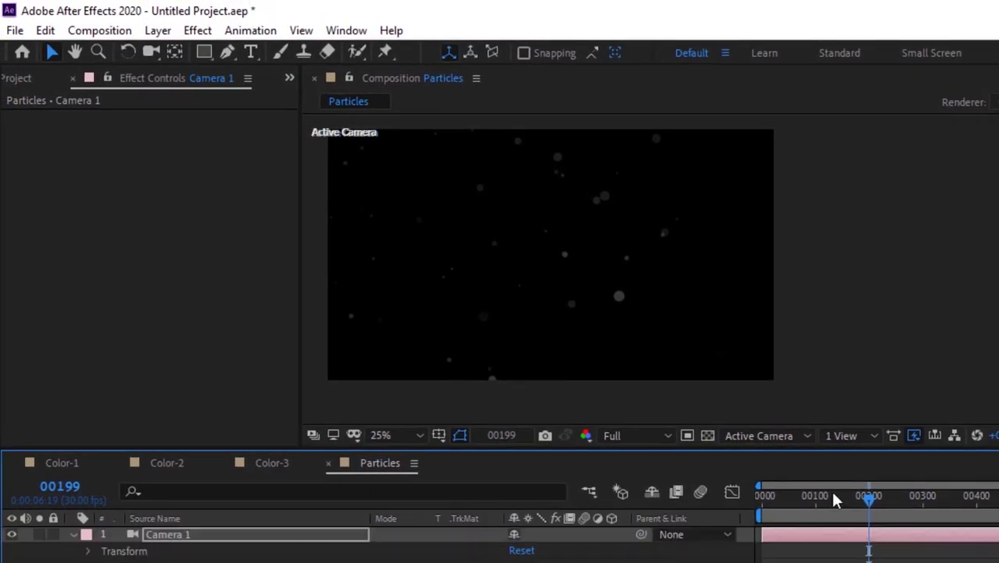
pyautogui.moveTo(811, 497); pyautogui.dragTo(947, 500)
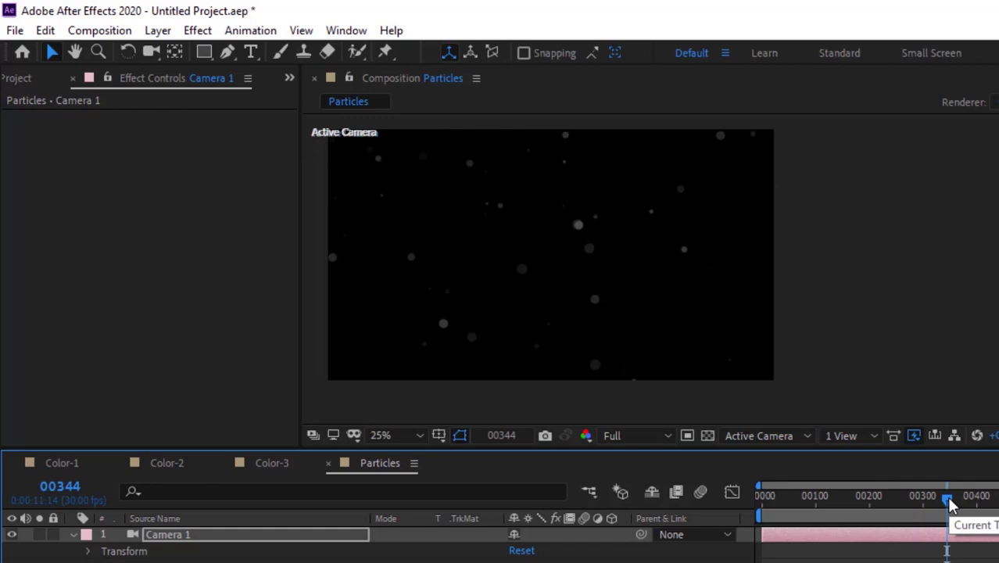
pyautogui.press('.')
pyautogui.click(849, 497)
pyautogui.moveTo(840, 500)
pyautogui.mouseDown()
pyautogui.moveTo(831, 499)
pyautogui.moveTo(858, 499)
pyautogui.mouseUp()
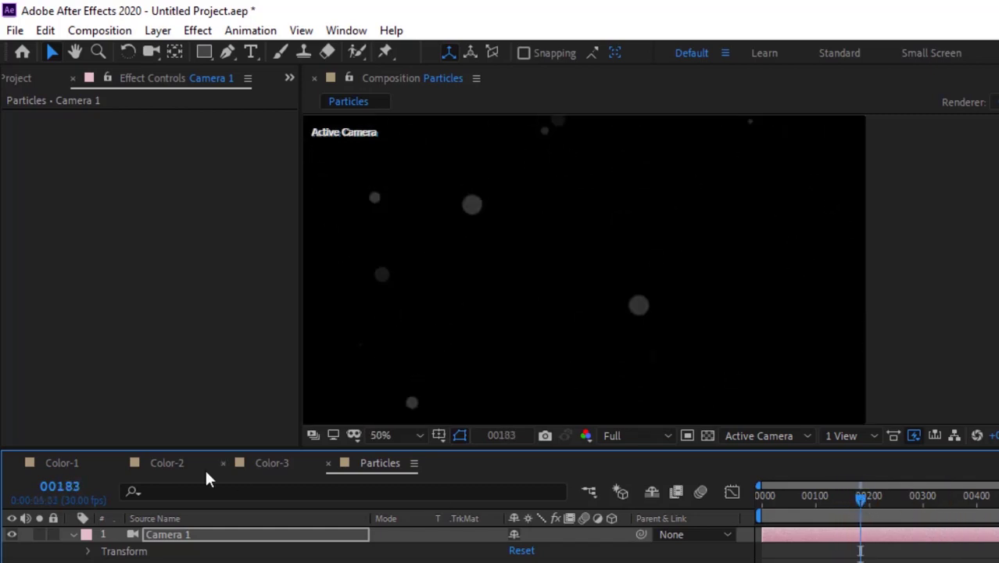
pyautogui.click(74, 535)
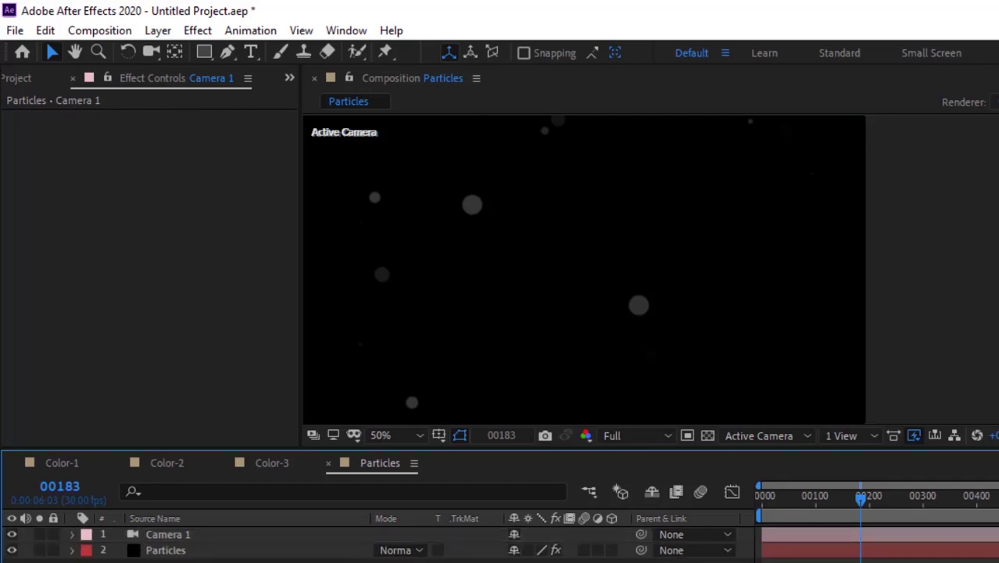
# Step: Create a 1920 x 1080 composition named Main-1 at 30 fps with a duration of 900 frames
pyautogui.click(99, 30)
pyautogui.click(116, 47)
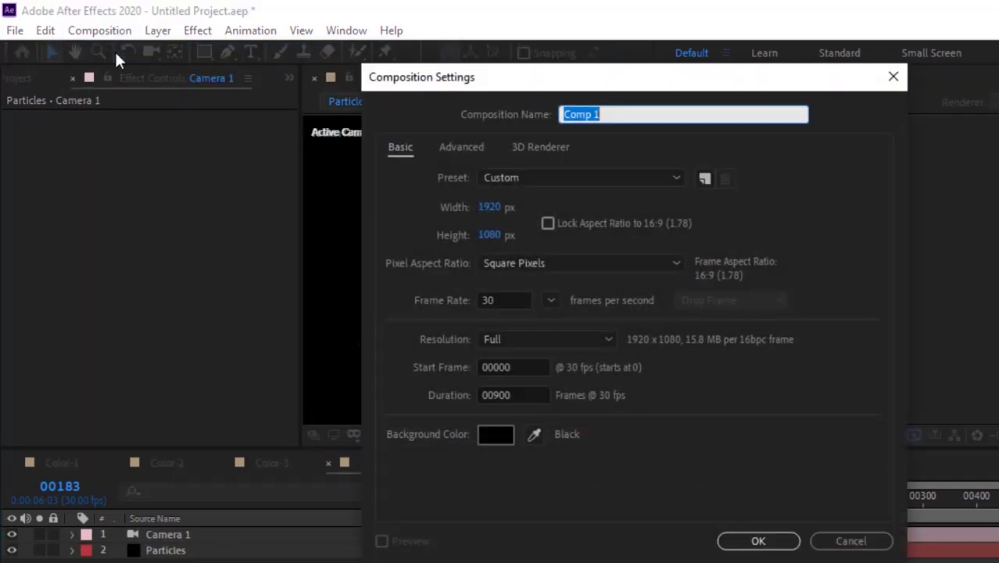
pyautogui.write('Main-1')
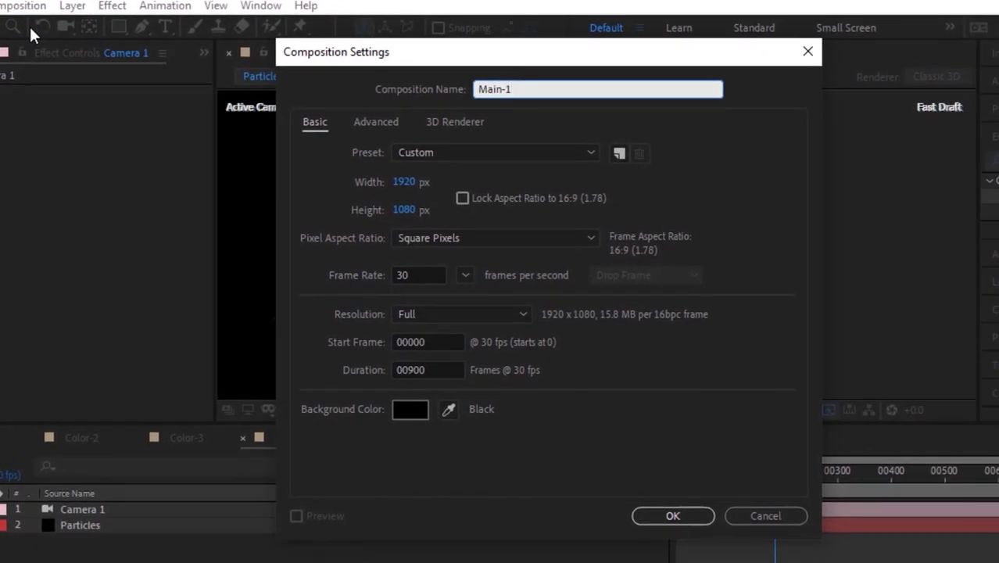
pyautogui.press('Return')
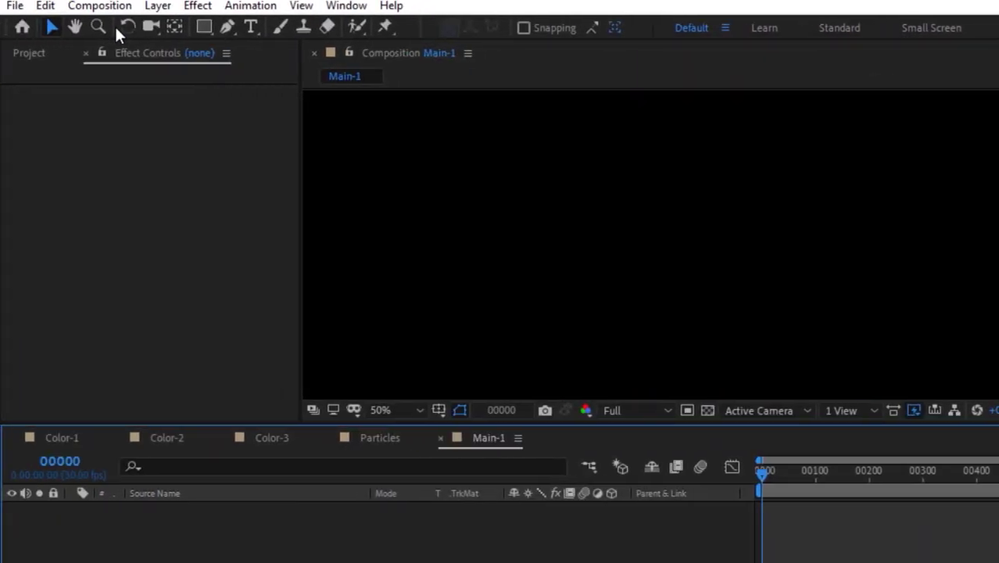
# Step: Add the Color-1 and Color-3 compositions to Main-1 as layers and hide both
pyautogui.click(29, 53)
pyautogui.click(95, 310)
pyautogui.click(166, 438)
pyautogui.click(380, 438)
pyautogui.click(486, 439)
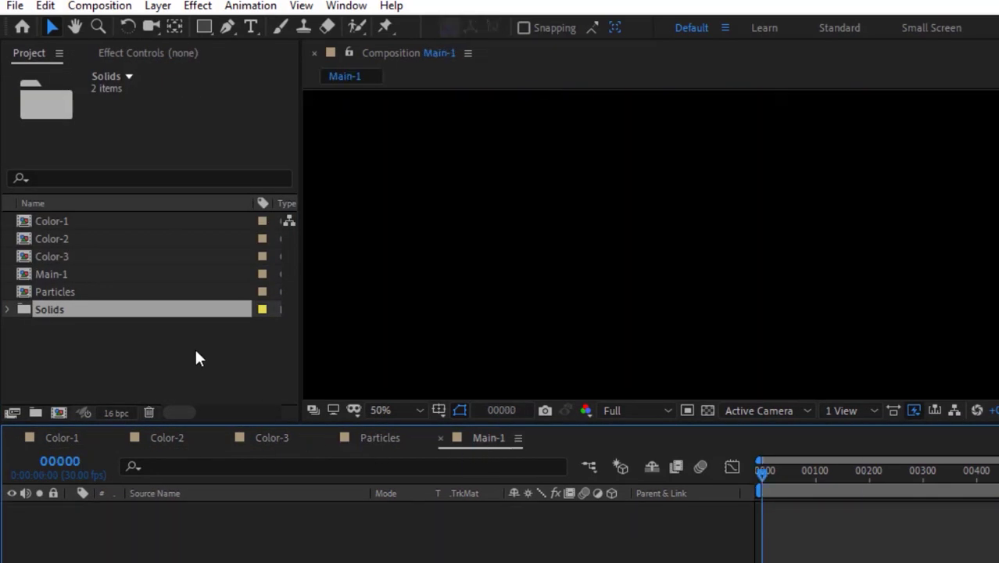
pyautogui.click(123, 376)
pyautogui.click(65, 222)
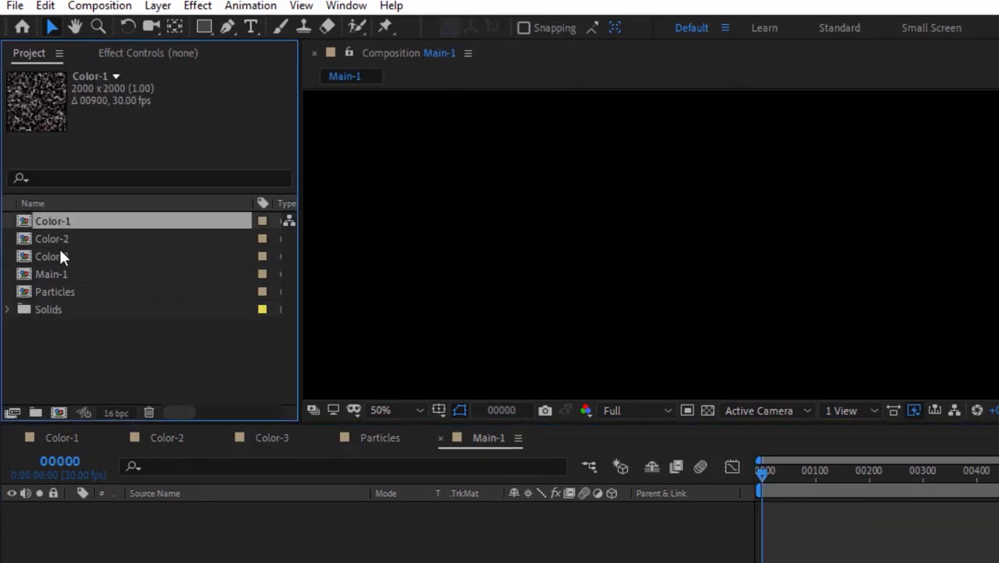
pyautogui.keyDown('ctrl'); pyautogui.click(52, 255); pyautogui.keyUp('ctrl')
pyautogui.moveTo(53, 255); pyautogui.dragTo(43, 545)
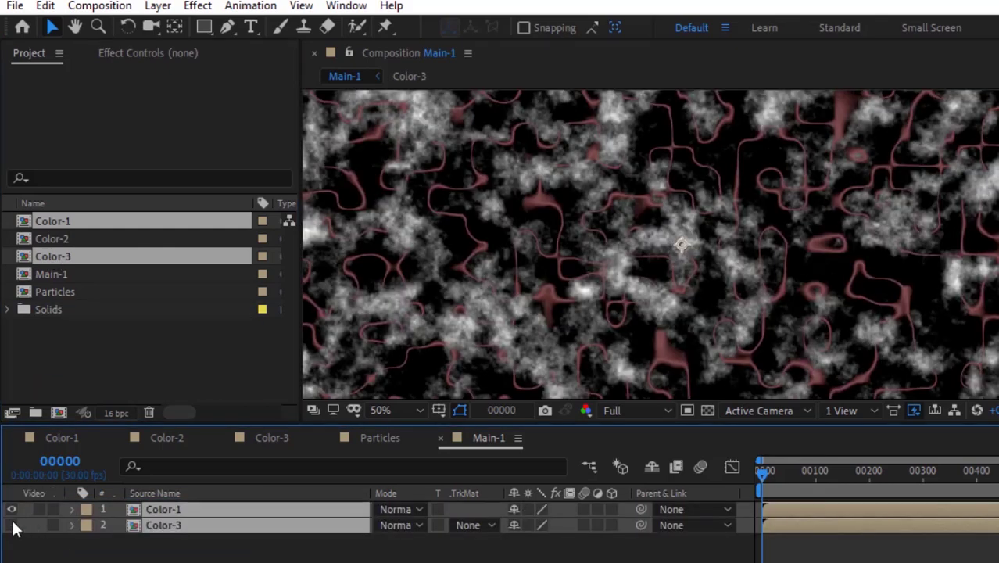
pyautogui.moveTo(11, 508); pyautogui.dragTo(11, 524)
pyautogui.click(19, 537)
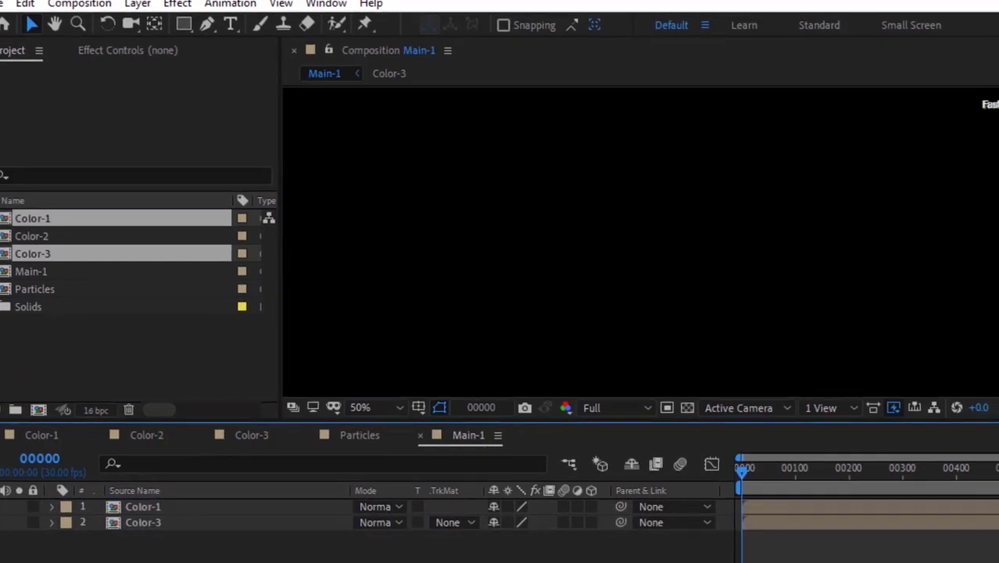
# Step: Create a black 1920 x 1080 solid named TAO in Main-1
pyautogui.hotkey('ctrl', 'y')
pyautogui.write('TAO')
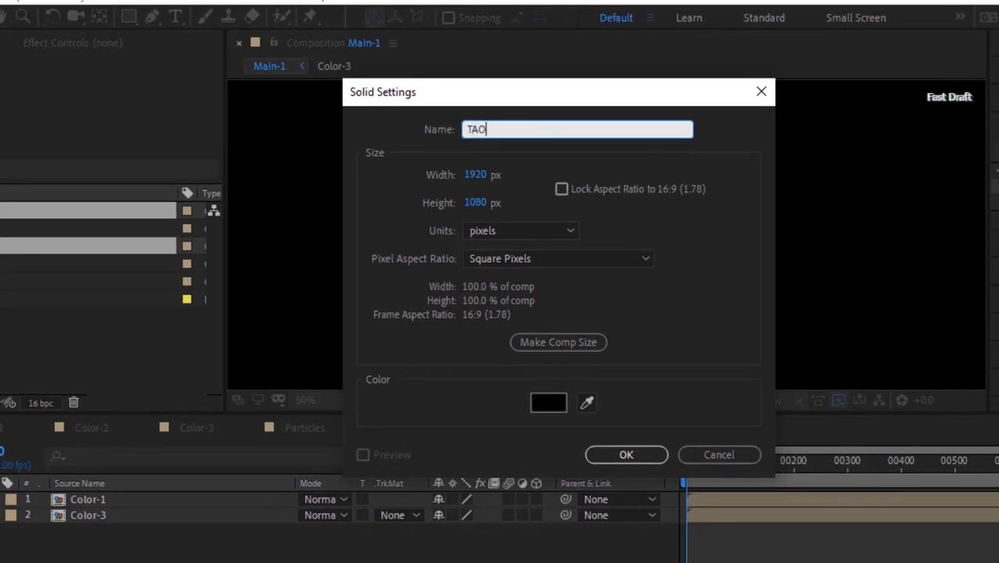
pyautogui.press('Return')
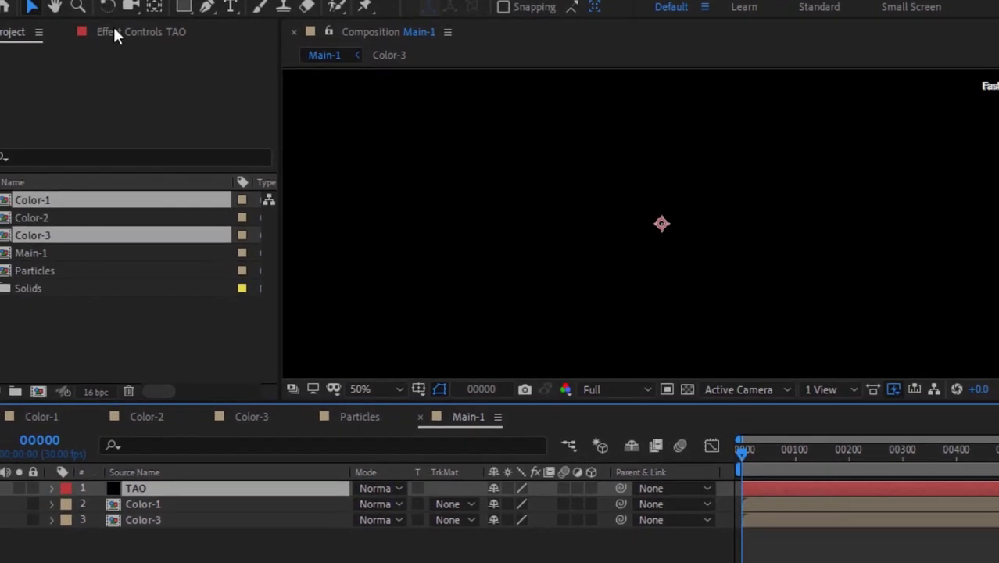
# Step: Apply the RG Trapcode Tao effect to the TAO solid
pyautogui.click(75, 42)
pyautogui.rightClick(100, 126)
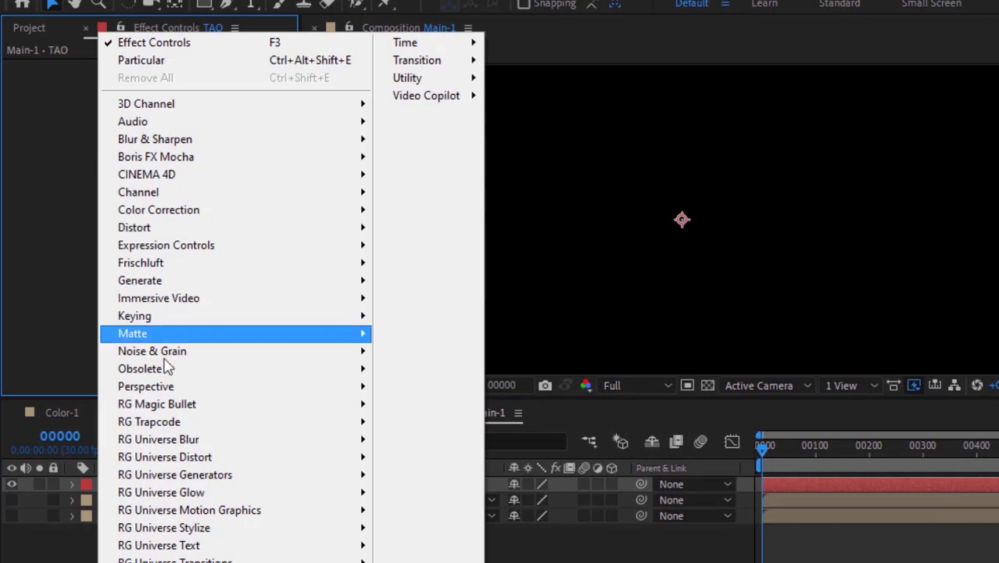
pyautogui.moveTo(208, 424)
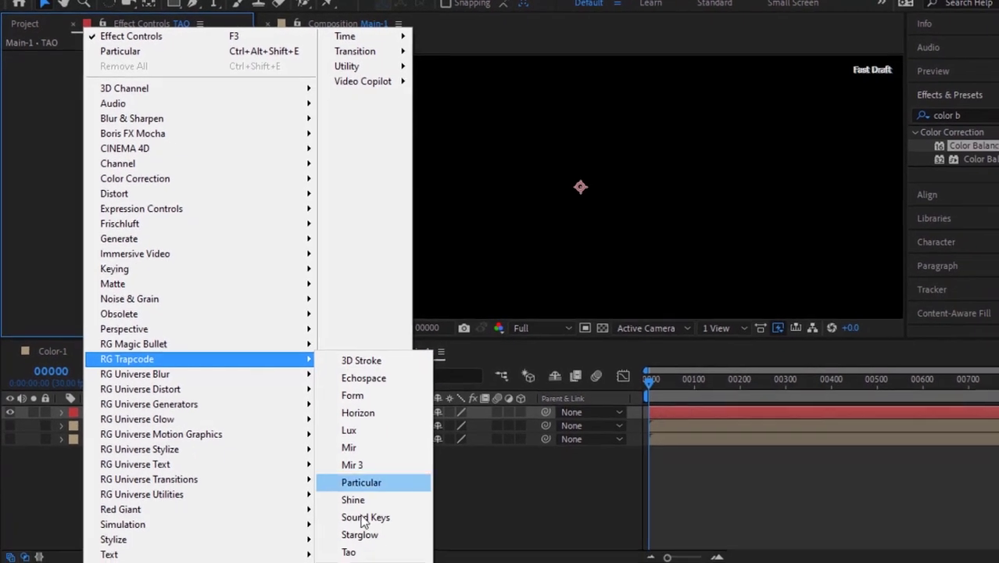
pyautogui.click(349, 551)
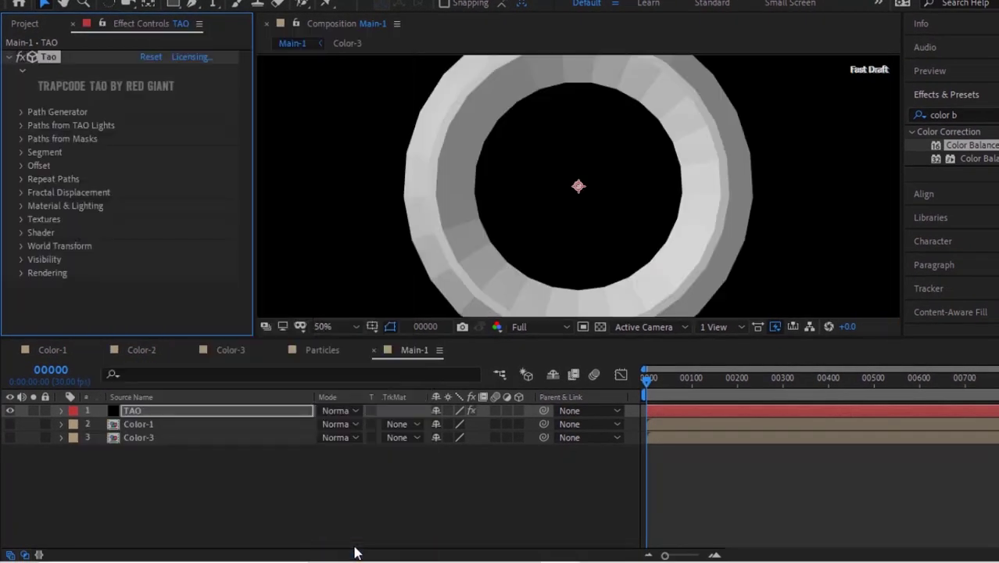
# Step: Turn off Generate Path in the Tao effect and inspect its Paths from TAO Lights options
pyautogui.press(',')
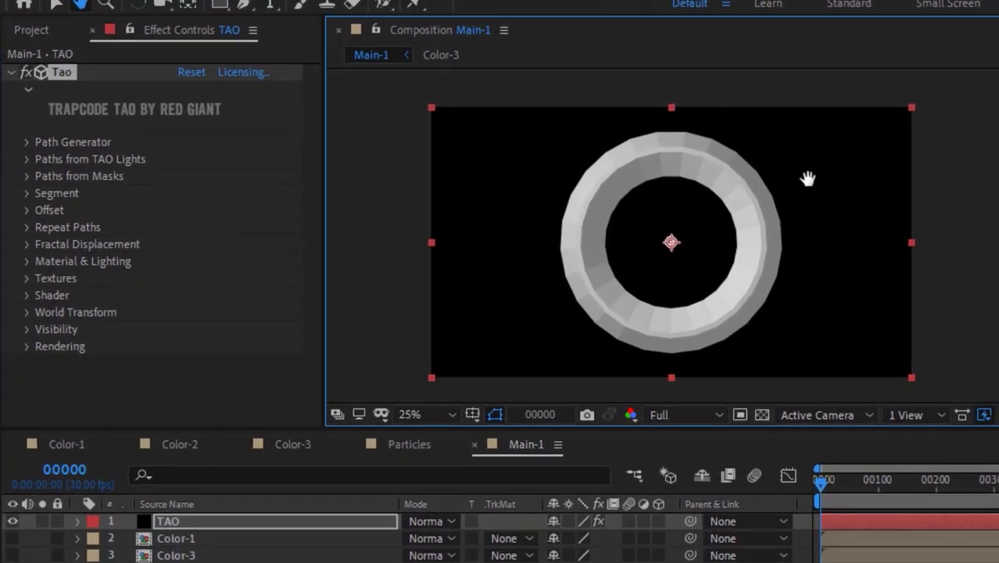
pyautogui.moveTo(636, 140); pyautogui.dragTo(596, 134)
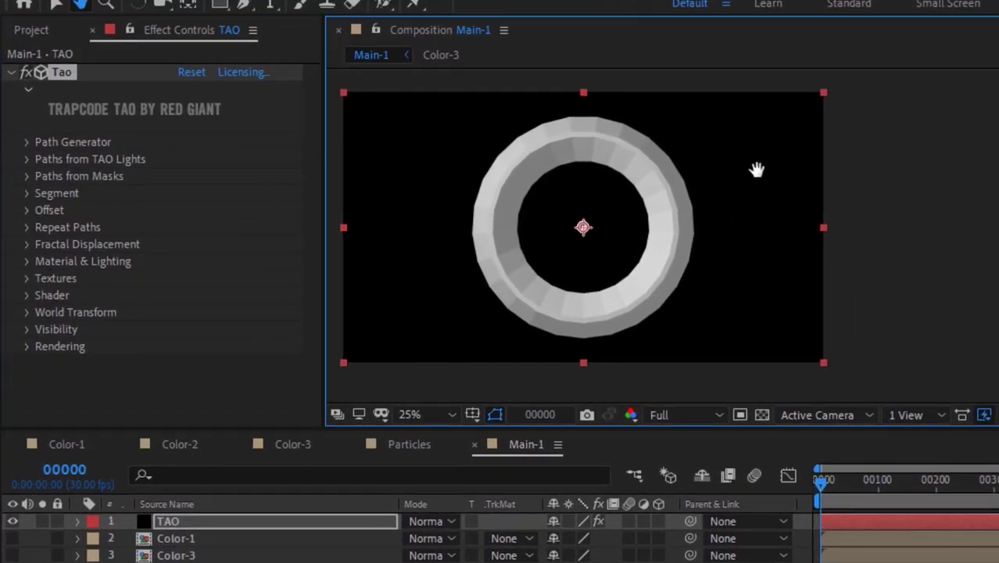
pyautogui.press('v')
pyautogui.hotkey('ctrl', 'shift', 'a')
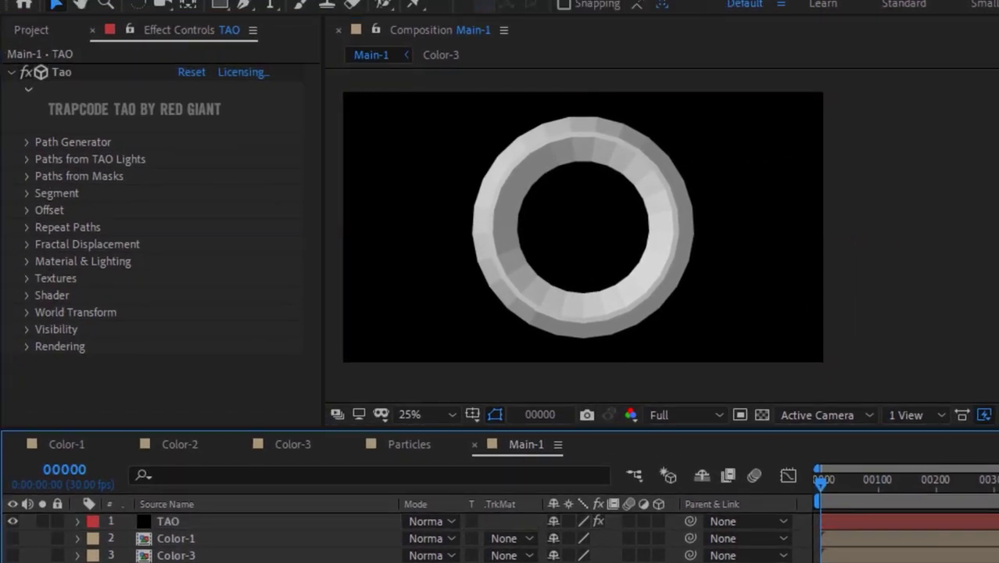
pyautogui.click(26, 141)
pyautogui.scroll(-2, 26, 139)
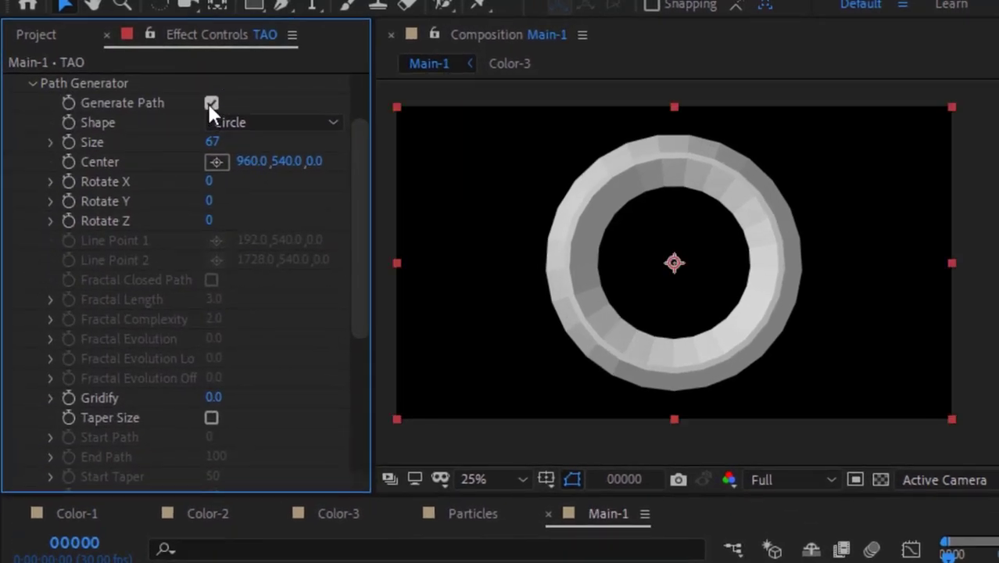
pyautogui.click(209, 102)
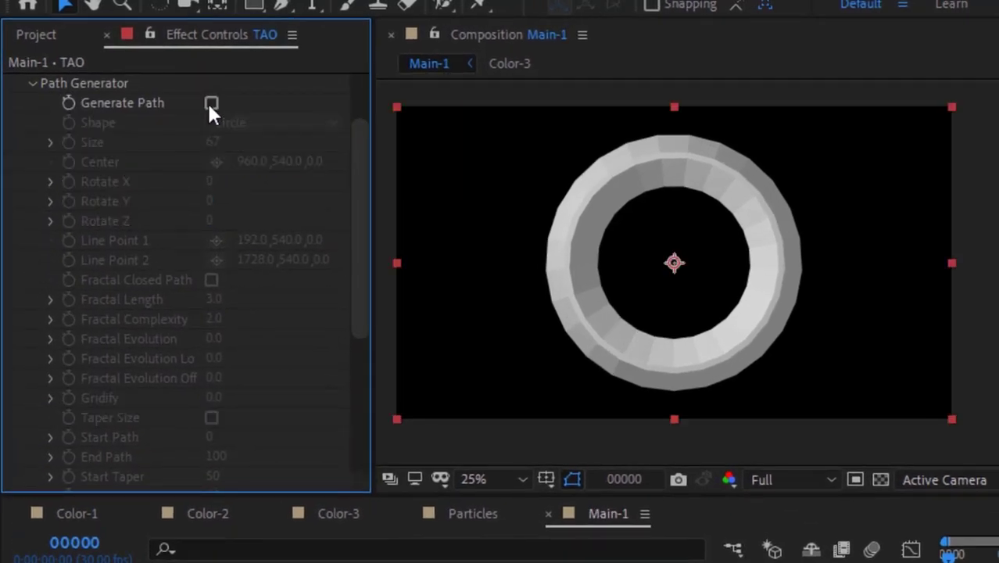
pyautogui.click(30, 82)
pyautogui.click(31, 183)
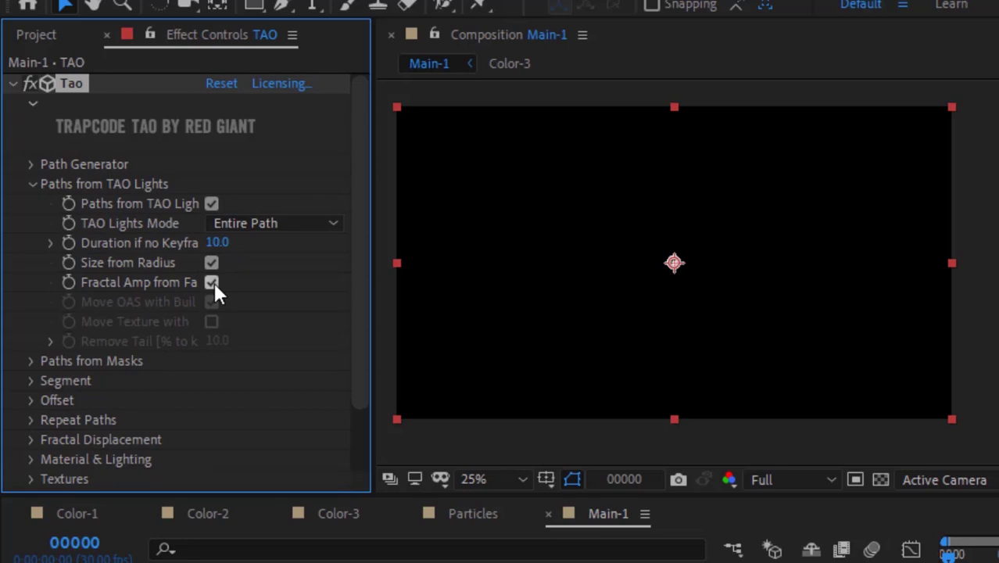
pyautogui.press('F2')
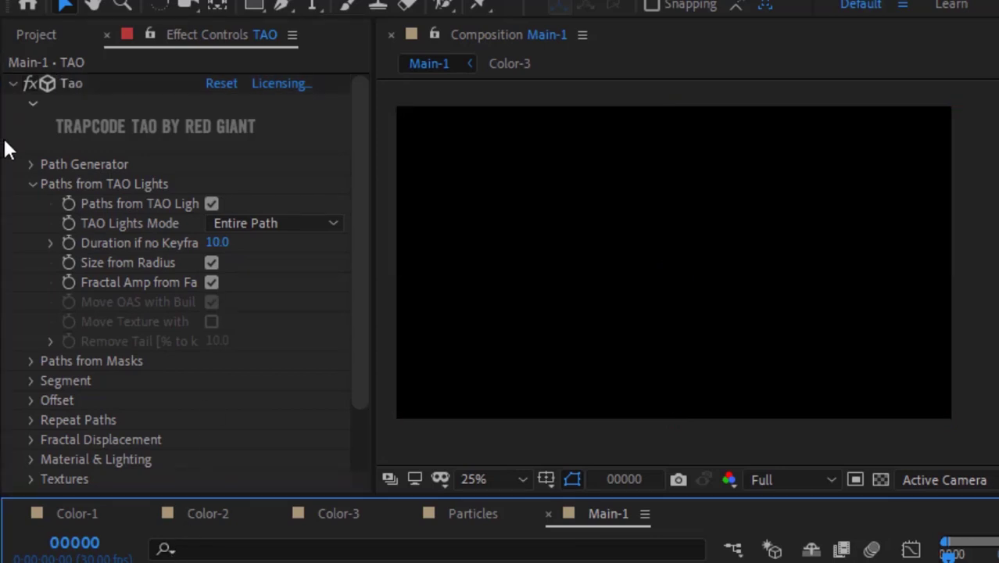
pyautogui.click(32, 184)
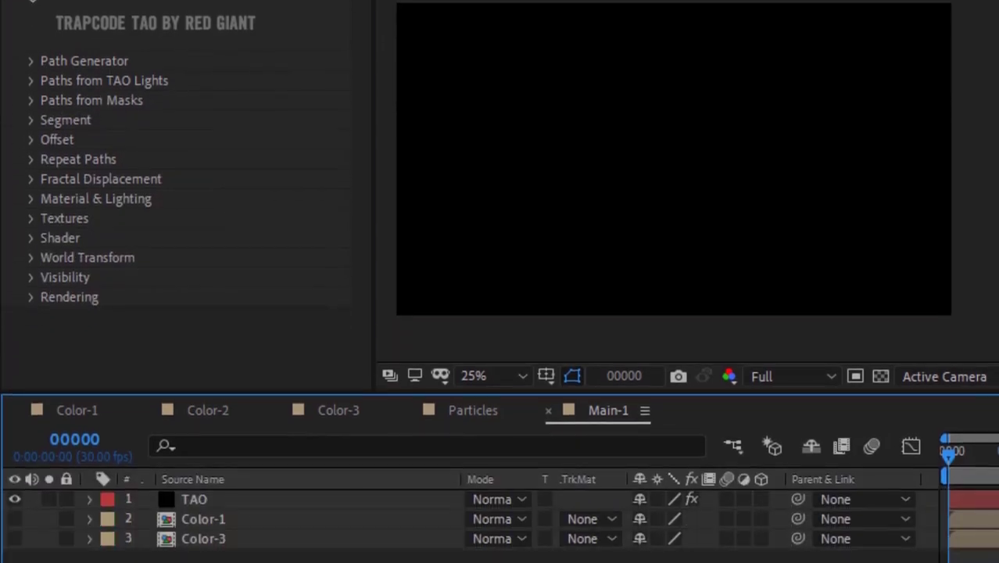
# Step: Start a new light layer in Main-1 and name it TAO
pyautogui.click(93, 471)
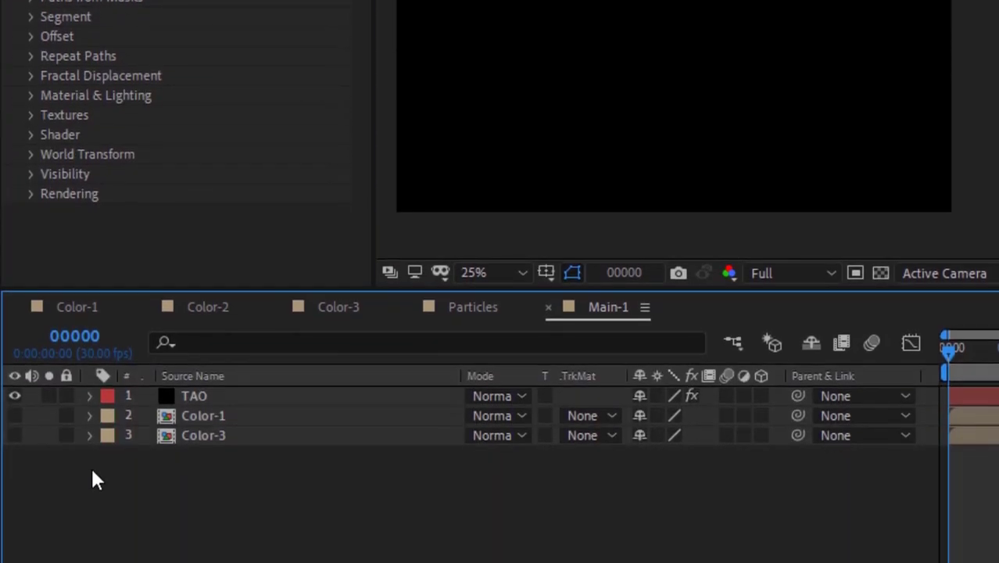
pyautogui.rightClick(92, 472)
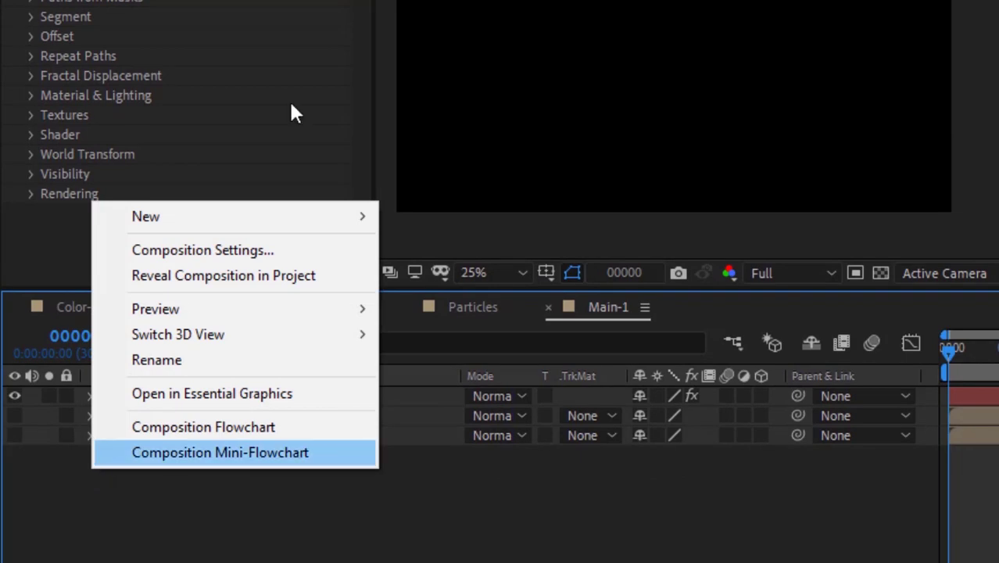
pyautogui.moveTo(289, 211)
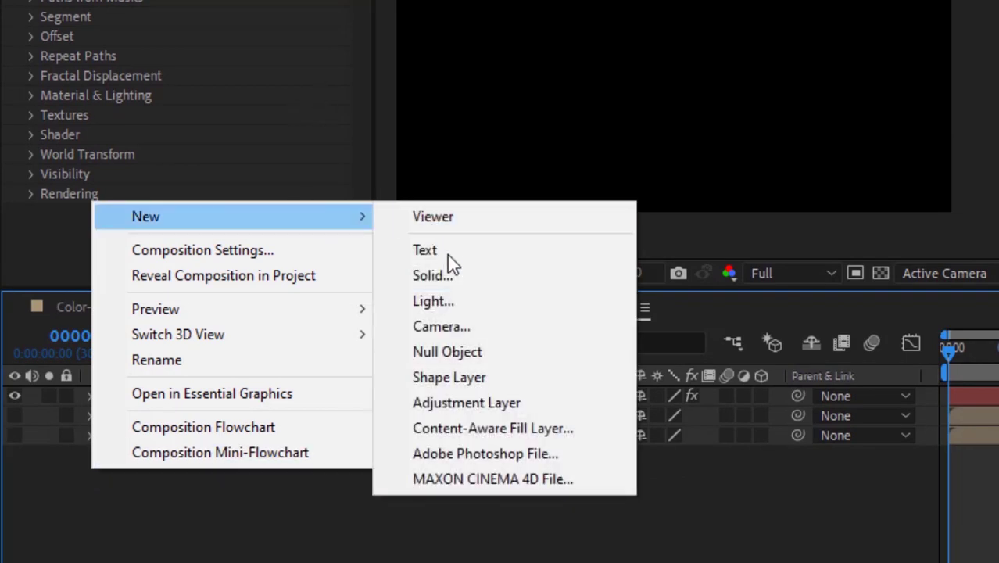
pyautogui.click(448, 306)
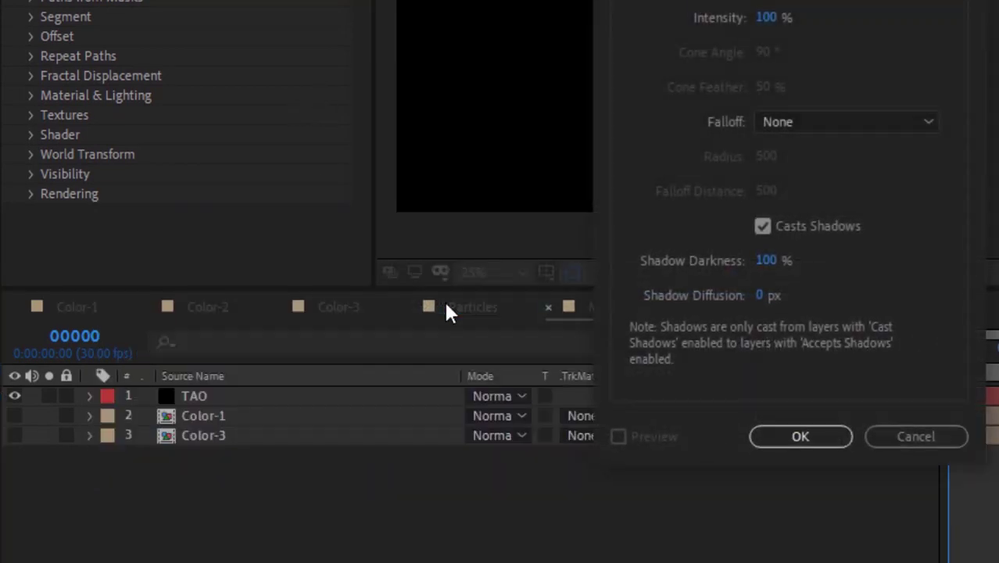
pyautogui.write('TAO')
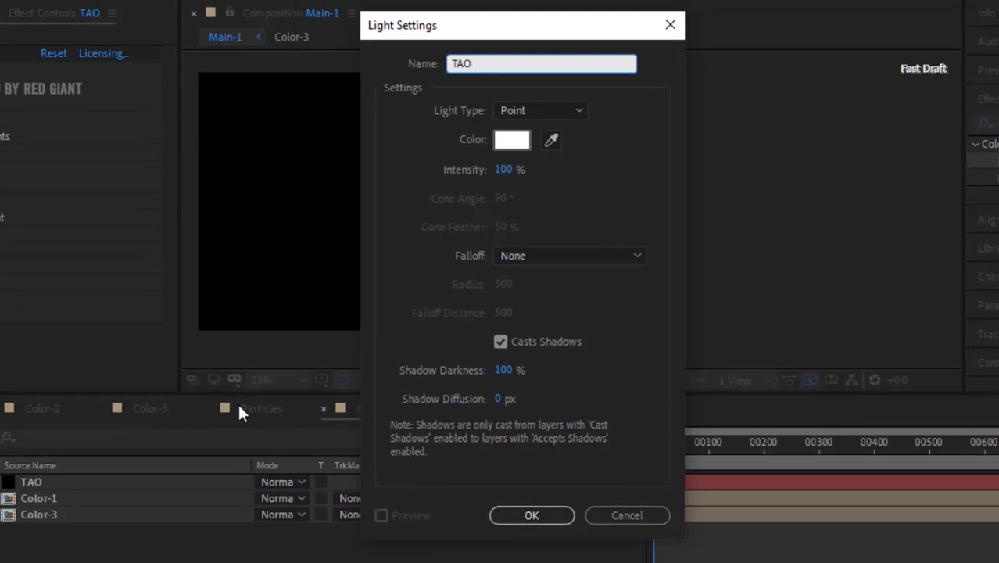
# Step: Create the light as a white Point light with 100% intensity, no falloff, and cast shadows at 100% darkness
pyautogui.click(543, 111)
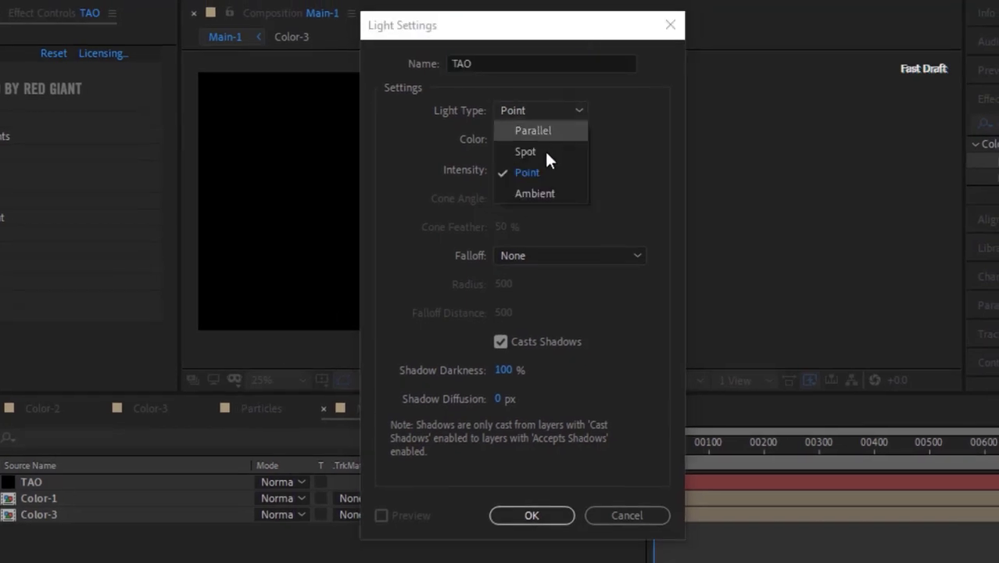
pyautogui.click(537, 172)
pyautogui.click(505, 170)
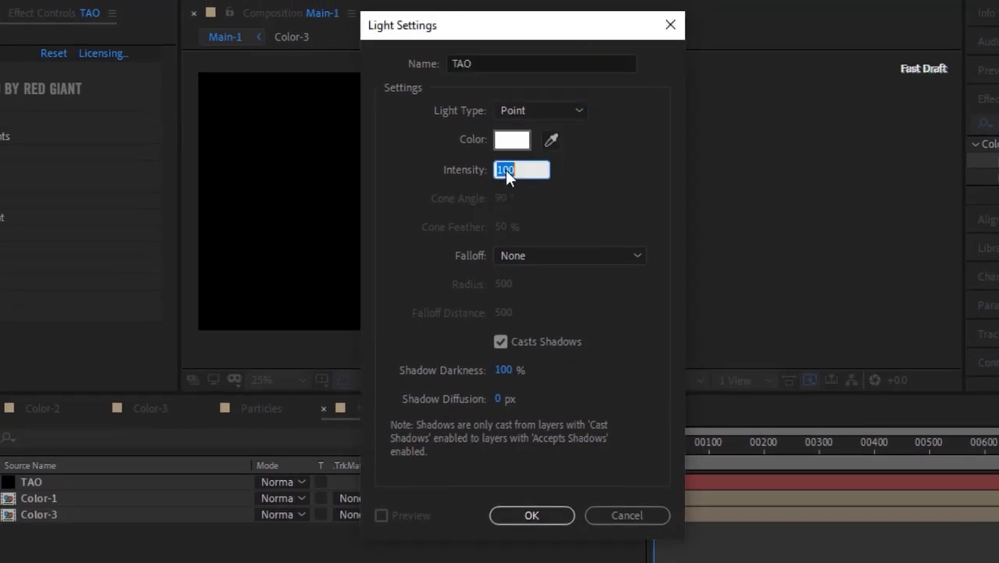
pyautogui.click(527, 255)
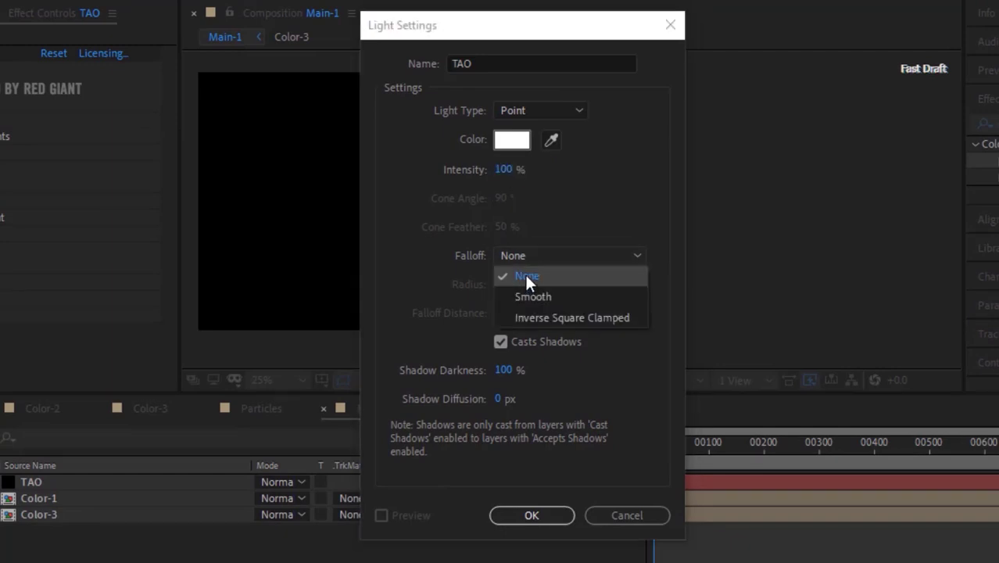
pyautogui.click(525, 276)
pyautogui.click(500, 342)
pyautogui.click(500, 342)
pyautogui.click(504, 370)
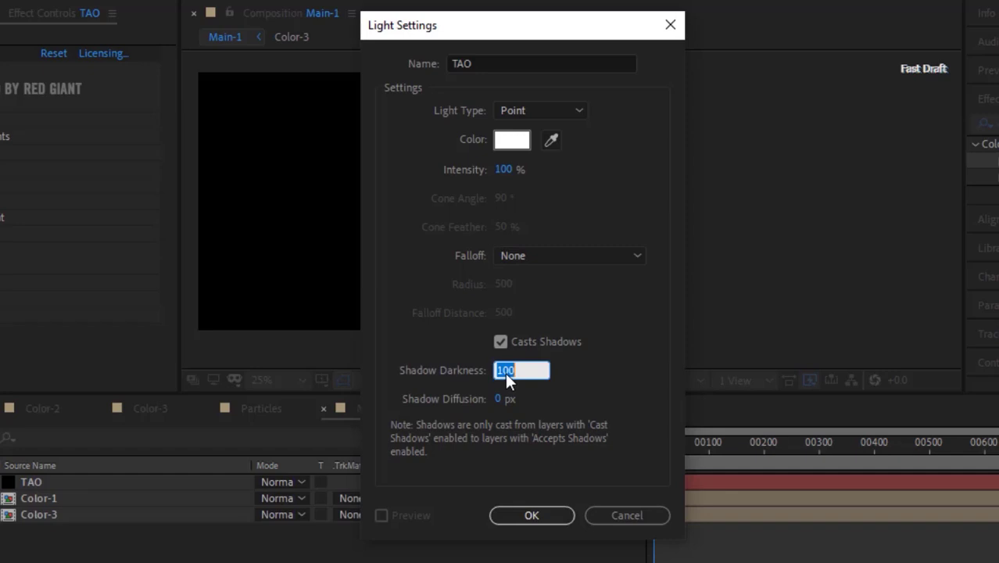
pyautogui.click(530, 519)
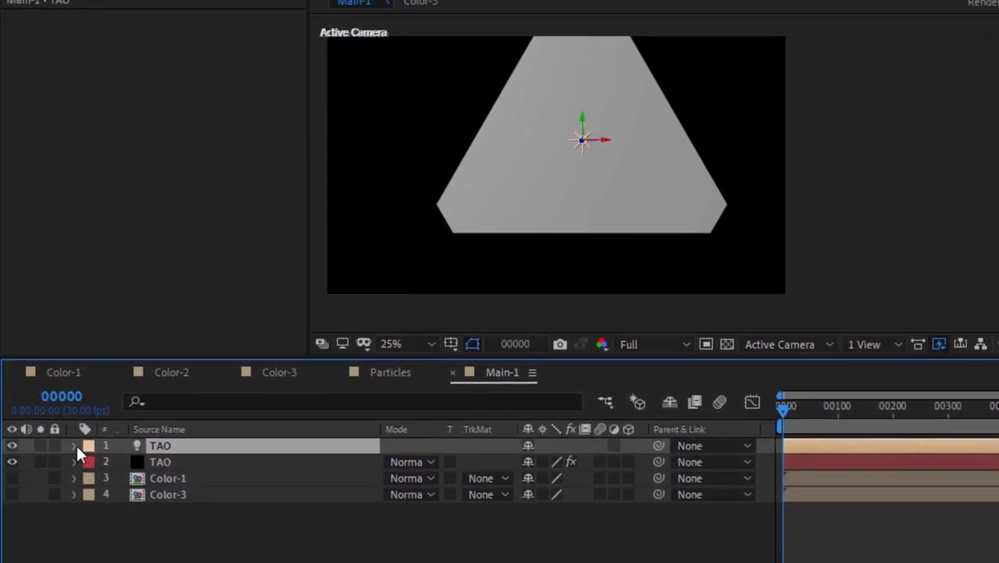
# Step: Add a Position keyframe to the TAO light at frame 0 with the values 1460, 1080, 0
pyautogui.click(75, 445)
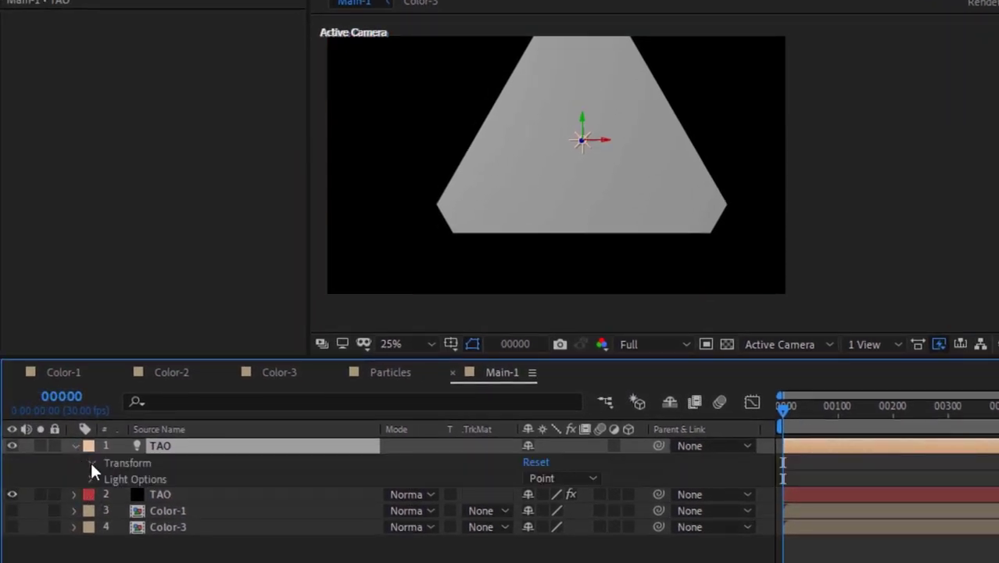
pyautogui.click(90, 462)
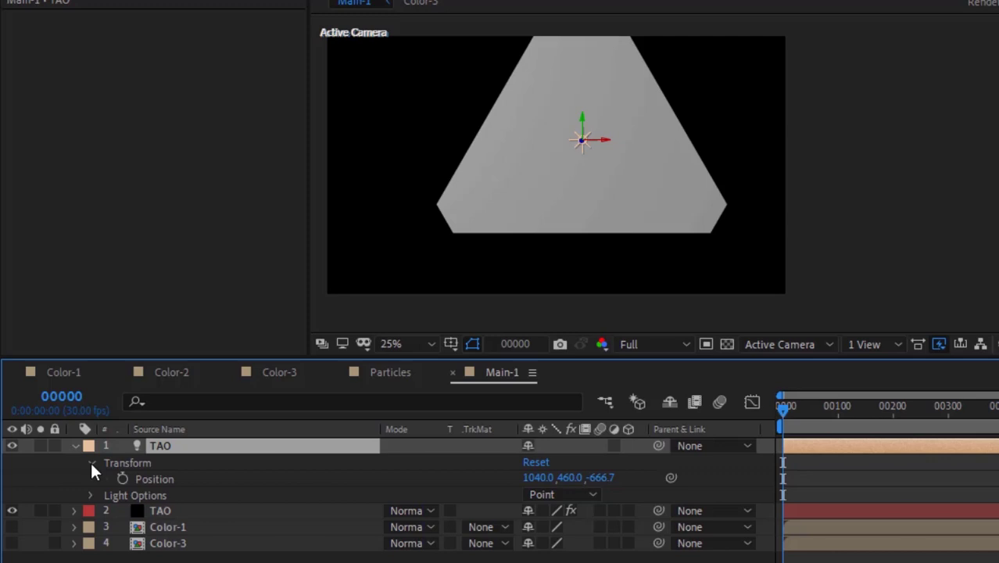
pyautogui.click(122, 478)
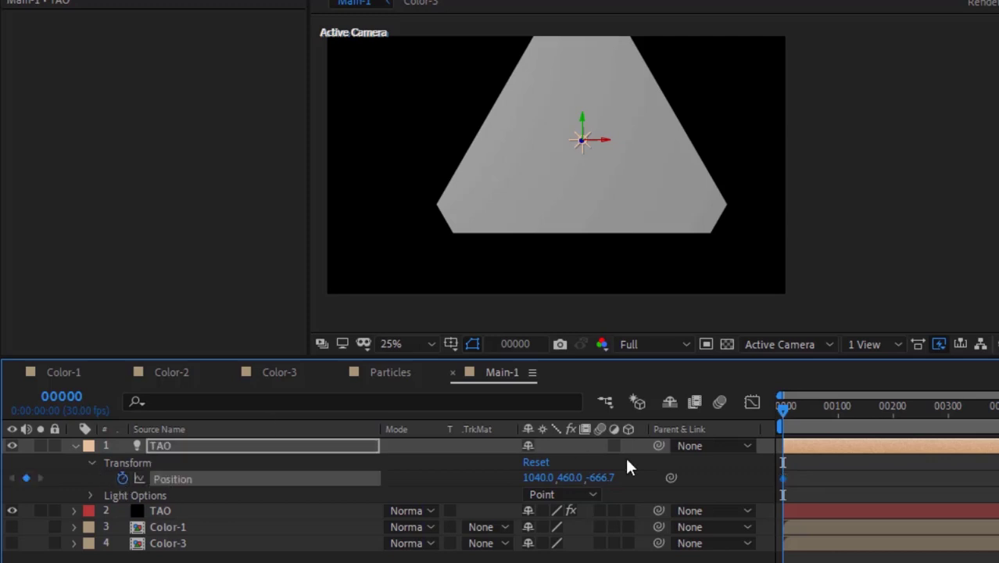
pyautogui.click(534, 478)
pyautogui.write('1460')
pyautogui.press('Tab')
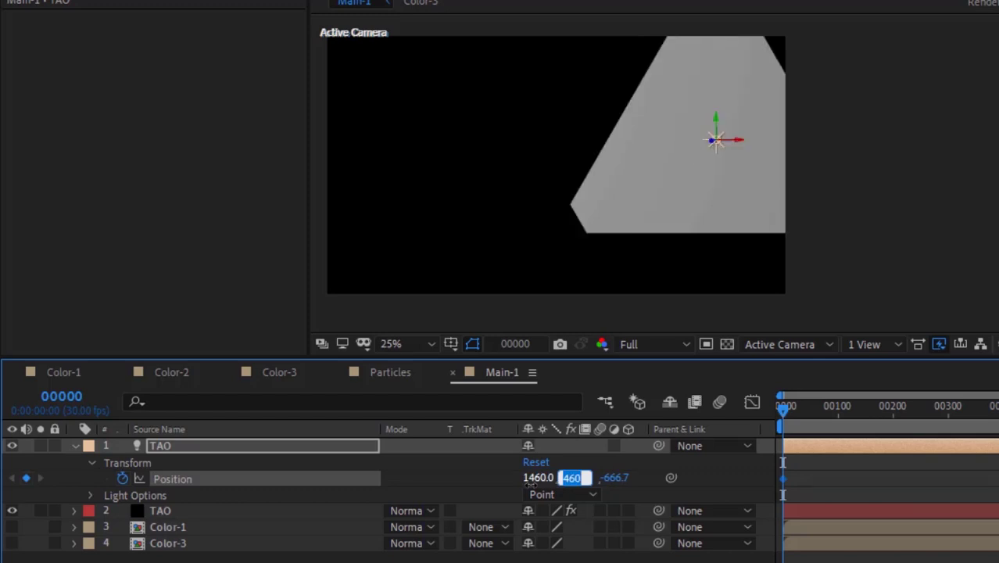
pyautogui.write('1080')
pyautogui.press('Tab')
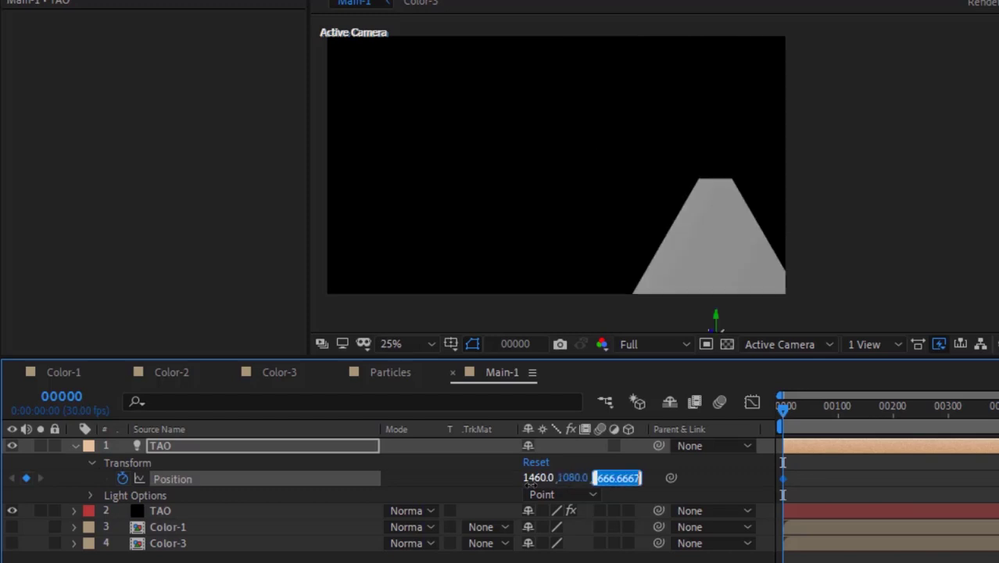
pyautogui.write('0')
pyautogui.press('Return')
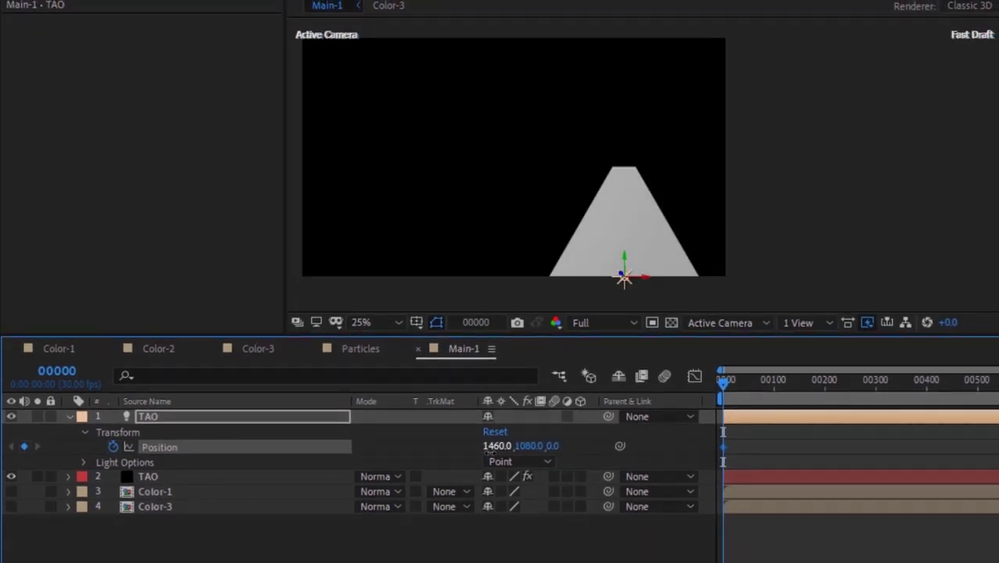
# Step: Set the TAO light's Position to 0, 0, 0 at frame 300
pyautogui.click(55, 370)
pyautogui.write('300')
pyautogui.press('Return')
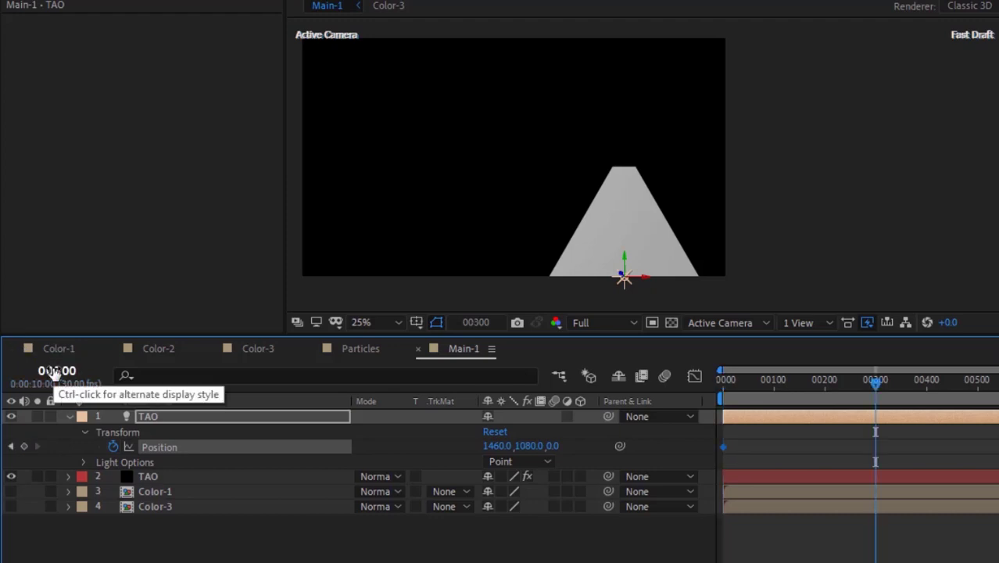
pyautogui.click(485, 445)
pyautogui.write('0')
pyautogui.press('Tab')
pyautogui.write('0')
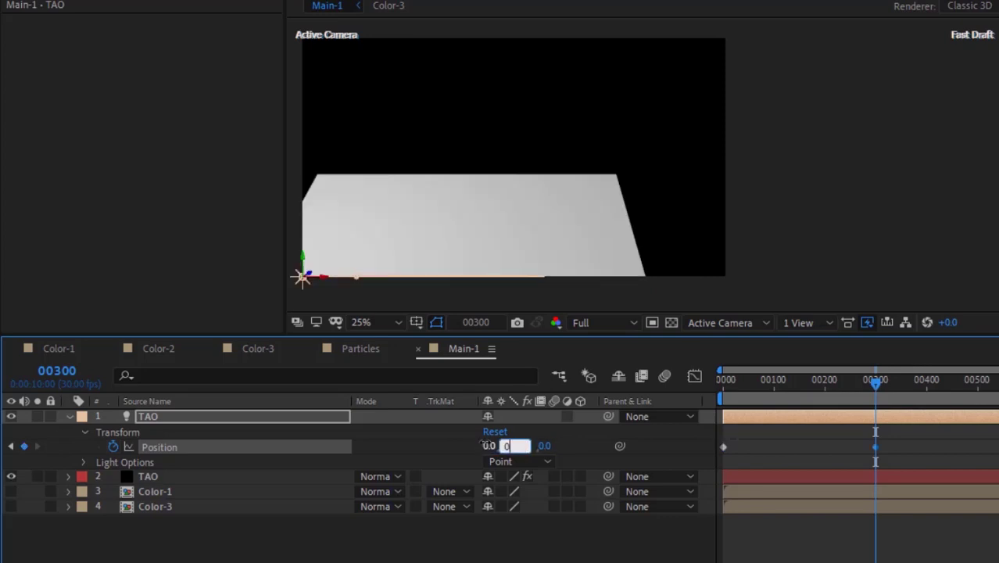
pyautogui.press('Tab')
pyautogui.press('Return')
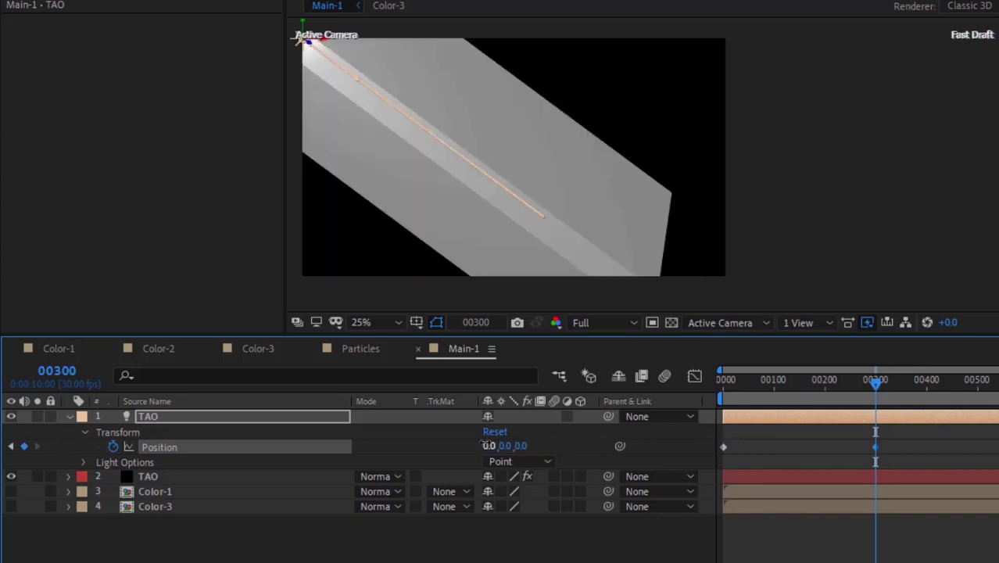
# Step: Start keyframing the TAO light's Radius and Falloff Distance at frame 0, with Radius set to 0
pyautogui.moveTo(65, 381); pyautogui.dragTo(150, 423)
pyautogui.click(83, 431)
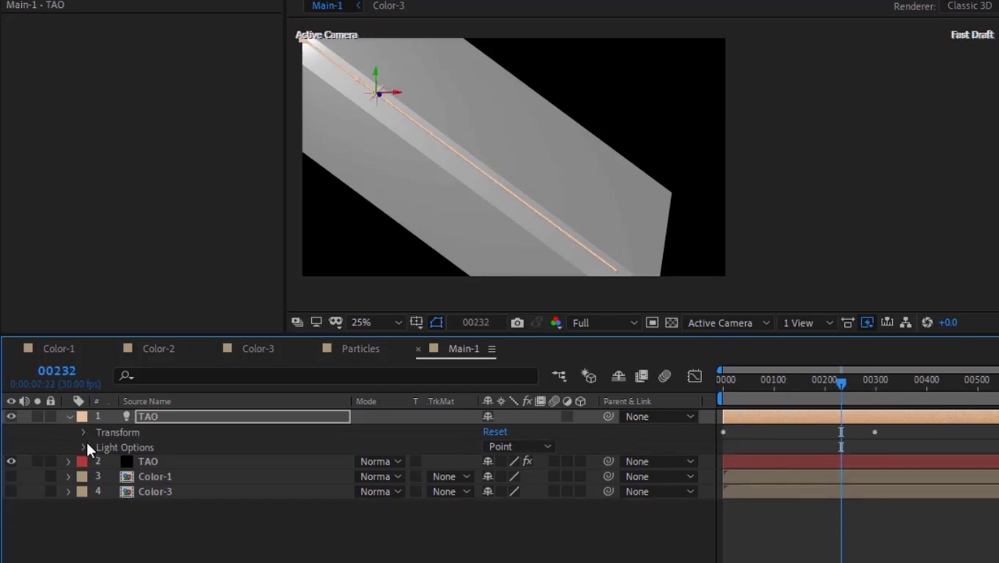
pyautogui.click(58, 378)
pyautogui.write('0')
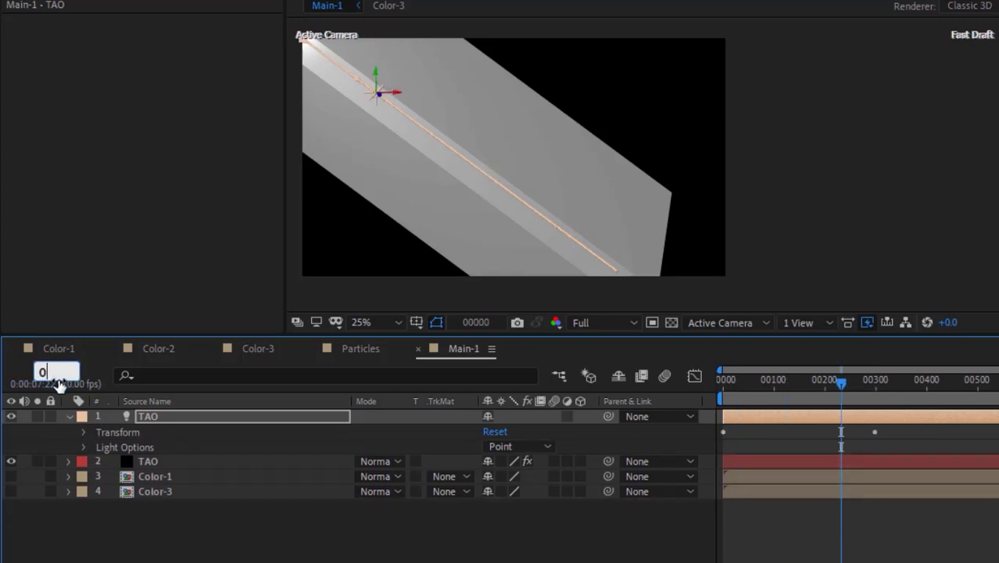
pyautogui.press('Return')
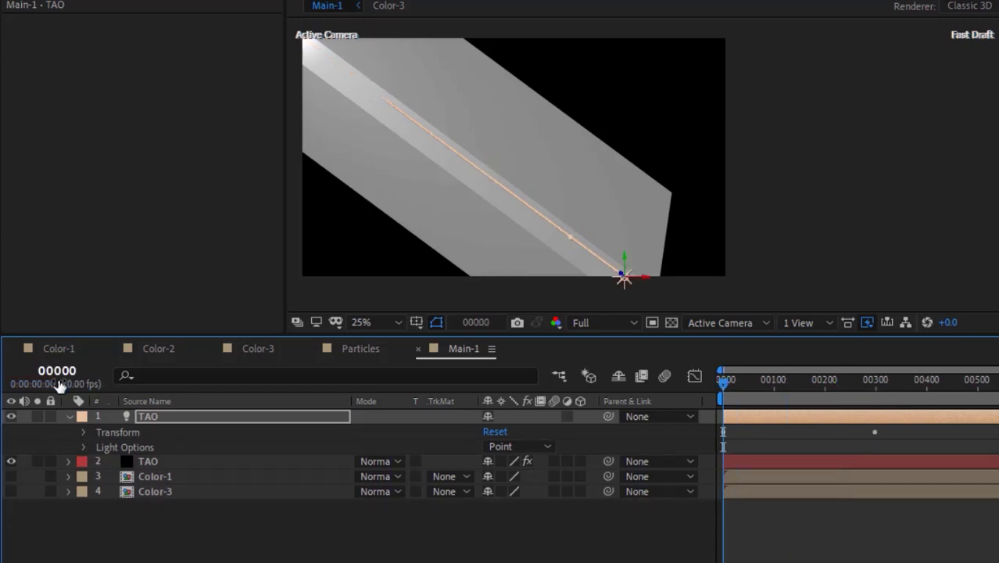
pyautogui.click(84, 447)
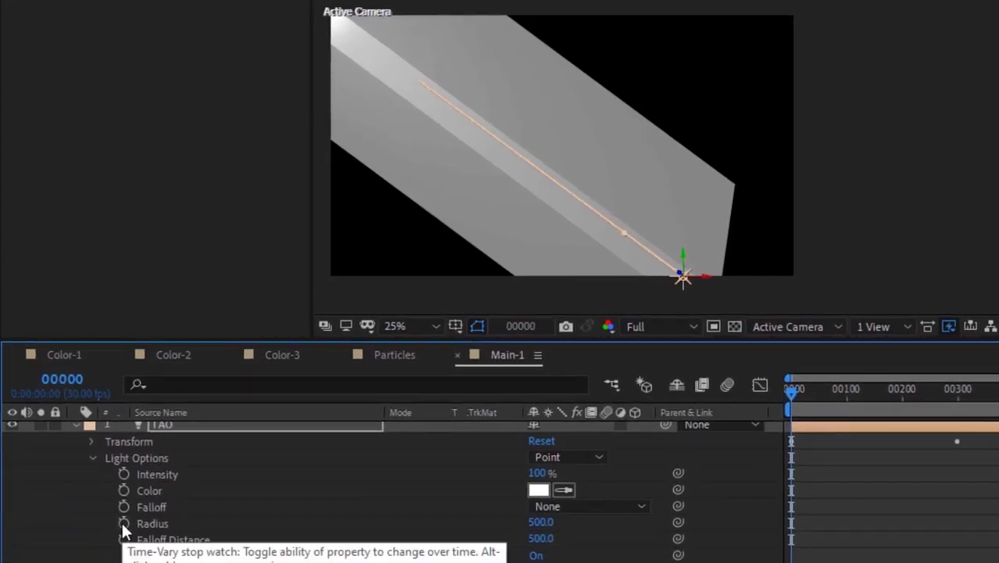
pyautogui.click(123, 523)
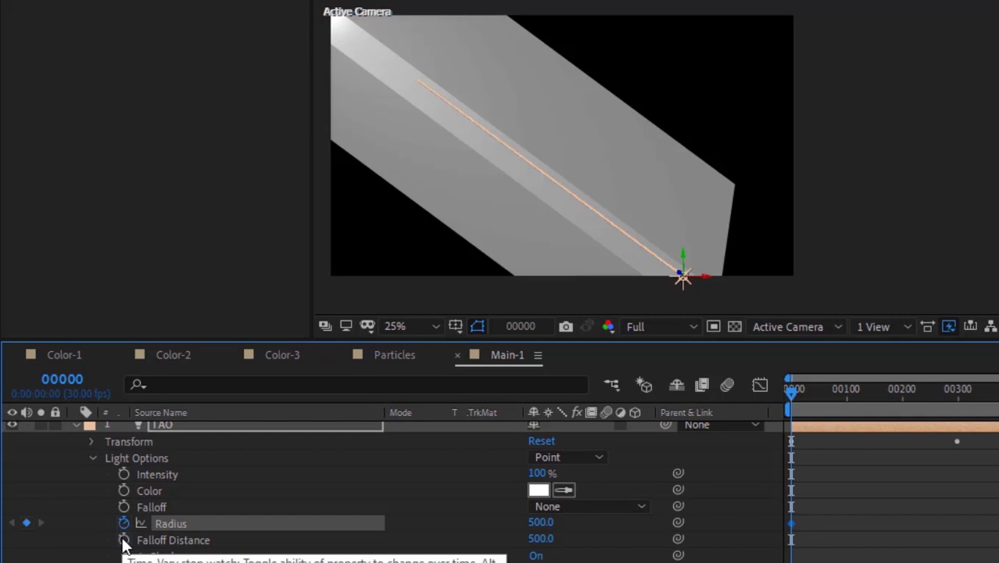
pyautogui.click(123, 540)
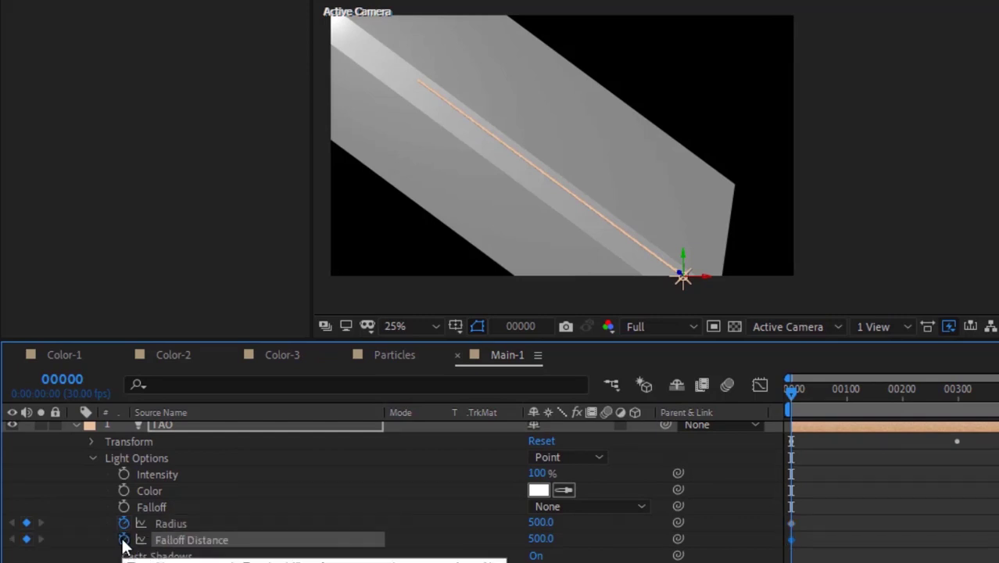
pyautogui.click(537, 523)
pyautogui.write('0')
pyautogui.press('Return')
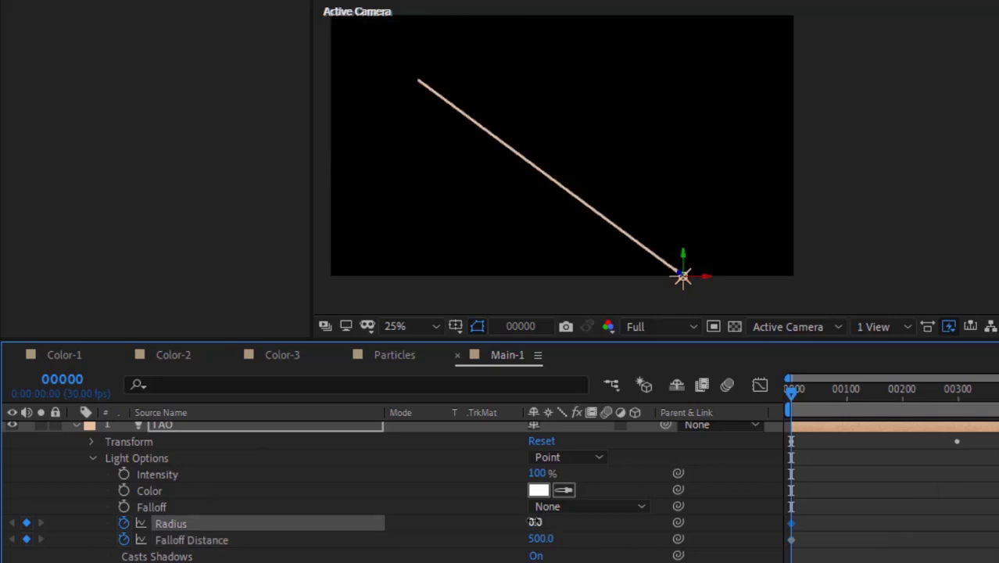
# Step: Apply Easy Ease to the frame 0 Radius keyframe, keeping its outgoing velocity influence at 33.33333%
pyautogui.click(929, 504)
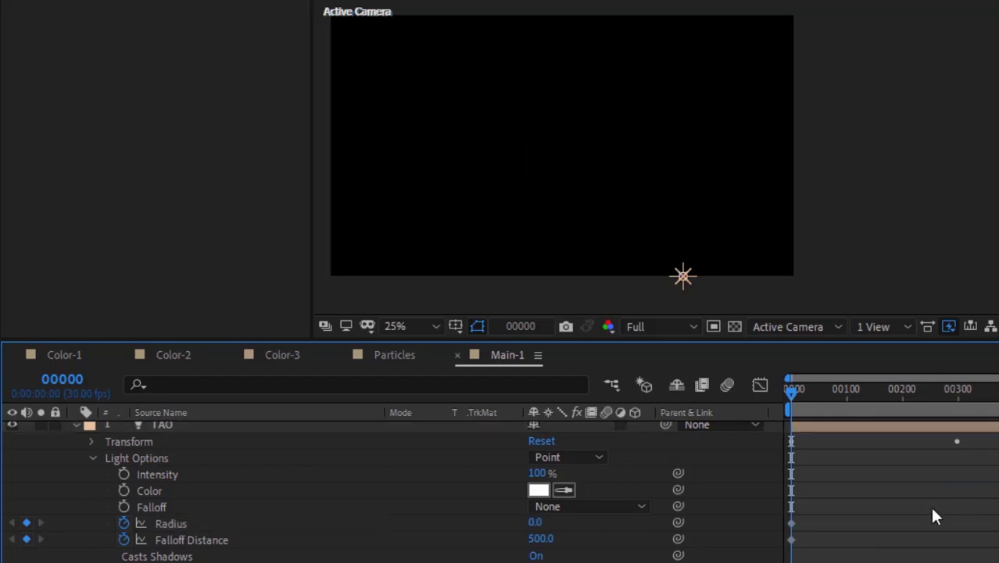
pyautogui.rightClick(792, 524)
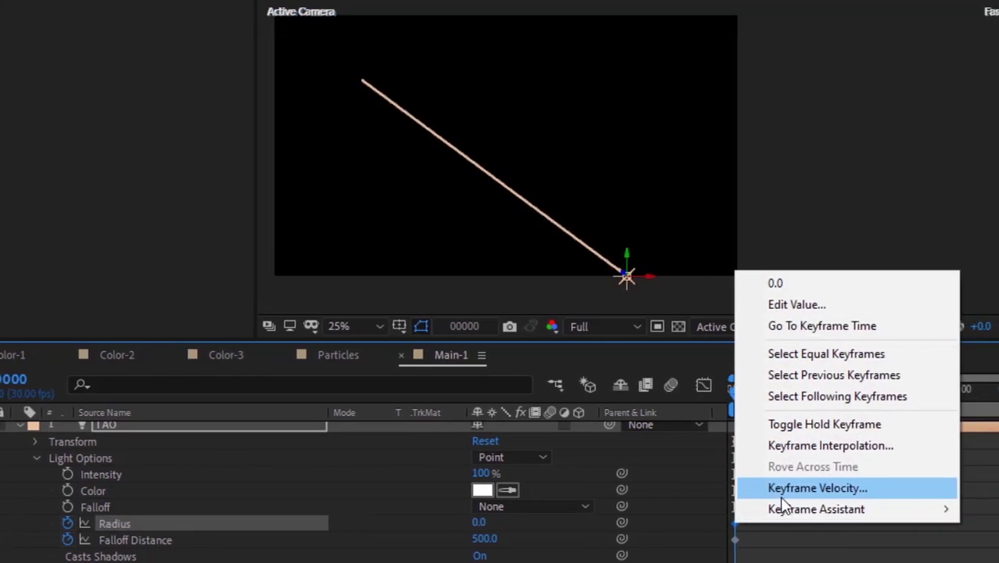
pyautogui.moveTo(835, 510)
pyautogui.click(560, 383)
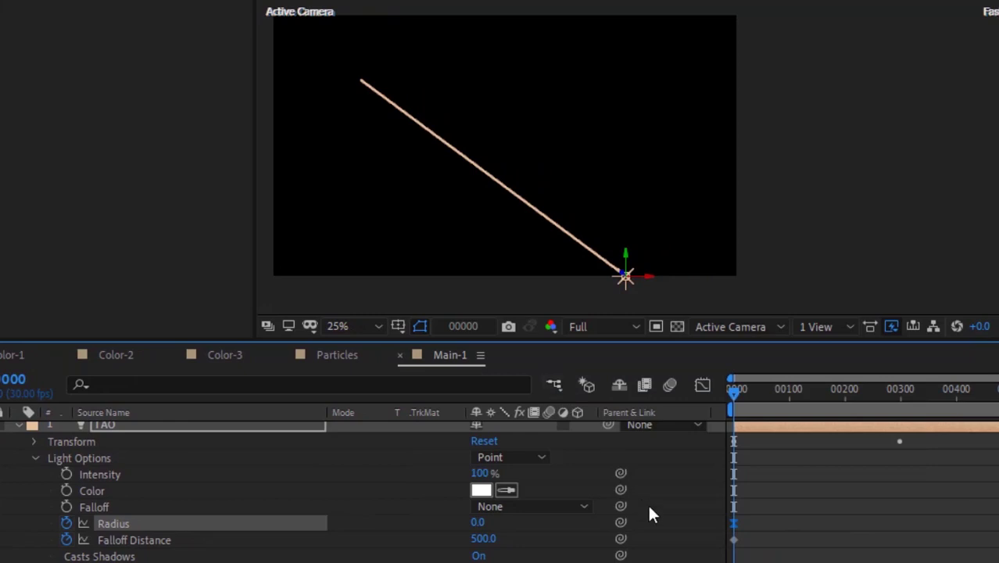
pyautogui.rightClick(734, 523)
pyautogui.click(820, 485)
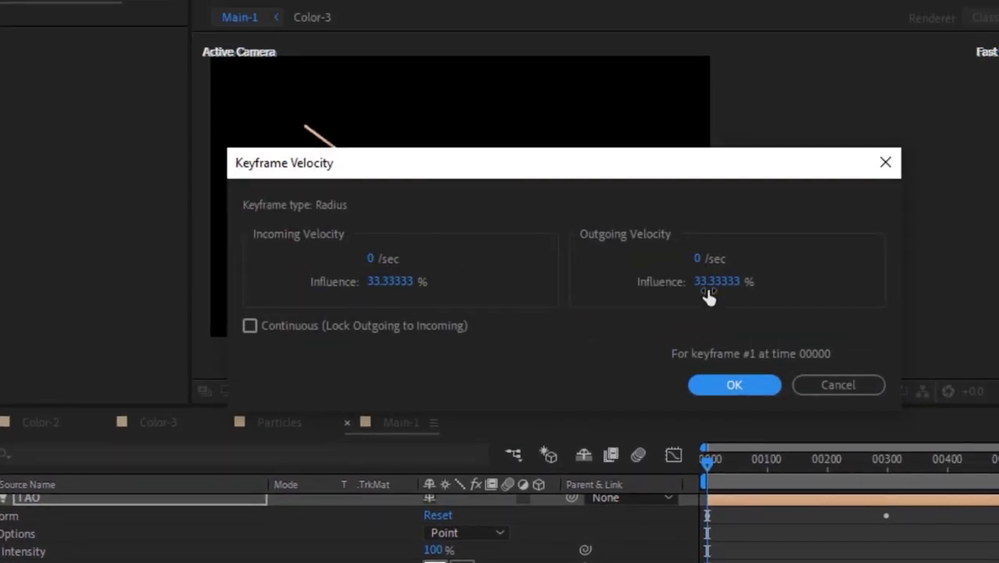
pyautogui.click(716, 283)
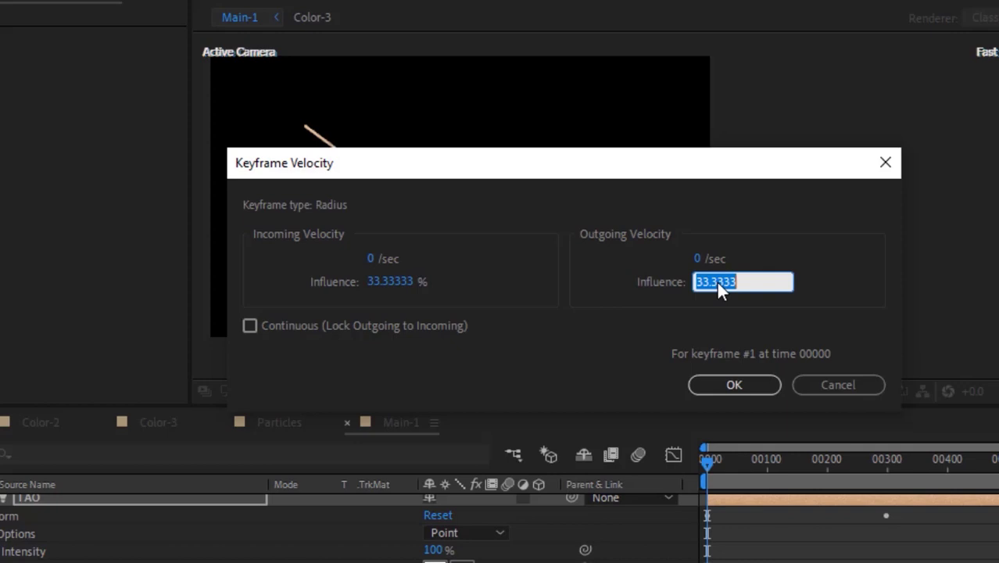
pyautogui.press('Return')
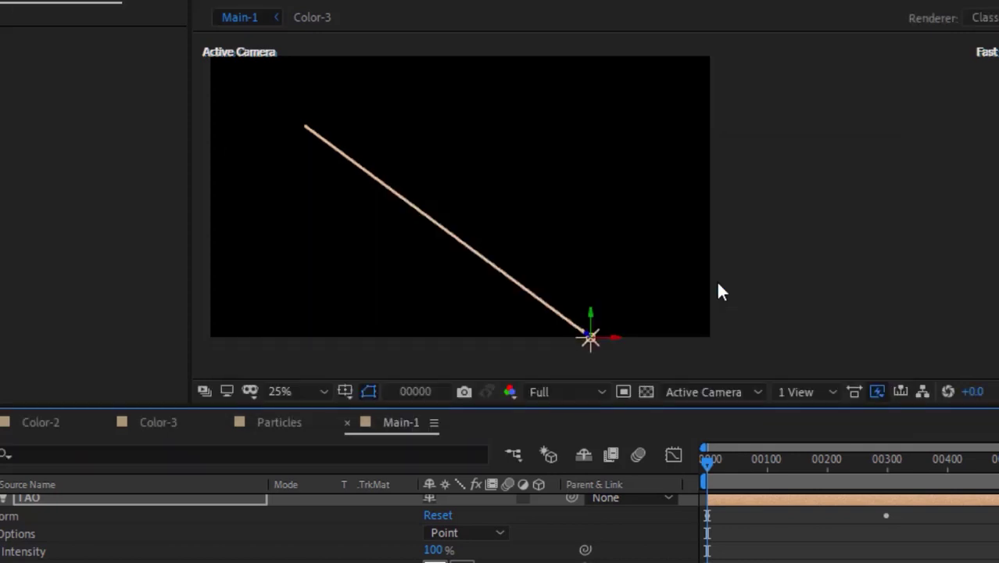
# Step: Set the TAO light's Radius to 100 at frame 220
pyautogui.click(31, 380)
pyautogui.write('220')
pyautogui.press('Return')
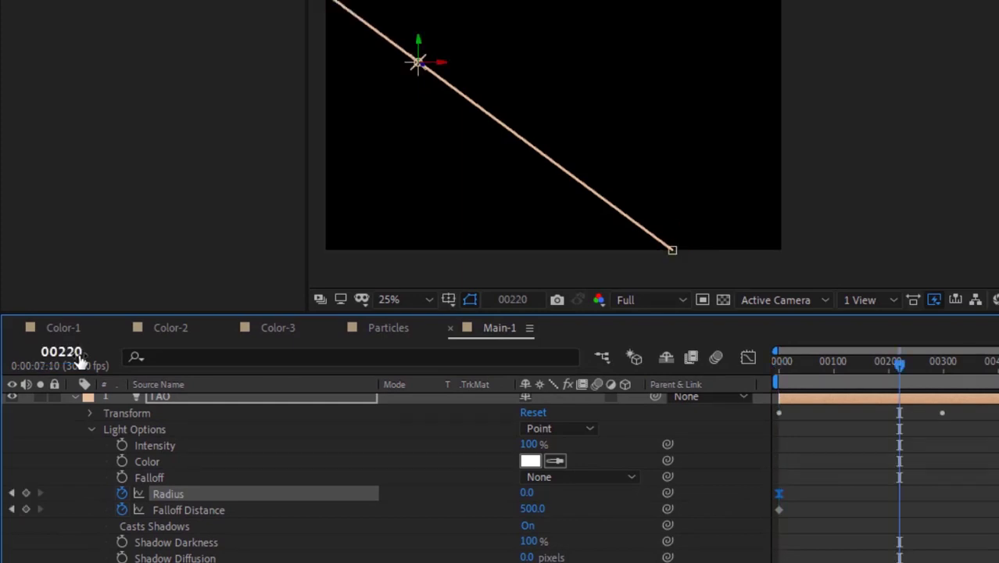
pyautogui.click(527, 493)
pyautogui.write('100')
pyautogui.press('Return')
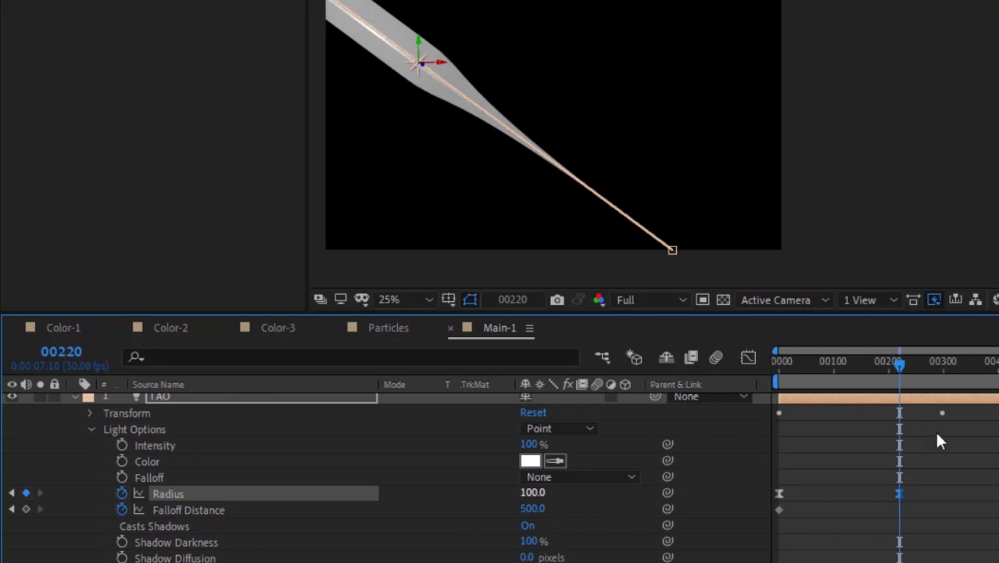
# Step: Set the incoming velocity of the frame 220 Radius keyframe to 41.68/sec with 18.9% influence
pyautogui.rightClick(898, 494)
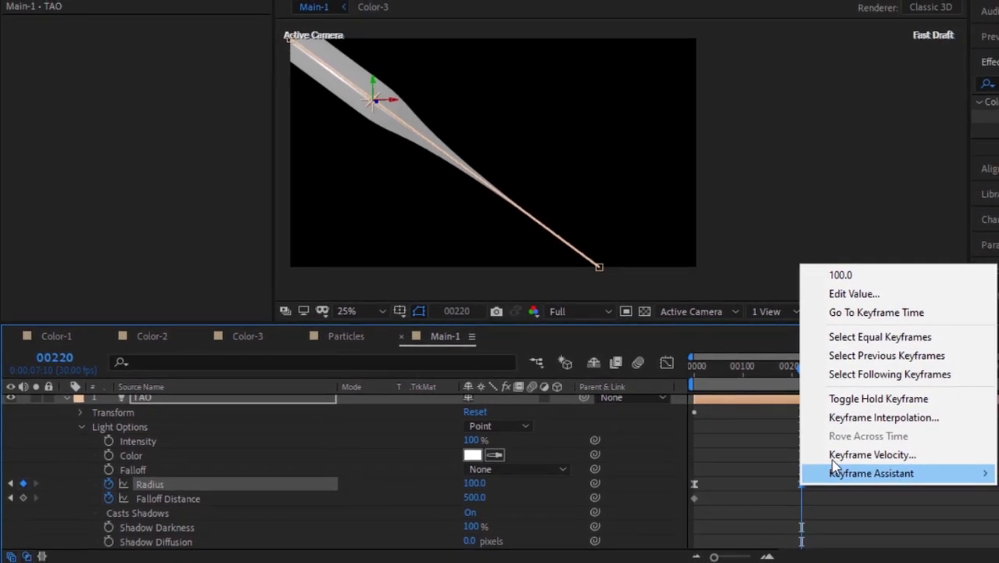
pyautogui.click(990, 460)
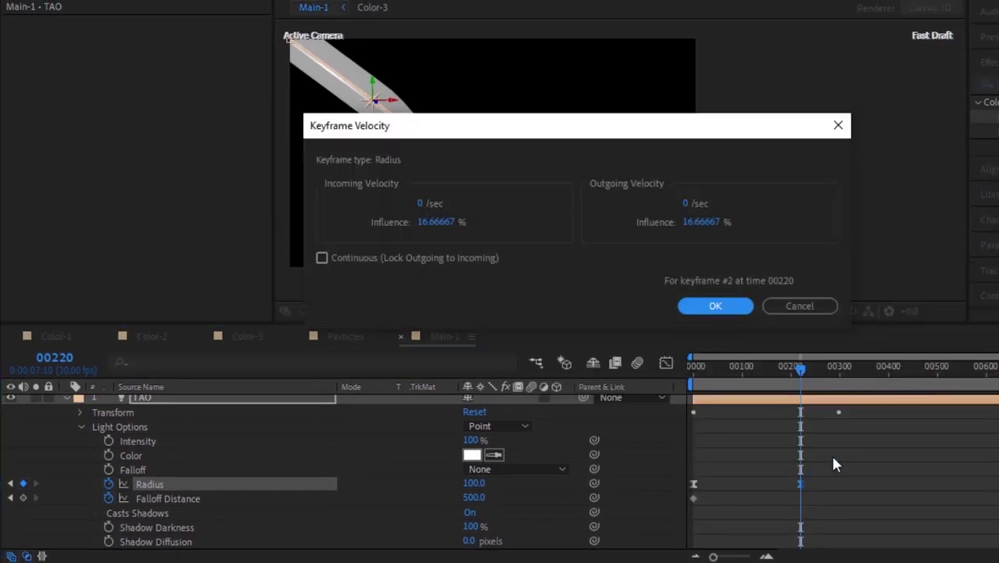
pyautogui.click(421, 203)
pyautogui.write('41.68')
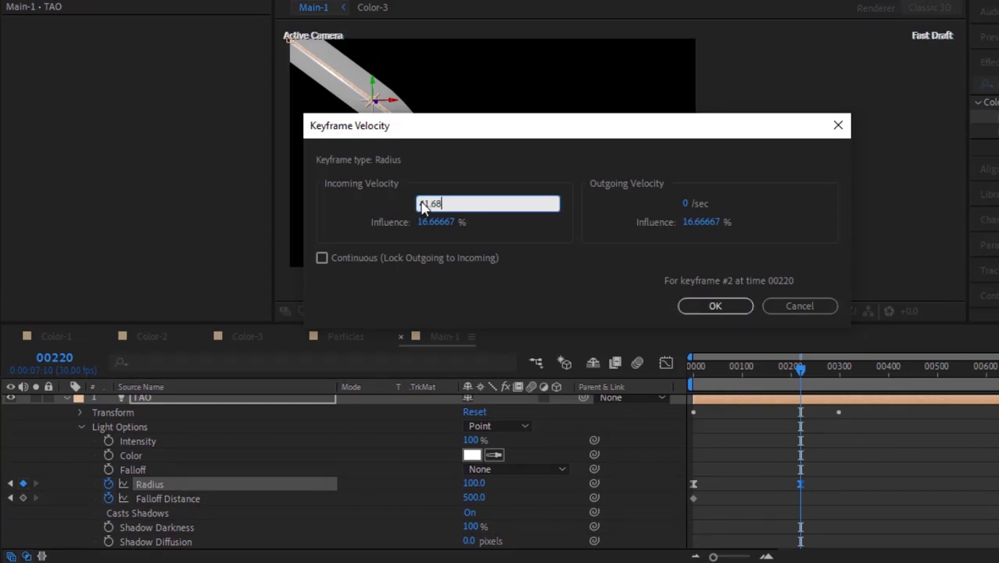
pyautogui.press('Tab')
pyautogui.press('BackSpace')
pyautogui.write('18')
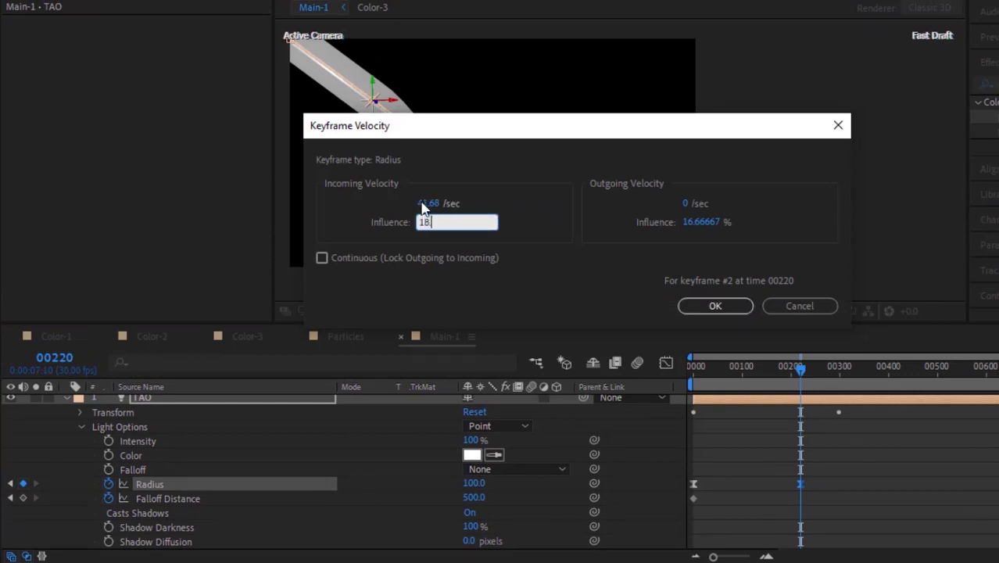
pyautogui.write('.9')
# Step: Set the frame 220 Radius keyframe's outgoing velocity to 41.68/sec with 25.33% influence and apply the velocity settings
pyautogui.press('Tab')
pyautogui.write('41.68')
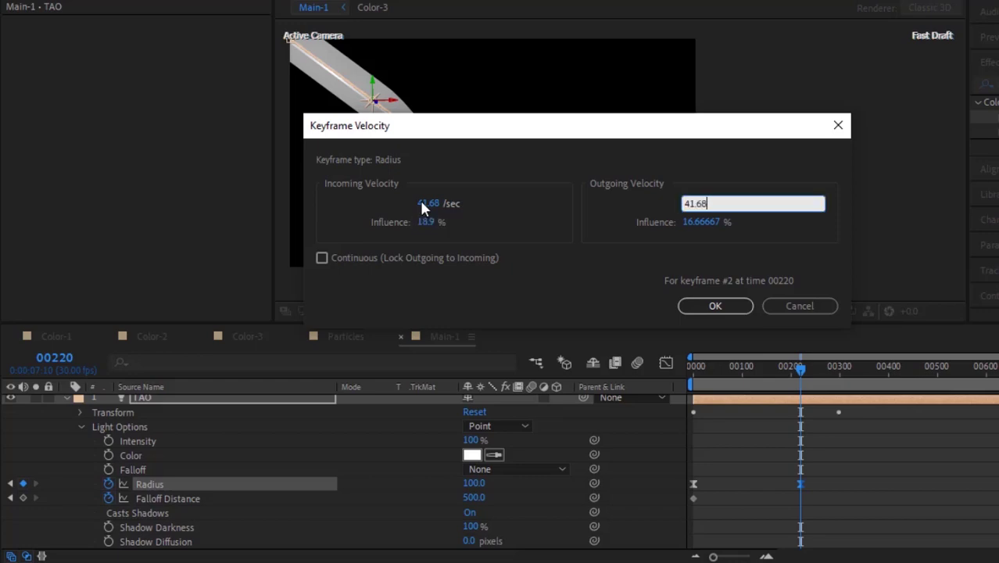
pyautogui.press('Tab')
pyautogui.write('25.33')
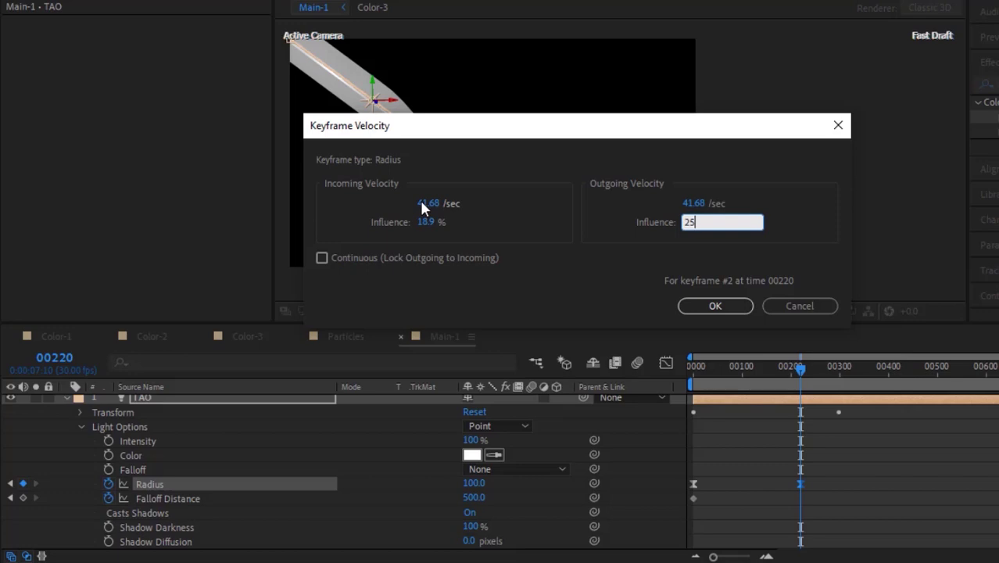
pyautogui.press('Return')
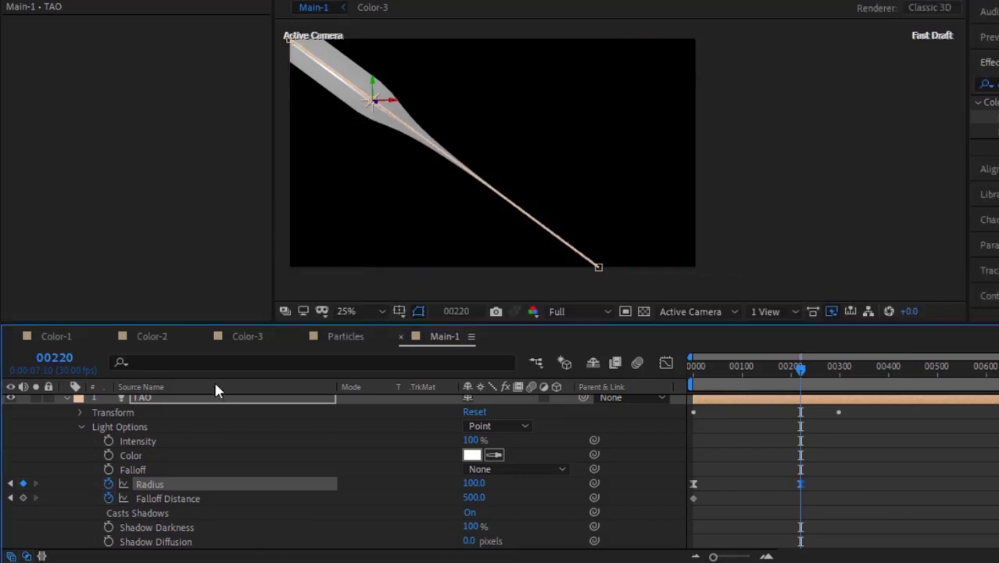
# Step: Set the TAO light's Radius to 300 at frame 260
pyautogui.click(50, 358)
pyautogui.write('260')
pyautogui.press('Return')
pyautogui.click(474, 483)
pyautogui.write('300')
pyautogui.press('Return')
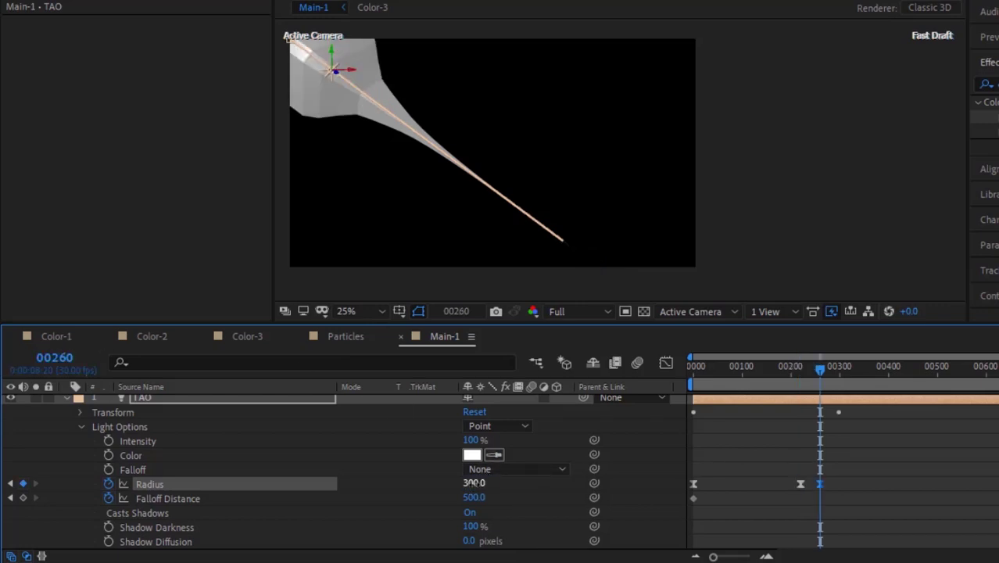
# Step: Set the frame 260 Radius keyframe's velocity influence to 42.93% incoming and 33.3% outgoing
pyautogui.rightClick(818, 485)
pyautogui.click(849, 452)
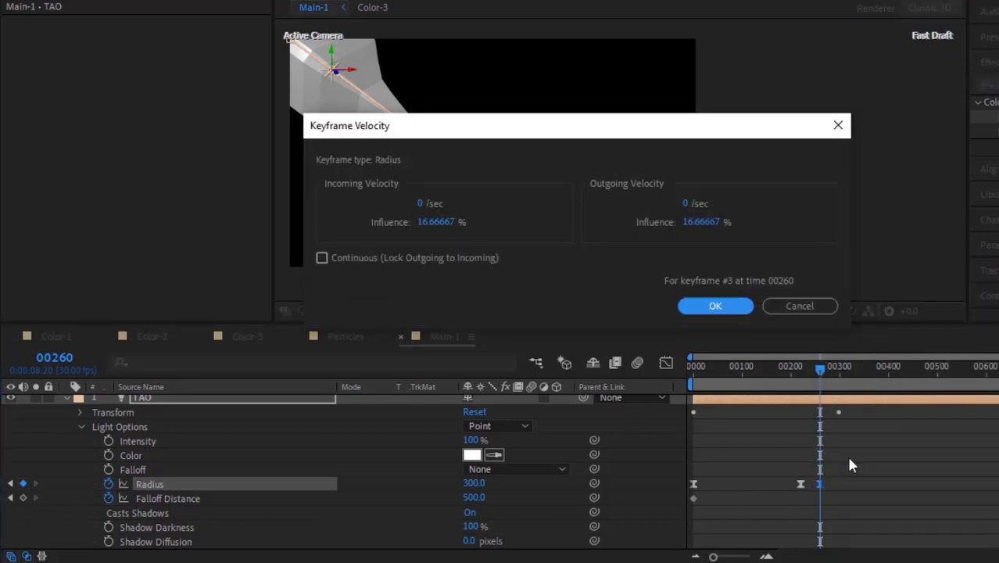
pyautogui.click(424, 225)
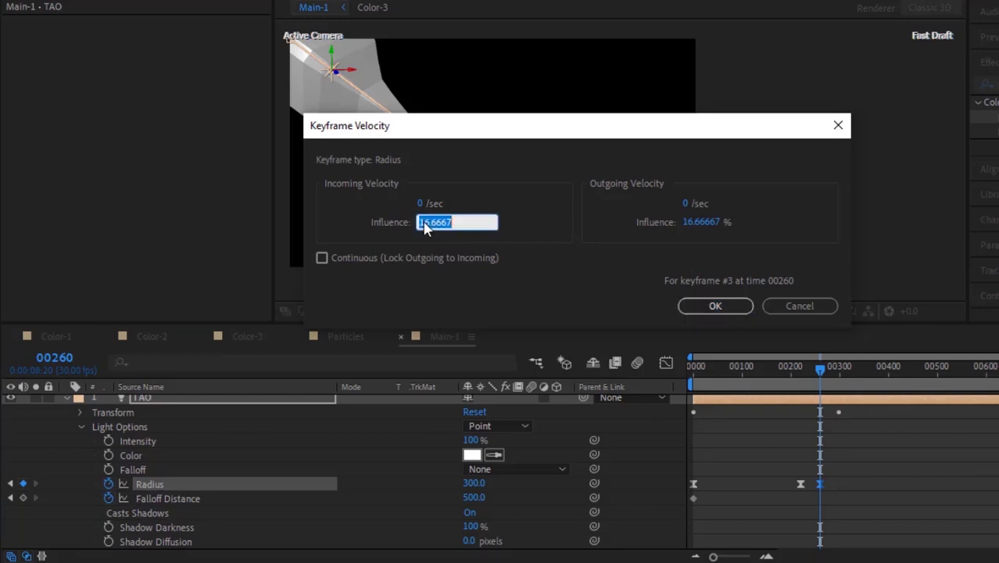
pyautogui.write('47.93')
pyautogui.press('Tab')
pyautogui.press('Tab')
pyautogui.write('33.3')
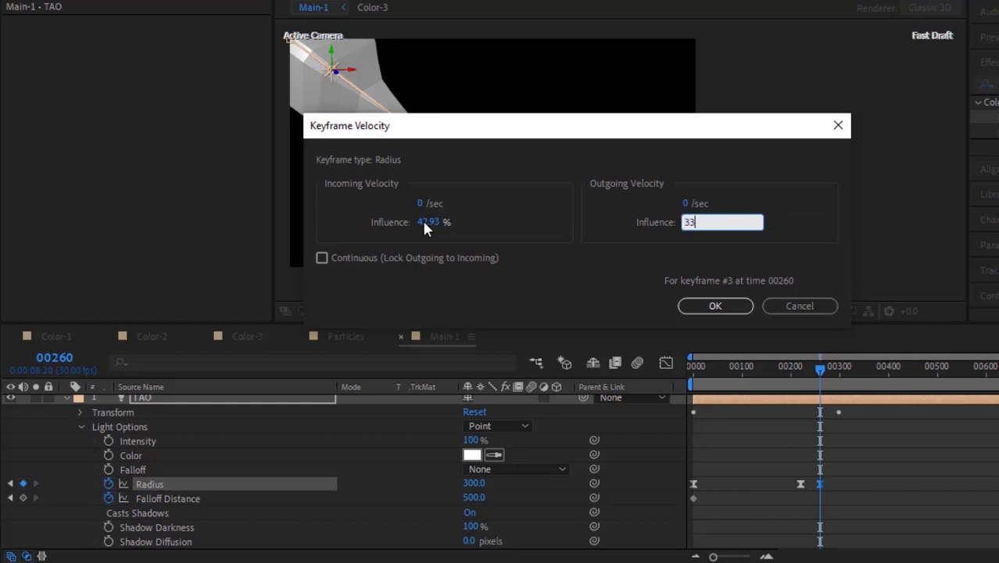
pyautogui.press('Return')
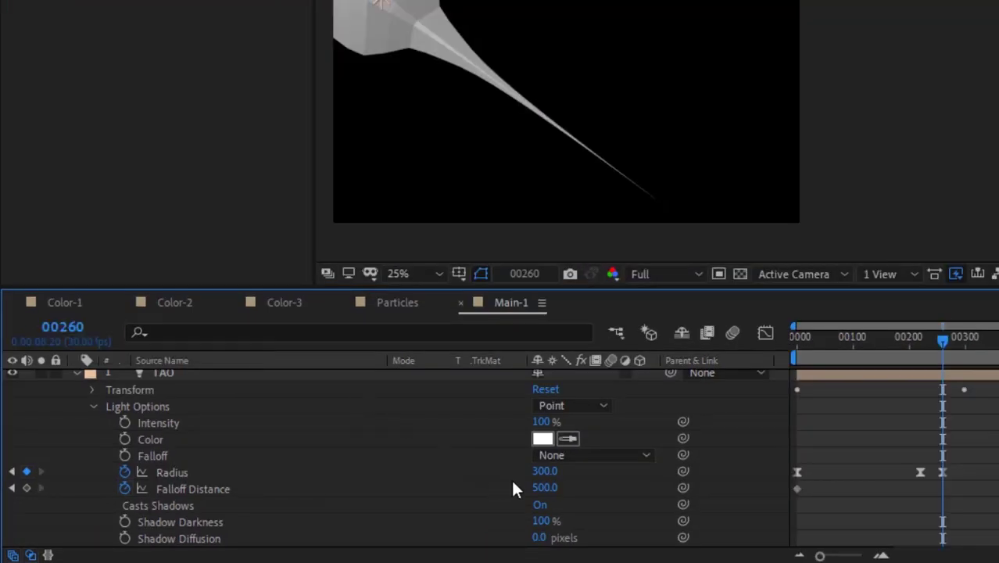
# Step: Set the TAO light's Falloff Distance to 0 at frame 260
pyautogui.click(545, 487)
pyautogui.write('0')
pyautogui.press('Return')
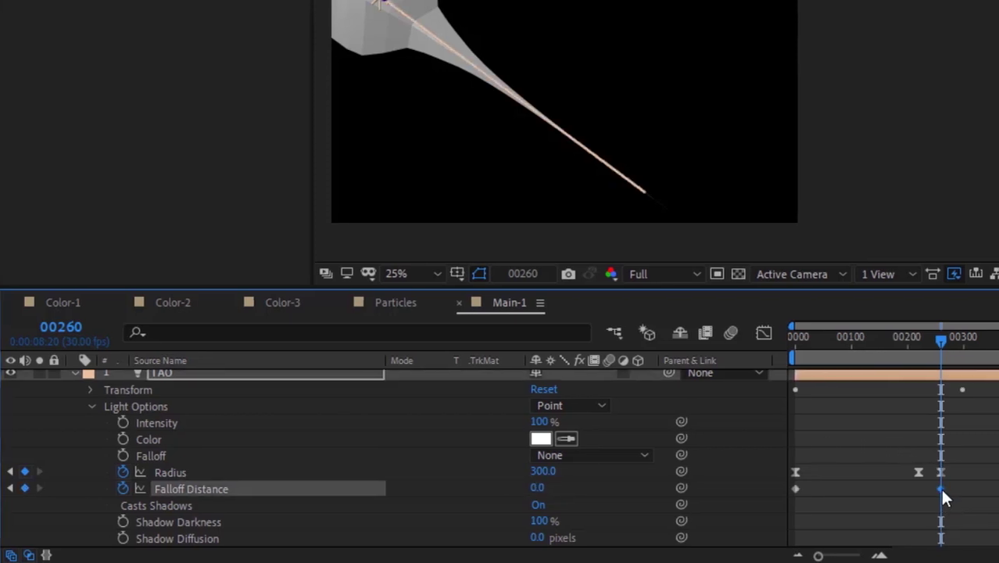
# Step: Apply Easy Ease to the frame 260 Falloff Distance keyframe, keeping both velocity influences at 33.33333%
pyautogui.rightClick(942, 489)
pyautogui.moveTo(967, 468)
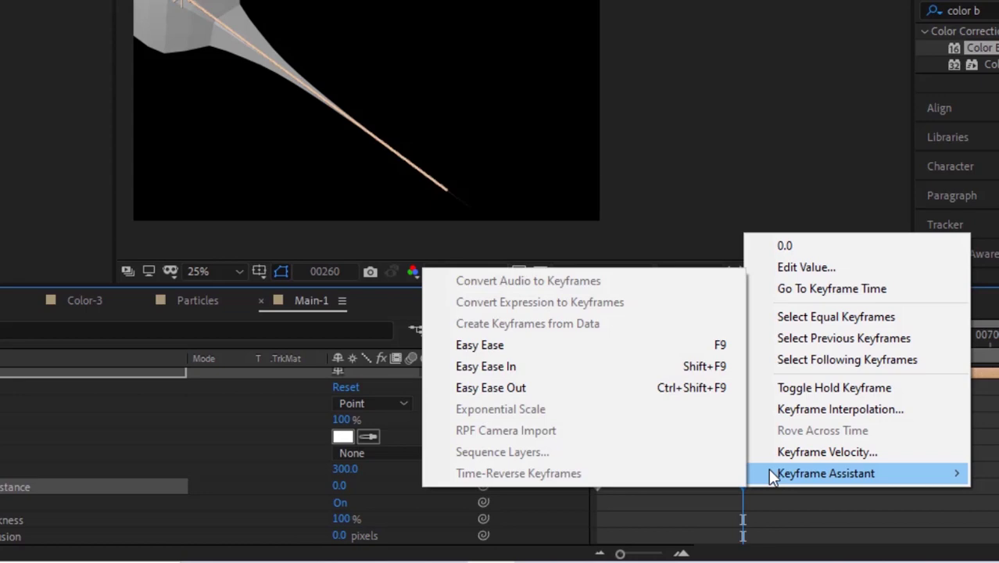
pyautogui.click(564, 344)
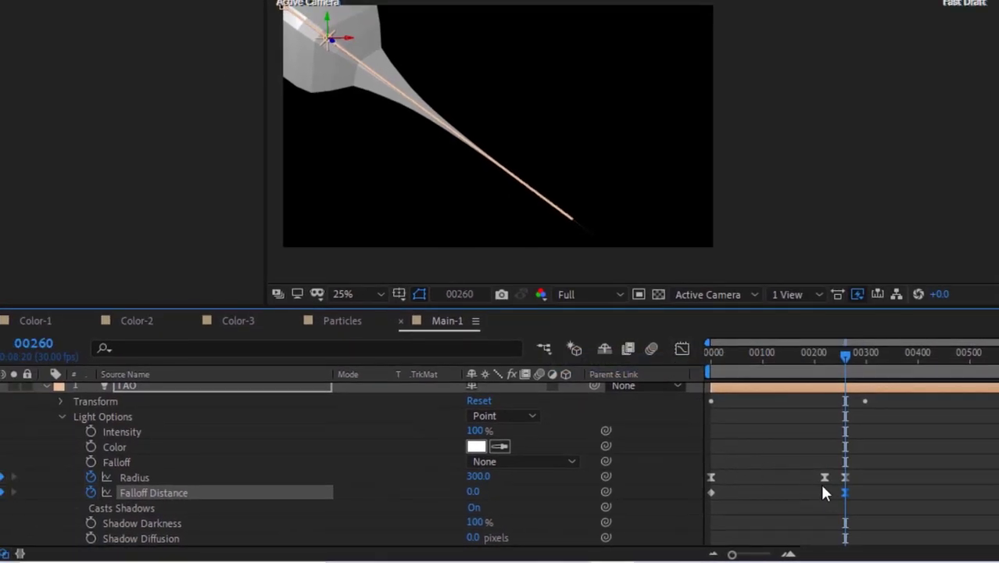
pyautogui.rightClick(845, 492)
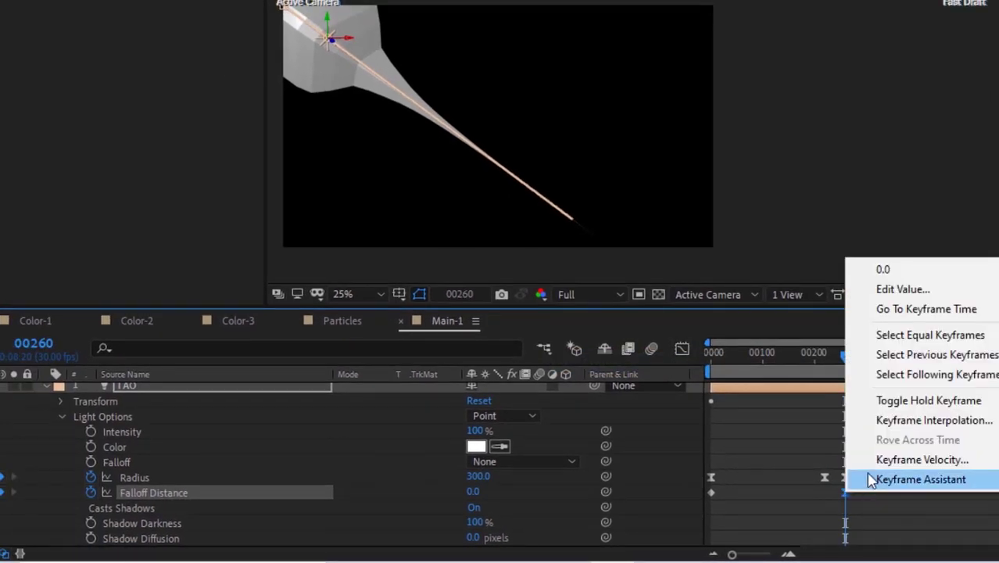
pyautogui.click(859, 462)
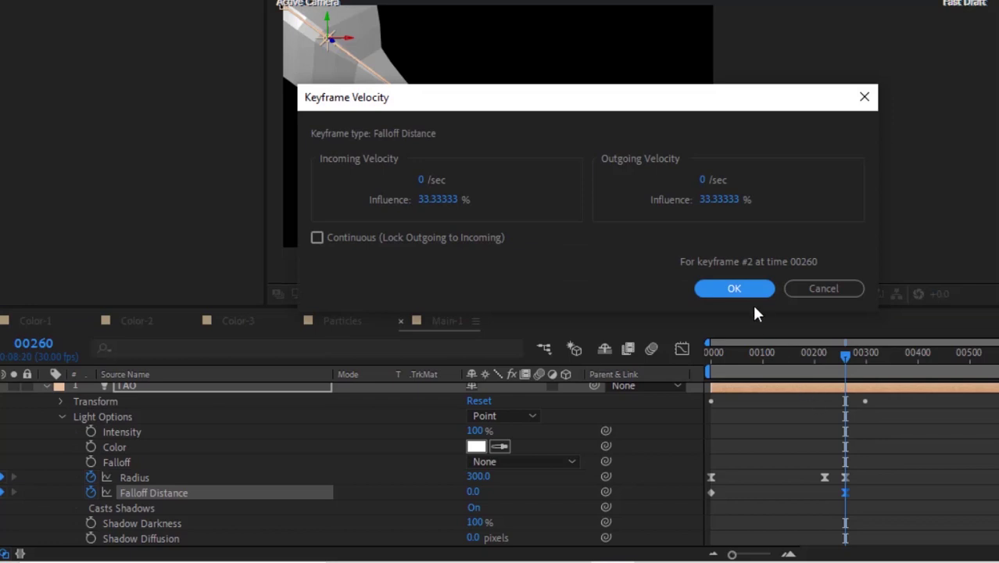
pyautogui.click(734, 290)
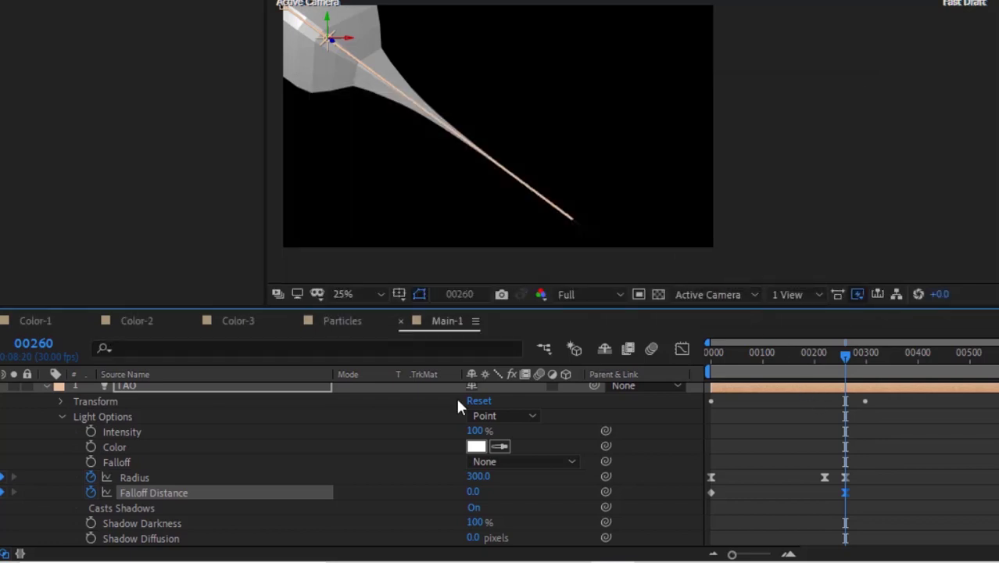
# Step: Set the TAO light's Radius to 0 at frame 300
pyautogui.click(35, 343)
pyautogui.write('300')
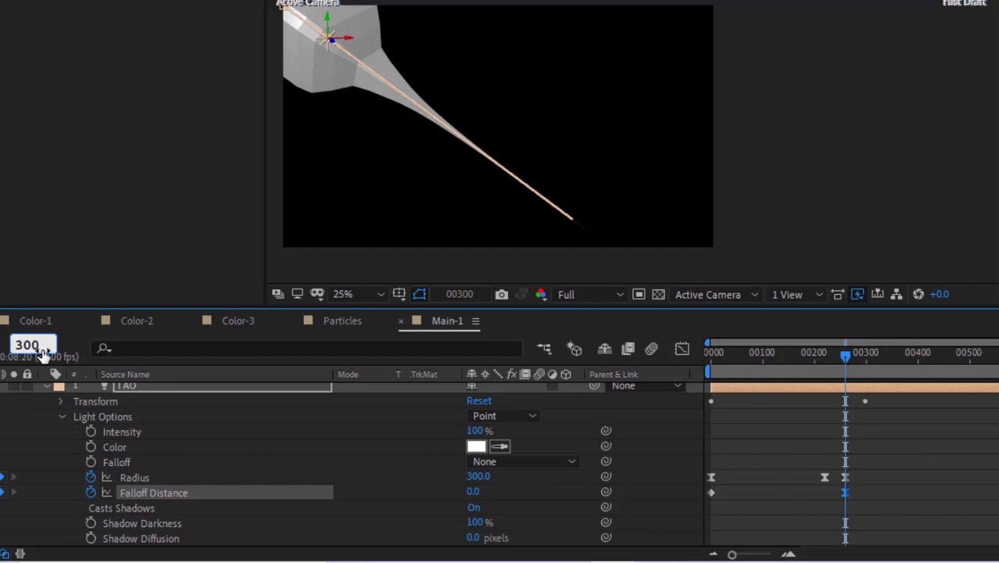
pyautogui.press('Return')
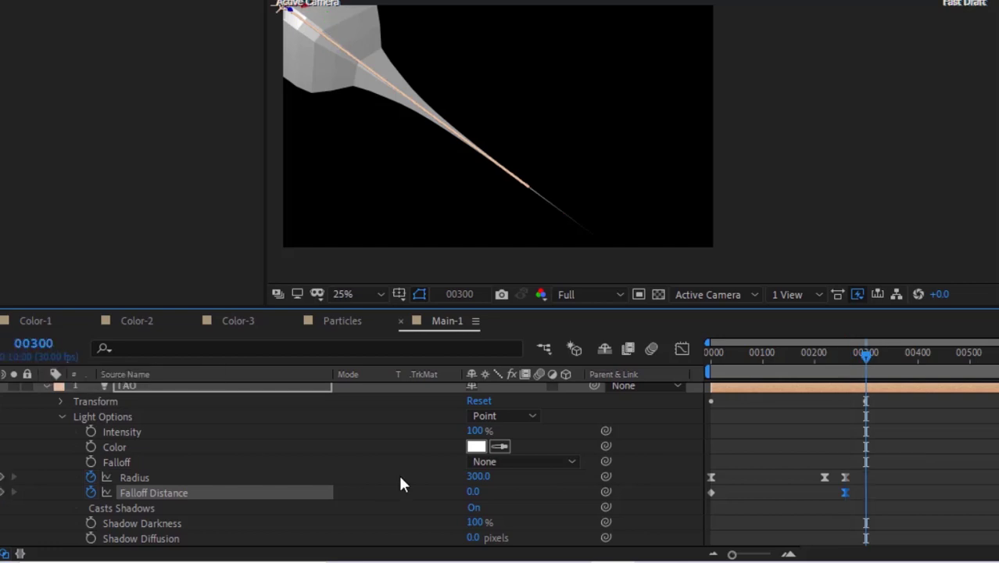
pyautogui.click(479, 476)
pyautogui.write('0')
pyautogui.press('Return')
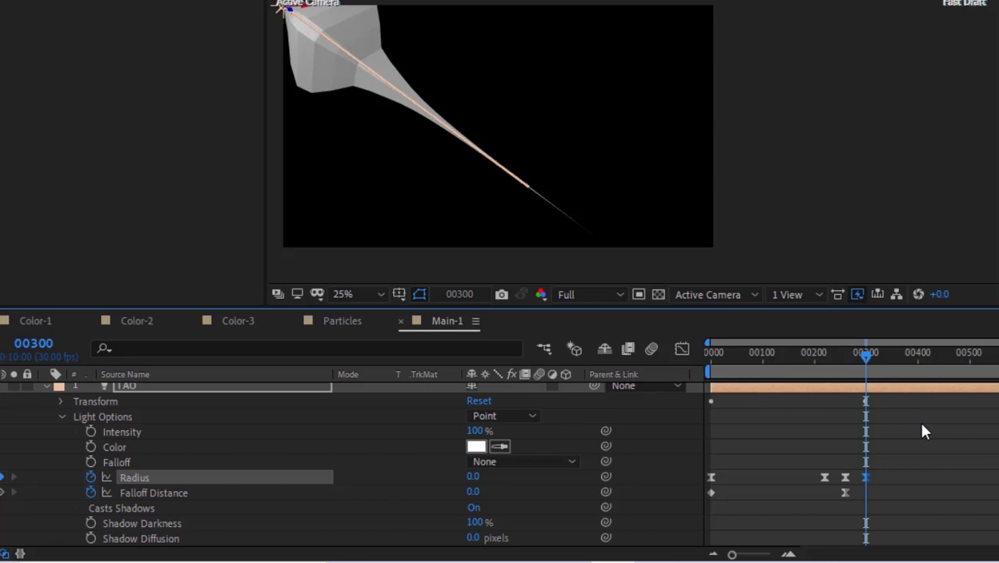
pyautogui.click(869, 482)
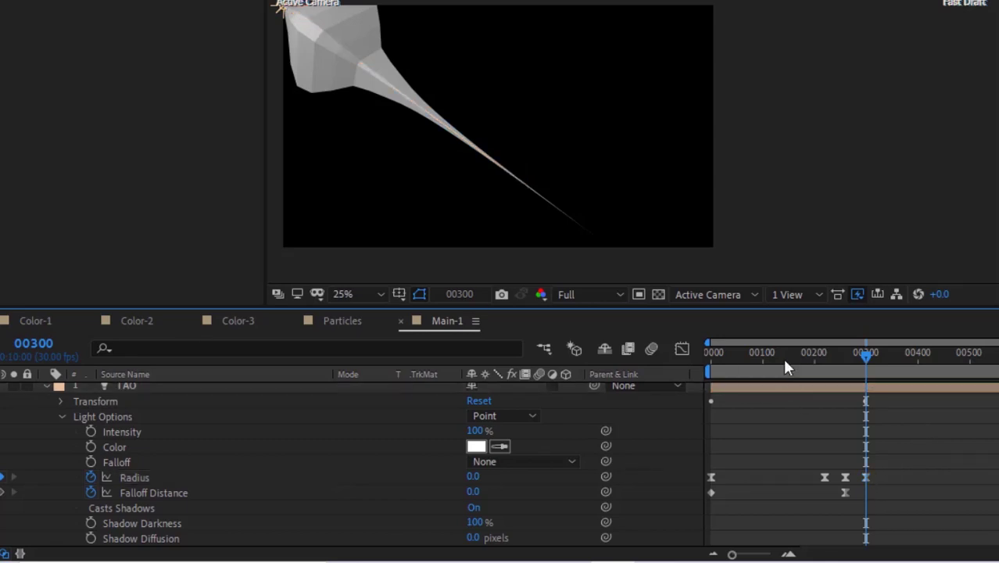
# Step: Return to frame 0 and duplicate the TAO light layer
pyautogui.moveTo(775, 348); pyautogui.dragTo(691, 356)
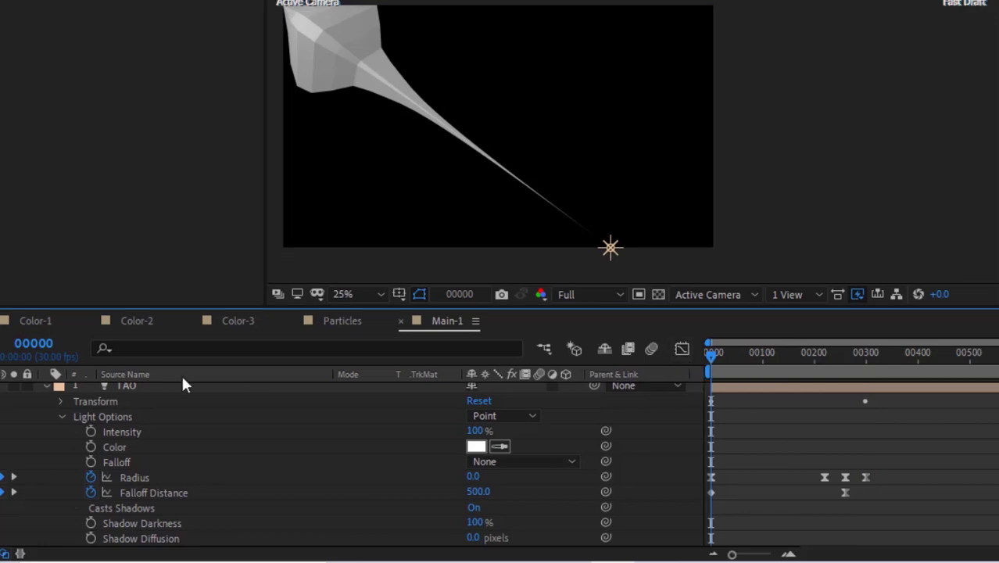
pyautogui.click(44, 383)
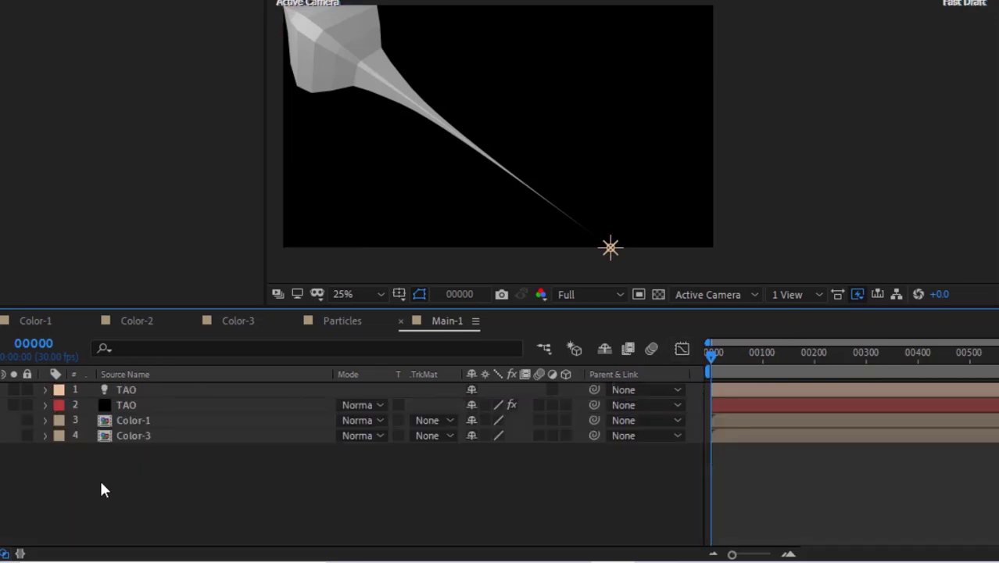
pyautogui.moveTo(749, 355); pyautogui.dragTo(670, 347)
pyautogui.click(130, 389)
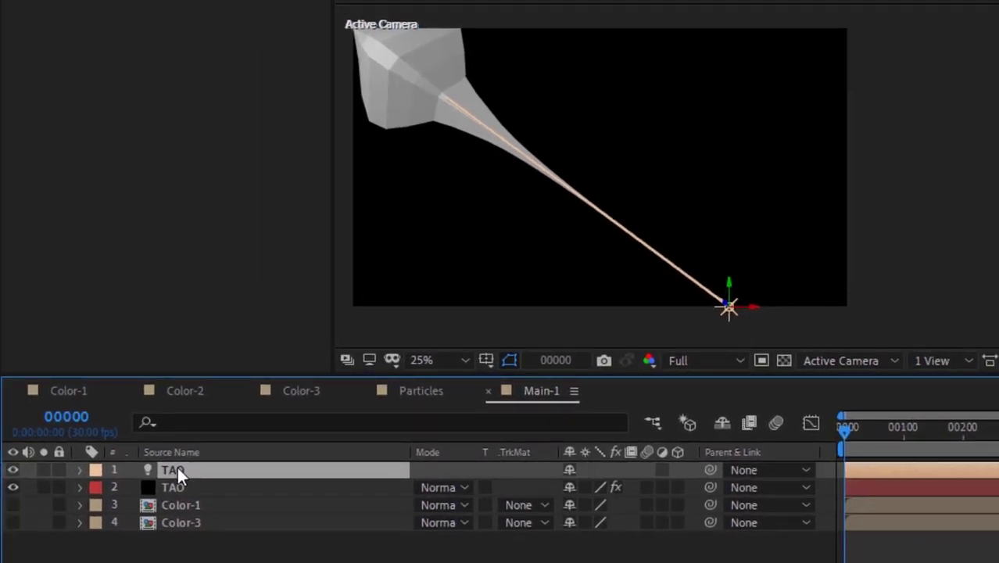
pyautogui.hotkey('ctrl', 'd')
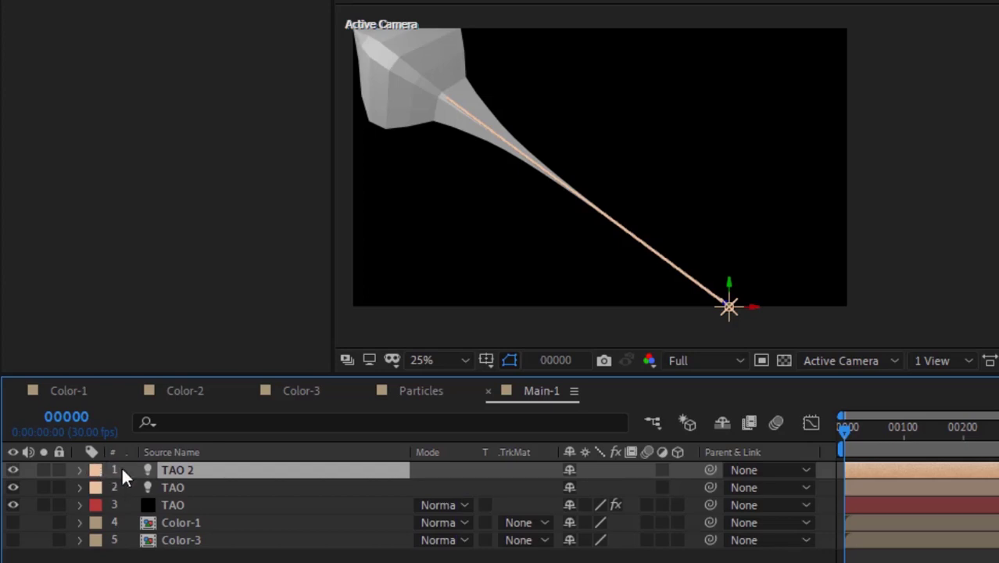
# Step: Set the X value of the TAO 2 light's Position to 960 at frame 0
pyautogui.press('u')
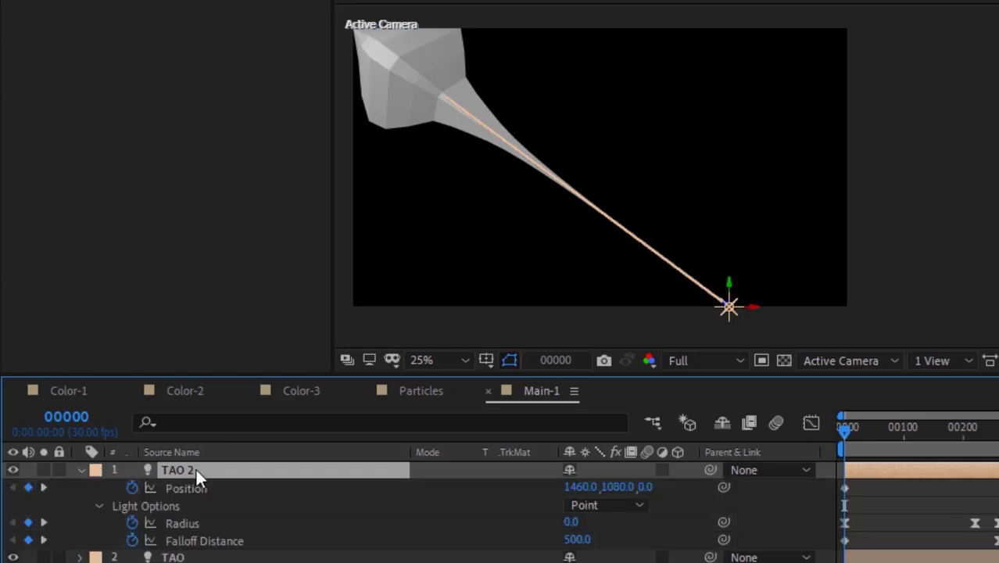
pyautogui.click(579, 486)
pyautogui.write('960')
pyautogui.press('Return')
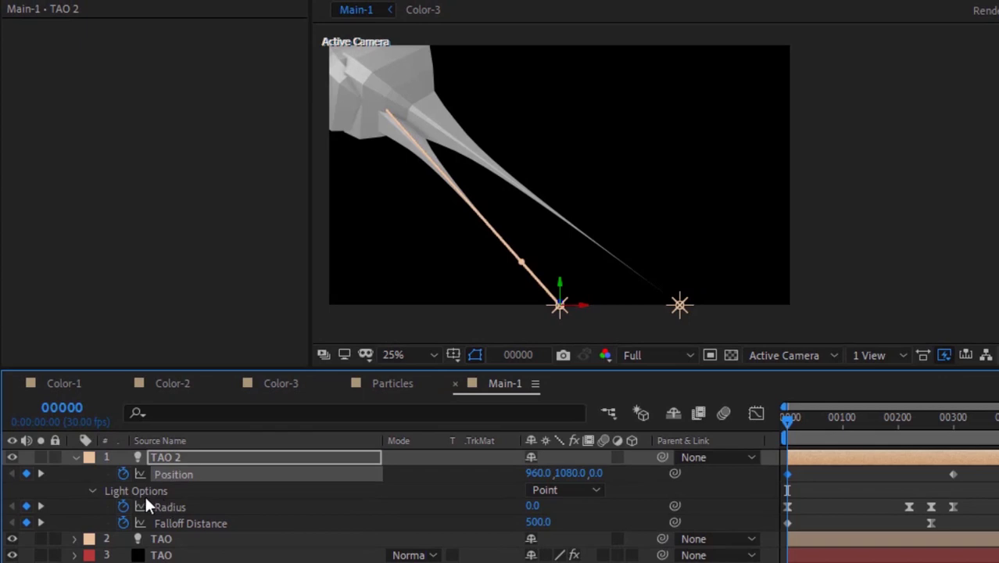
# Step: Duplicate the TAO 2 light and set the X value of the copy's Position to 460 at frame 0
pyautogui.click(76, 458)
pyautogui.press('F2')
pyautogui.click(179, 458)
pyautogui.hotkey('ctrl', 'd')
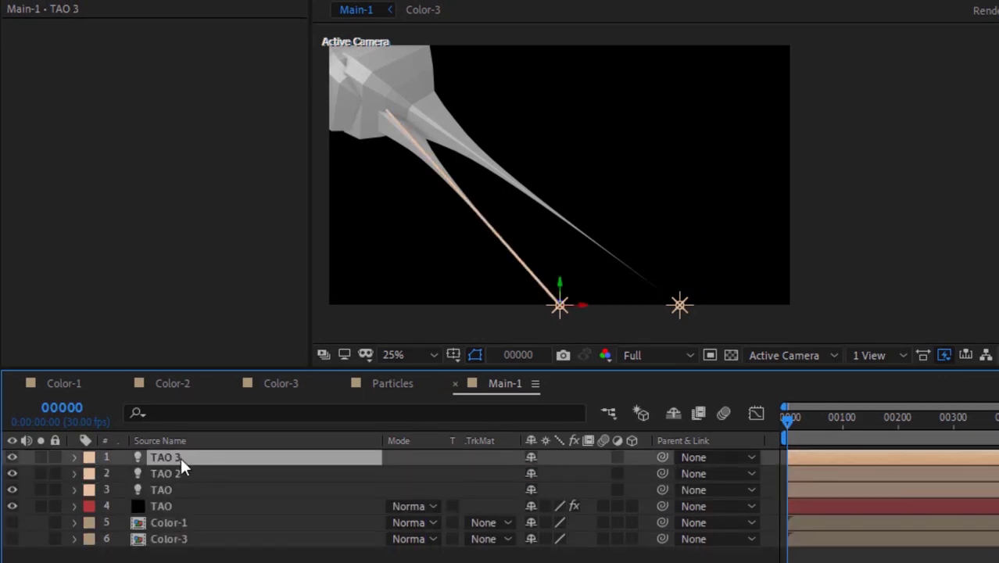
pyautogui.click(75, 458)
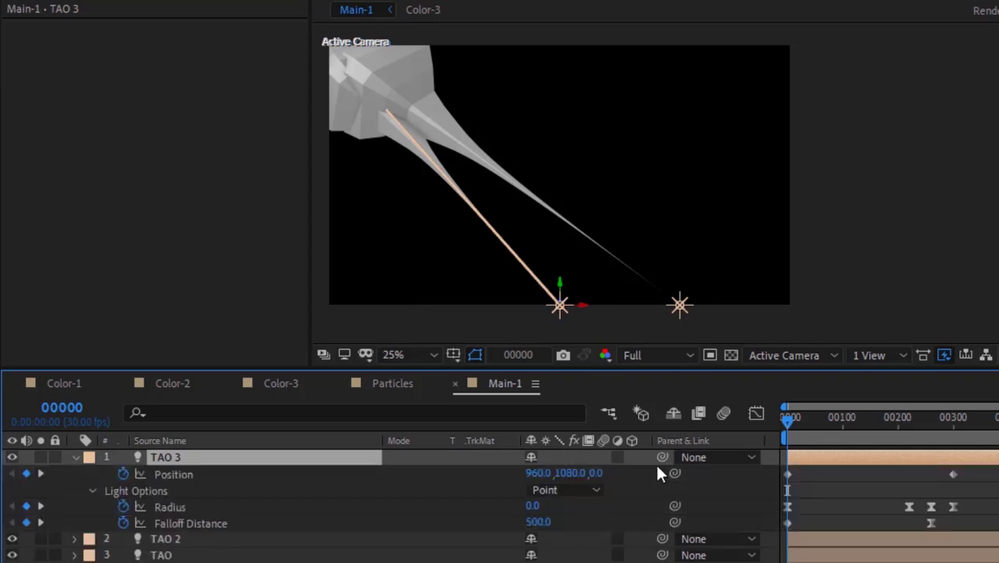
pyautogui.click(538, 473)
pyautogui.write('450')
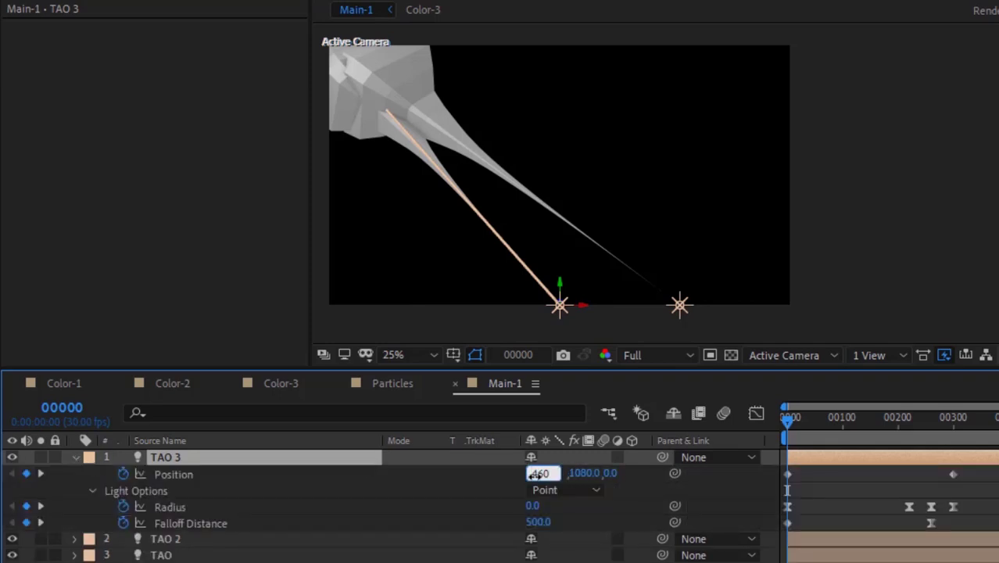
pyautogui.press('Return')
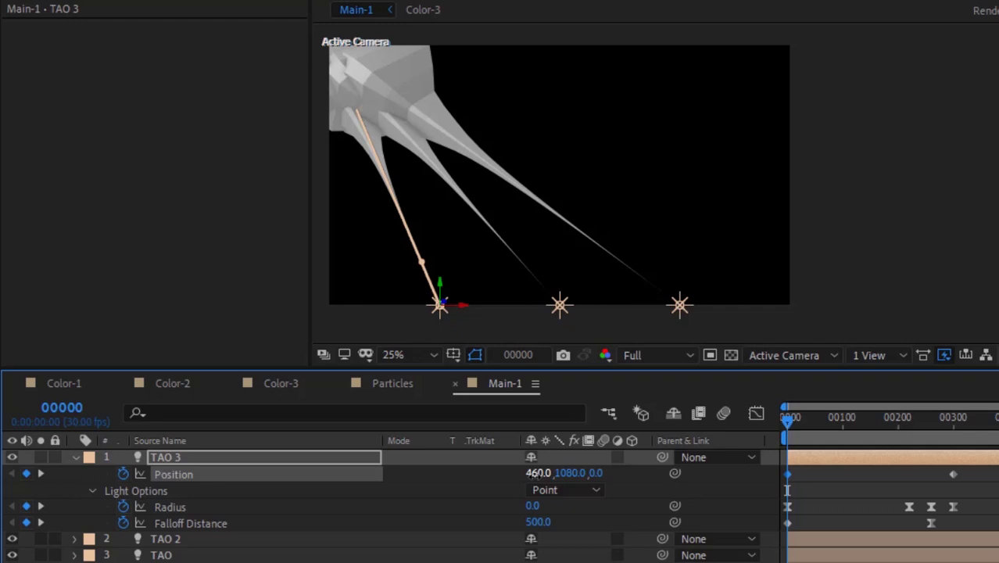
# Step: Duplicate the TAO 3 light layer and show the copy's keyframed properties
pyautogui.click(75, 458)
pyautogui.click(169, 454)
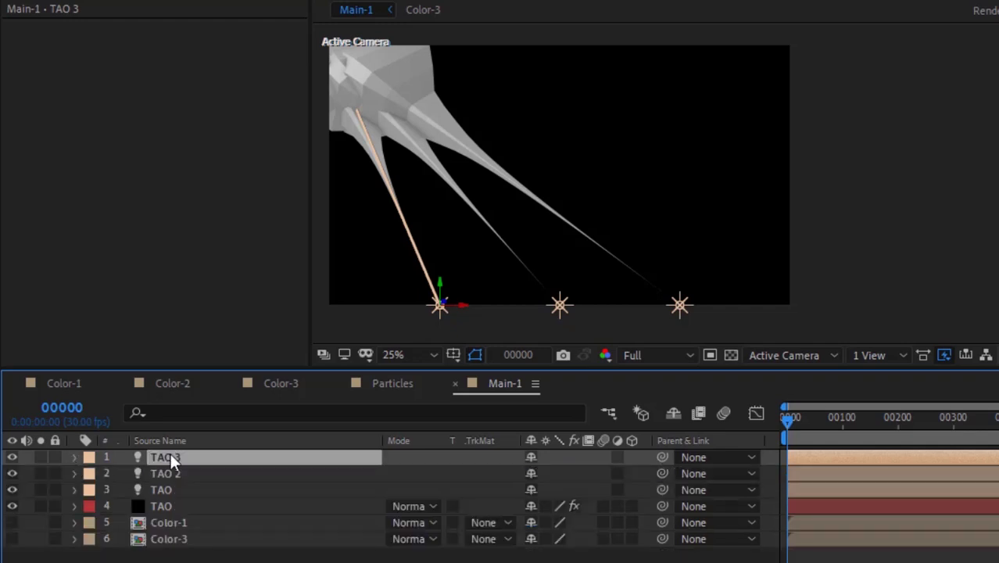
pyautogui.hotkey('ctrl', 'd')
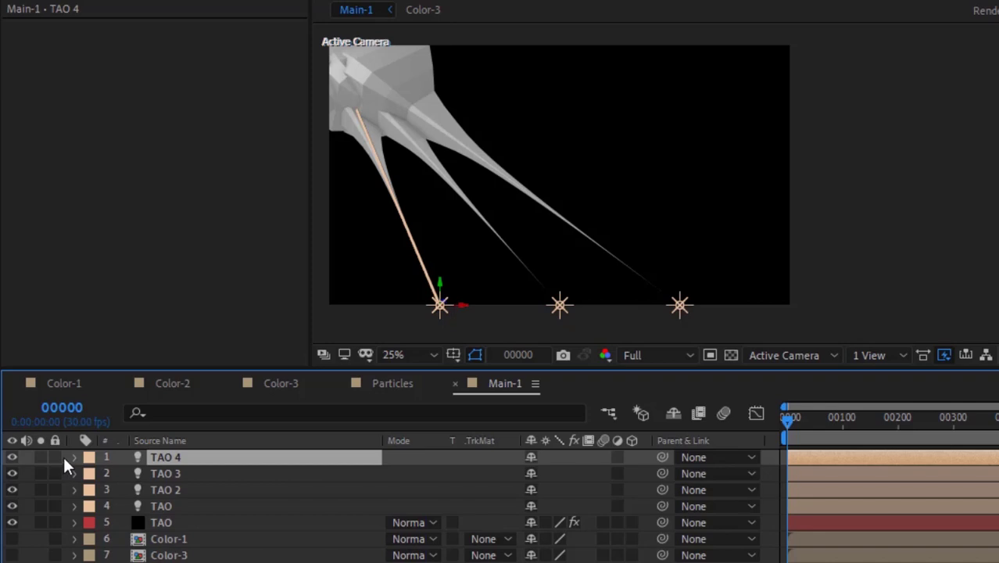
pyautogui.click(69, 459)
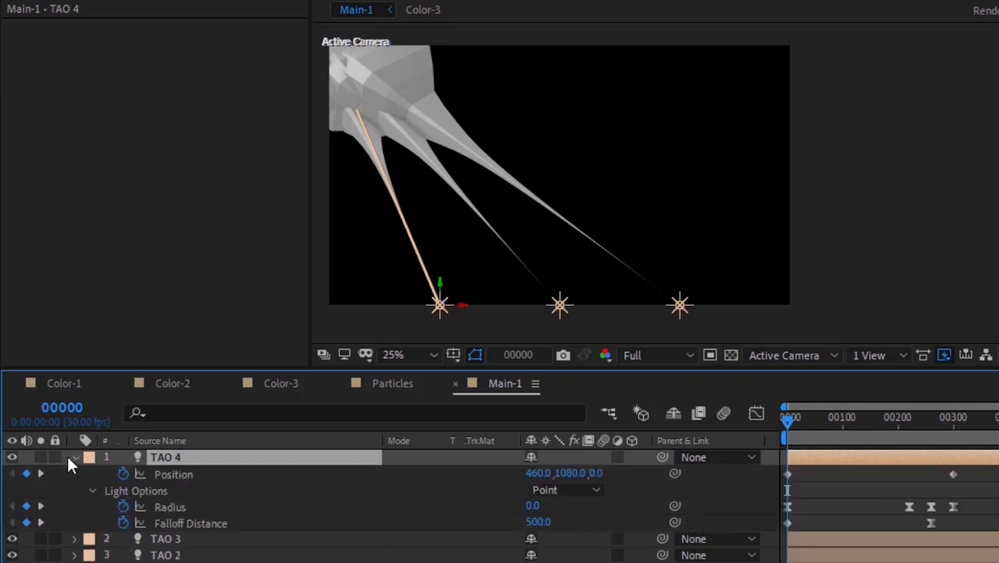
# Step: Set the TAO 4 light's Position to X 960 and Z 500 at frame 0
pyautogui.click(539, 472)
pyautogui.write('260')
pyautogui.press('Tab')
pyautogui.press('Tab')
pyautogui.write('500')
pyautogui.press('Return')
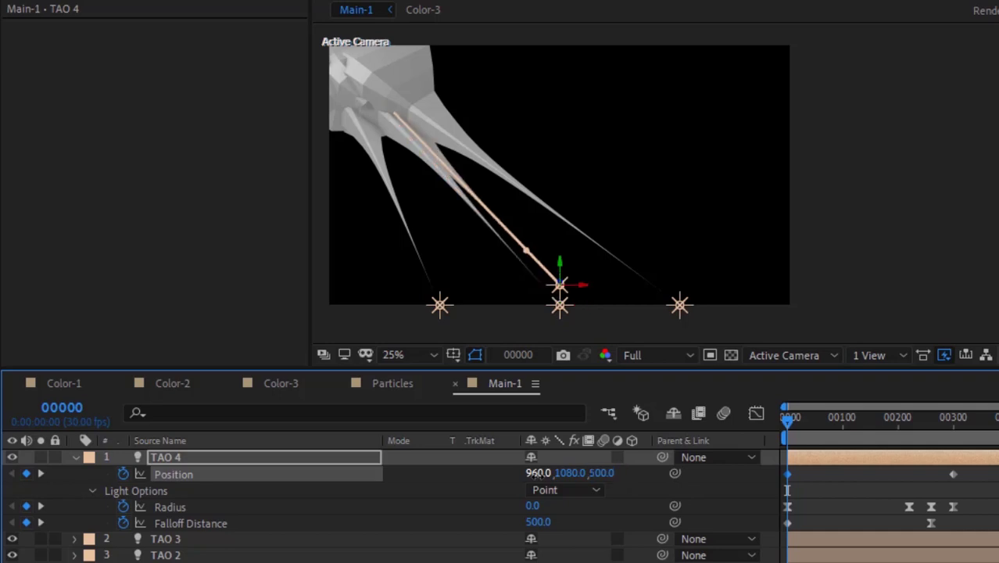
pyautogui.click(74, 458)
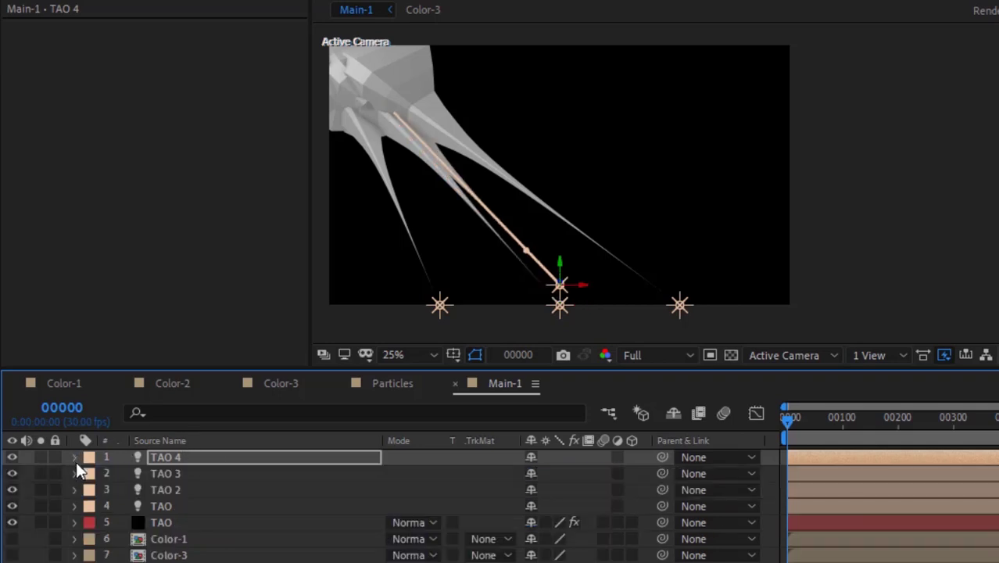
# Step: Duplicate the TAO 4 light layer and show the copy's keyframed properties
pyautogui.press('F2')
pyautogui.click(179, 457)
pyautogui.hotkey('ctrl', 'd')
pyautogui.press('u')
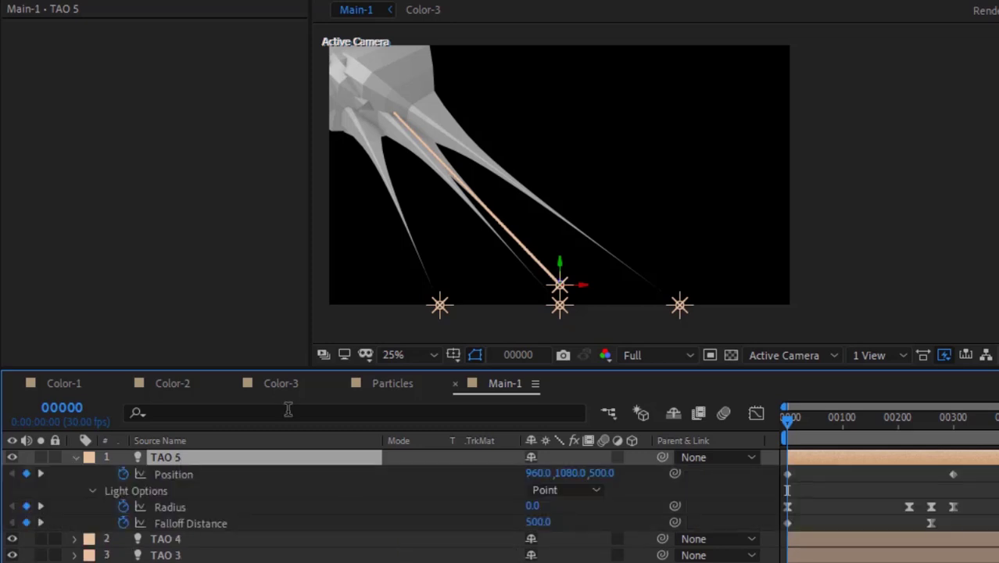
# Step: Set the Z value of the TAO 5 light's Position to -500 at frame 0
pyautogui.click(537, 473)
pyautogui.press('Tab')
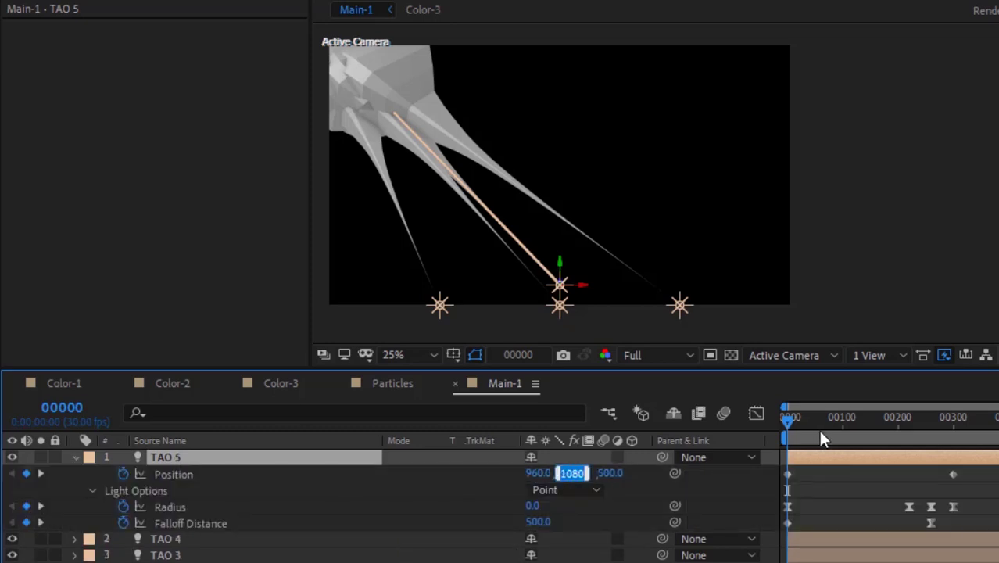
pyautogui.press('Tab')
pyautogui.write('-500')
pyautogui.press('Return')
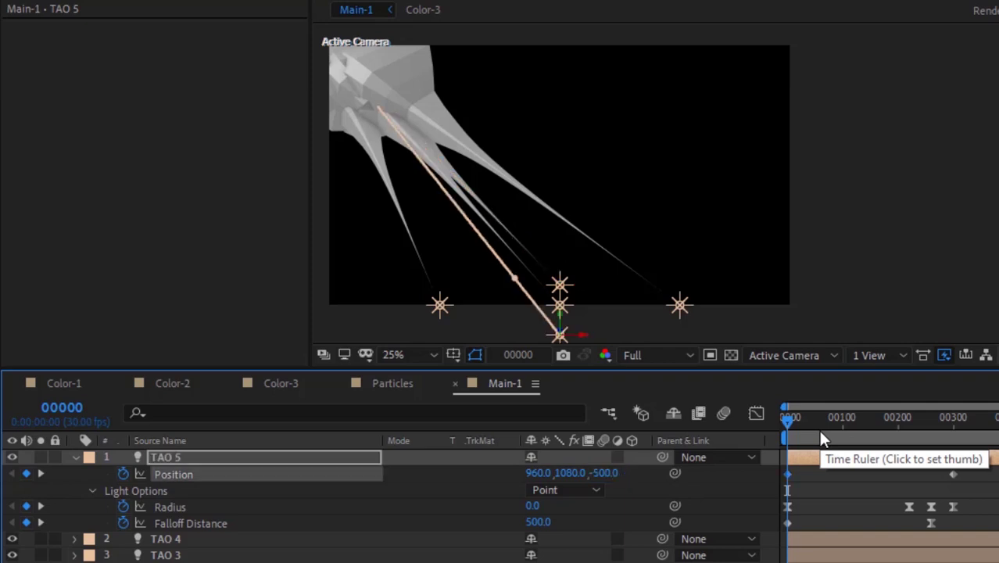
pyautogui.click(76, 457)
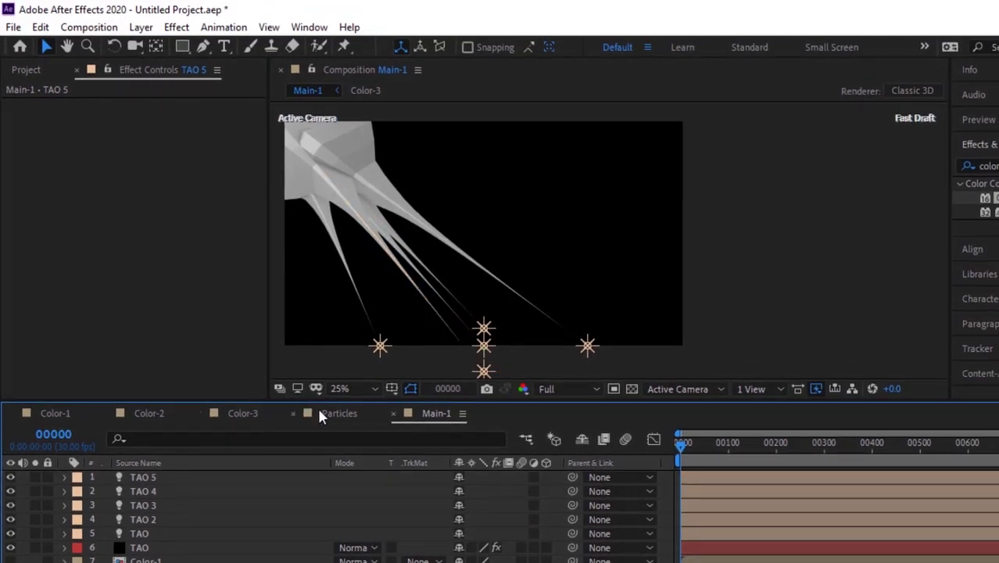
# Step: Copy the Camera 1 layer from the Particles composition and paste it into the Main-1 composition
pyautogui.click(366, 398)
pyautogui.click(340, 414)
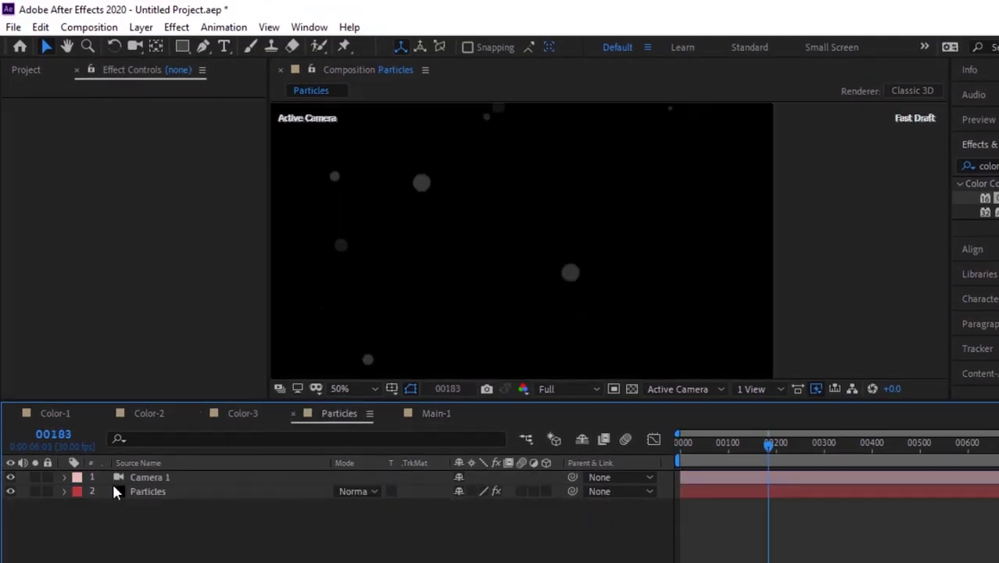
pyautogui.click(156, 479)
pyautogui.click(40, 27)
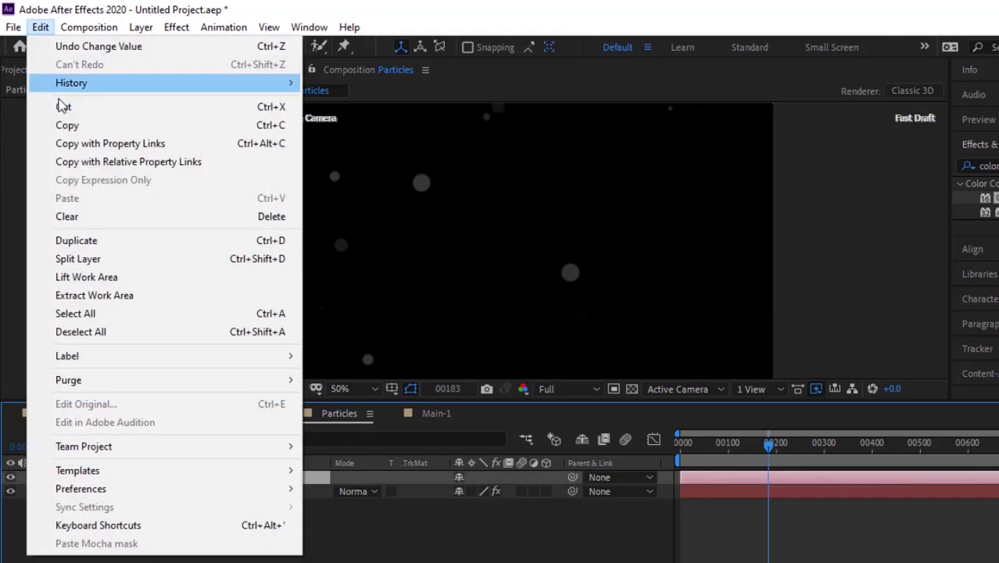
pyautogui.click(65, 127)
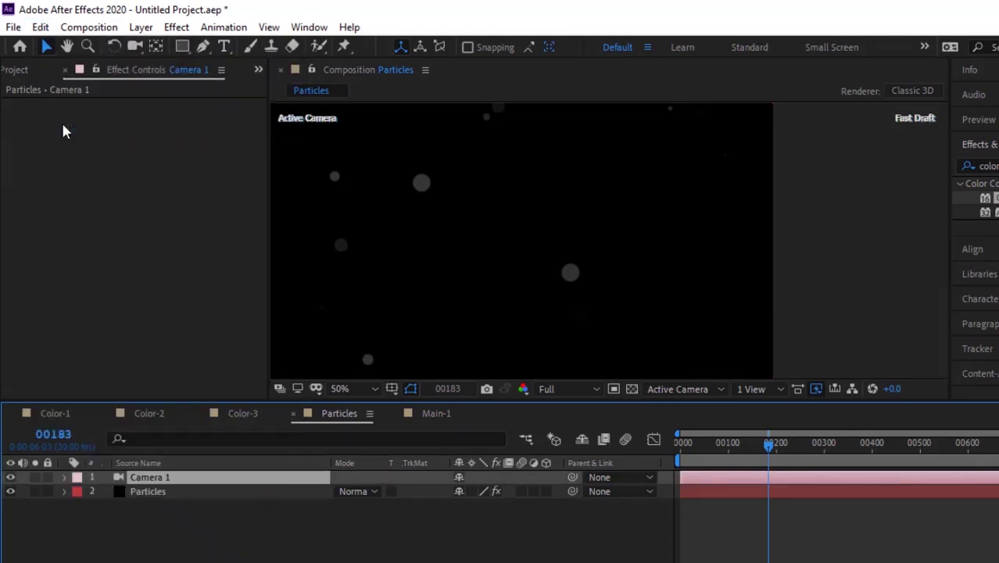
pyautogui.click(437, 416)
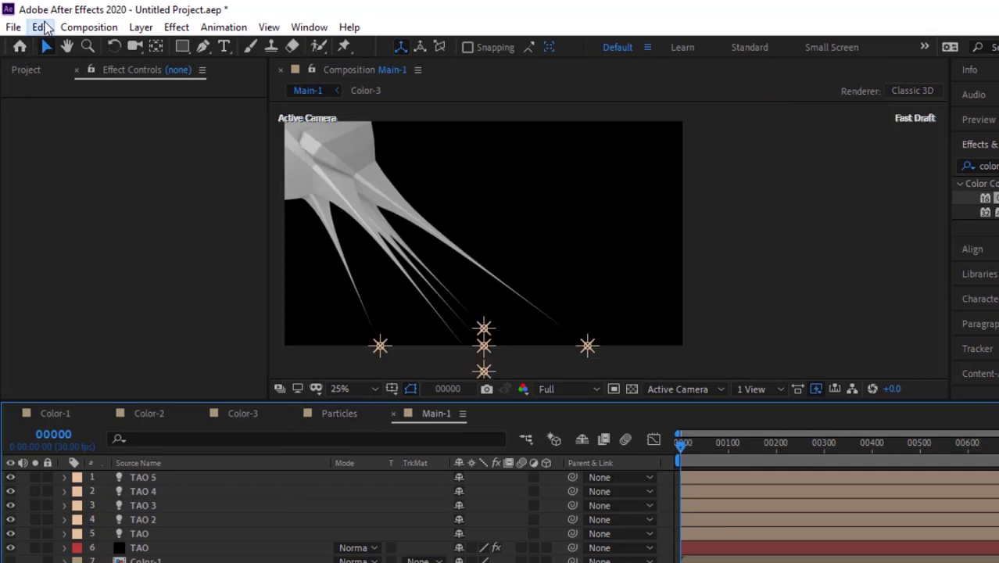
pyautogui.click(41, 26)
pyautogui.click(83, 200)
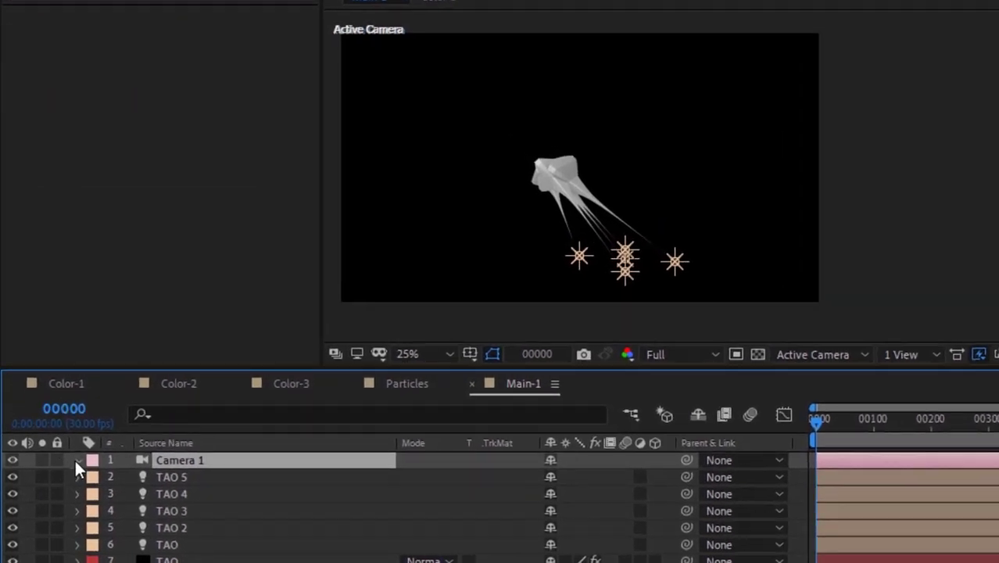
# Step: Examine the Transform and Camera Options settings of the pasted Camera 1 layer
pyautogui.click(64, 477)
pyautogui.click(94, 478)
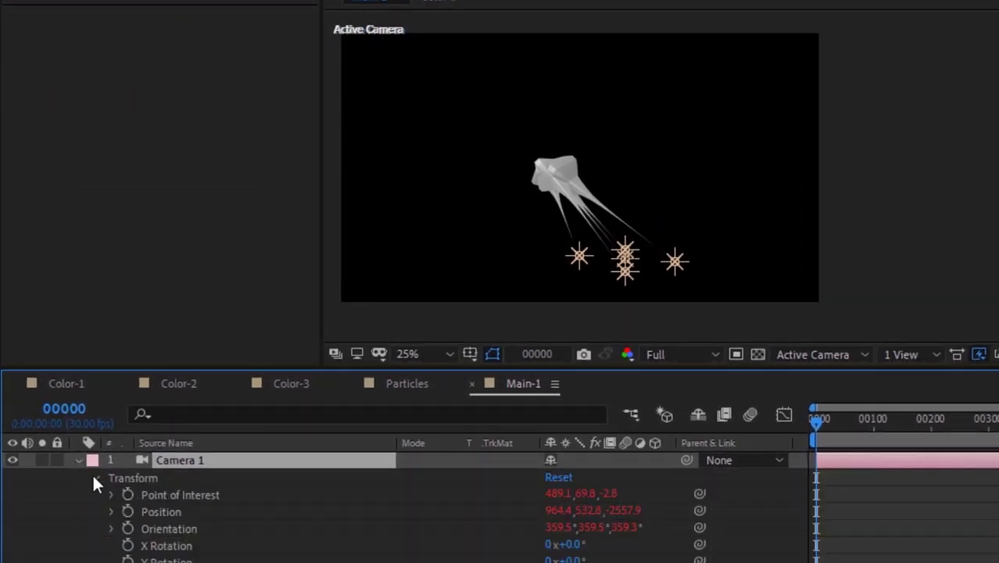
pyautogui.click(94, 478)
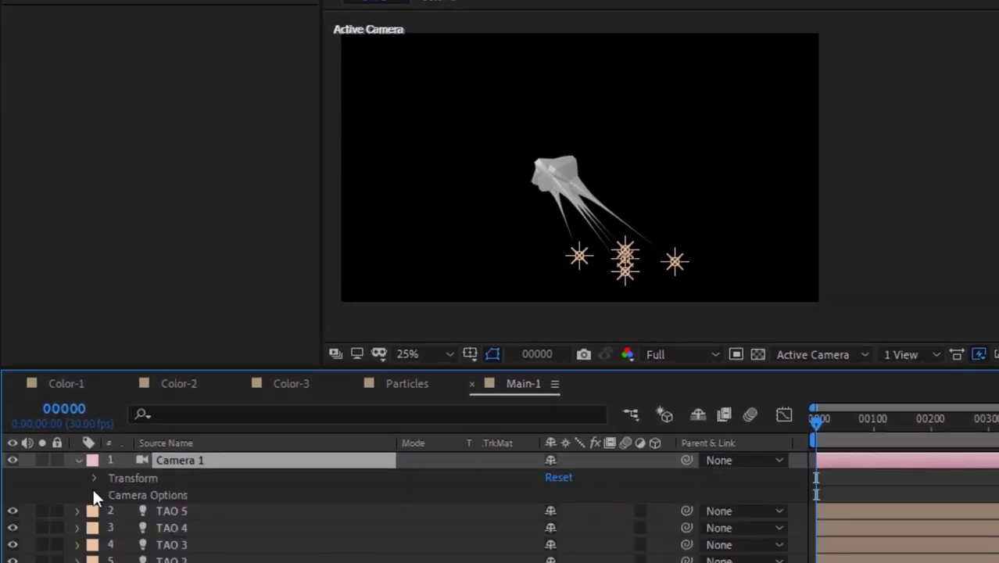
pyautogui.click(94, 494)
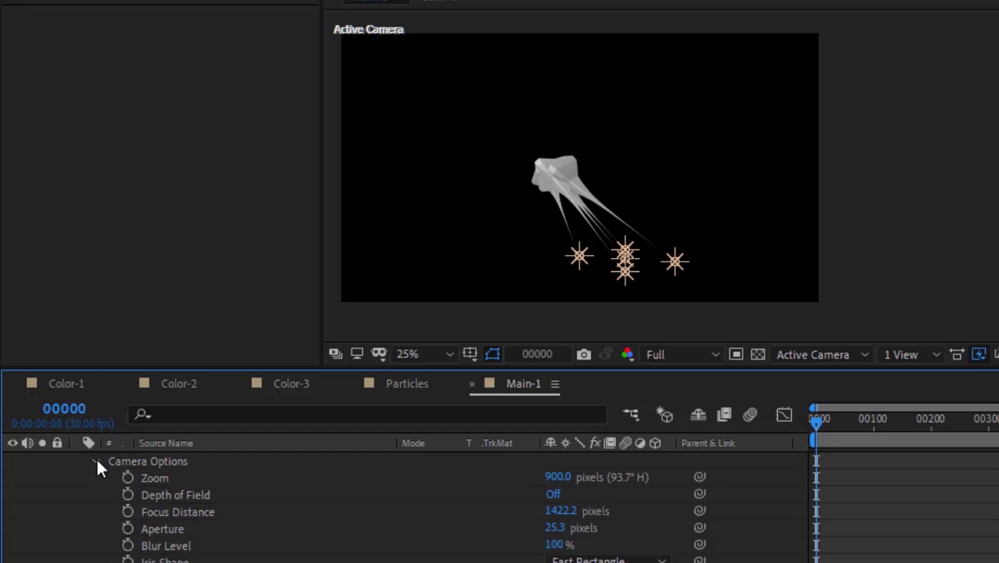
pyautogui.click(96, 460)
pyautogui.click(77, 448)
pyautogui.click(127, 534)
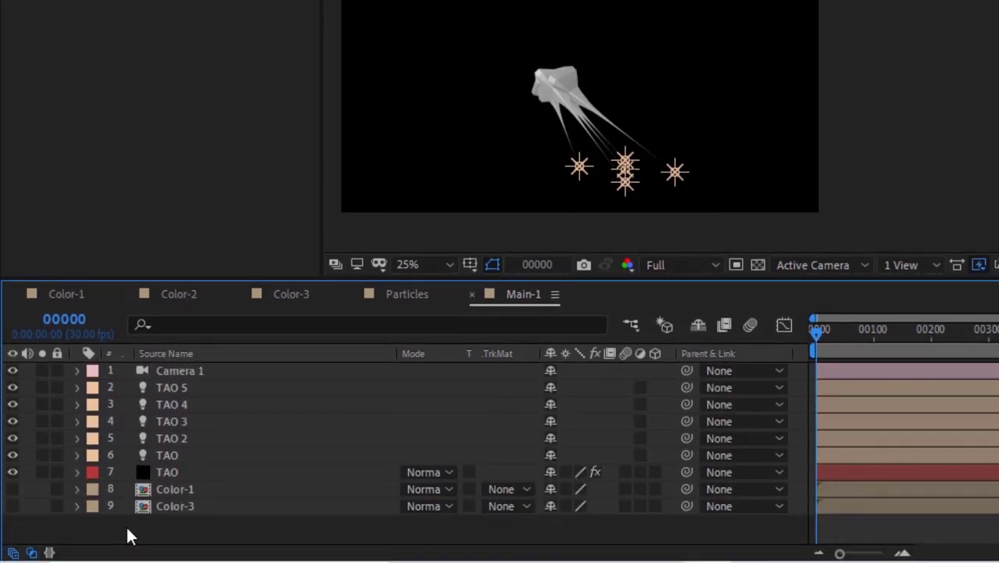
# Step: Create a white point light named Light with 100% intensity and no falloff in Main-1
pyautogui.rightClick(128, 529)
pyautogui.moveTo(299, 313)
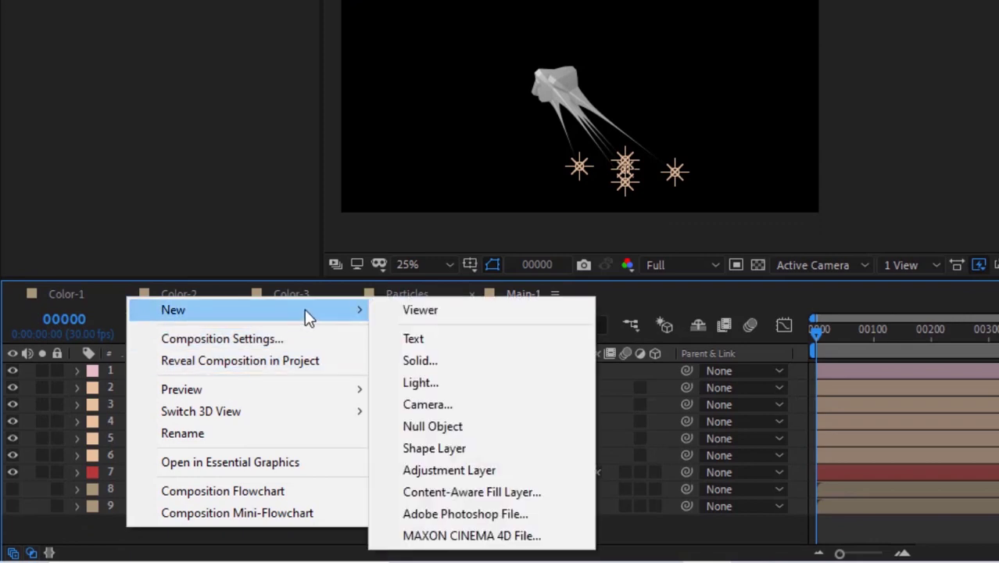
pyautogui.click(429, 380)
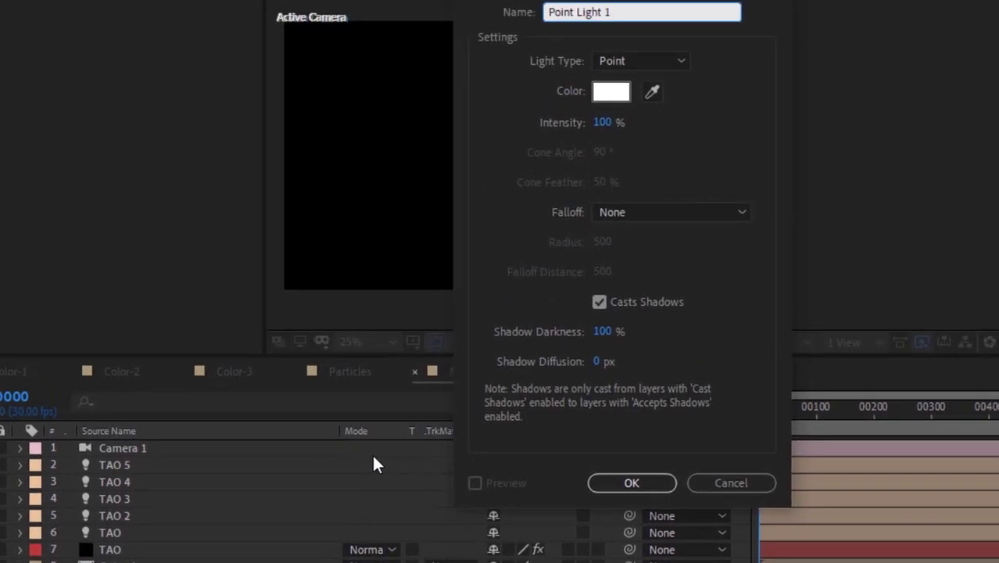
pyautogui.hotkey('ctrl', 'Left')
pyautogui.hotkey('ctrl', 'shift', 'Left')
pyautogui.press('BackSpace')
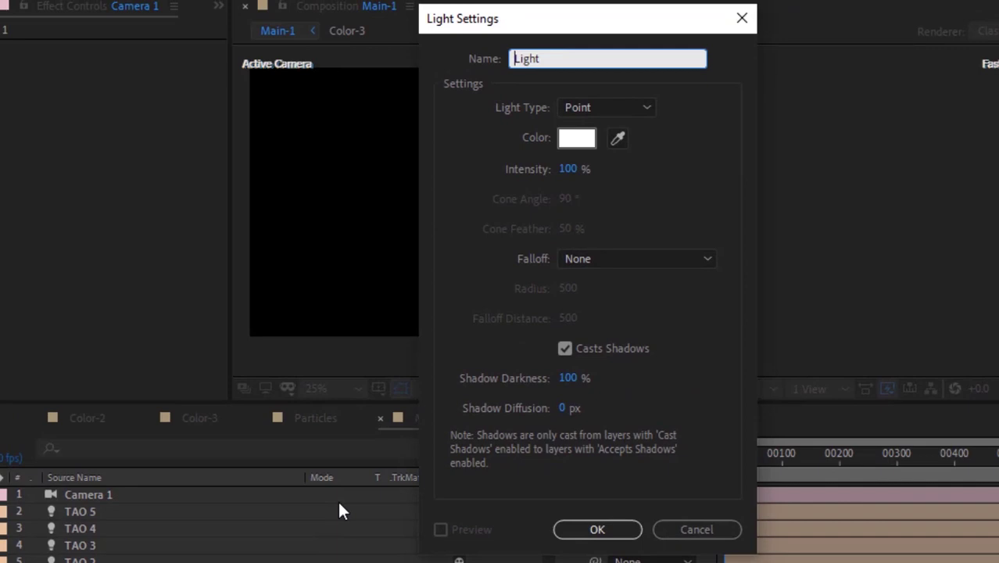
pyautogui.press('Tab')
pyautogui.press('Tab')
pyautogui.press('Tab')
pyautogui.press('Return')
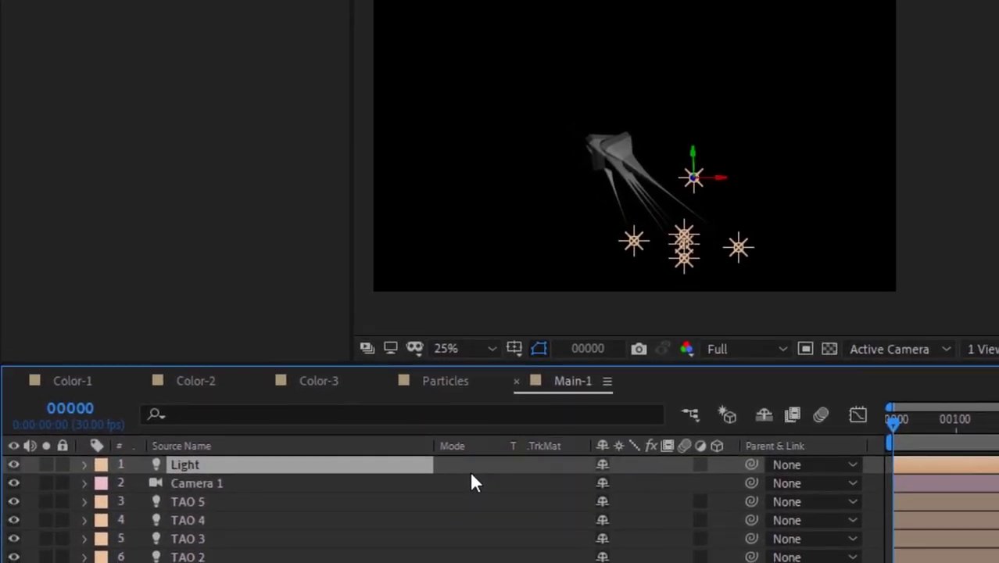
# Step: Set the Position of the light named Light to -580, 620, -966.7
pyautogui.click(84, 464)
pyautogui.click(102, 485)
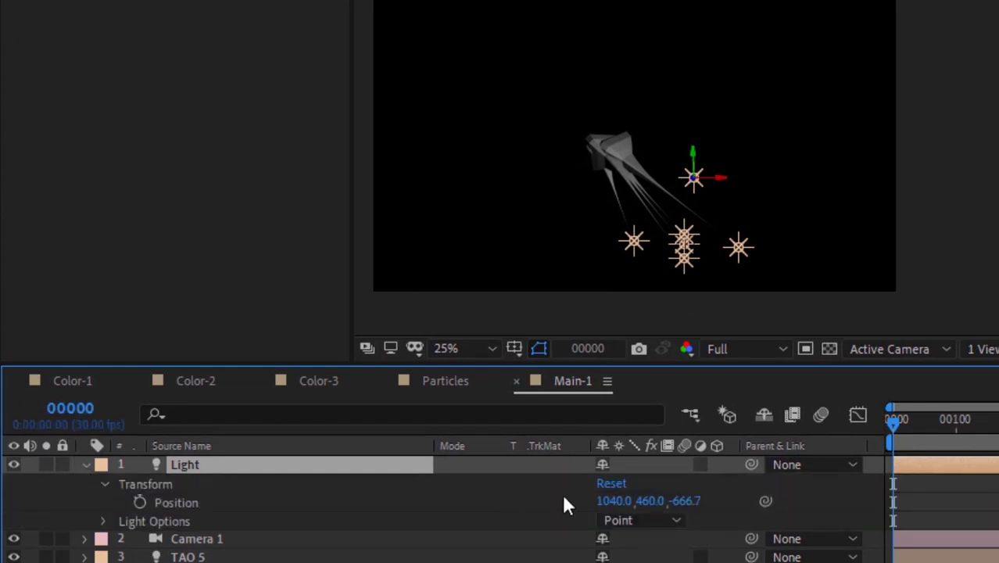
pyautogui.click(613, 500)
pyautogui.write('-580')
pyautogui.press('Tab')
pyautogui.write('620')
pyautogui.press('Tab')
pyautogui.write('-966.7')
pyautogui.press('Return')
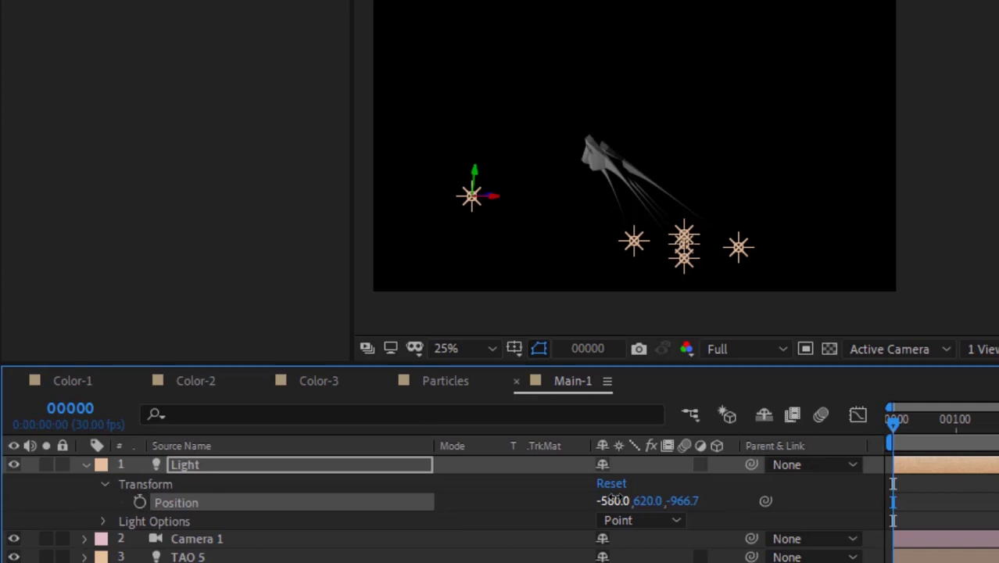
pyautogui.click(86, 464)
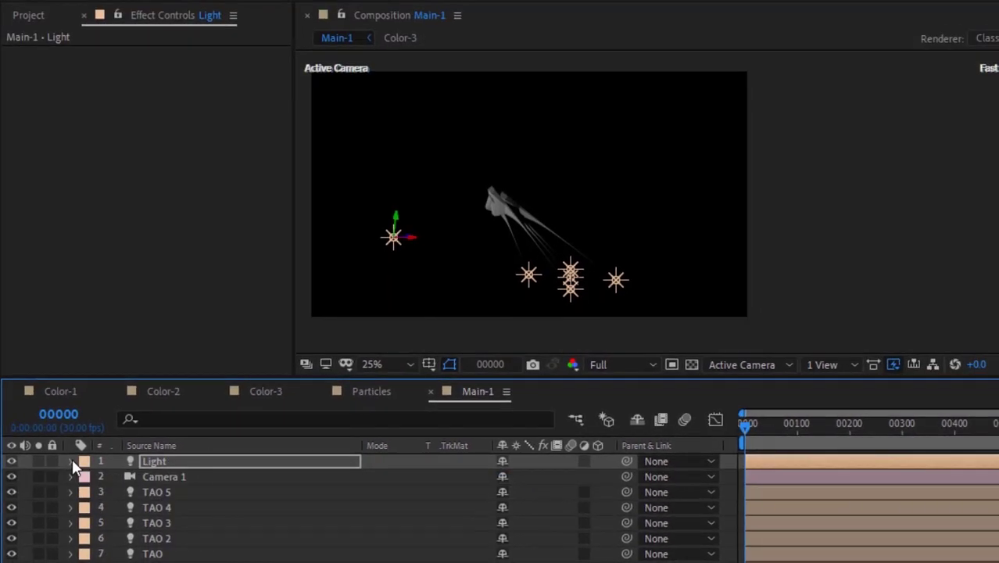
# Step: Select the TAO solid and review the Tao effect's Paths from TAO Lights and Paths from Masks settings
pyautogui.click(168, 562)
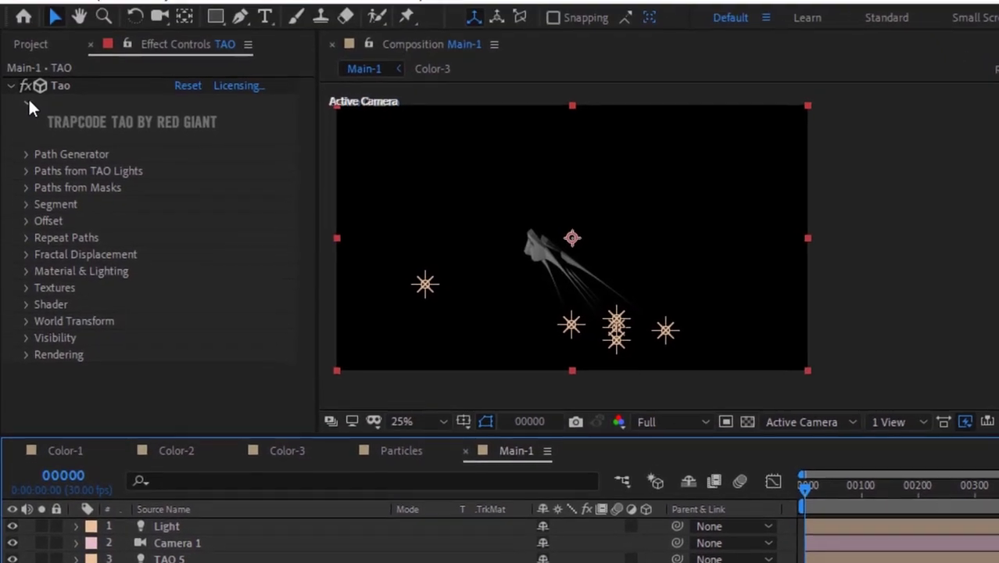
pyautogui.click(24, 72)
pyautogui.click(28, 91)
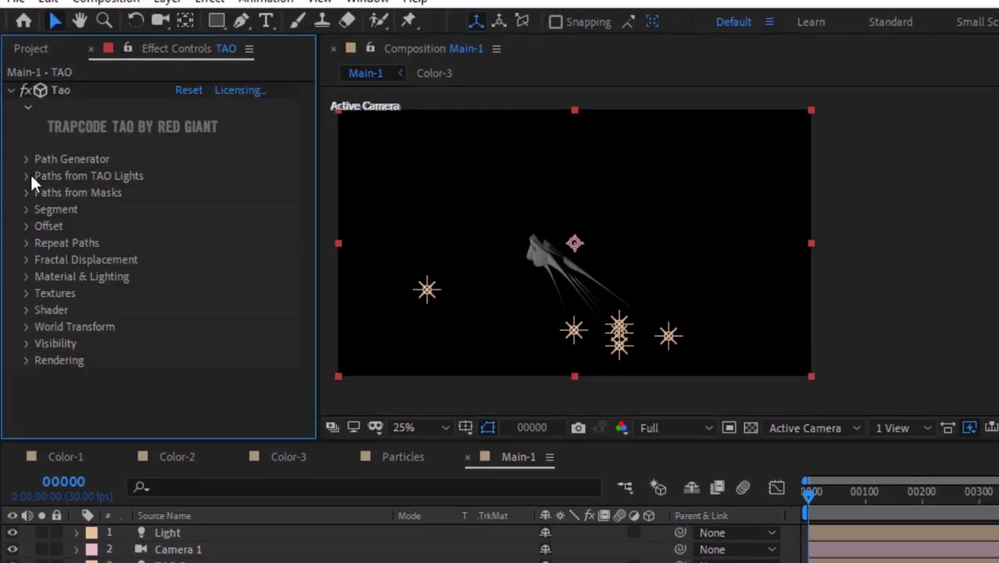
pyautogui.click(28, 175)
pyautogui.click(28, 177)
pyautogui.click(28, 193)
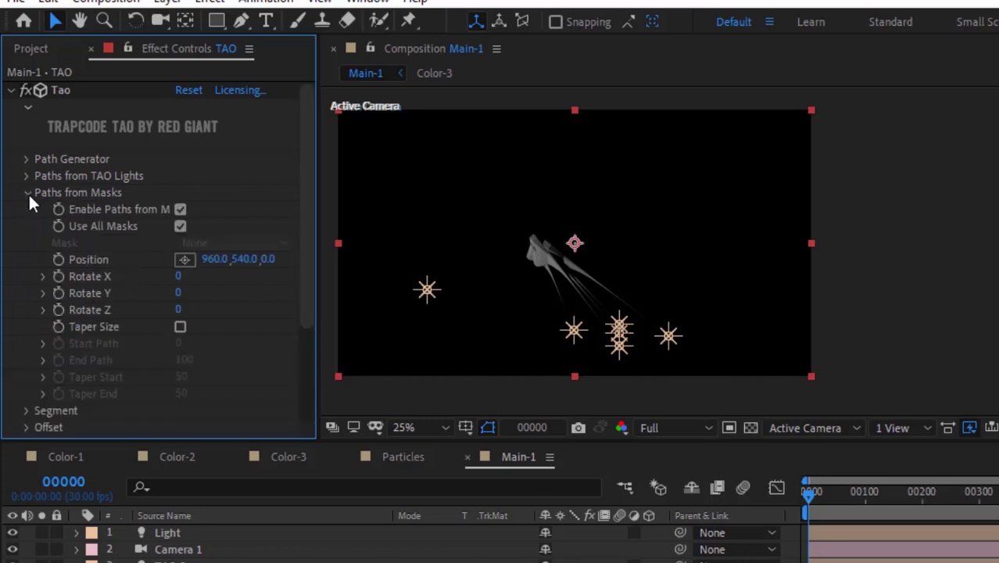
pyautogui.click(28, 192)
# Step: Set the Tao effect's Segments to 300 and Sides to 80
pyautogui.click(27, 209)
pyautogui.scroll(-3, 27, 210)
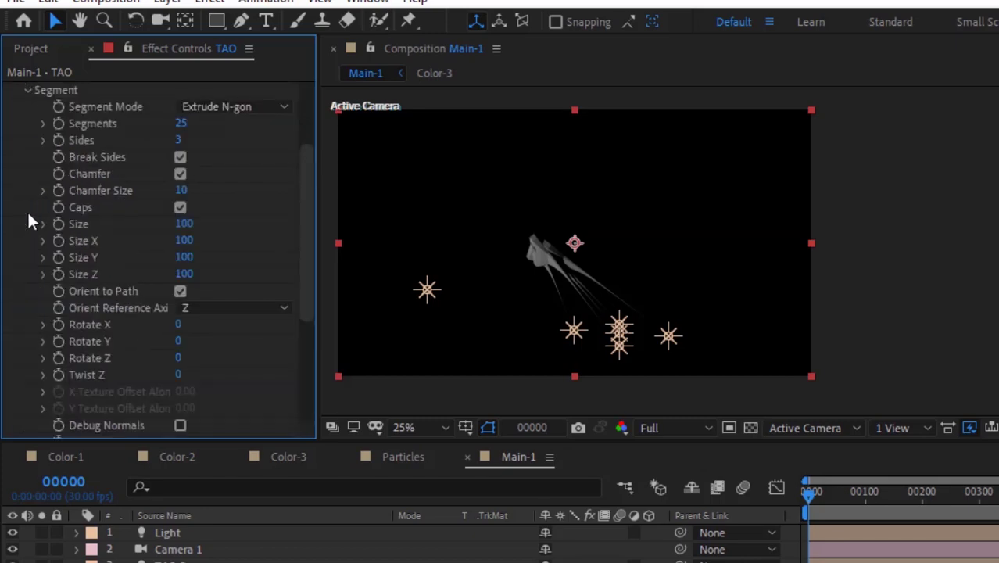
pyautogui.click(186, 123)
pyautogui.write('300')
pyautogui.press('Tab')
pyautogui.write('80')
pyautogui.press('Return')
pyautogui.click(28, 91)
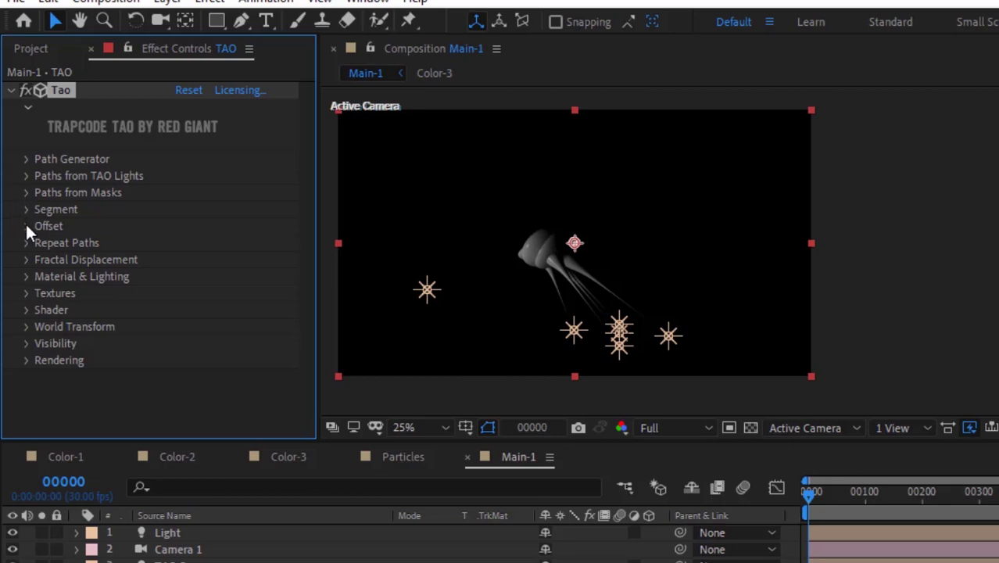
# Step: Add the expression Math.cos(time)*10-10 to the Tao effect's Offset property
pyautogui.click(26, 226)
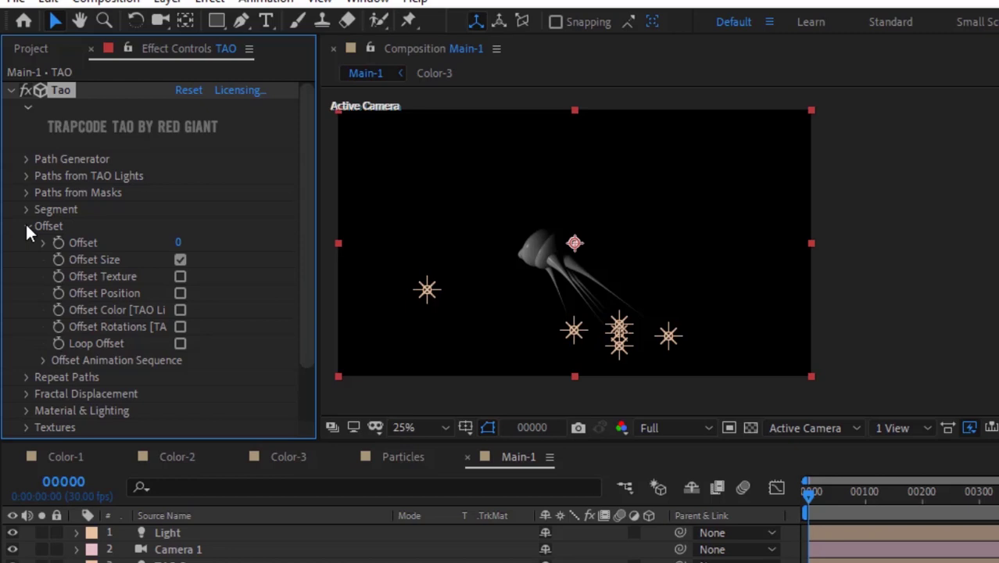
pyautogui.click(179, 245)
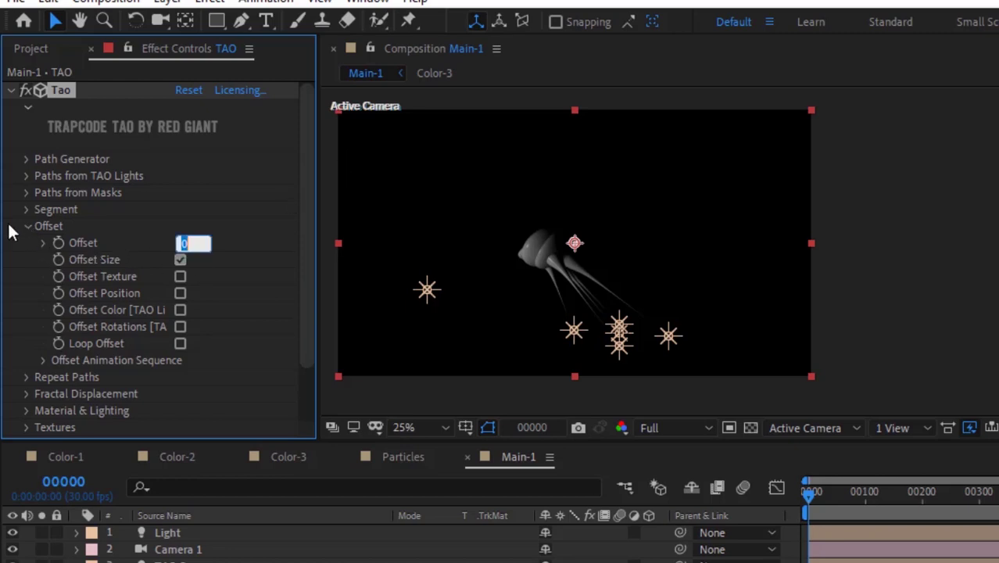
pyautogui.keyDown('alt'); pyautogui.click(58, 243); pyautogui.keyUp('alt')
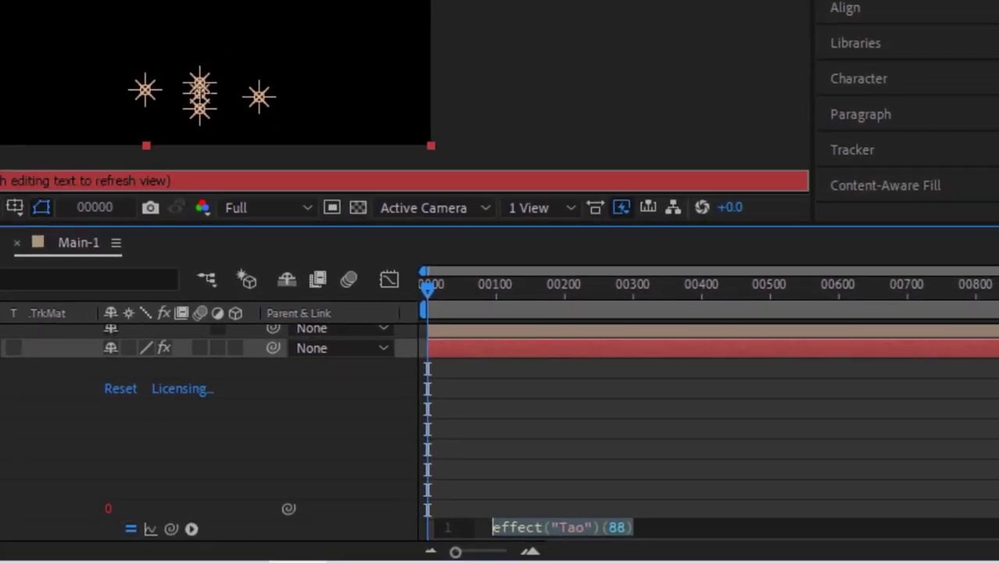
pyautogui.click(428, 489)
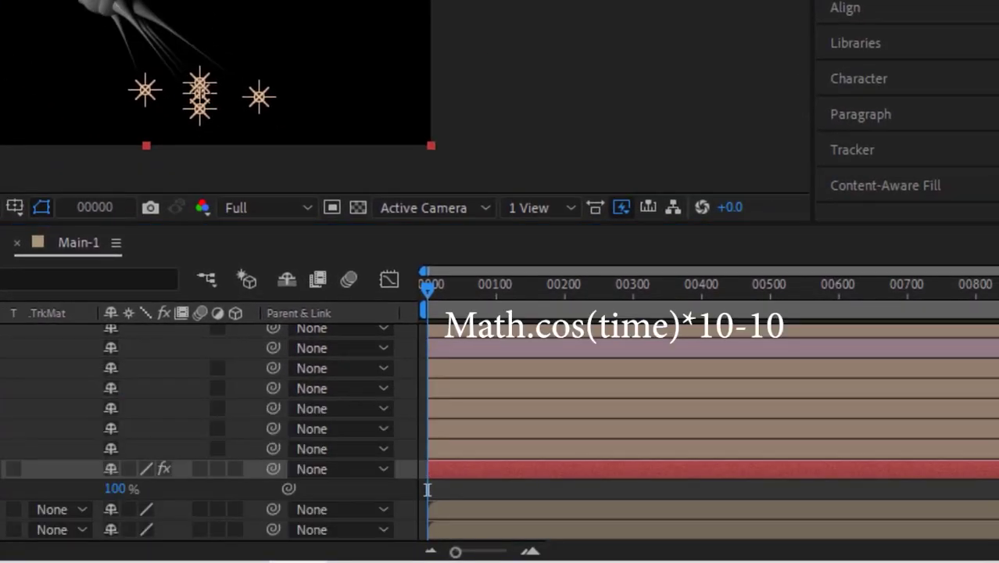
pyautogui.click(428, 489)
pyautogui.write('Math.cos(time)*10-10')
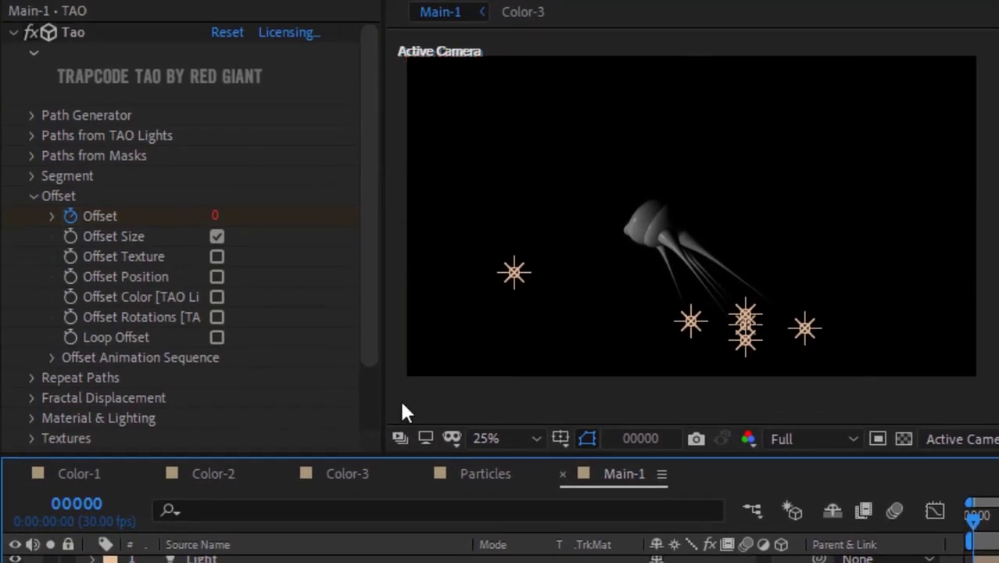
# Step: Enable Offset Position, Offset Rotations and the Offset Animation Sequence in the Tao effect's Offset settings
pyautogui.click(219, 281)
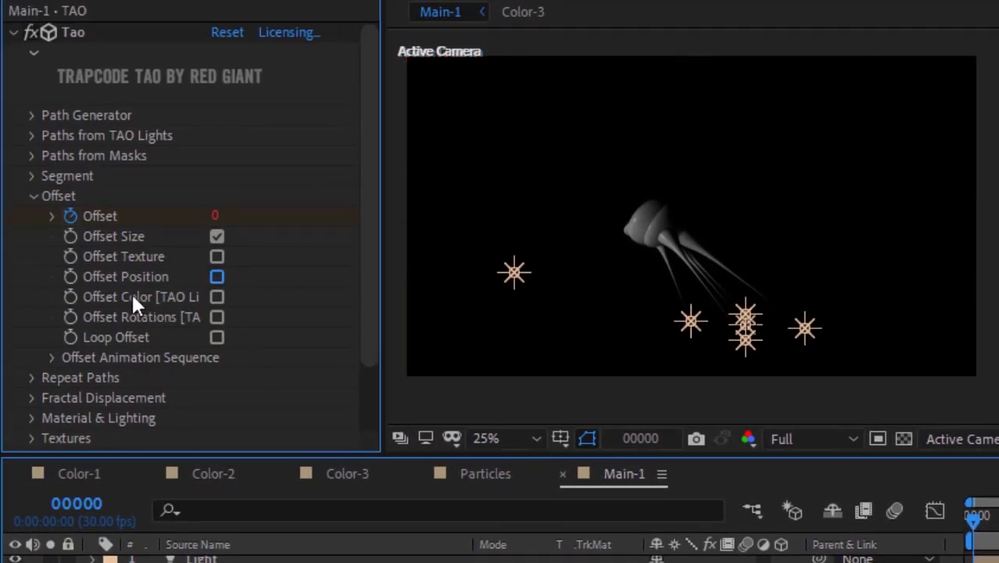
pyautogui.click(218, 278)
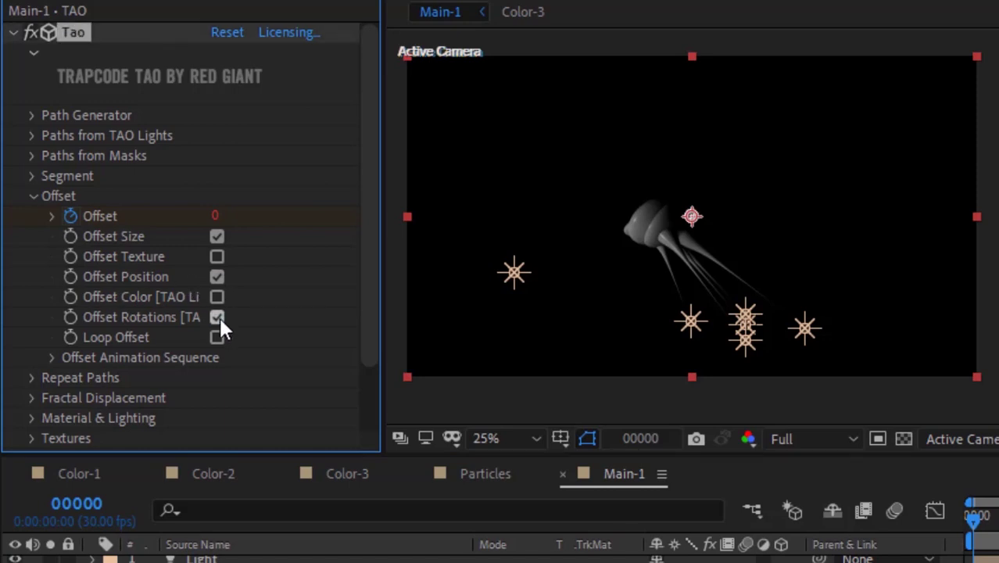
pyautogui.click(51, 357)
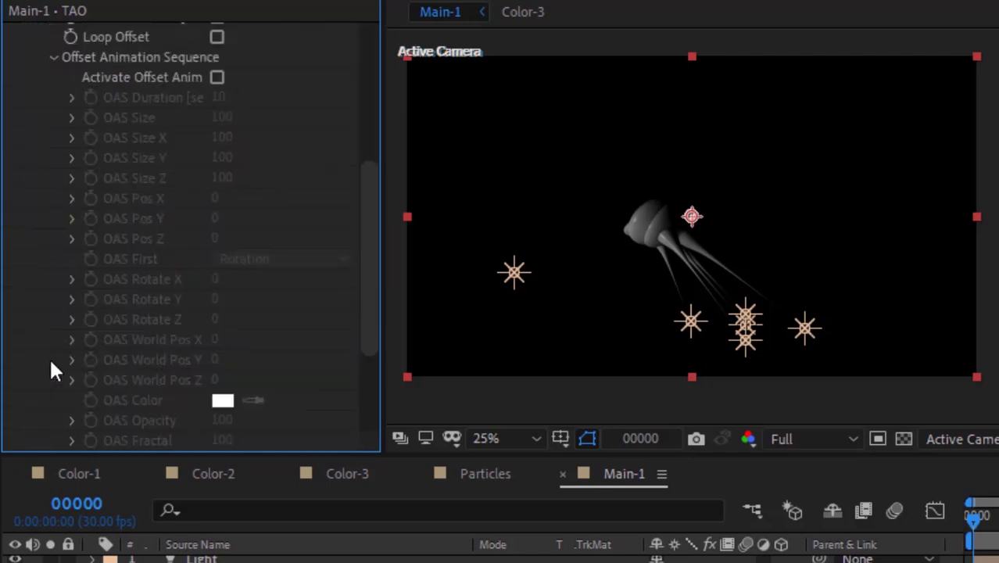
pyautogui.click(216, 78)
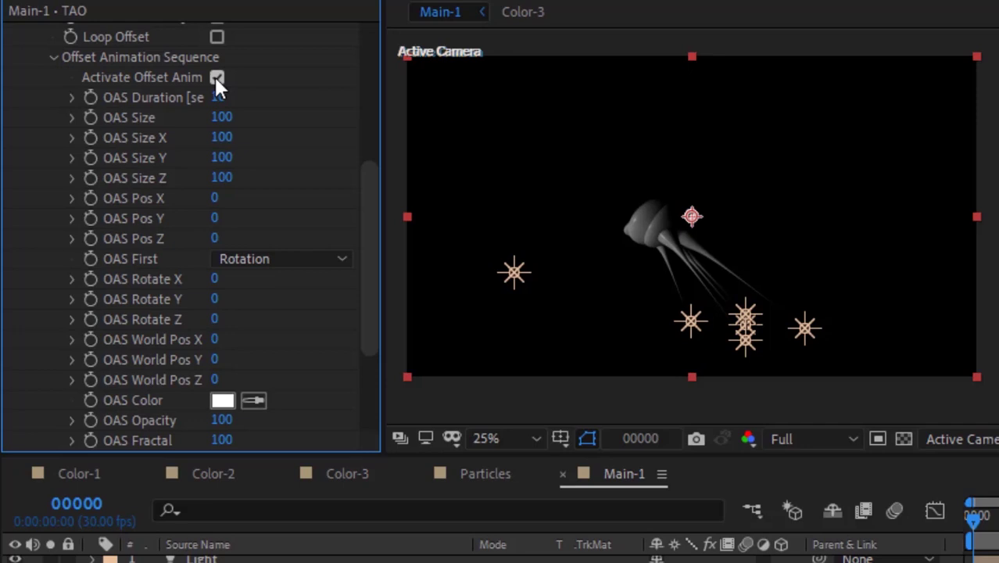
# Step: Add the expression Math.cos(time)*100 to the Tao effect's OAS Pos Y property
pyautogui.keyDown('alt'); pyautogui.click(91, 218); pyautogui.keyUp('alt')
pyautogui.write('Math.cos()')
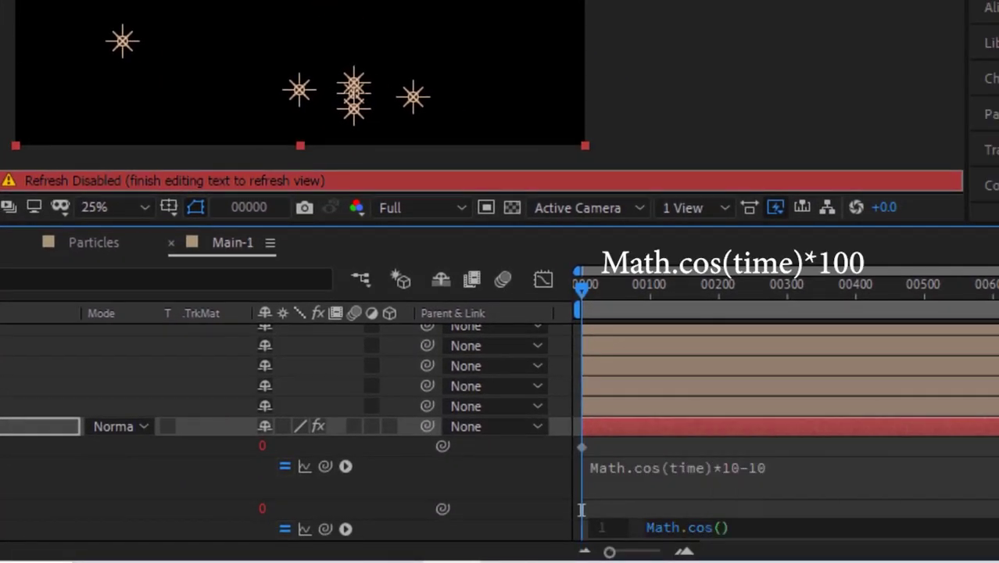
pyautogui.write('time)*100')
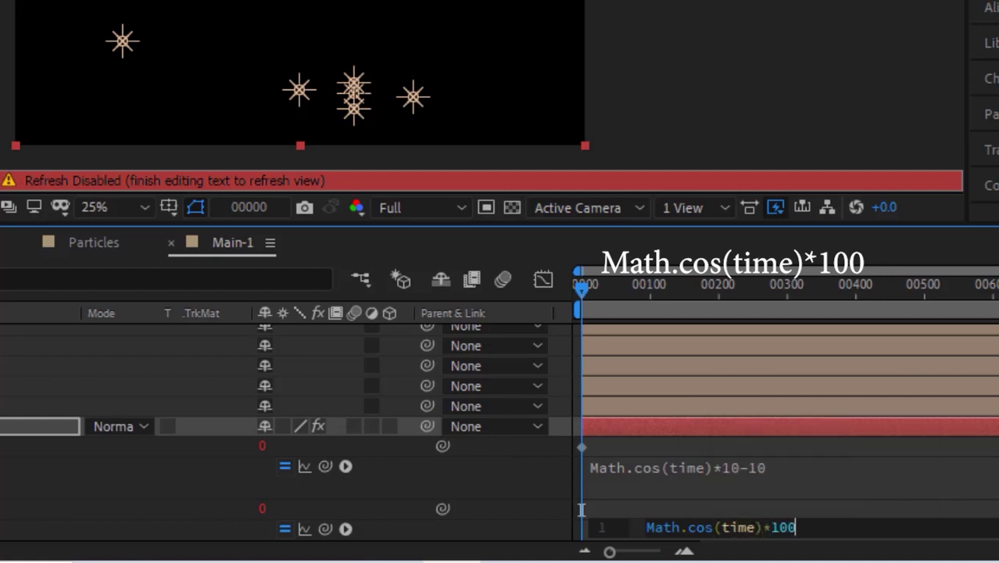
pyautogui.click(8, 463)
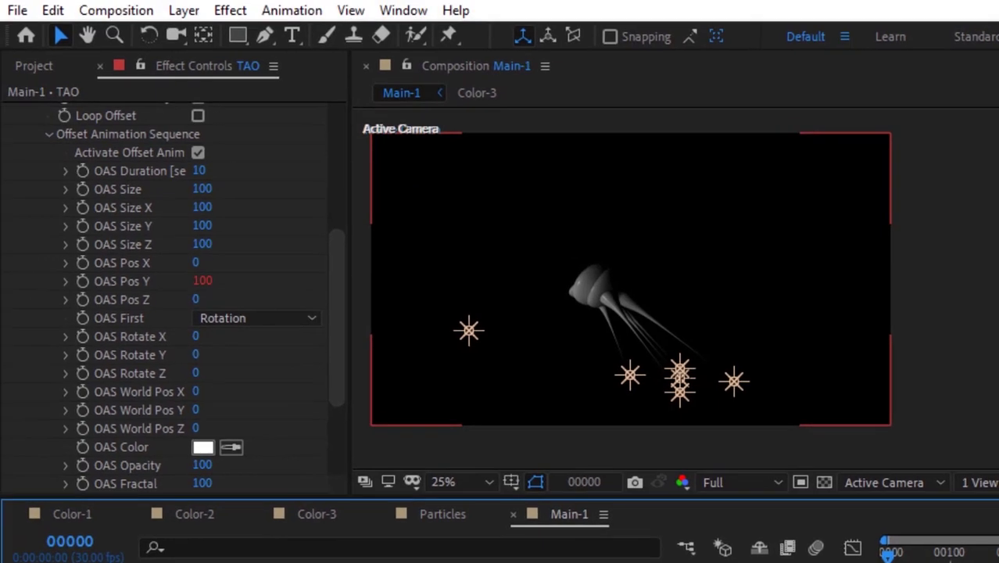
# Step: Set OAS First to Position in the Offset Animation Sequence and collapse the Offset settings
pyautogui.click(270, 318)
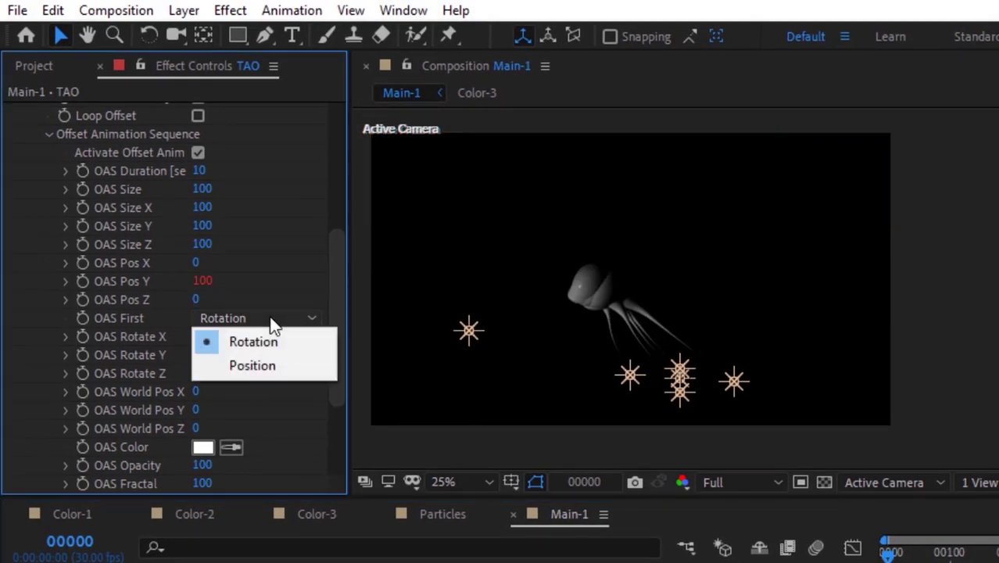
pyautogui.click(271, 364)
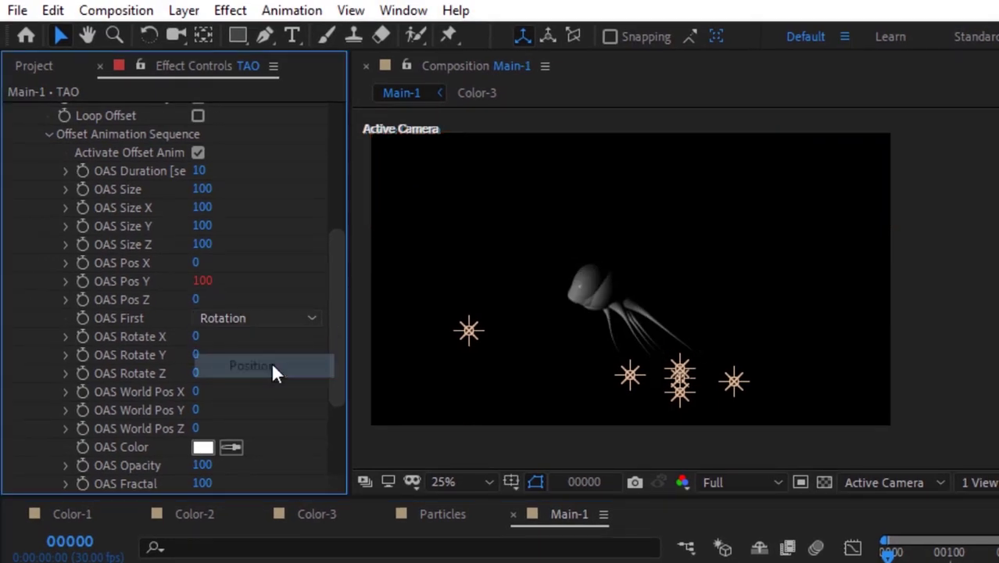
pyautogui.click(49, 135)
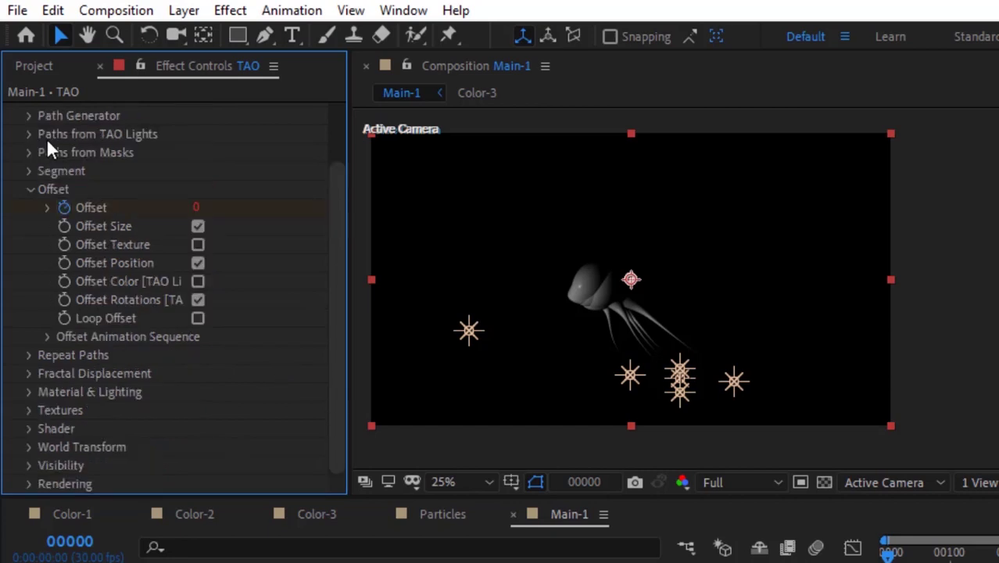
pyautogui.click(31, 189)
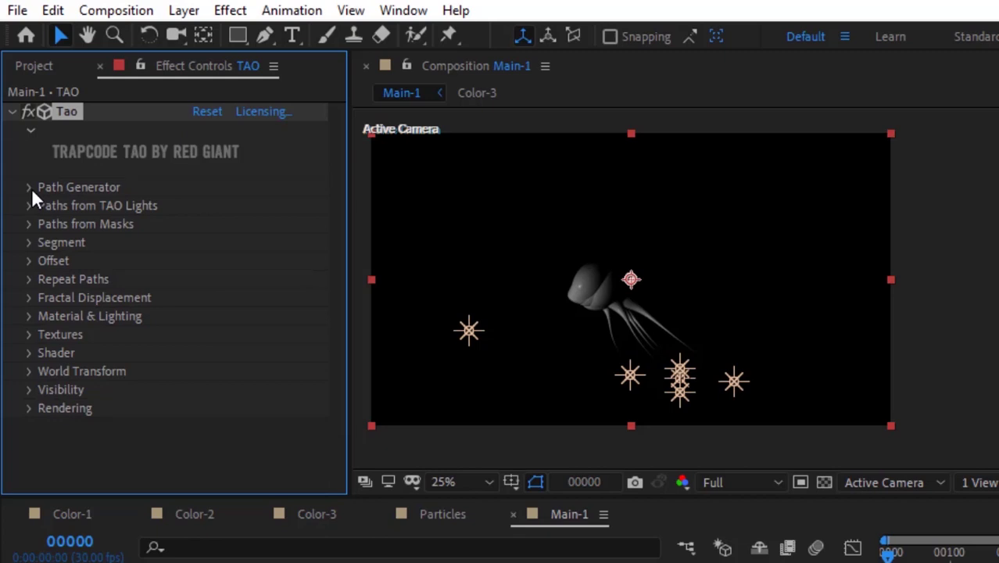
# Step: Add the expression wiggle(.2,400) to the Repeater World Center property in the Tao effect's Repeat Paths settings
pyautogui.click(30, 279)
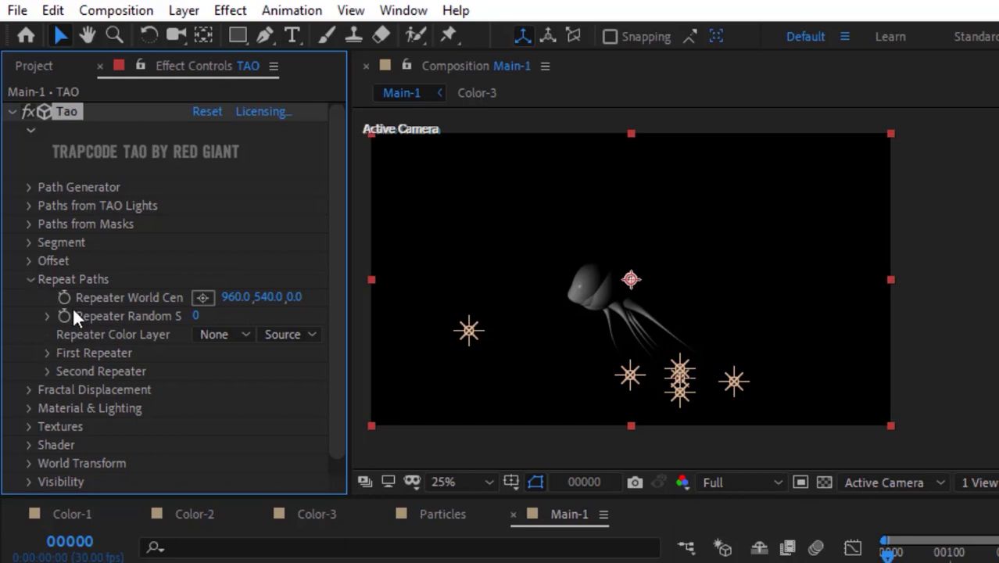
pyautogui.keyDown('alt'); pyautogui.click(61, 296); pyautogui.keyUp('alt')
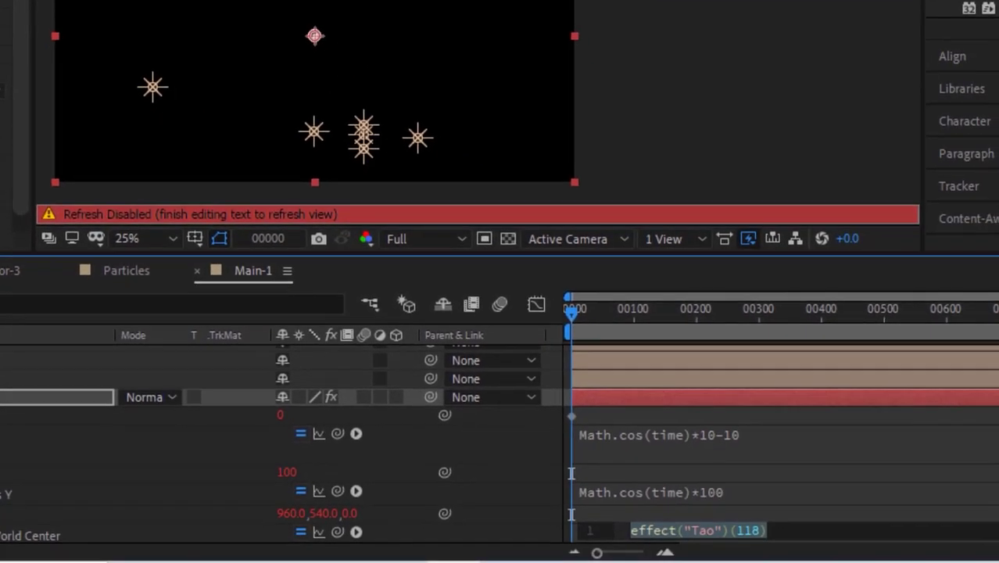
pyautogui.write('wig')
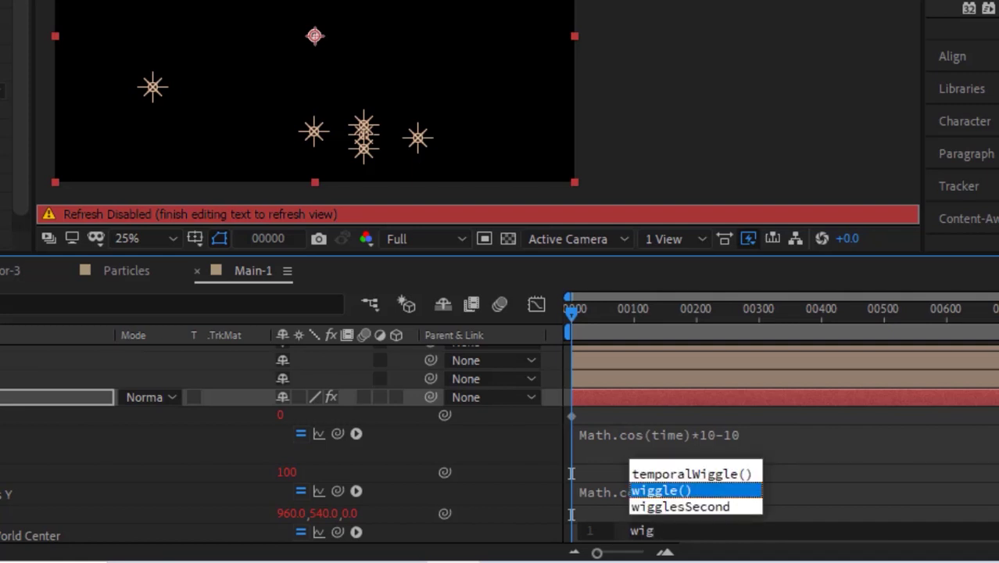
pyautogui.write('gle().2,400')
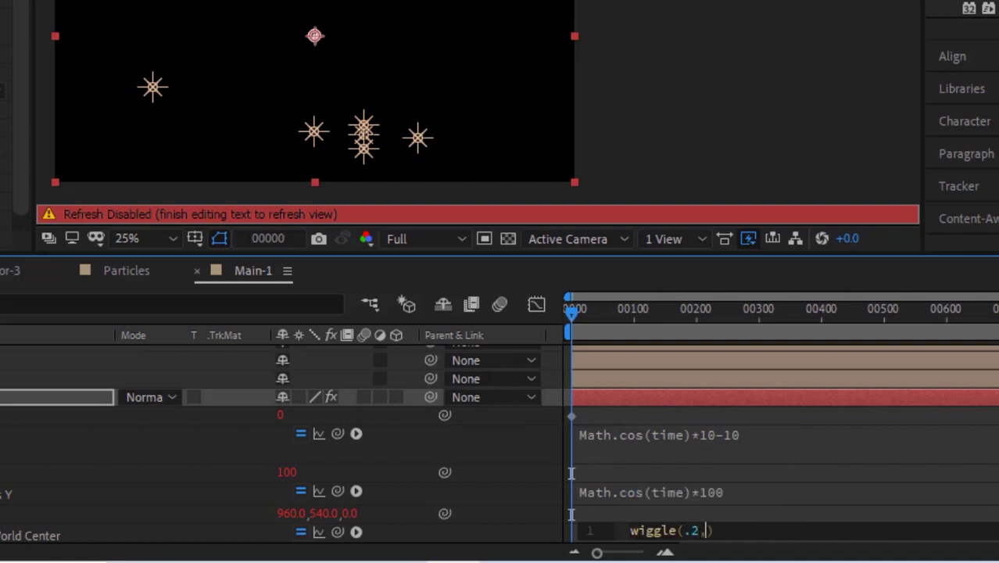
pyautogui.click(527, 453)
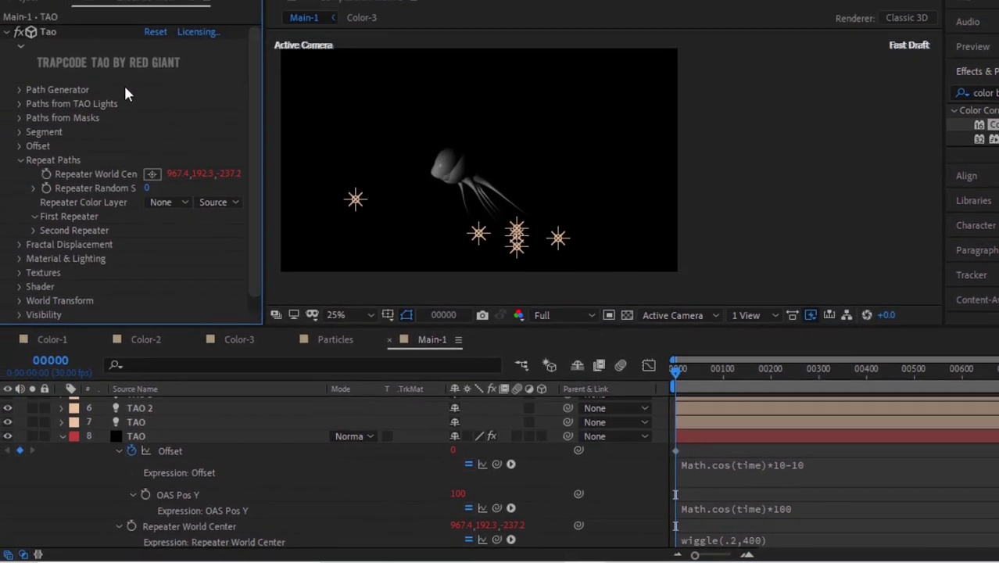
# Step: Set the First Repeater's R1 Repetitions to 1 and R1 World Pos X to 1246
pyautogui.scroll(-3, 144, 81)
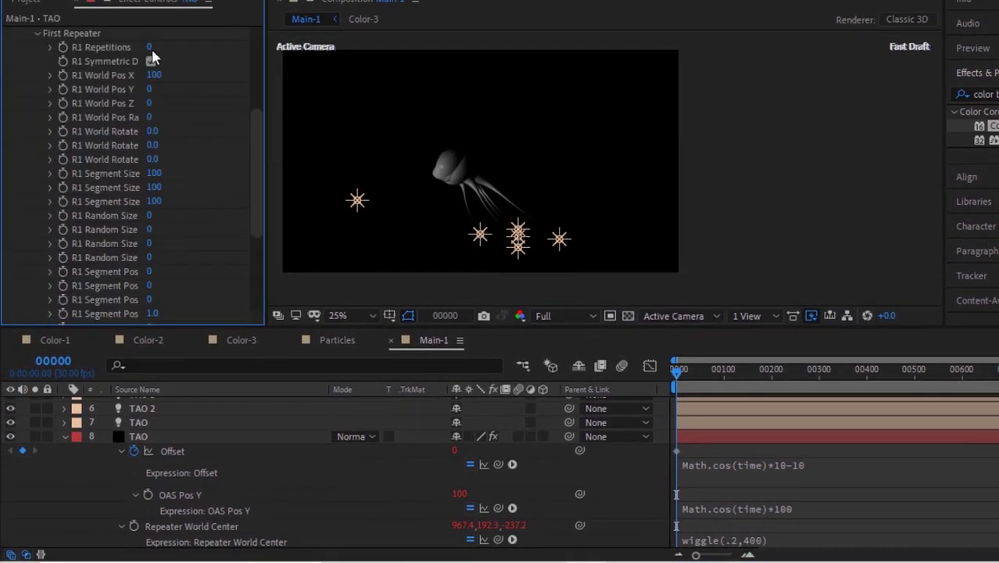
pyautogui.click(149, 48)
pyautogui.press('Tab')
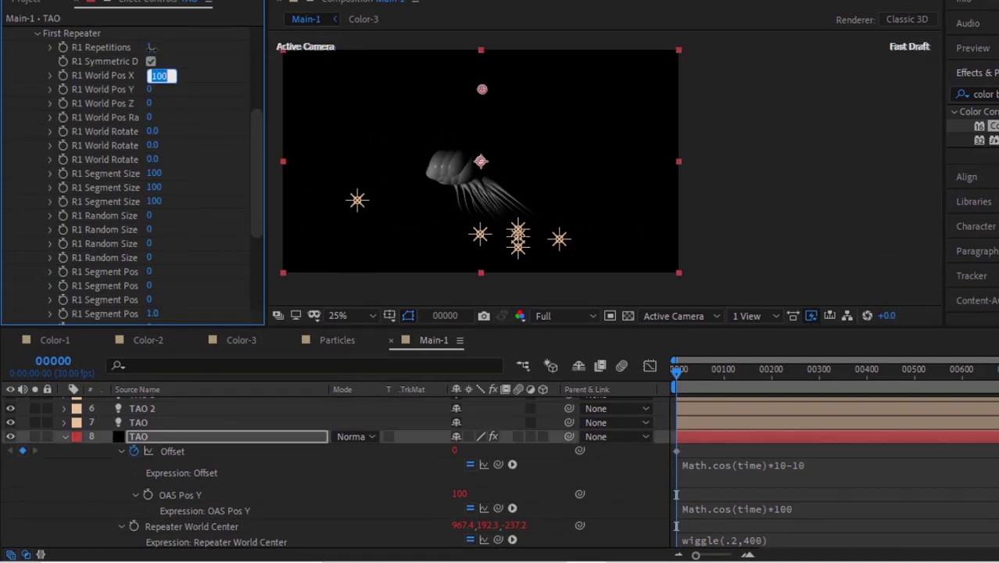
pyautogui.write('1246')
pyautogui.press('Tab')
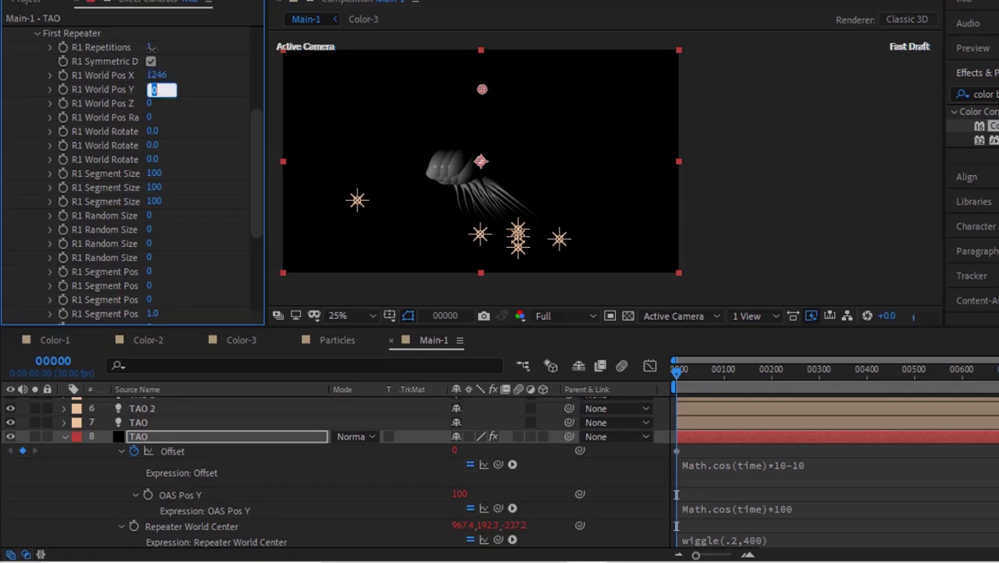
pyautogui.press('Tab')
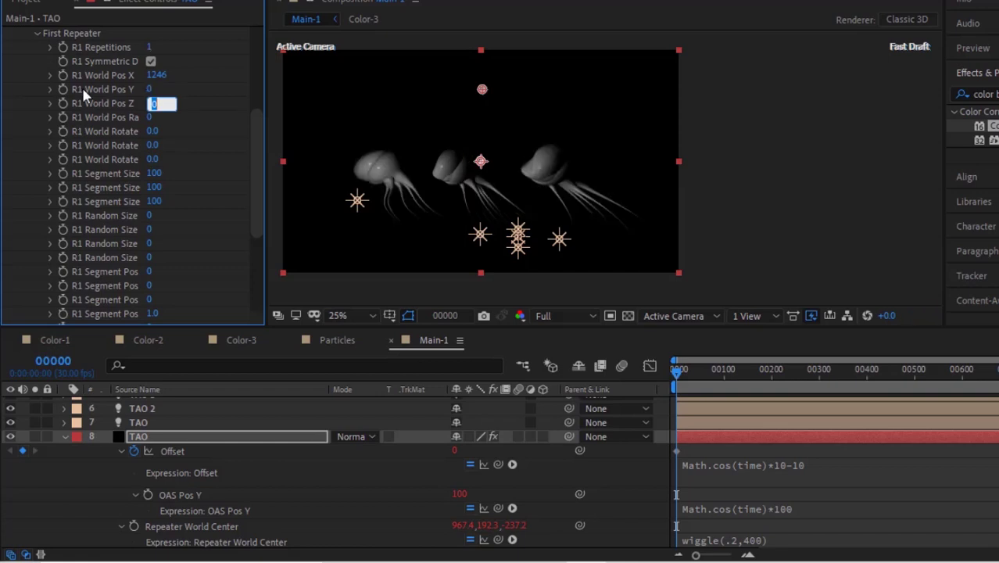
# Step: Add the expression wiggle(.1,600) to the First Repeater's R1 World Pos Random property
pyautogui.keyDown('alt'); pyautogui.click(63, 119); pyautogui.keyUp('alt')
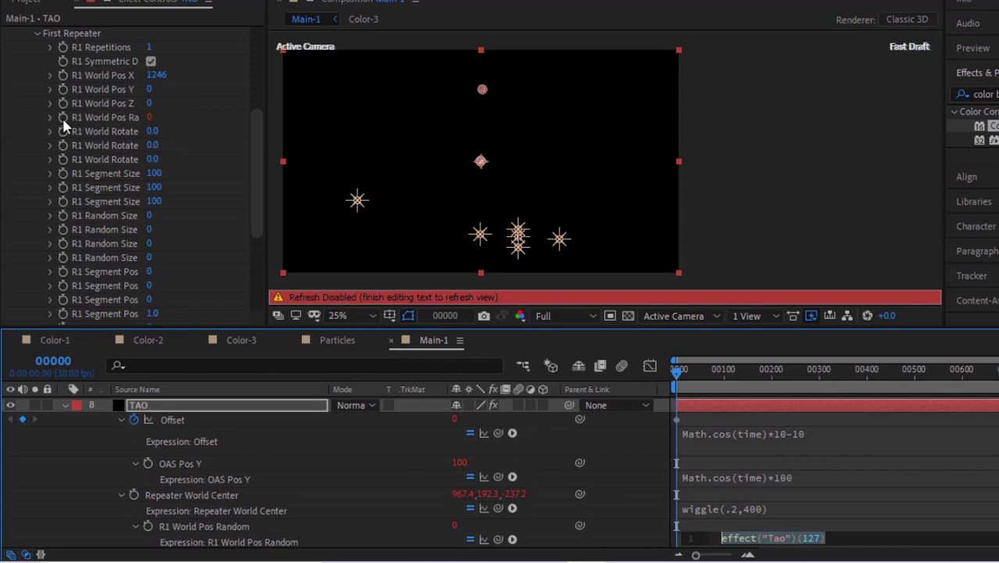
pyautogui.write('wiggle(')
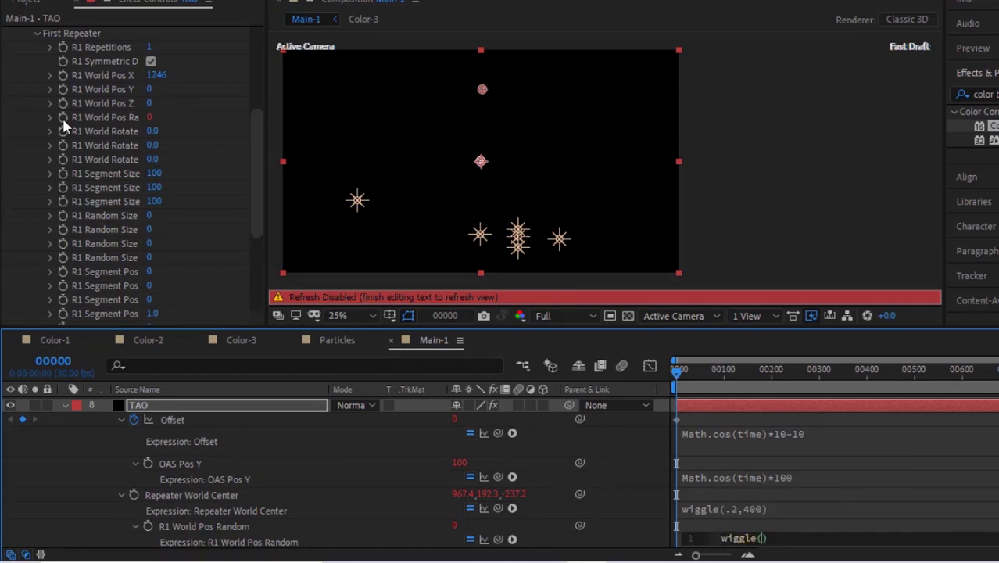
pyautogui.write('.1,600')
pyautogui.click(228, 143)
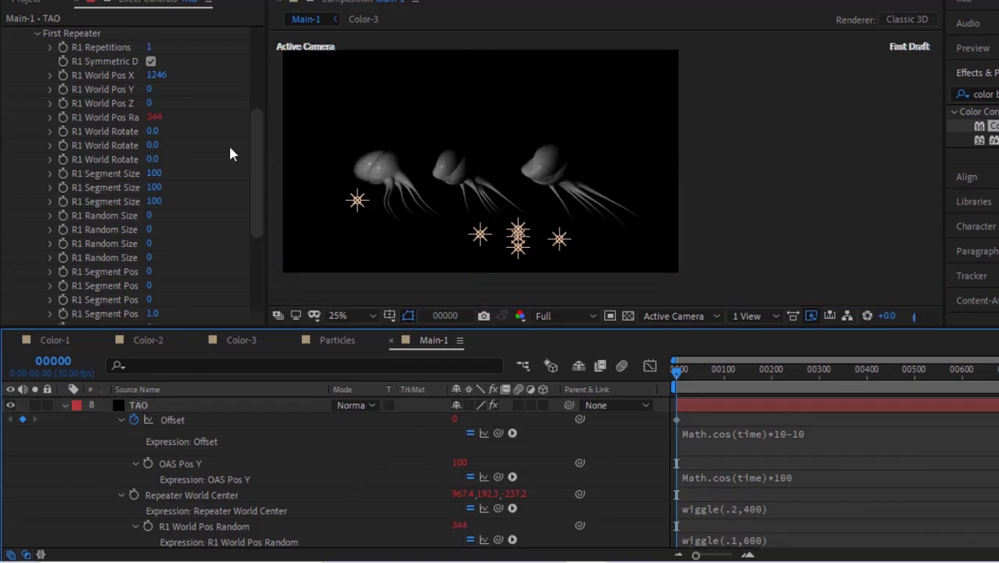
# Step: Set the First Repeater's first R1 World Rotate value to -5.9 and its third to -18.5
pyautogui.click(152, 130)
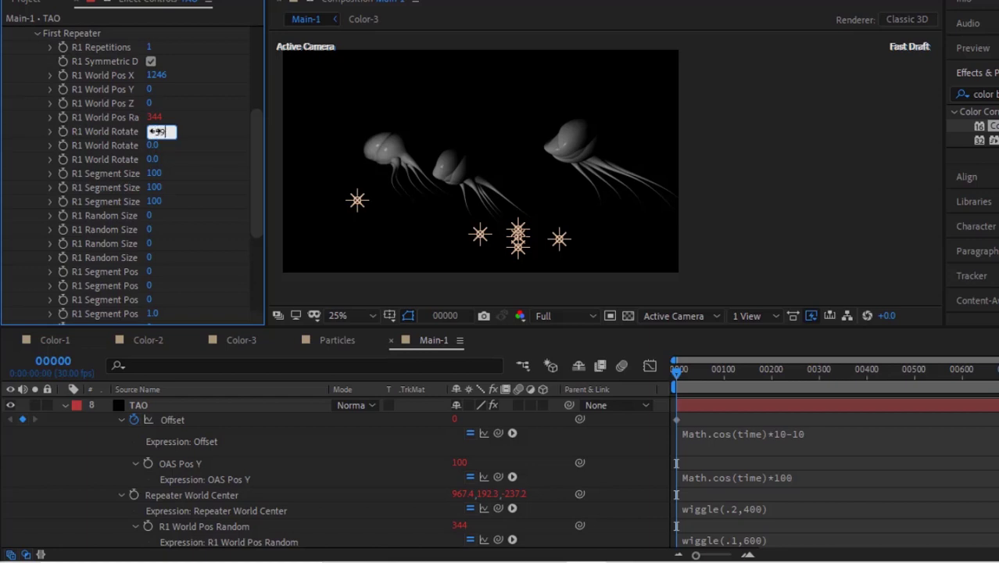
pyautogui.write('9')
pyautogui.press('Tab')
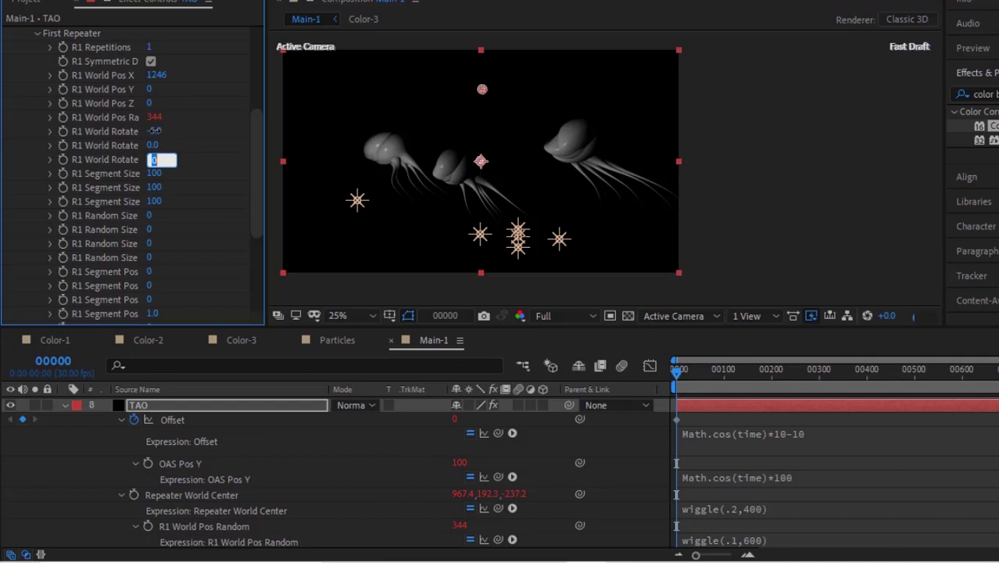
pyautogui.write('-18.5')
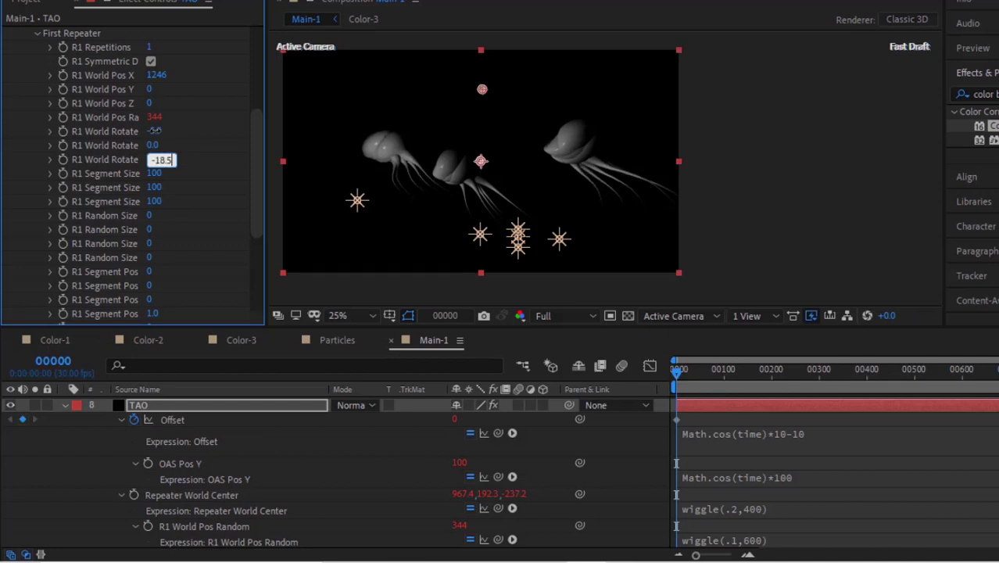
pyautogui.press('Return')
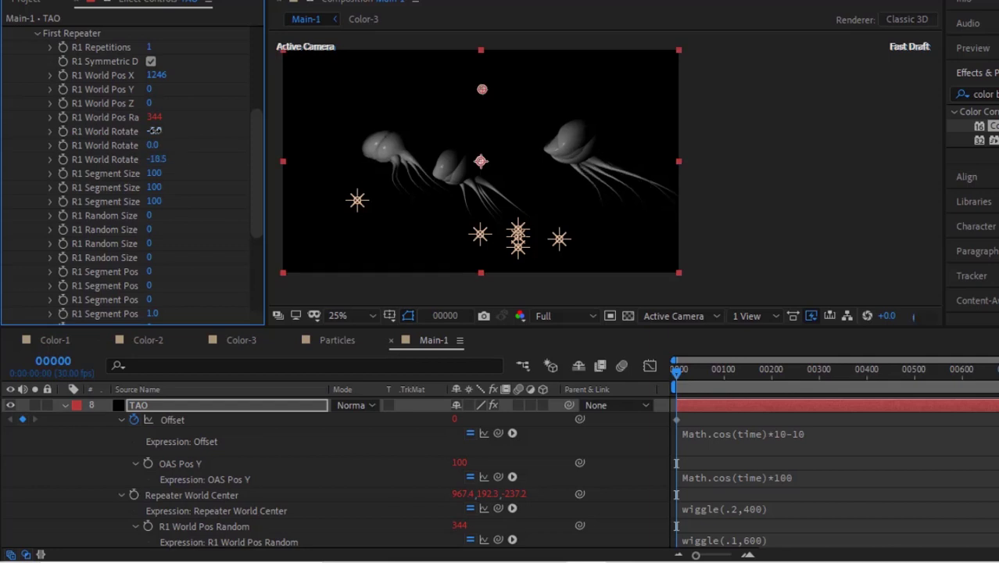
pyautogui.moveTo(154, 131); pyautogui.dragTo(176, 240)
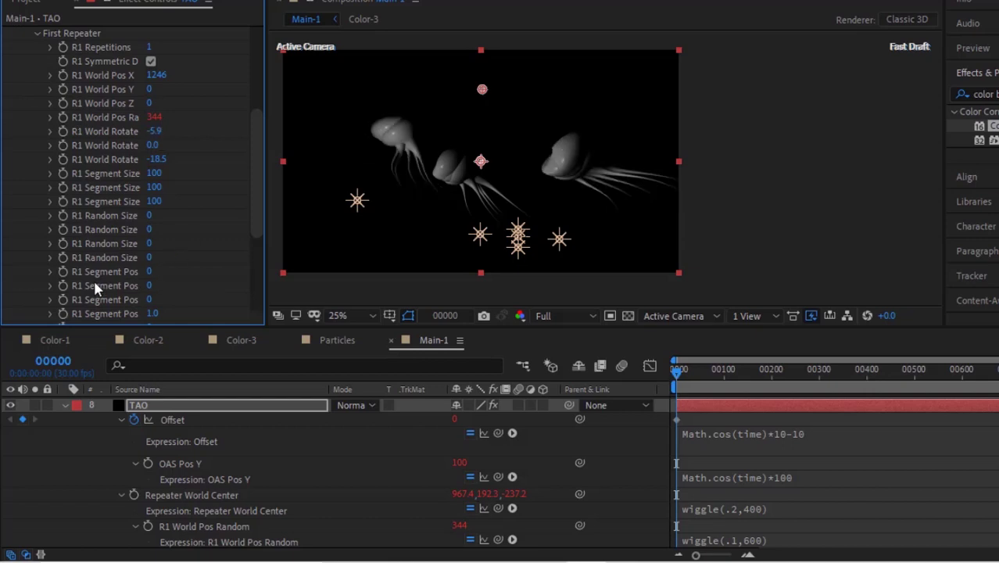
# Step: Add the expression wiggle(.2,300) to R1 Segment Pos X and copy it to R1 Segment Pos Y
pyautogui.keyDown('alt'); pyautogui.click(64, 271); pyautogui.keyUp('alt')
pyautogui.write('wig')
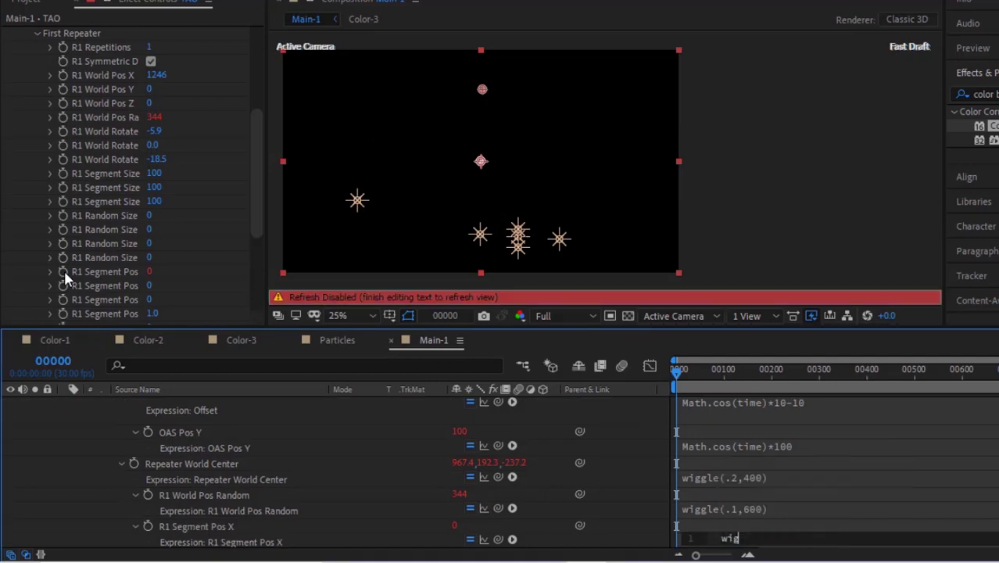
pyautogui.write('gle().2,300')
pyautogui.hotkey('ctrl', 'a')
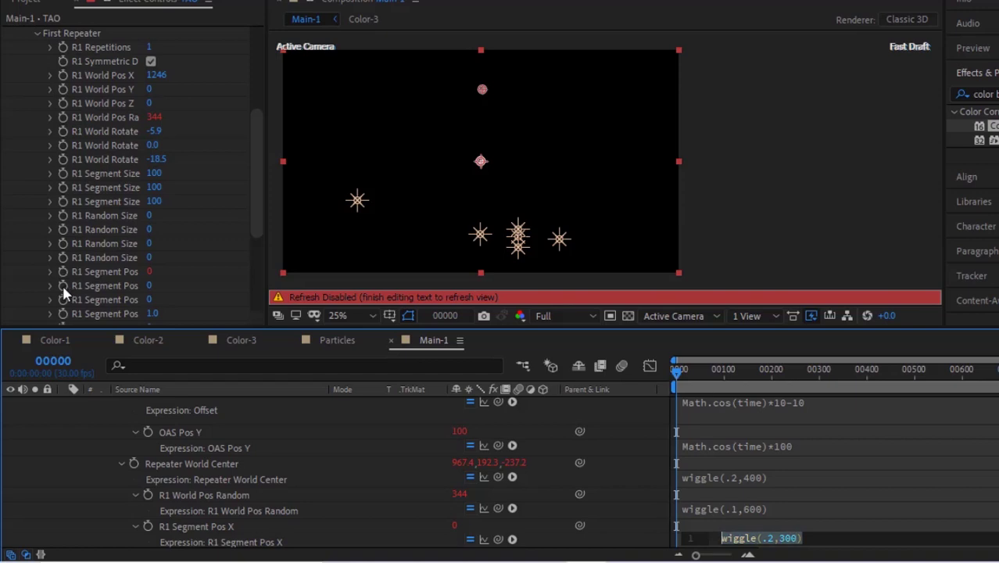
pyautogui.hotkey('ctrl', 'c')
pyautogui.keyDown('alt'); pyautogui.click(62, 285); pyautogui.keyUp('alt')
pyautogui.hotkey('ctrl', 'v')
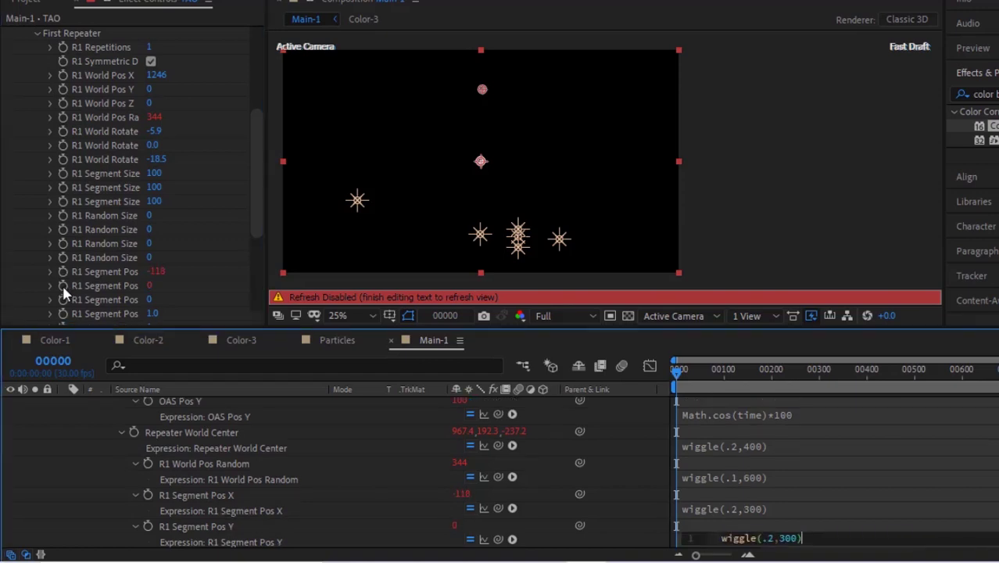
# Step: Add the expression wiggle(.2,300) to the First Repeater's R1 Segment Pos Z
pyautogui.keyDown('alt'); pyautogui.click(64, 300); pyautogui.keyUp('alt')
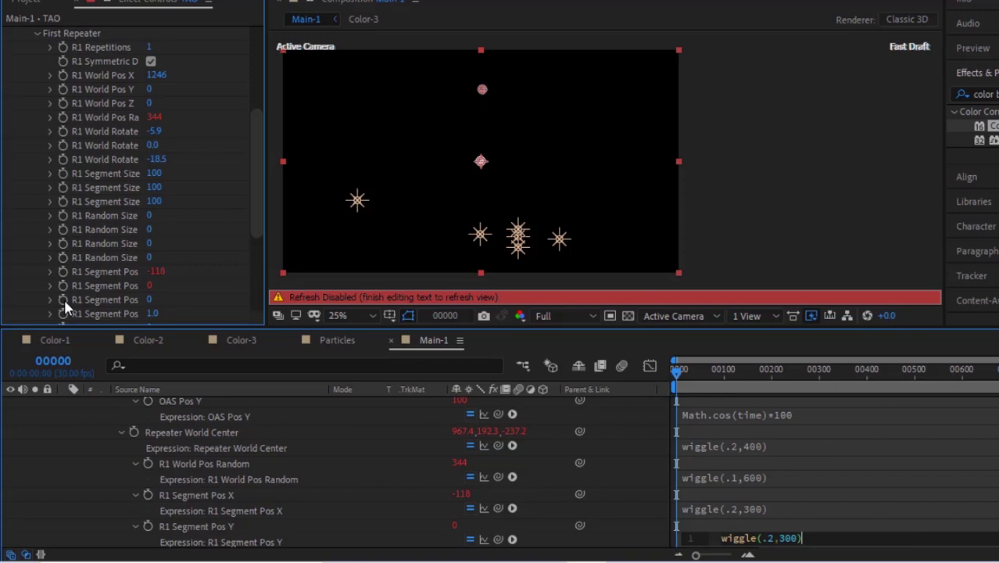
pyautogui.keyDown('alt'); pyautogui.click(64, 300); pyautogui.keyUp('alt')
pyautogui.hotkey('ctrl', 'v')
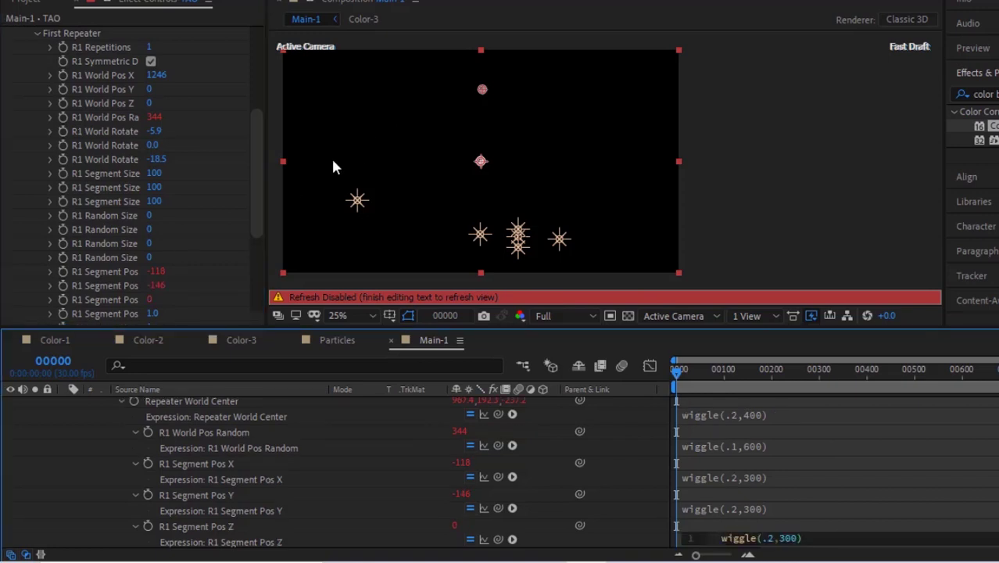
pyautogui.scroll(-2, 178, 205)
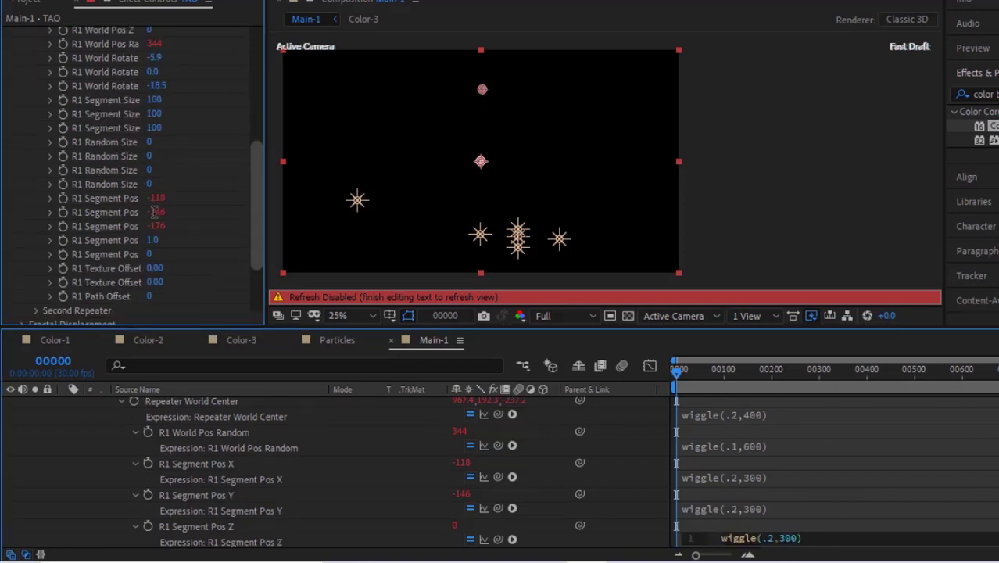
pyautogui.click(160, 221)
pyautogui.scroll(-1, 154, 223)
pyautogui.press('Tab')
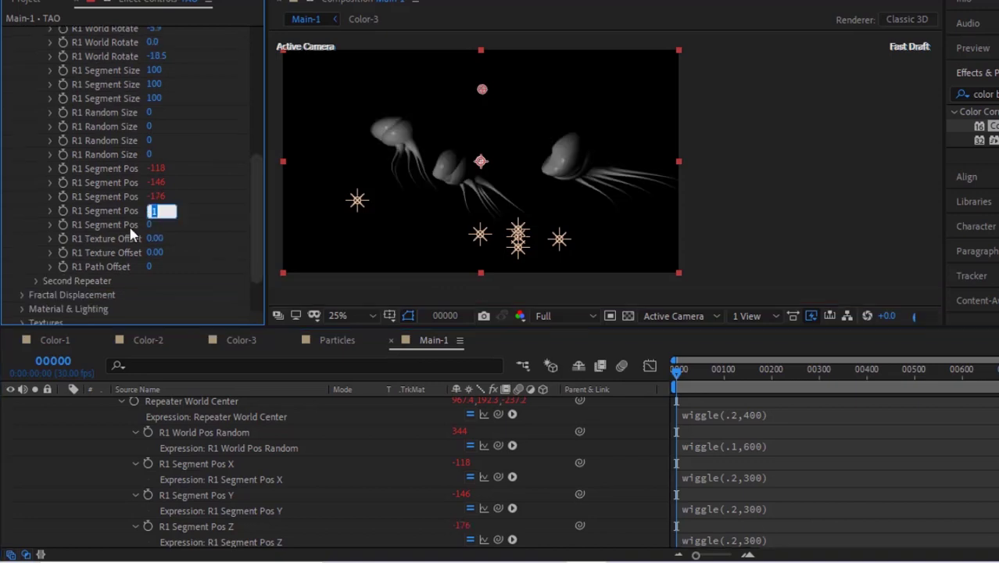
# Step: Give the First Repeater's R1 Segment Pos Random the expression wiggle(.2,400)
pyautogui.keyDown('alt'); pyautogui.click(64, 225); pyautogui.keyUp('alt')
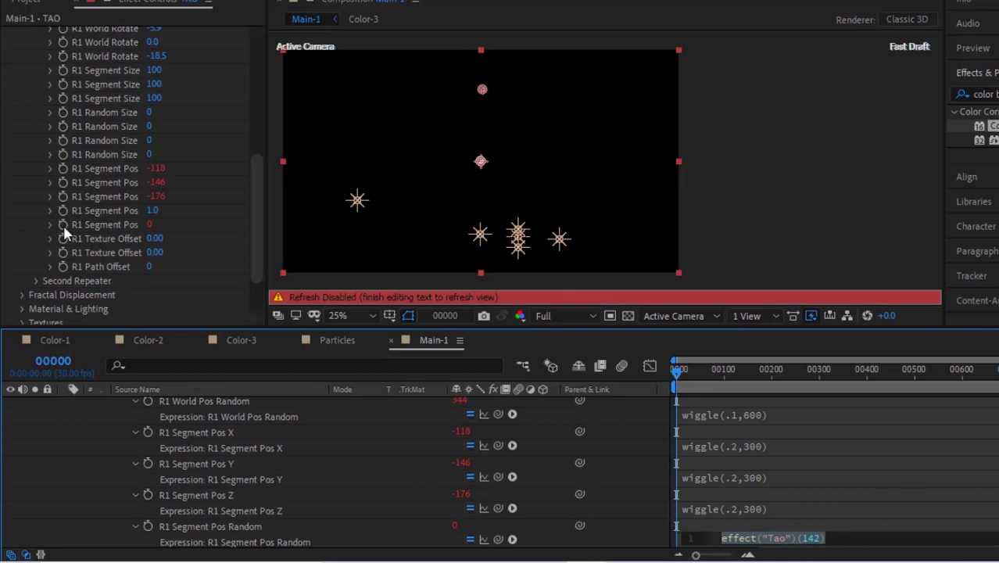
pyautogui.hotkey('ctrl', 'v')
pyautogui.press('Left')
pyautogui.press('Left')
pyautogui.press('Left')
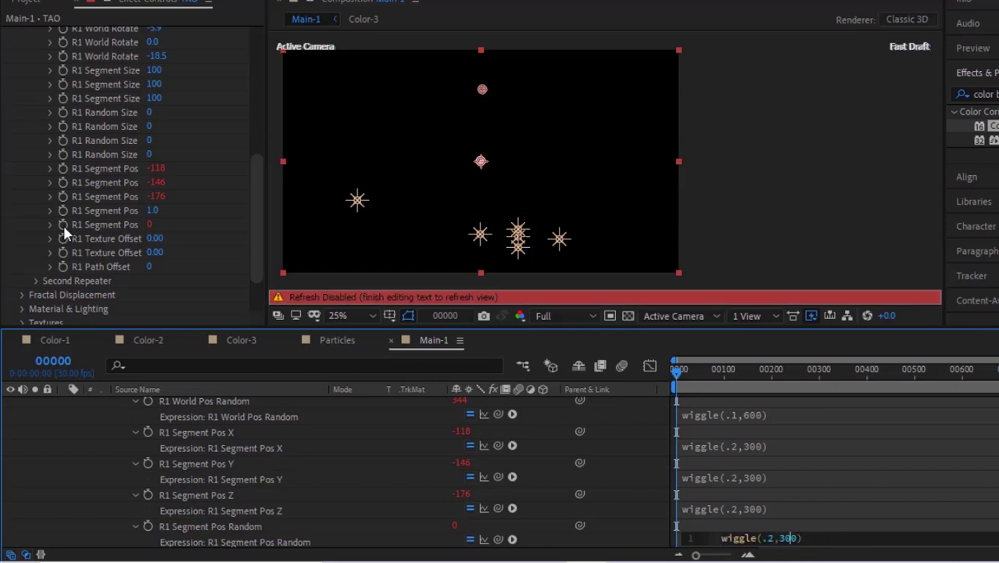
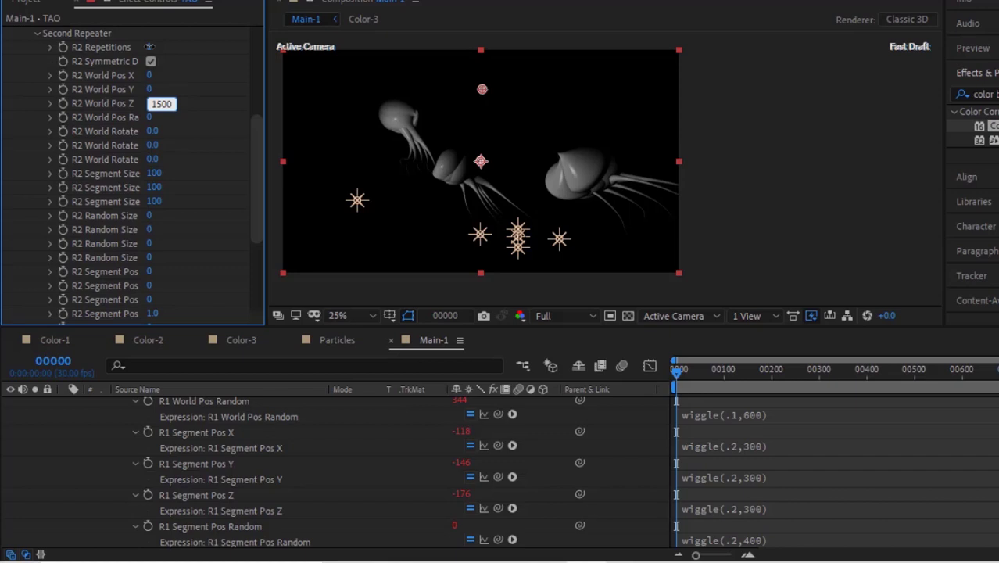
# Step: Set the Second Repeater's R2 World Pos Z to 1500 and add wiggle(.2,300) to R2 Segment Pos X
pyautogui.press('Return')
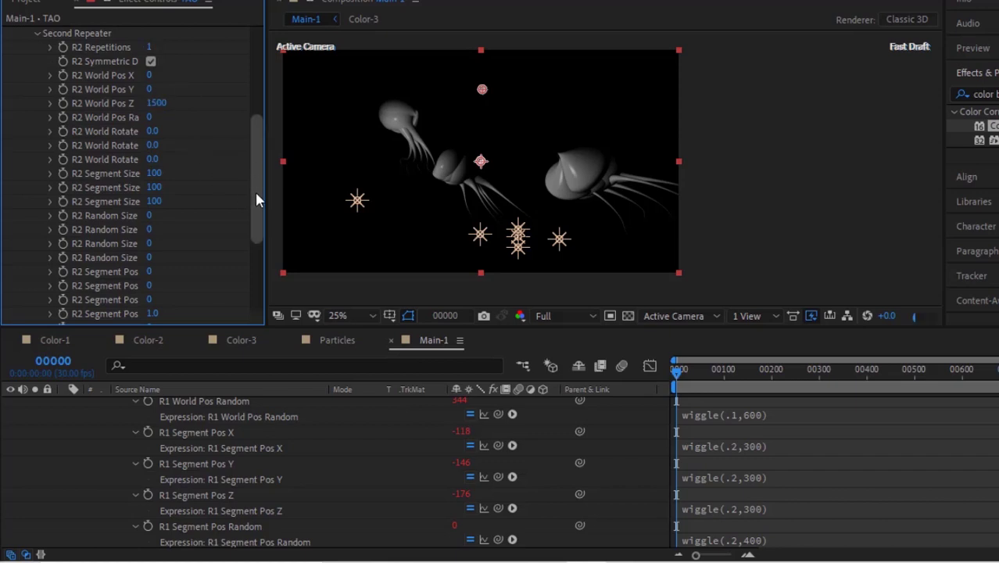
pyautogui.scroll(-4, 257, 193)
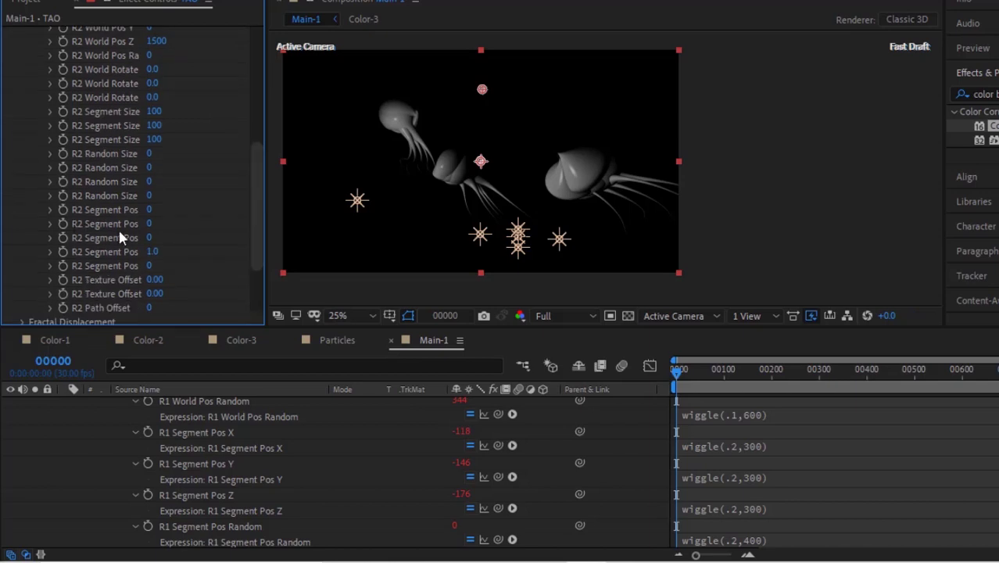
pyautogui.keyDown('alt'); pyautogui.click(62, 209); pyautogui.keyUp('alt')
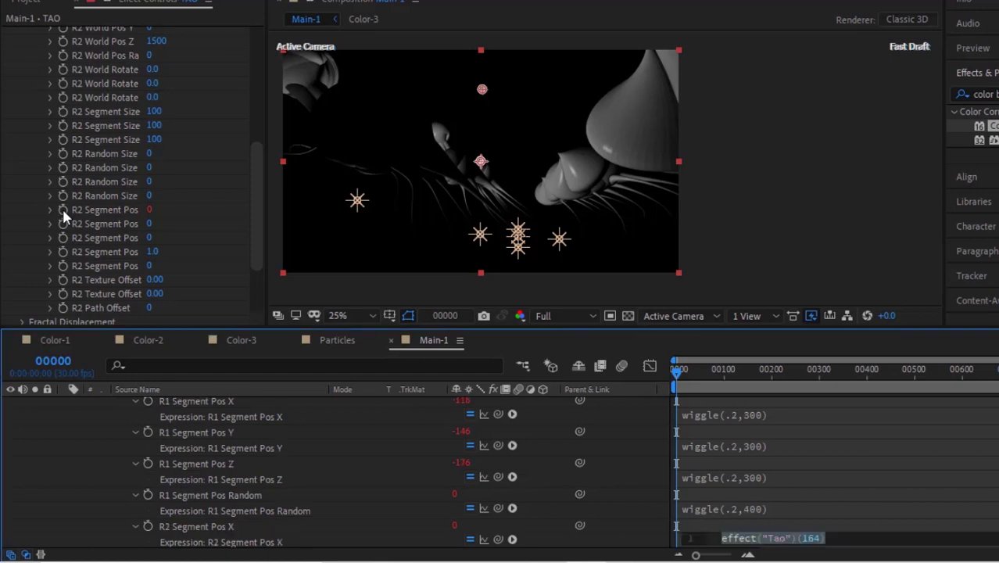
pyautogui.write('wiggle(.2,300)')
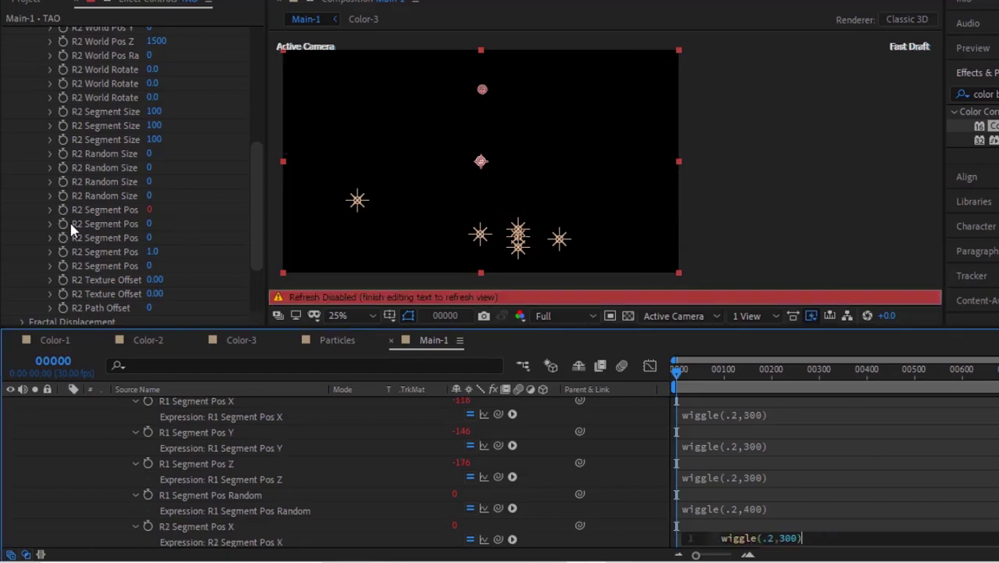
pyautogui.click(66, 221)
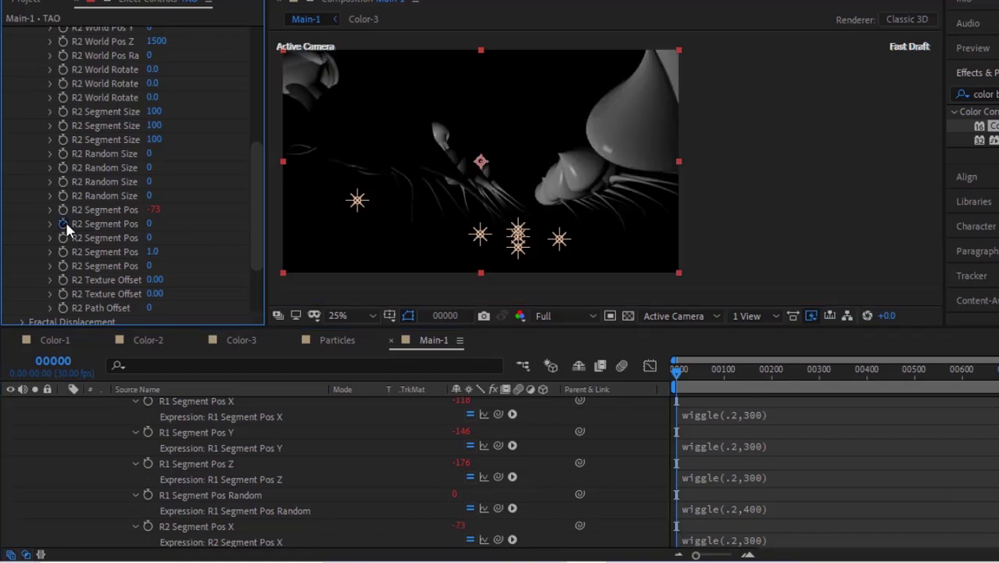
# Step: Add the expression wiggle(.2,300) to both R2 Segment Pos Y and R2 Segment Pos Z
pyautogui.keyDown('alt'); pyautogui.click(66, 223); pyautogui.keyUp('alt')
pyautogui.write('wiggle(.2,300)')
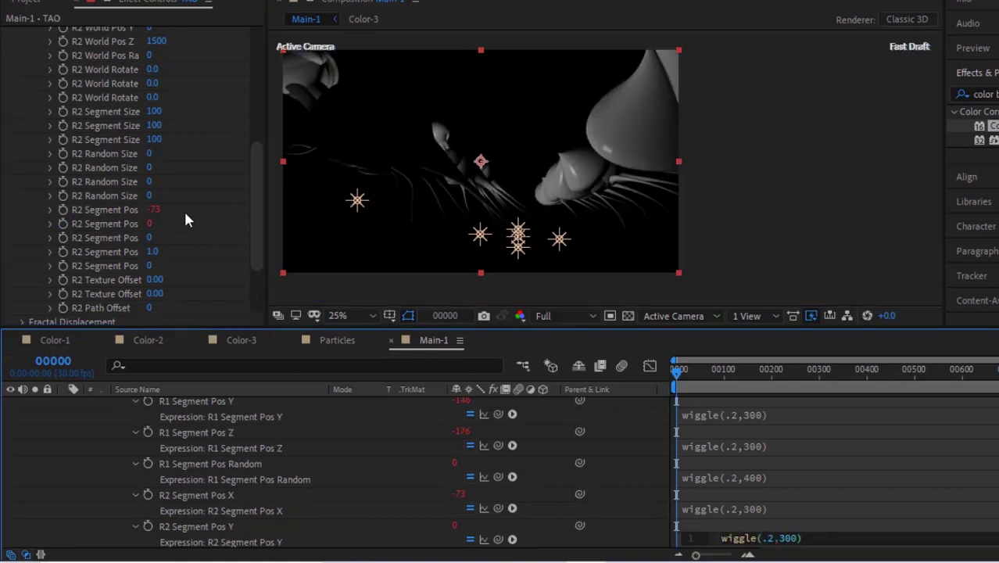
pyautogui.click(184, 211)
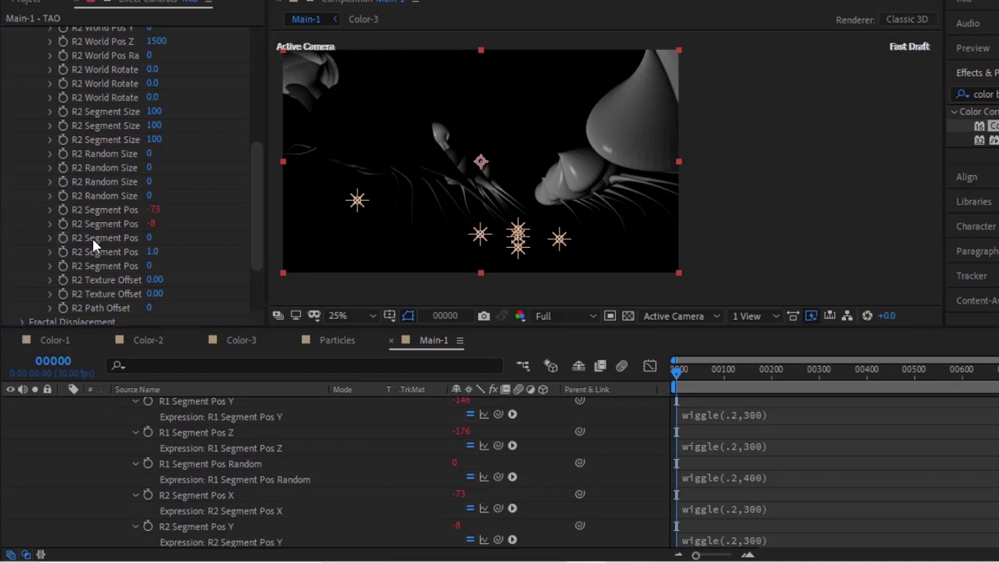
pyautogui.hotkey('alt', 'shift', '=')
pyautogui.write('wiggle(.2,300)')
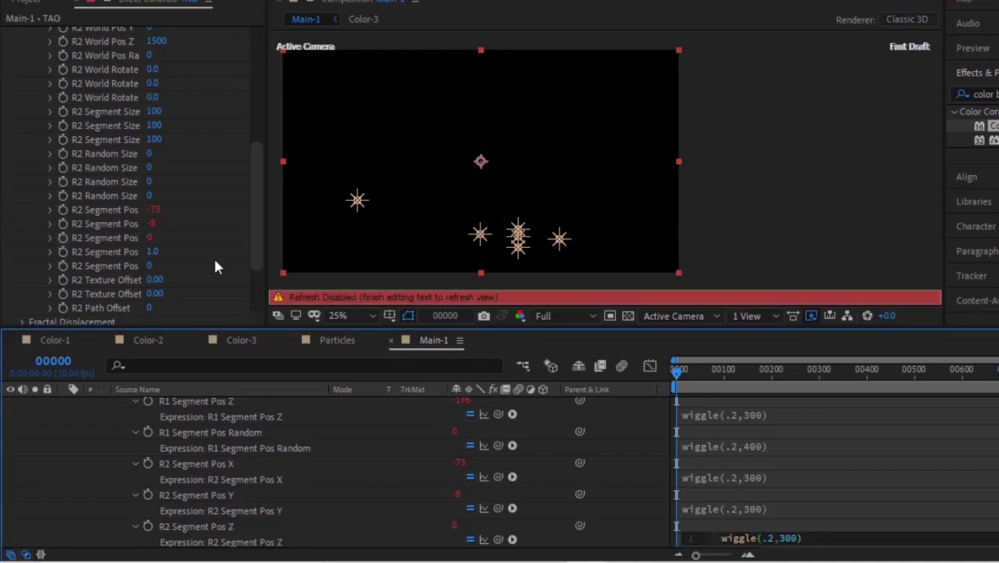
pyautogui.click(217, 267)
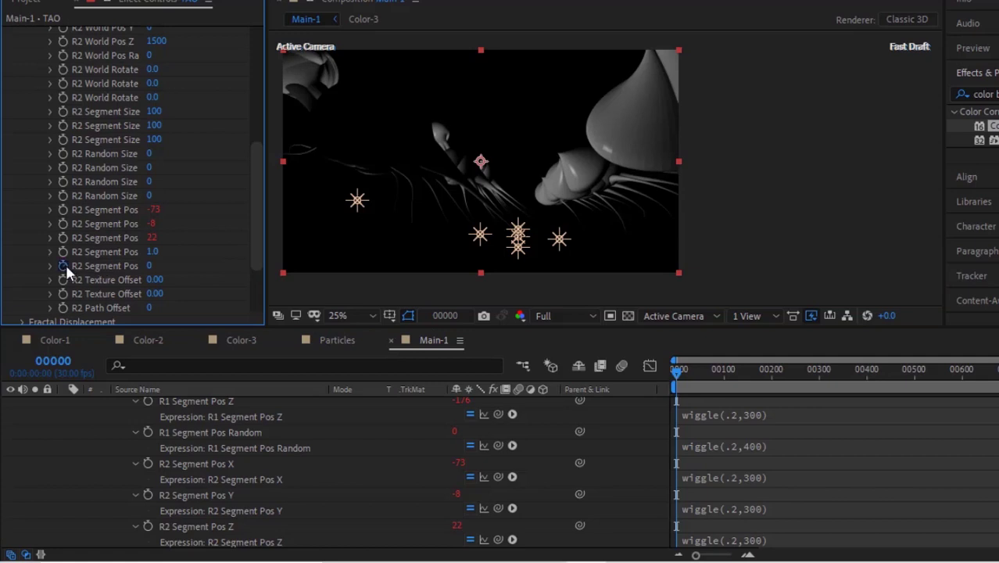
# Step: Give the Second Repeater's R2 Segment Pos Random the expression wiggle(.2,400)
pyautogui.keyDown('alt'); pyautogui.click(63, 266); pyautogui.keyUp('alt')
pyautogui.write('wiggle(.2,300)')
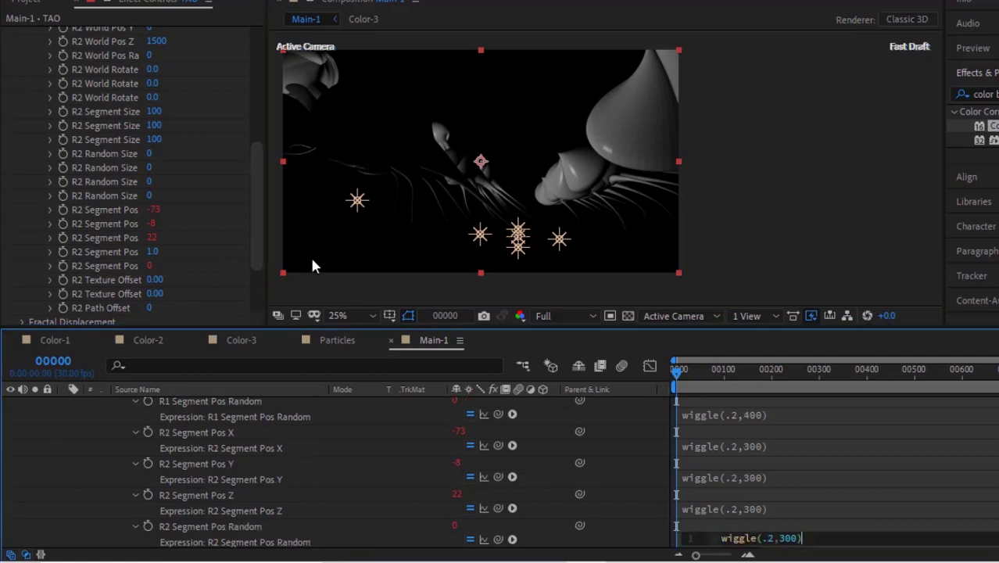
pyautogui.press('Left')
pyautogui.press('Left')
pyautogui.press('Left')
pyautogui.press('BackSpace')
pyautogui.write('4')
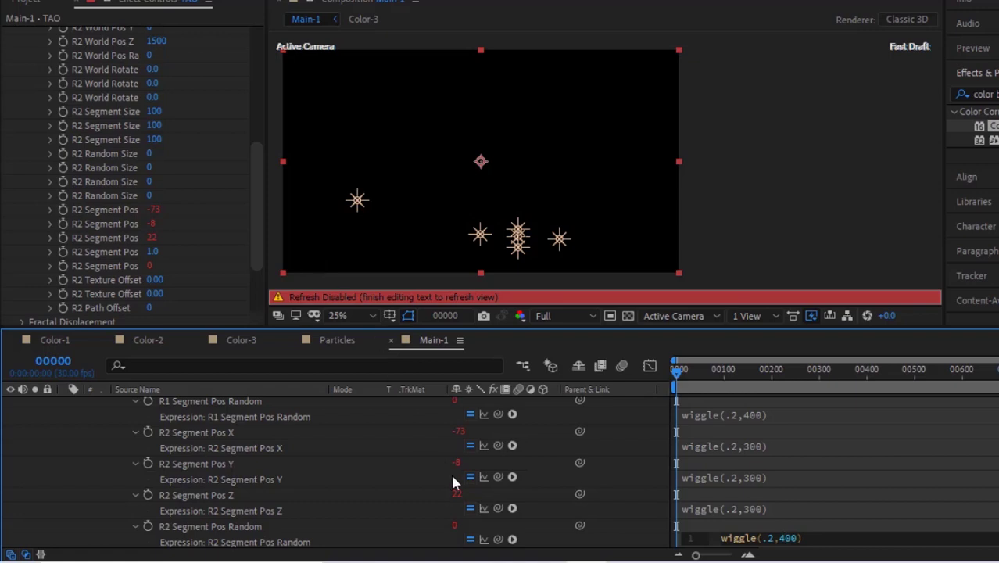
pyautogui.click(286, 294)
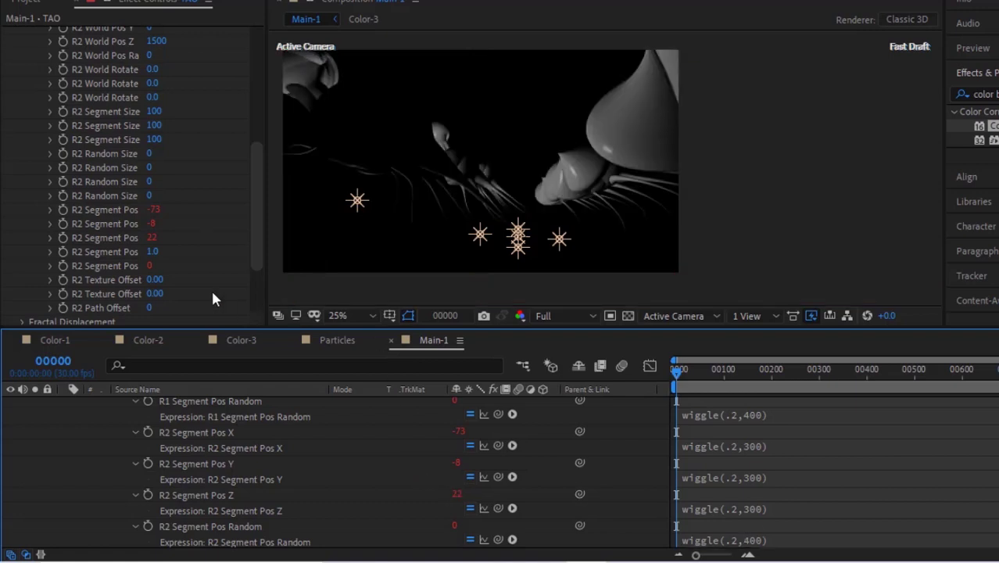
# Step: Set R2 Path Offset to 3 and collapse the Second Repeater and Repeat Paths groups
pyautogui.click(151, 309)
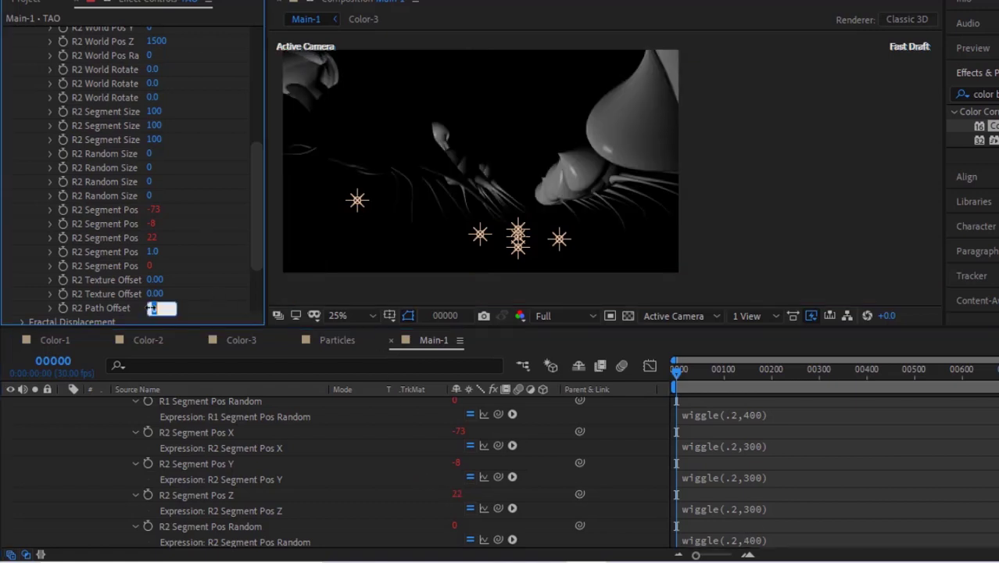
pyautogui.click(285, 77)
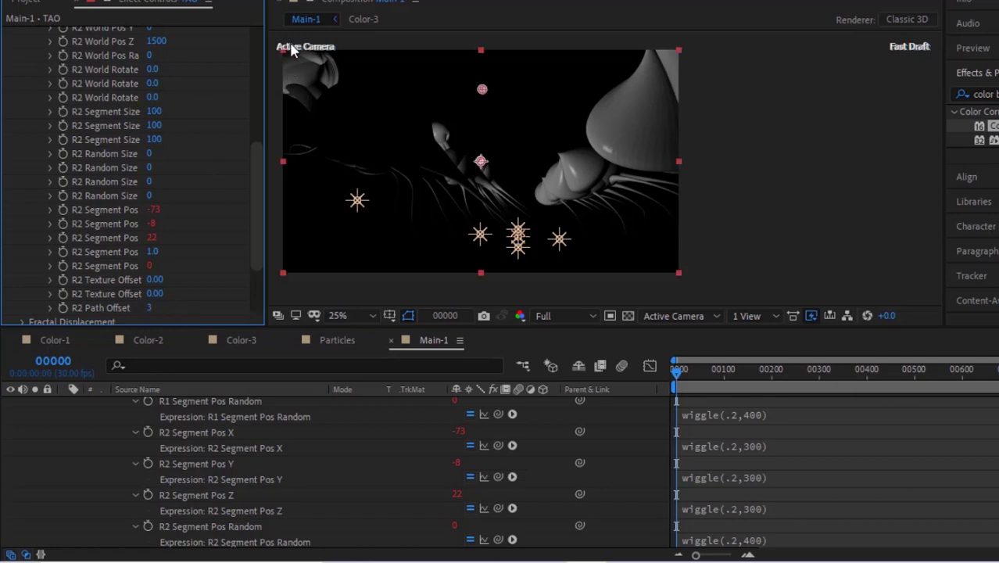
pyautogui.scroll(8, 260, 79)
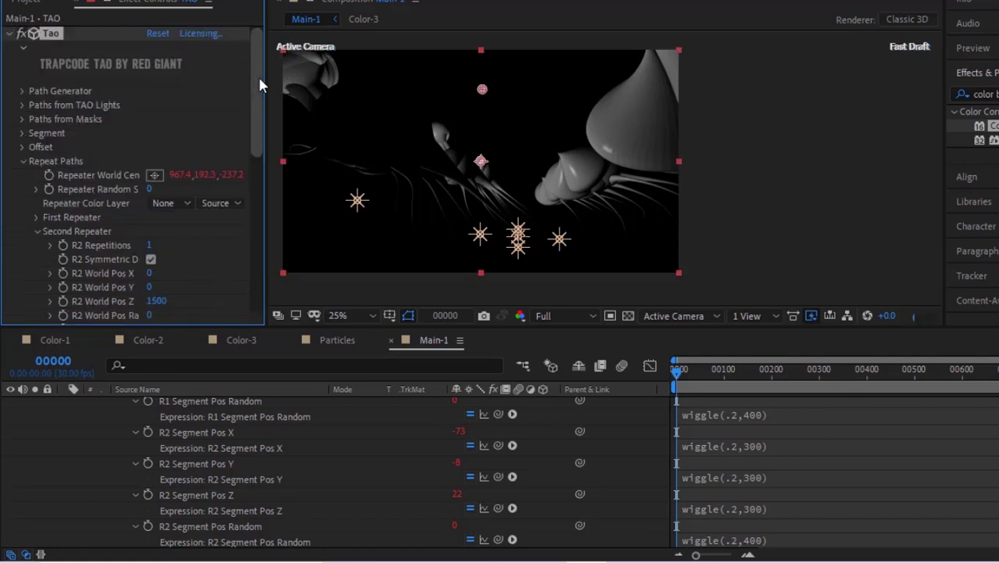
pyautogui.click(37, 231)
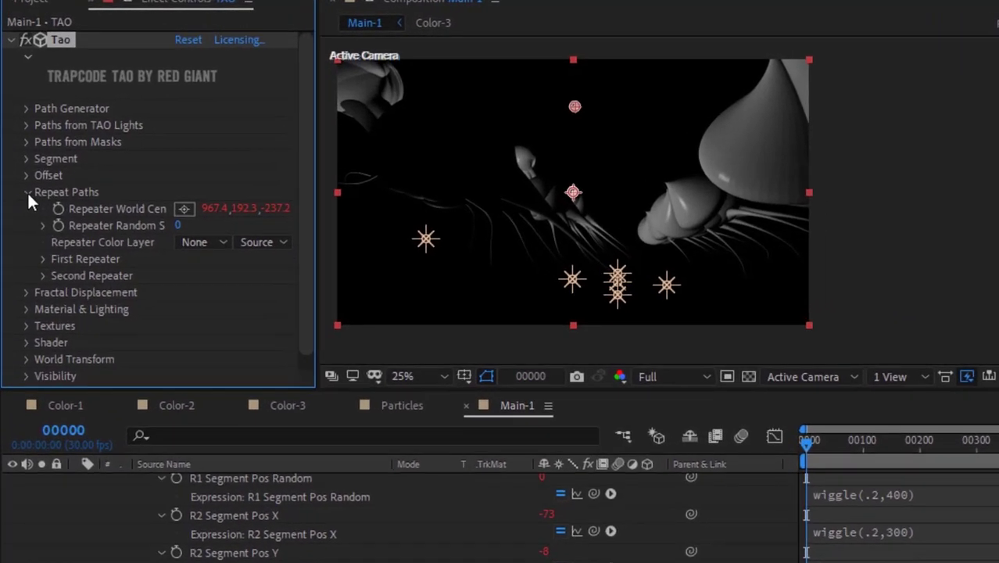
pyautogui.click(23, 161)
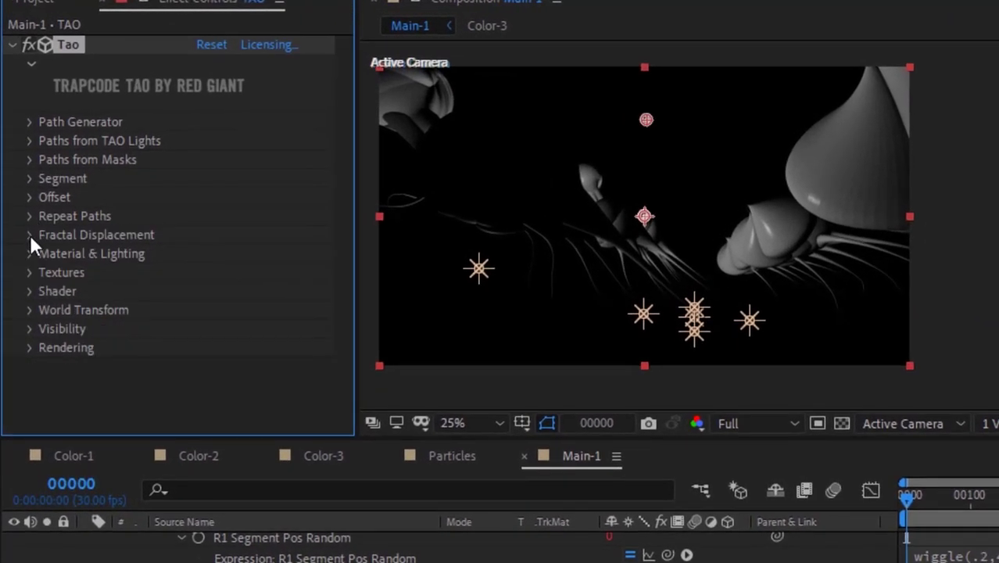
# Step: Set the Fractal Type in Tao's Fractal Displacement settings to Multi SmoothRidge
pyautogui.click(30, 234)
pyautogui.scroll(-2, 32, 236)
pyautogui.click(215, 180)
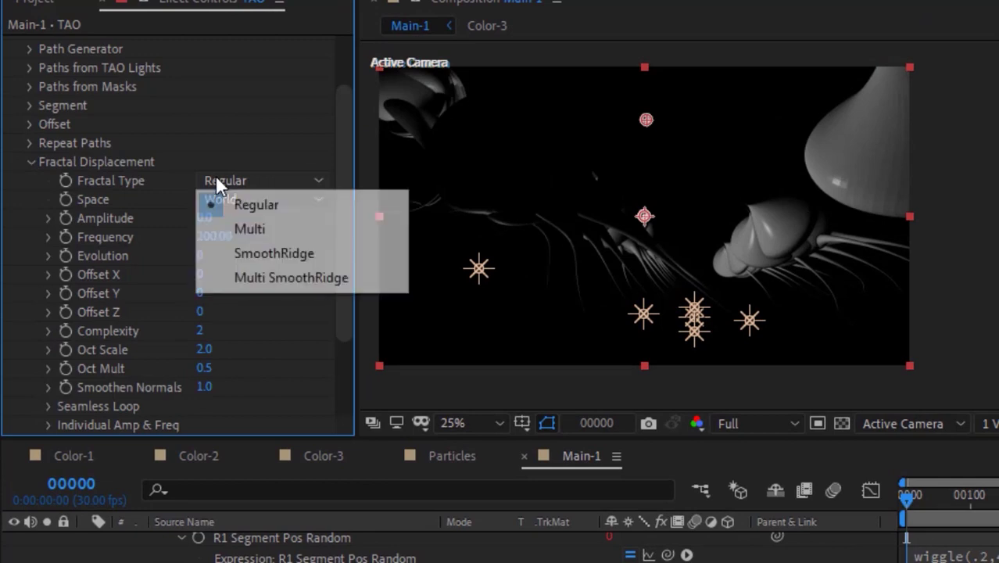
pyautogui.click(247, 277)
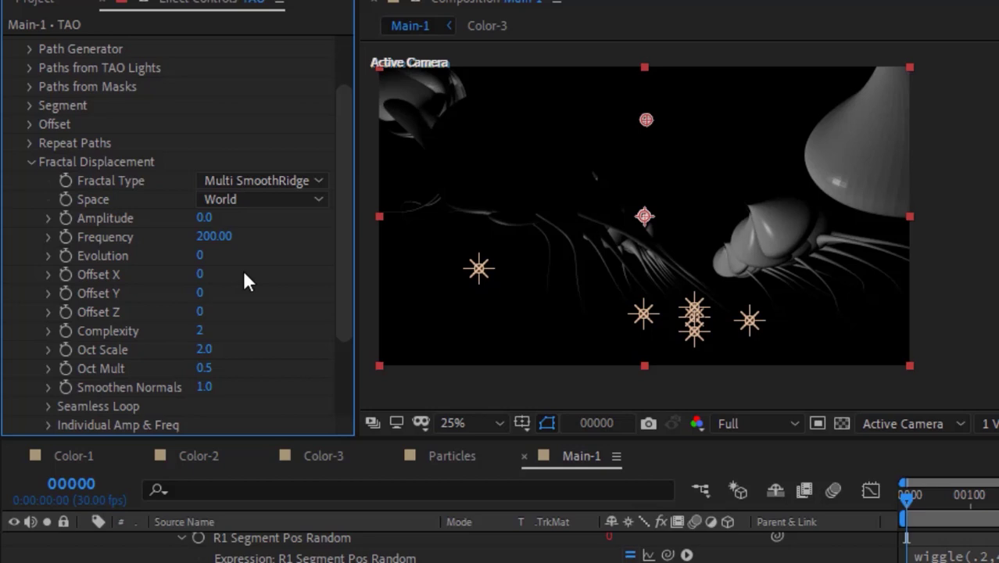
# Step: Set the Fractal Displacement Amplitude to 300 and Frequency to 30
pyautogui.click(203, 218)
pyautogui.write('30')
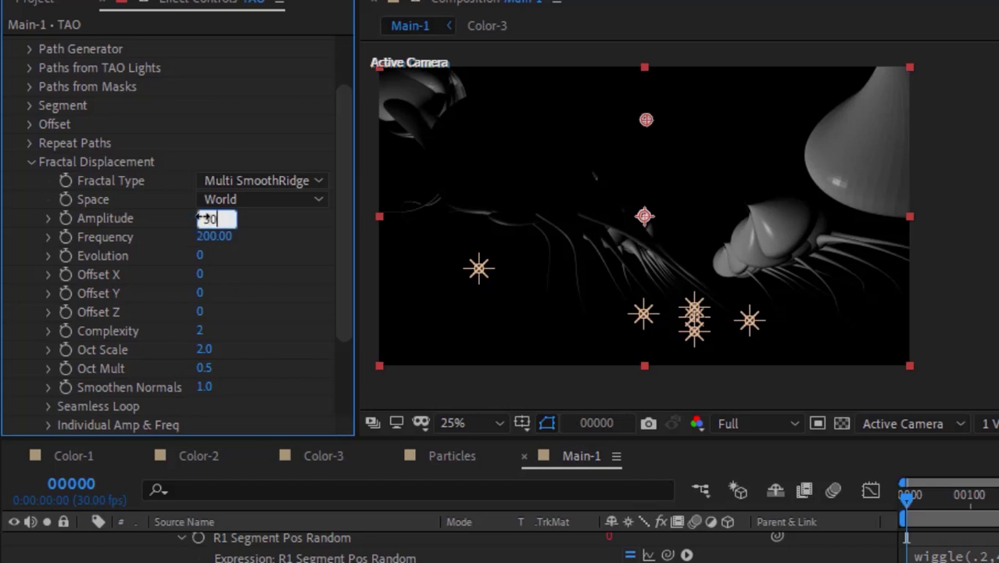
pyautogui.write('0')
pyautogui.press('Return')
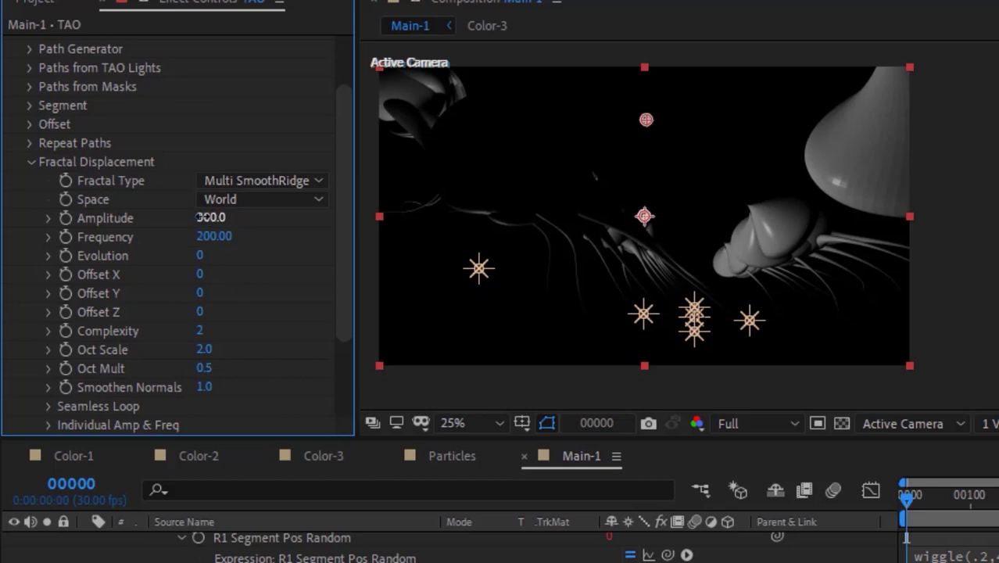
pyautogui.click(214, 237)
pyautogui.write('30')
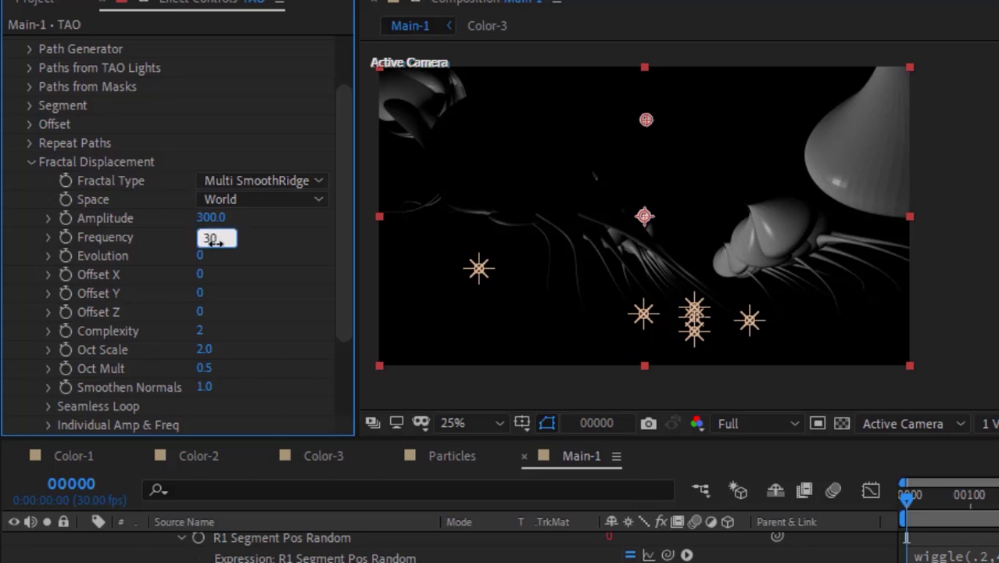
pyautogui.press('Return')
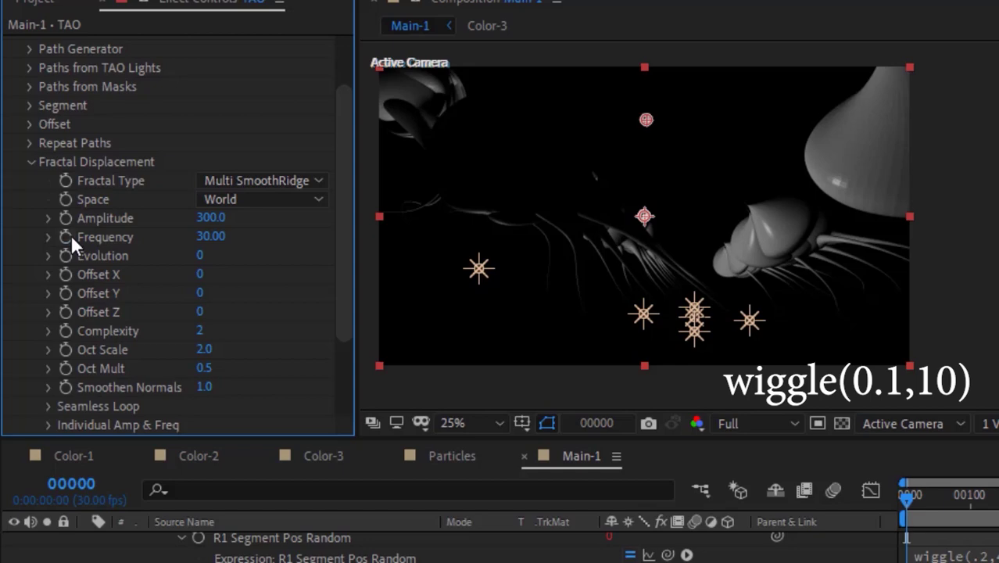
# Step: Add the expression wiggle(.1,10) to the Fractal Displacement Frequency
pyautogui.keyDown('alt'); pyautogui.click(68, 237); pyautogui.keyUp('alt')
pyautogui.write('wig')
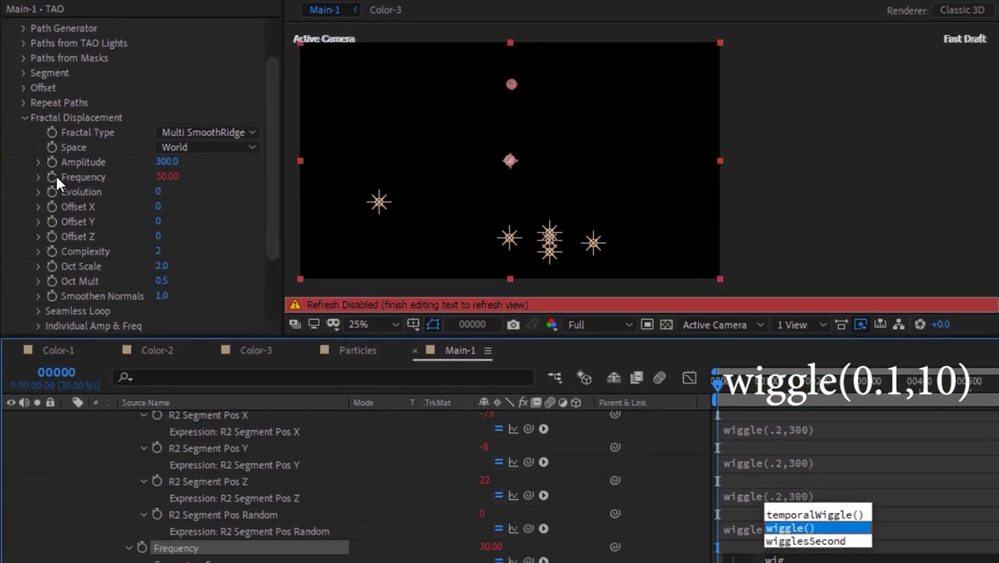
pyautogui.write('gle(.1,10')
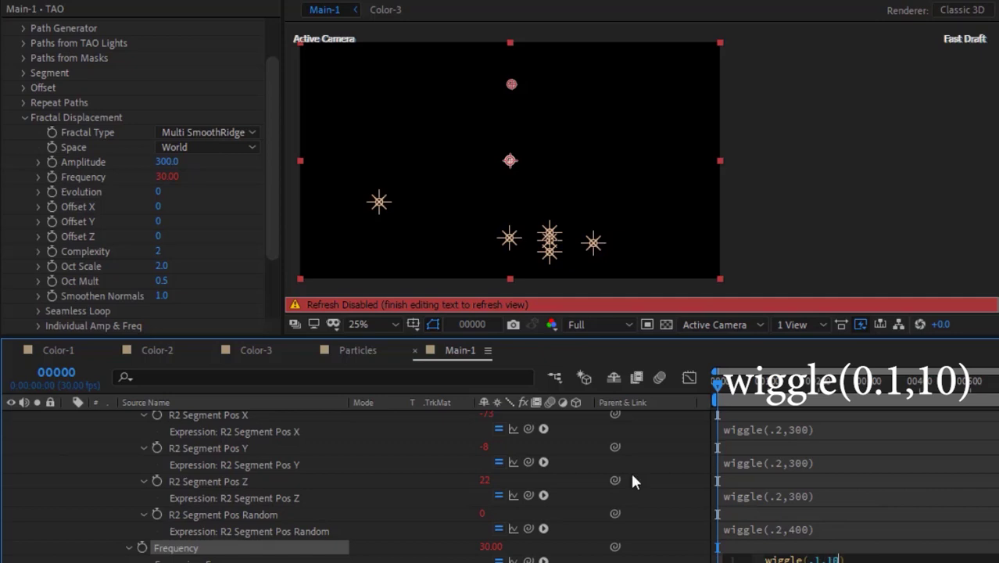
pyautogui.click(648, 483)
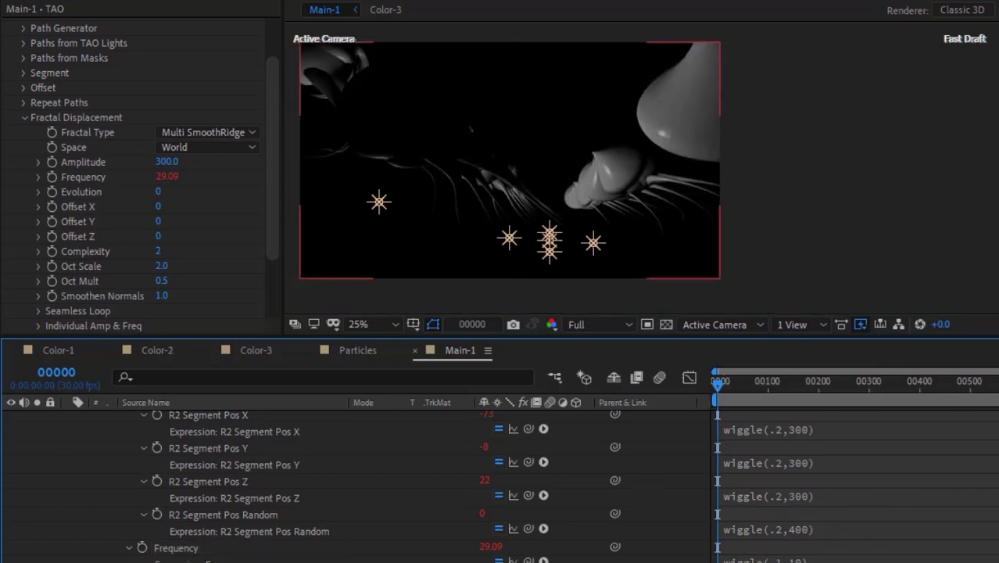
pyautogui.scroll(5, 468, 484)
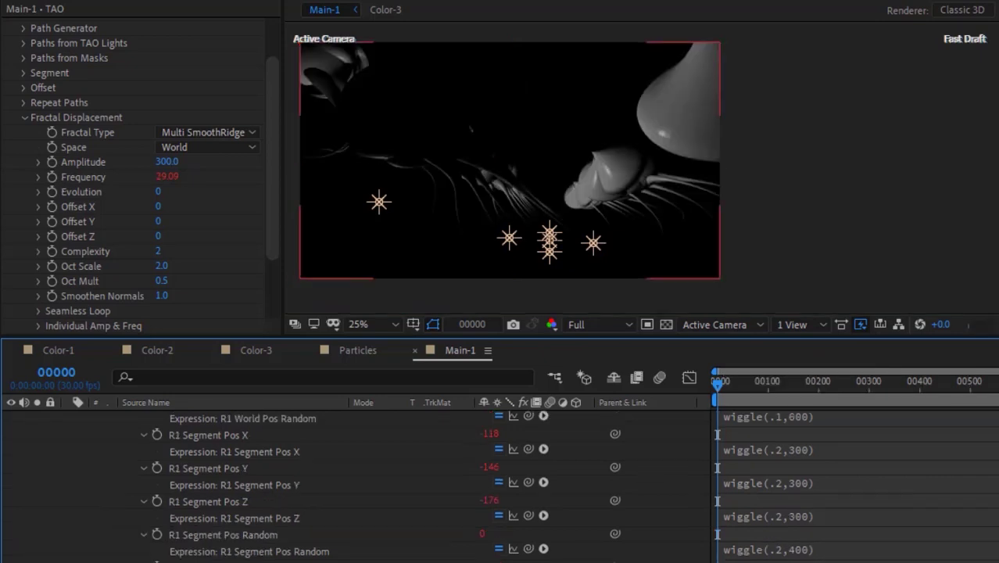
pyautogui.scroll(5, 357, 539)
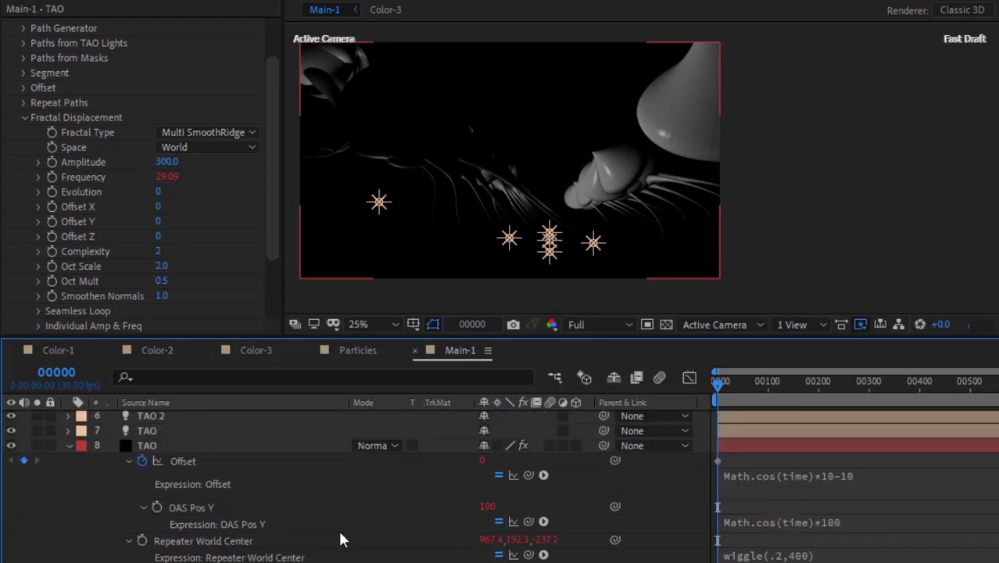
# Step: Collapse the Repeater World Center and Offset expressions and add the expression time*20 to the Fractal Displacement Evolution
pyautogui.click(130, 542)
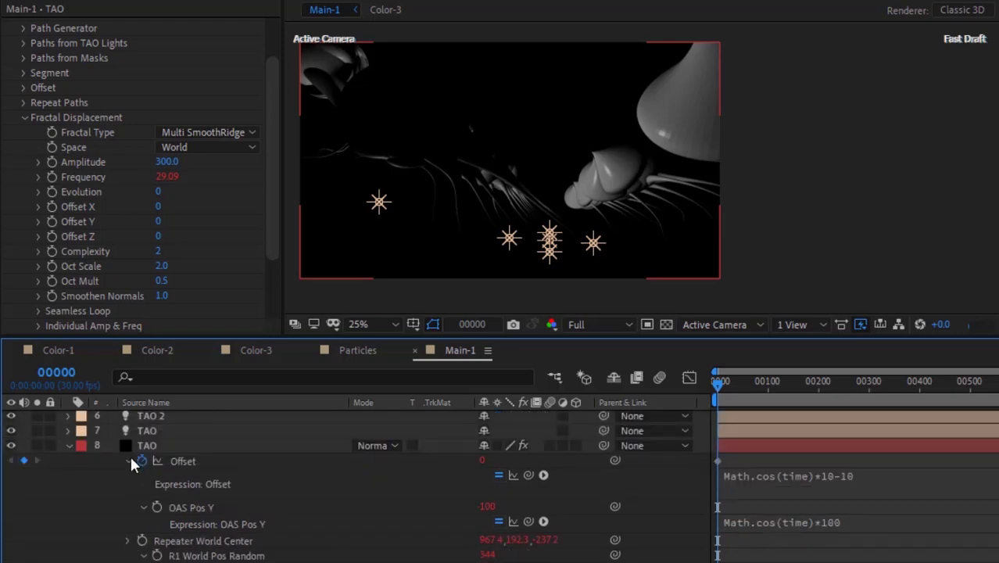
pyautogui.click(129, 461)
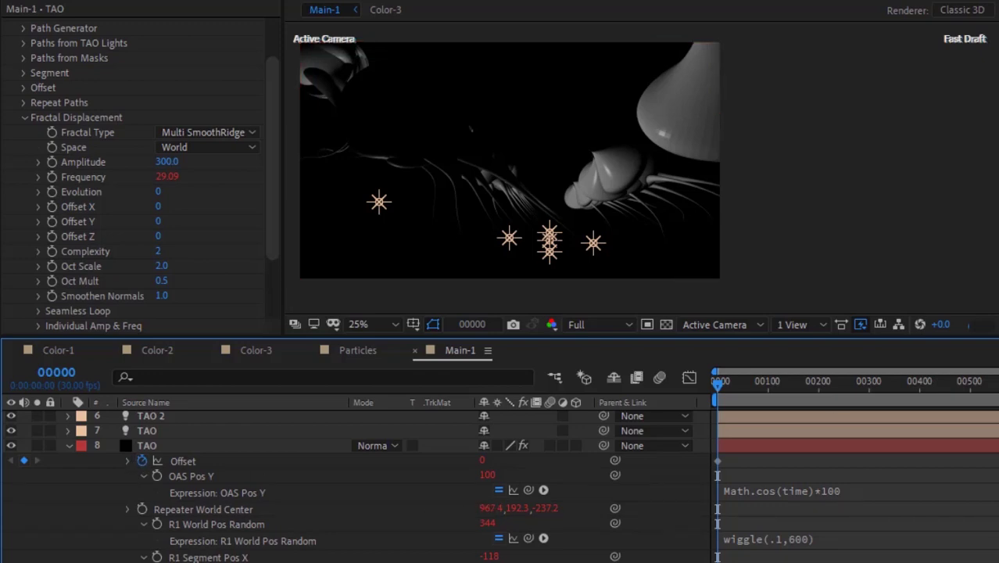
pyautogui.scroll(-10, 356, 485)
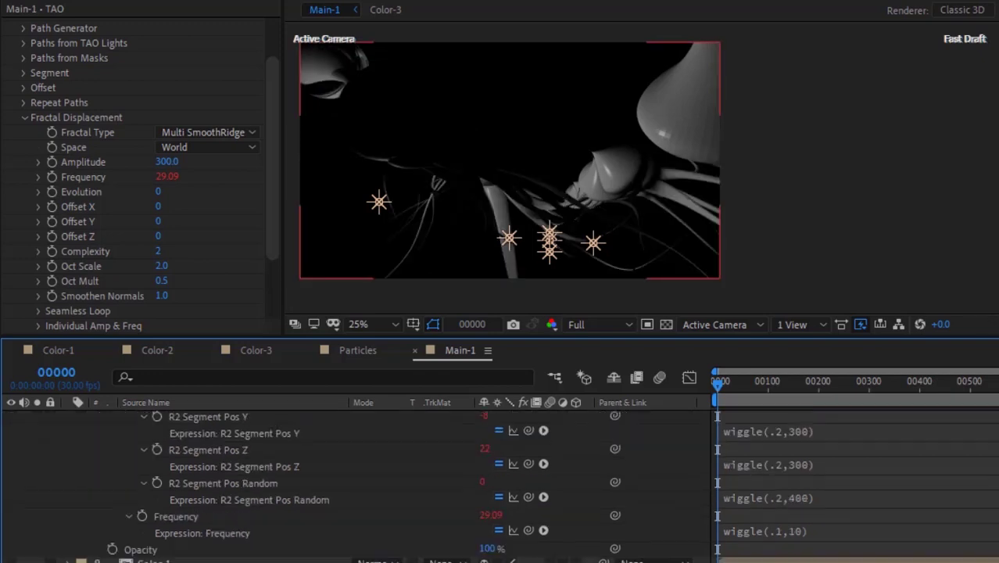
pyautogui.keyDown('alt'); pyautogui.click(52, 192); pyautogui.keyUp('alt')
pyautogui.write('time')
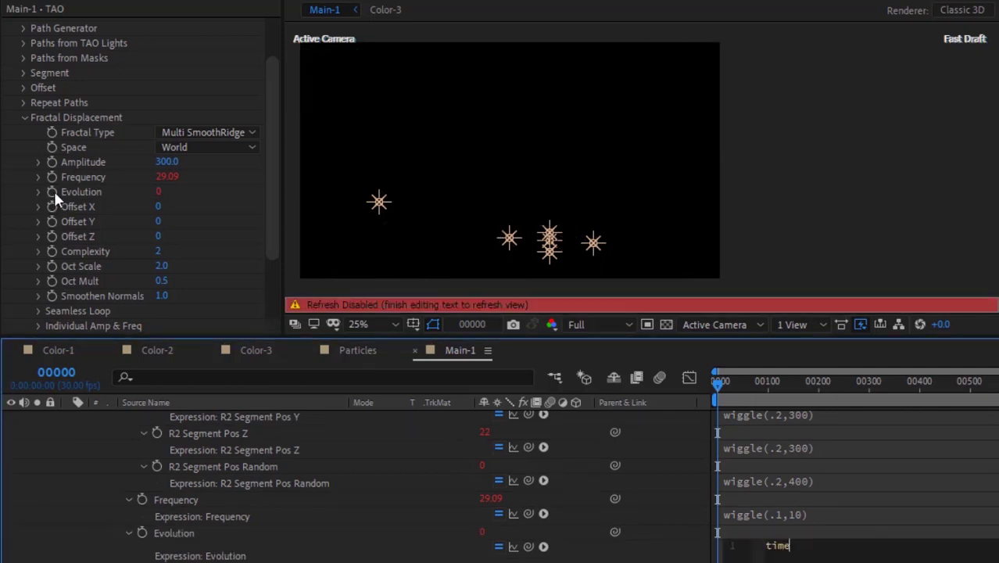
pyautogui.write('*20')
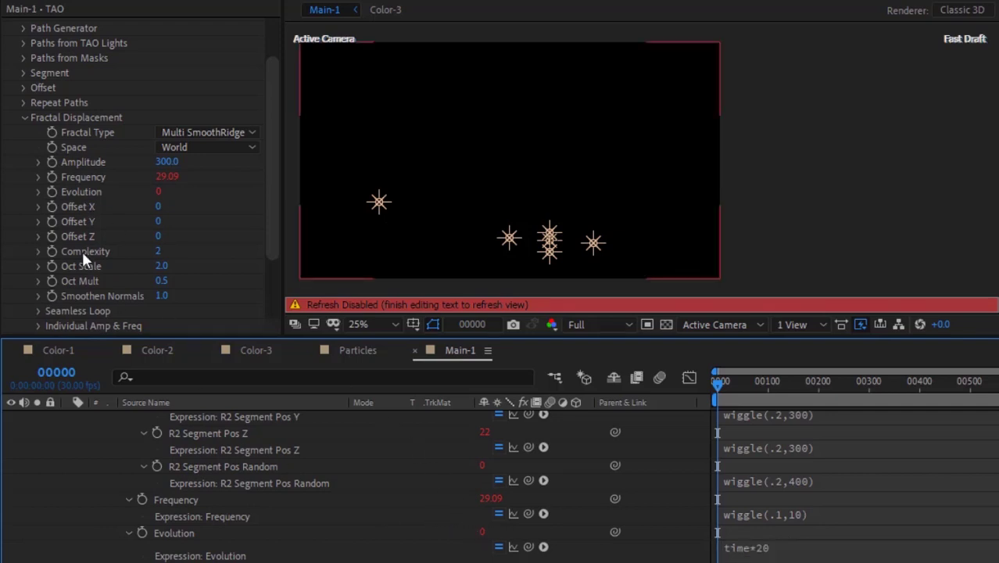
# Step: Add the expression time*90 to Offset X in Tao's Fractal Displacement settings
pyautogui.keyDown('alt'); pyautogui.click(52, 207); pyautogui.keyUp('alt')
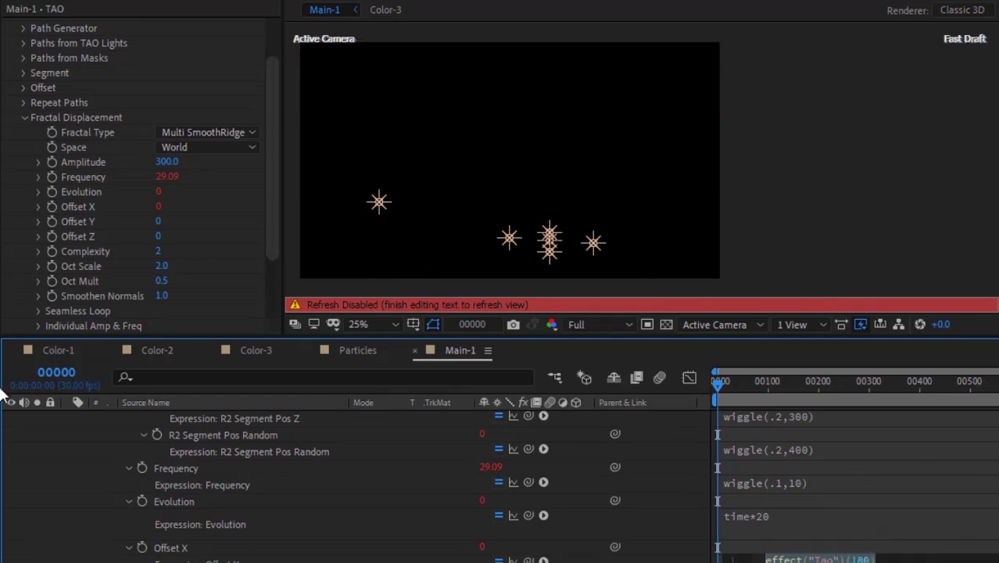
pyautogui.write('time*90')
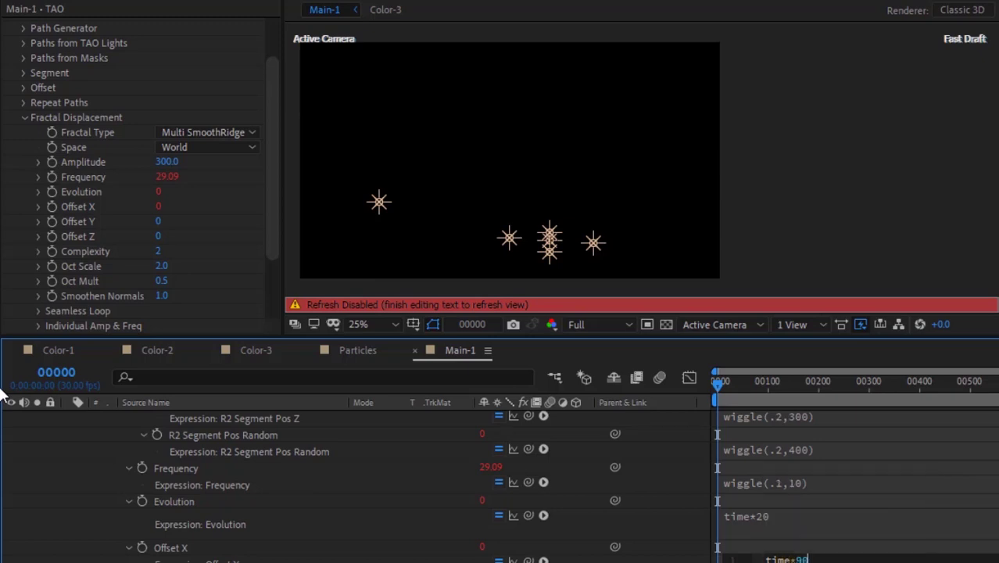
pyautogui.click(3, 393)
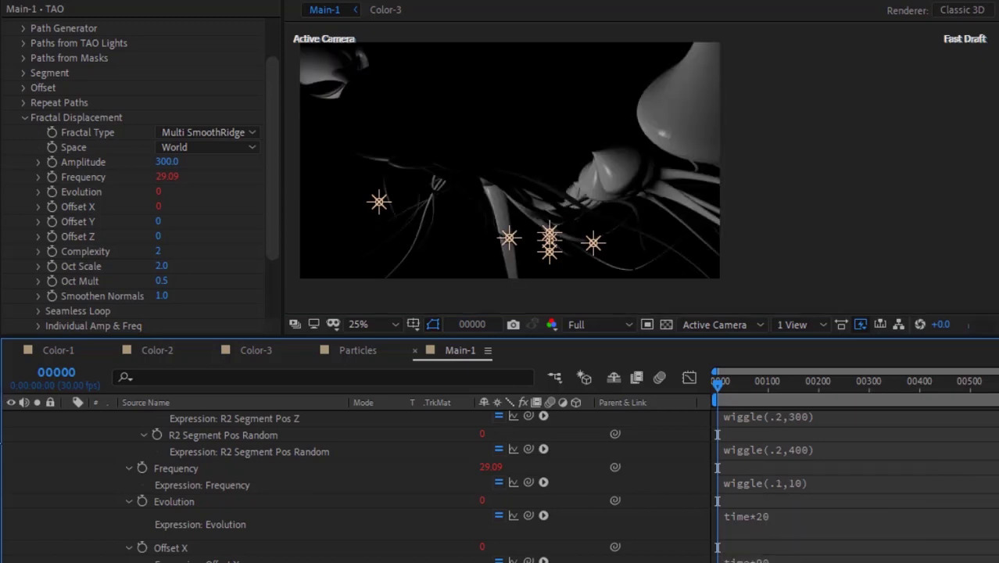
# Step: Add the expression time*-120 to the Fractal Displacement Offset Y
pyautogui.click(54, 220)
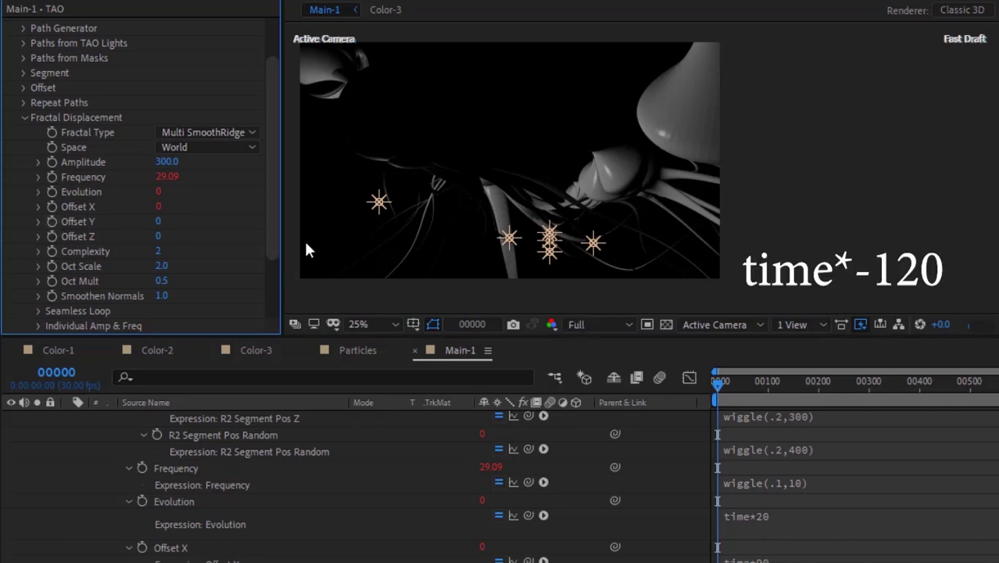
pyautogui.hotkey('alt', 'shift', '=')
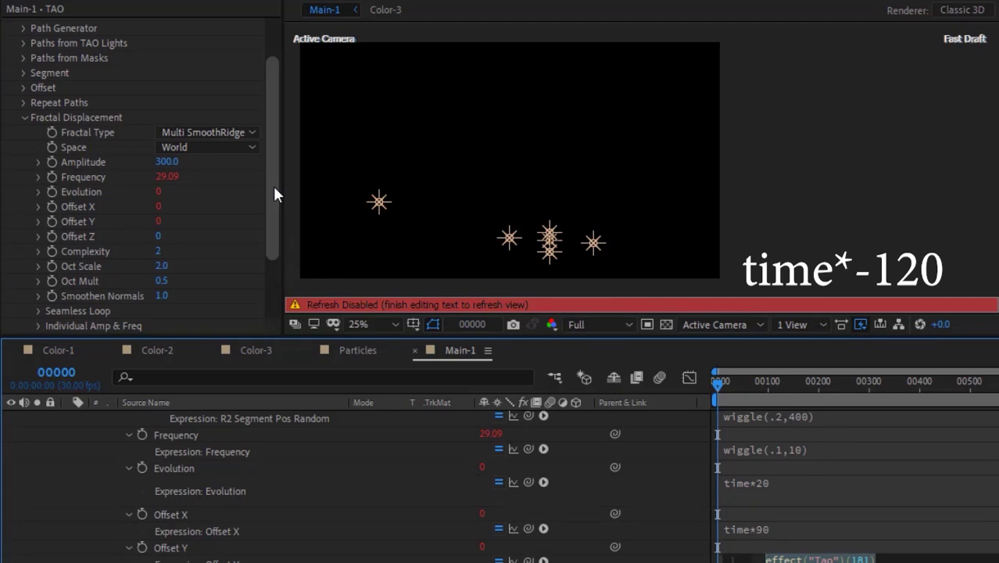
pyautogui.write('time*-120')
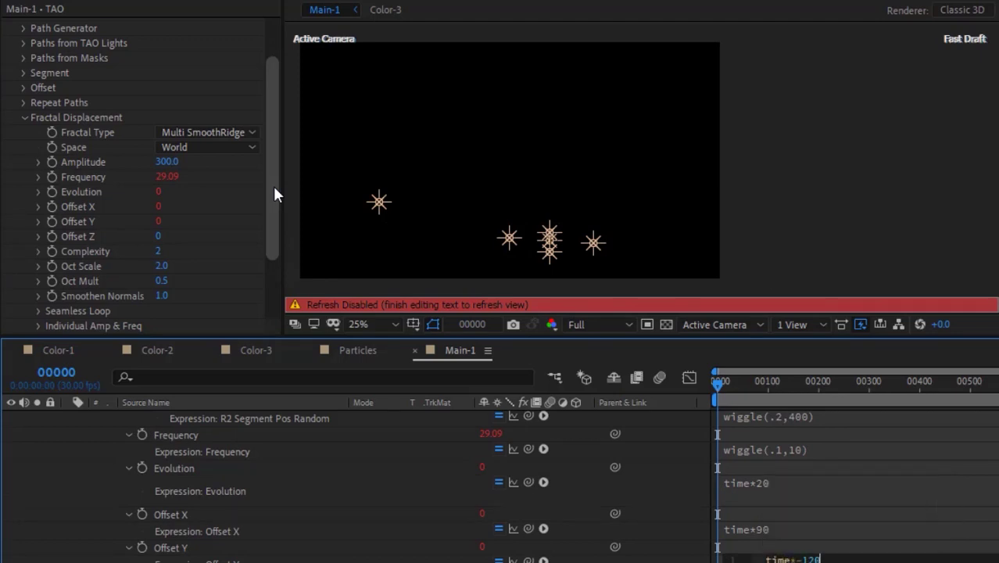
pyautogui.press('KP_Enter')
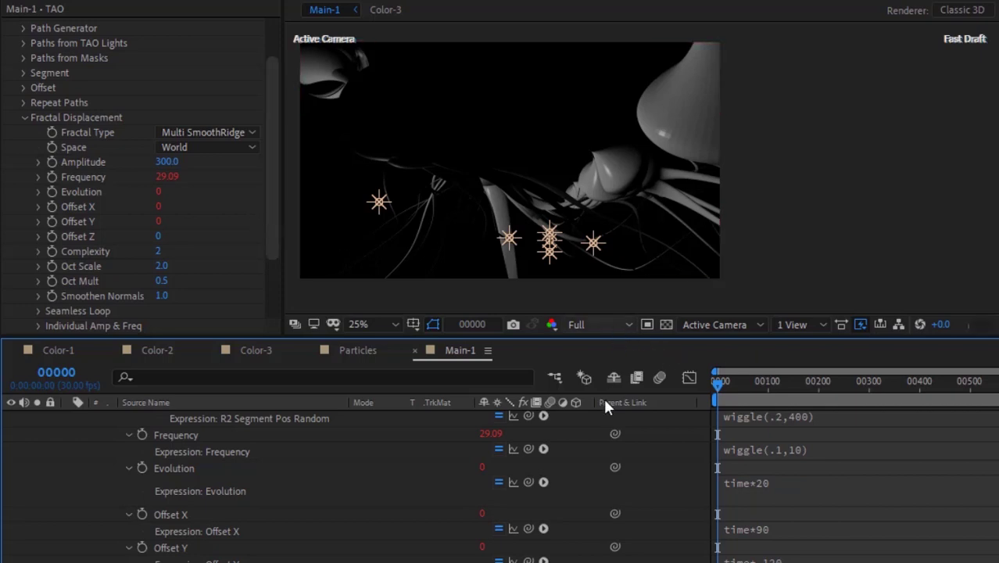
# Step: Set the preview resolution to Quarter and the Fractal Displacement Complexity to 10
pyautogui.click(597, 424)
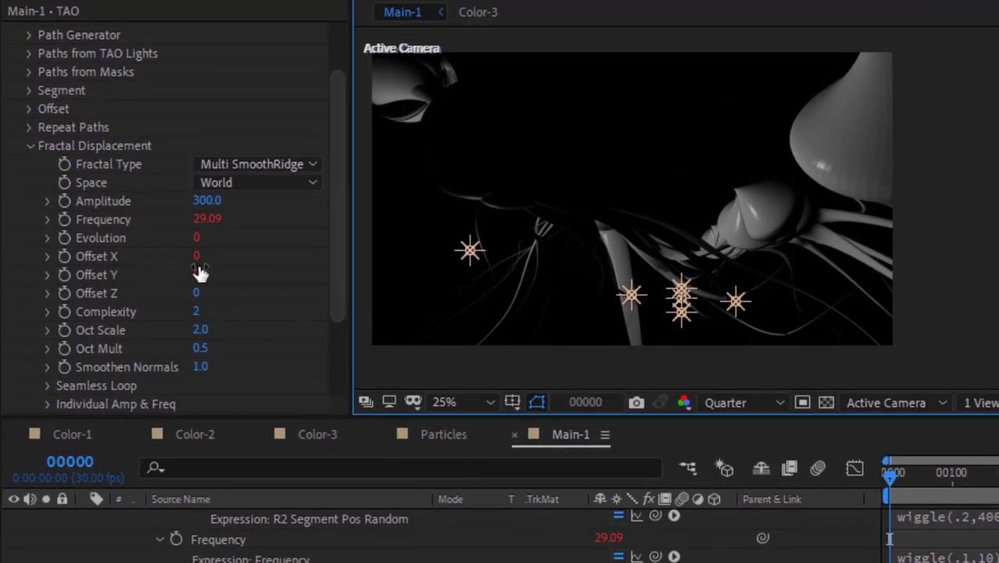
pyautogui.scroll(-2, 200, 270)
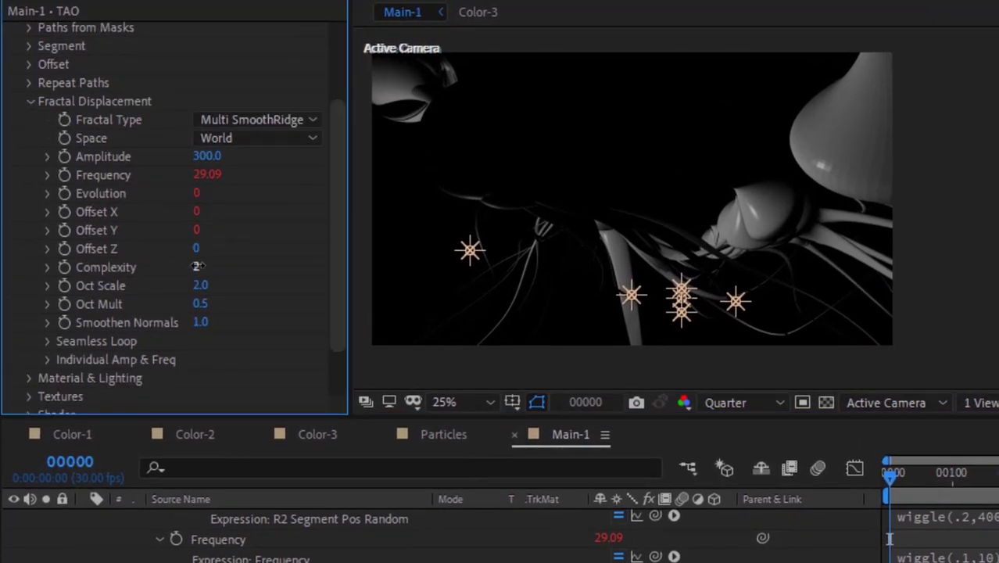
pyautogui.click(198, 266)
pyautogui.write('10')
pyautogui.press('Return')
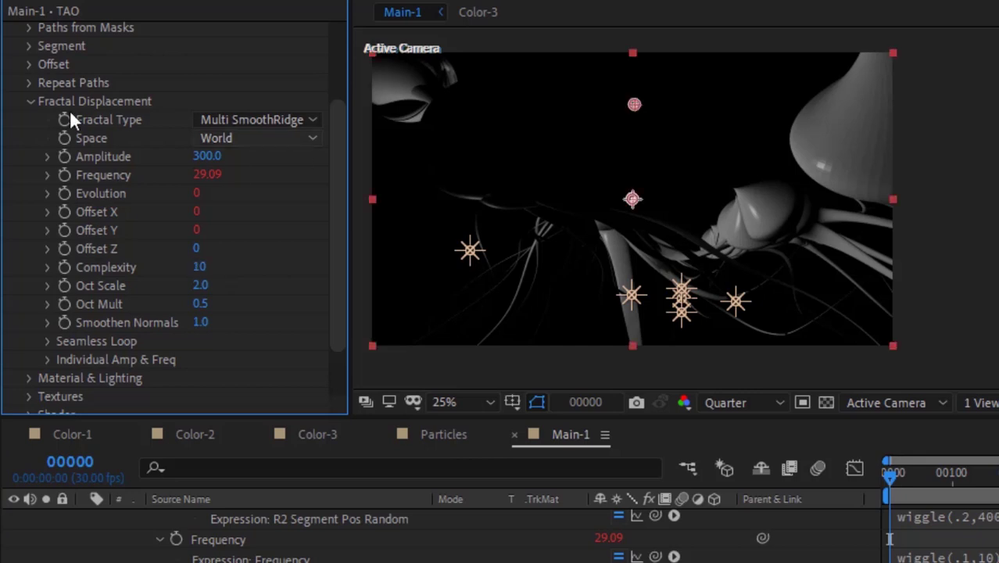
pyautogui.click(30, 102)
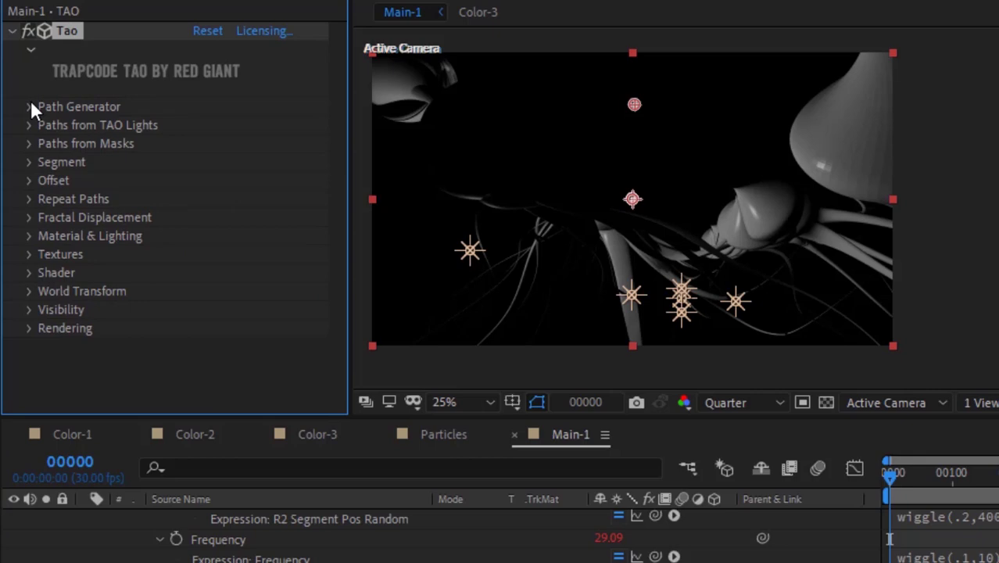
# Step: Set Specular to 60 in Tao's Material & Lighting settings
pyautogui.click(30, 241)
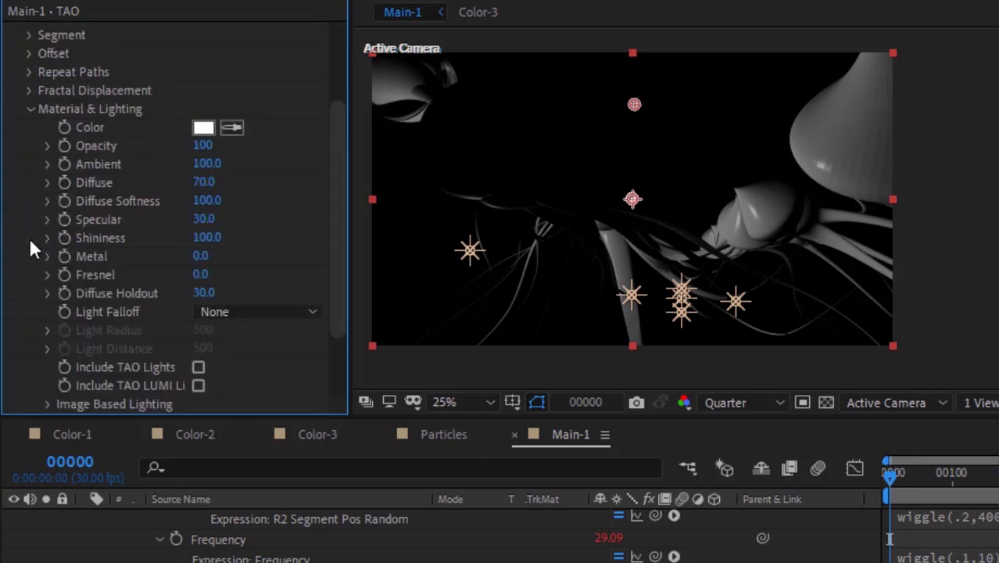
pyautogui.click(202, 218)
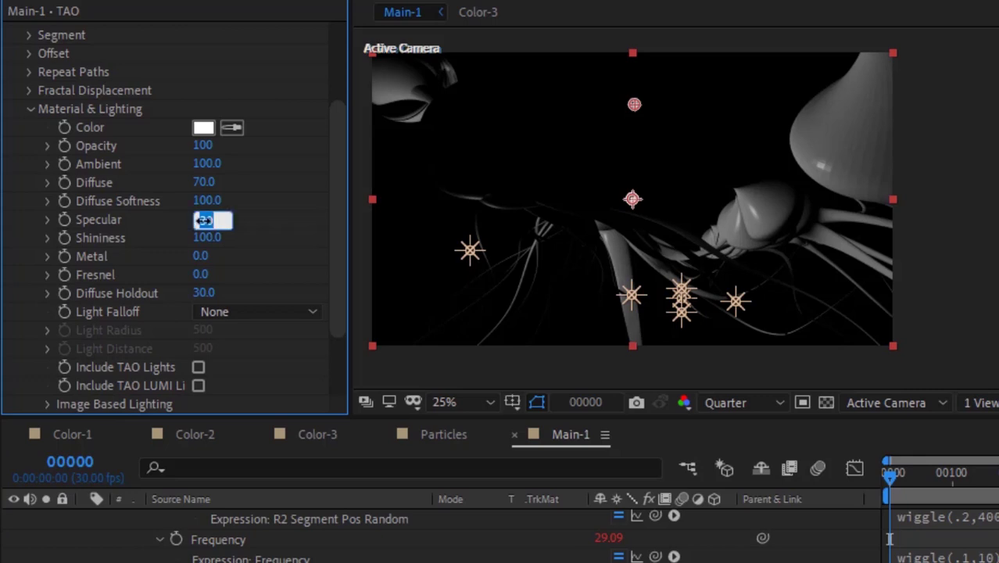
pyautogui.write('60')
pyautogui.press('Return')
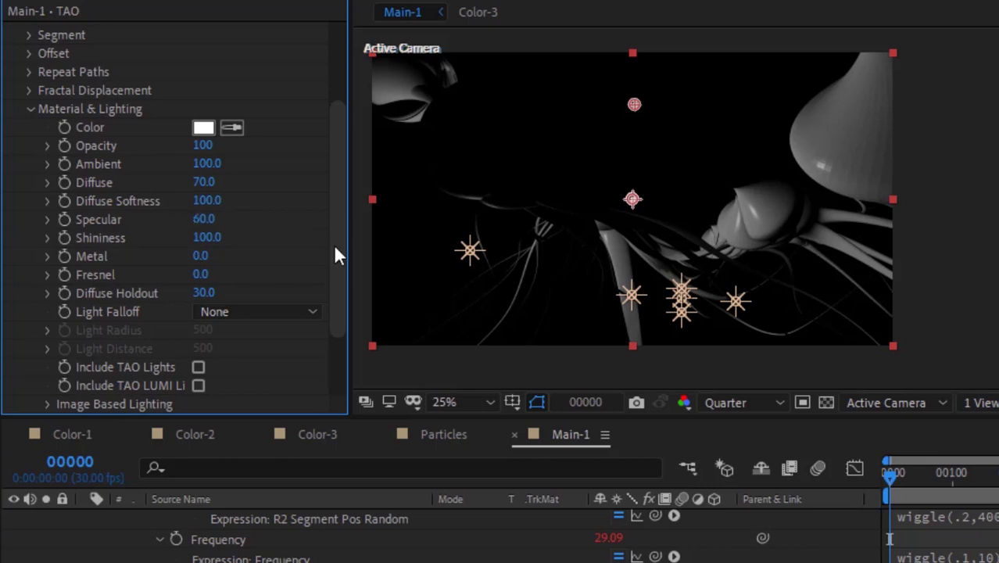
# Step: Set the Image Based Lighting built-in environment to Industrial Room and collapse the Material & Lighting group
pyautogui.scroll(-3, 335, 278)
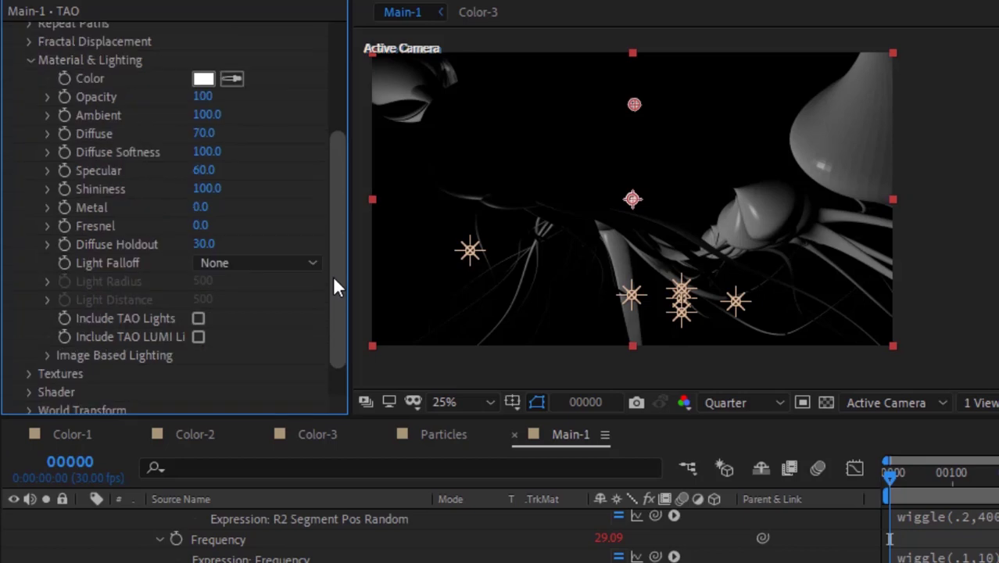
pyautogui.click(46, 350)
pyautogui.scroll(-5, 223, 276)
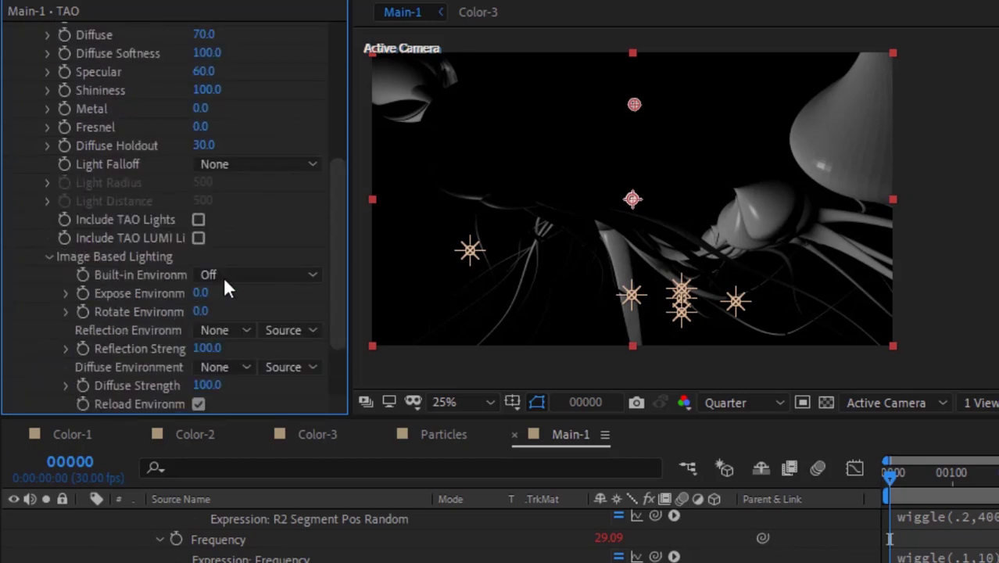
pyautogui.click(224, 276)
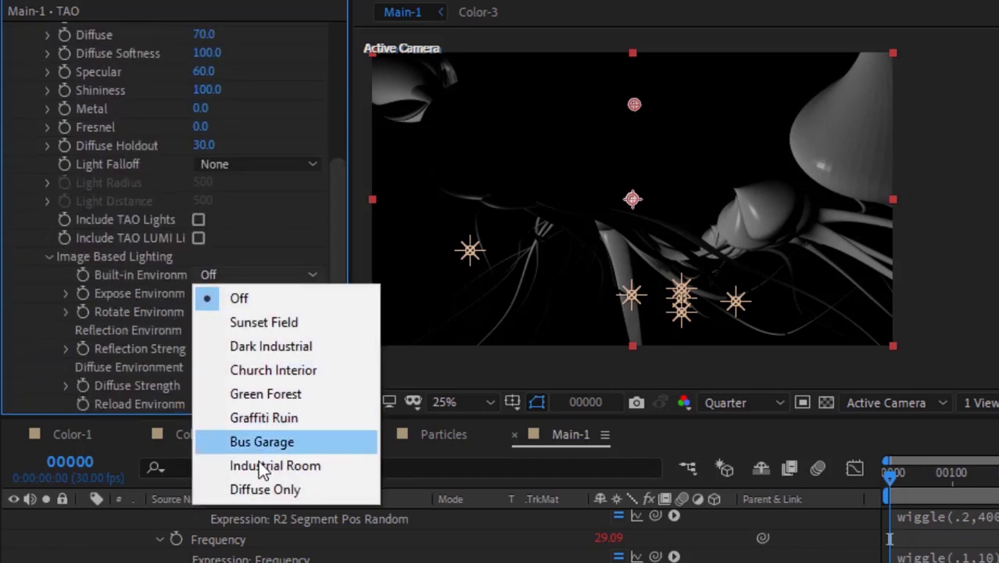
pyautogui.click(259, 464)
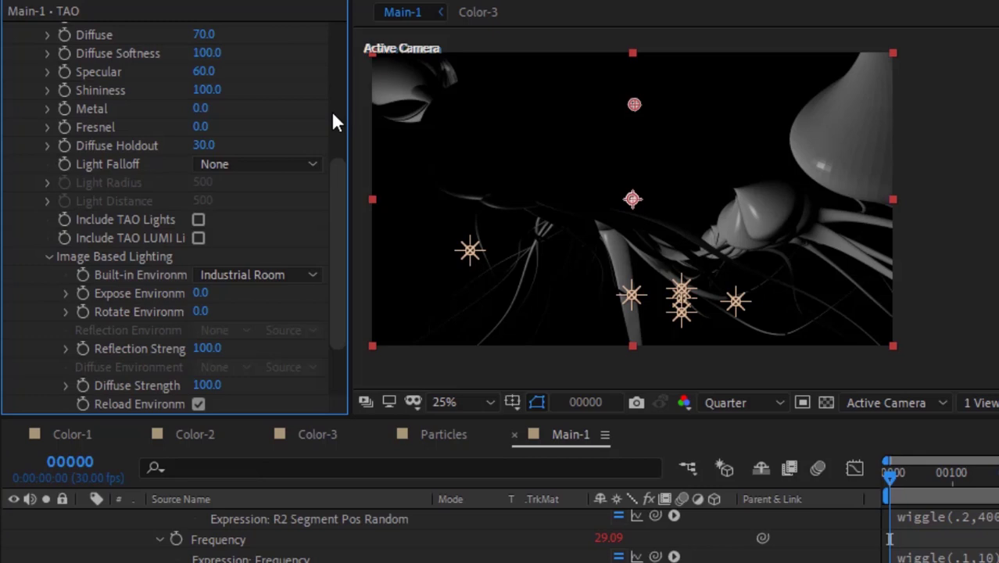
pyautogui.scroll(5, 333, 133)
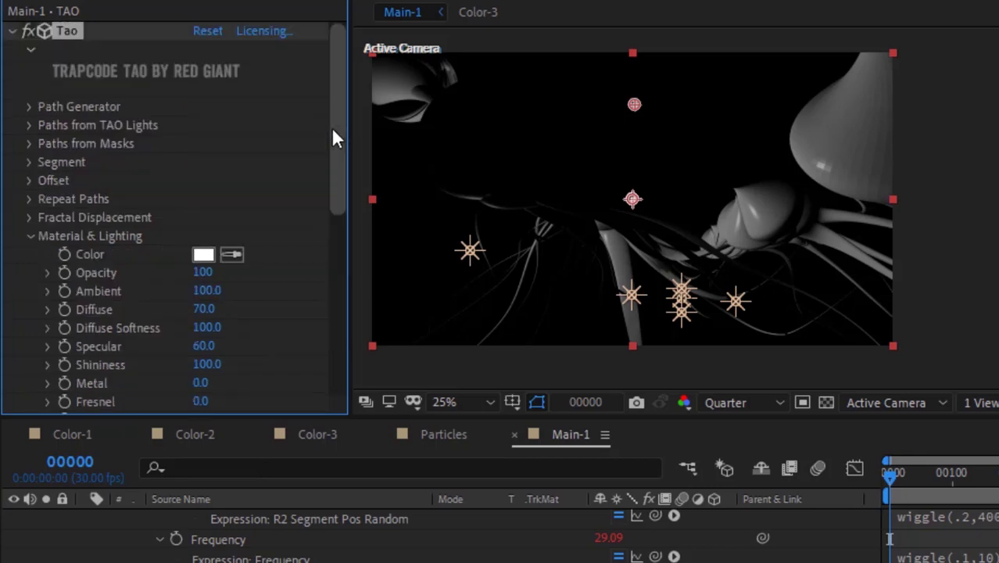
pyautogui.click(31, 236)
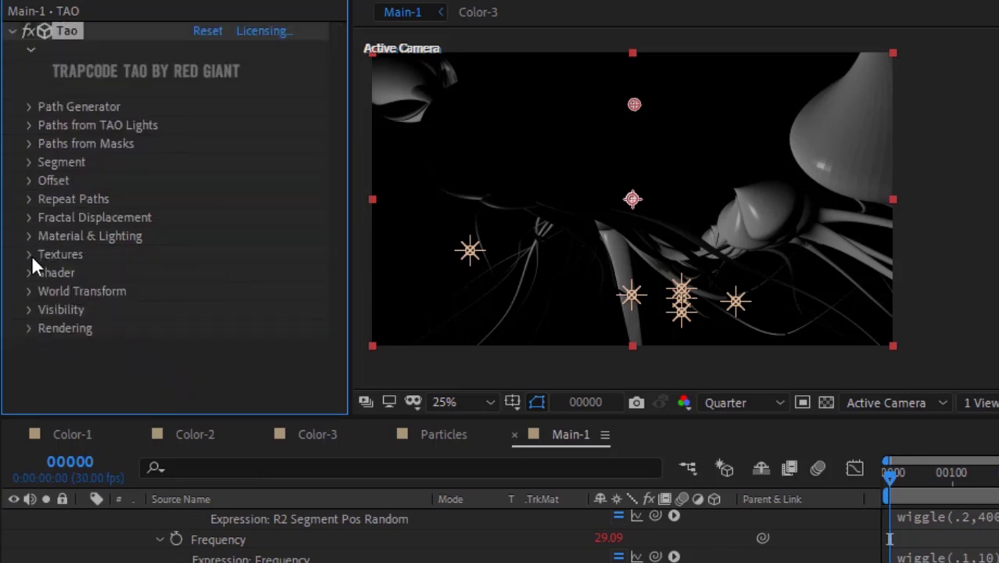
# Step: Assign the Color-1 layer as Tao's Color Texture and the Color-3 layer as its Normal Map
pyautogui.click(30, 255)
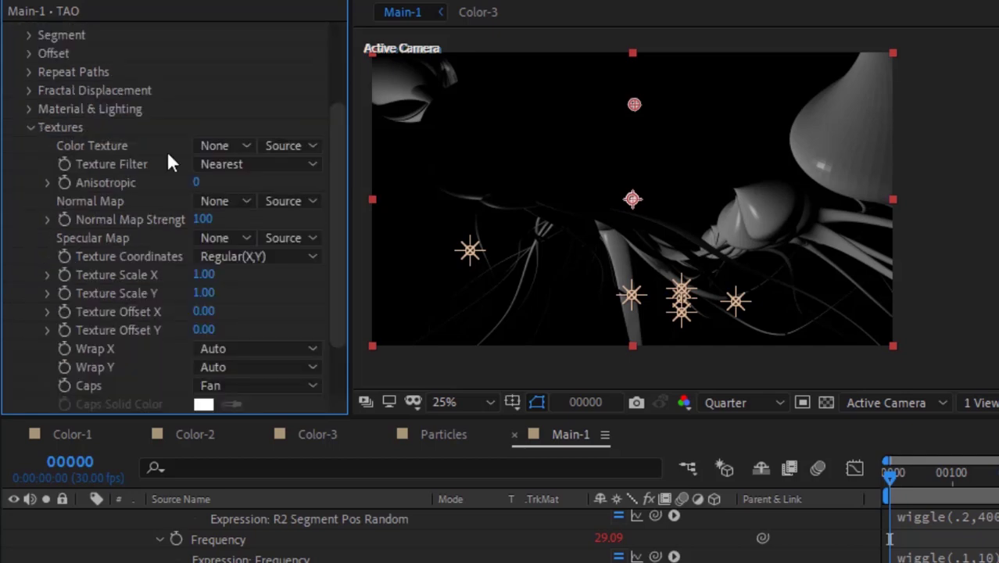
pyautogui.click(219, 148)
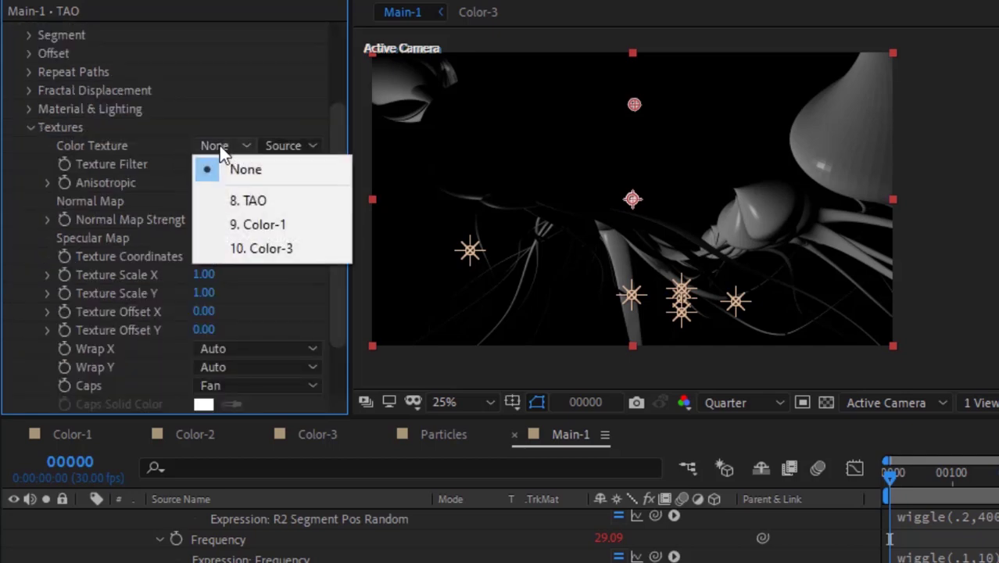
pyautogui.click(244, 226)
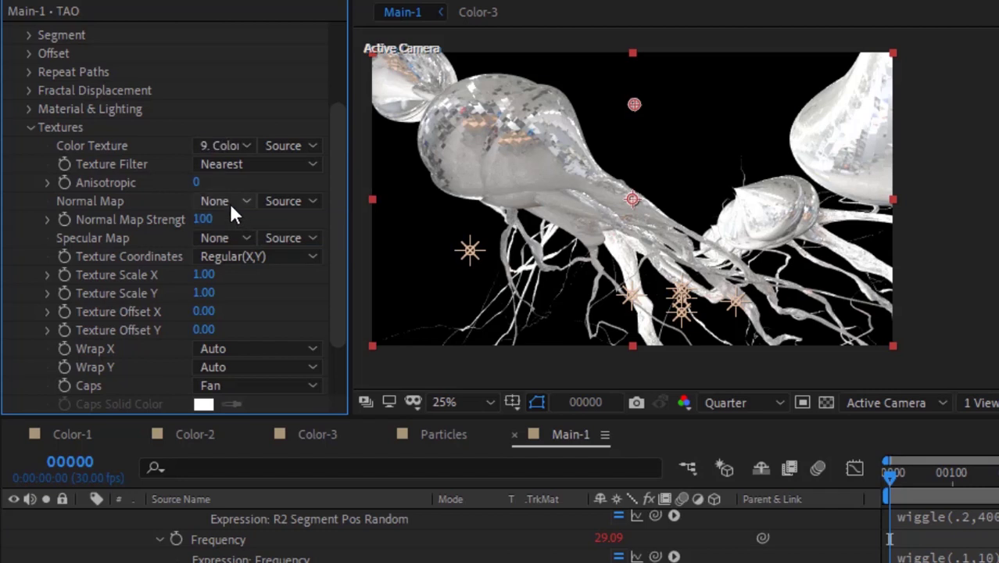
pyautogui.click(230, 203)
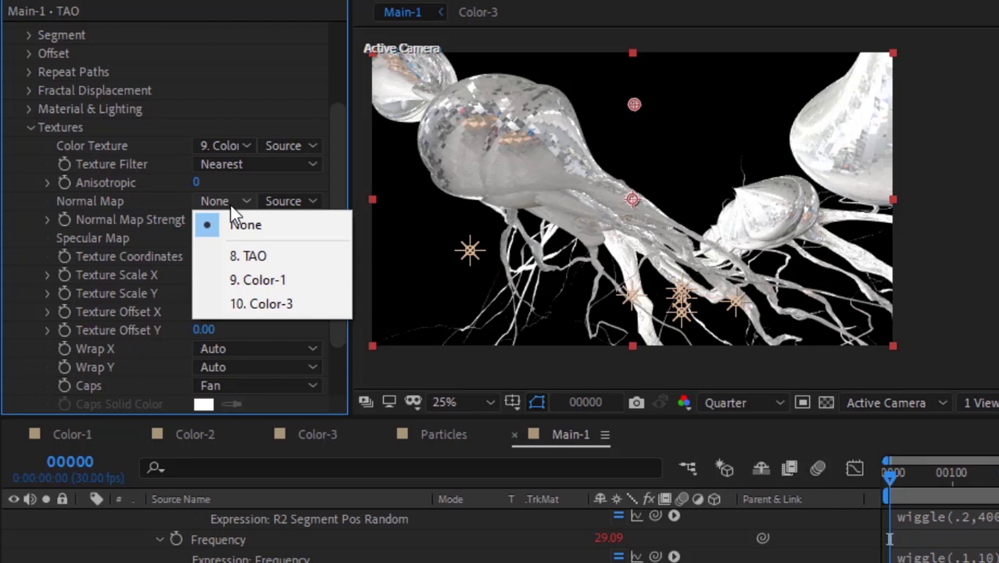
pyautogui.click(246, 307)
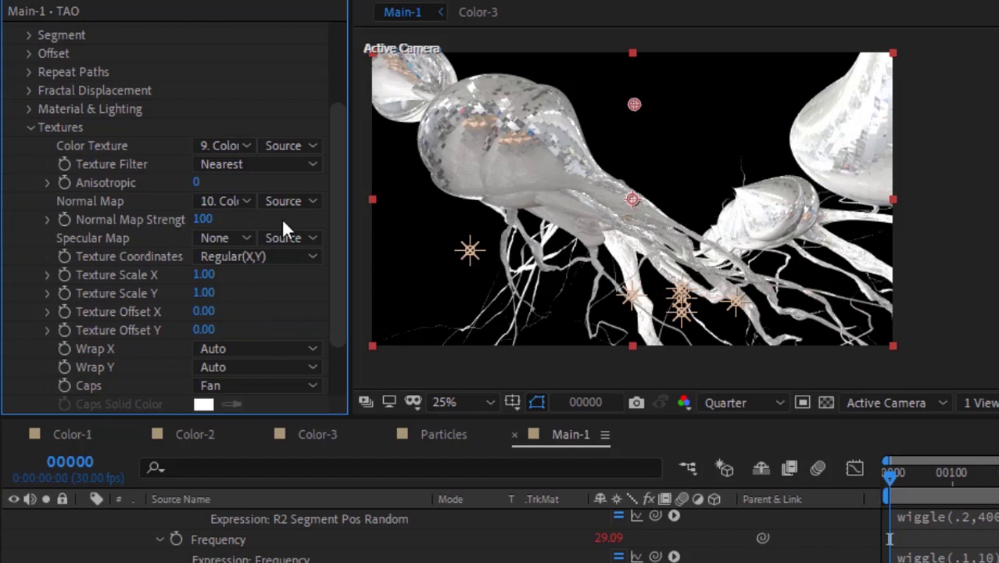
pyautogui.click(29, 129)
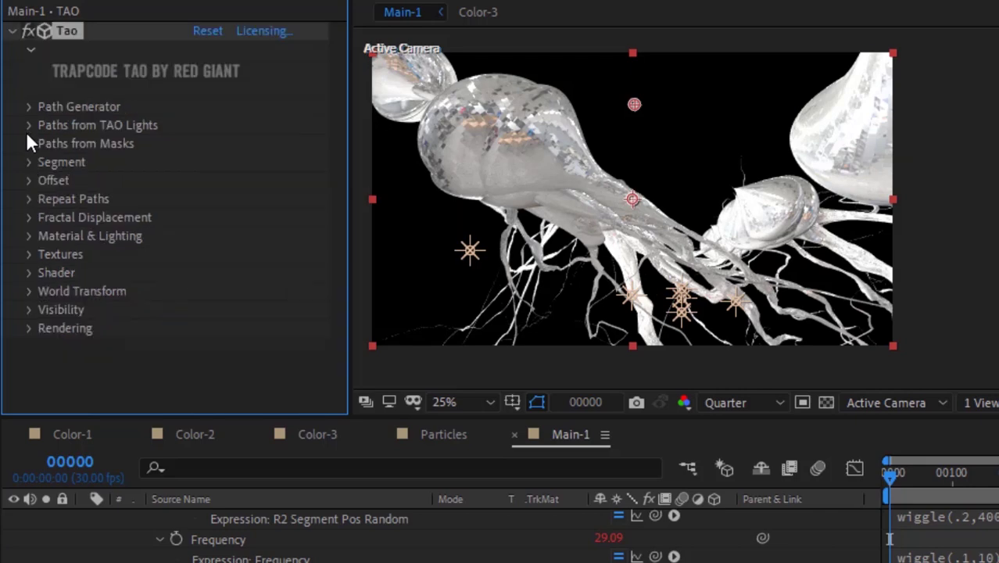
# Step: Set Tao's Shader to Smooth and its AO Intensity to 30
pyautogui.click(29, 272)
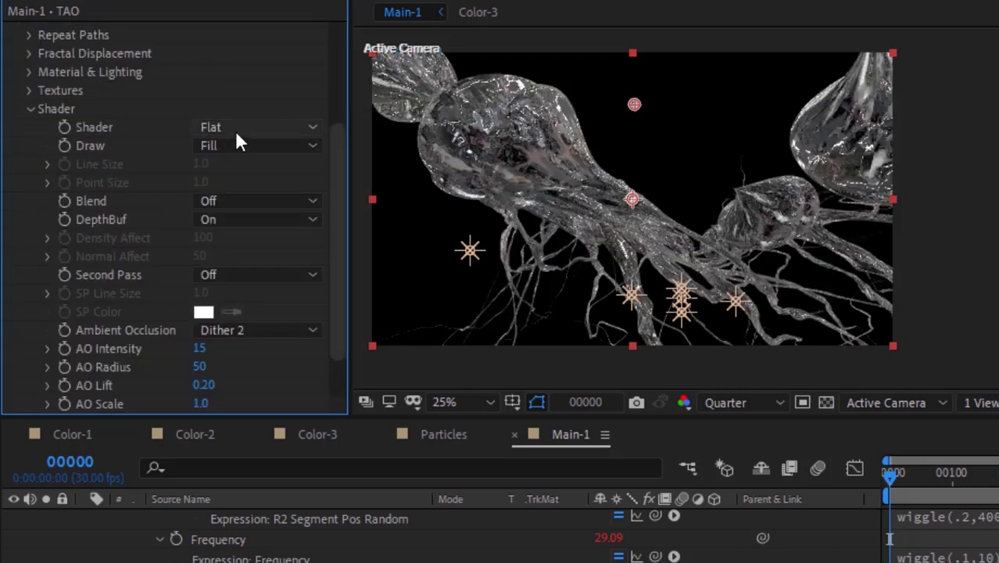
pyautogui.click(237, 131)
pyautogui.click(242, 174)
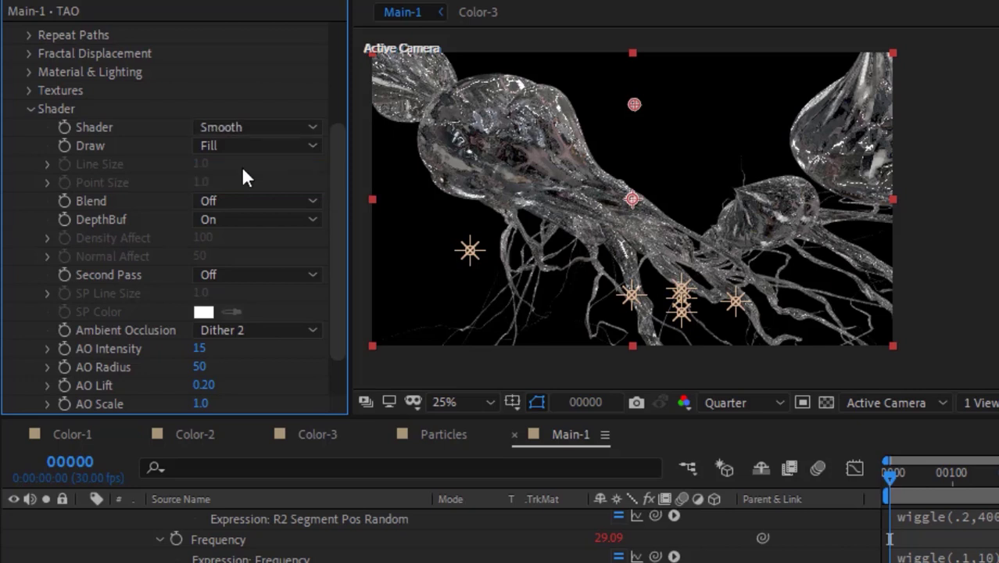
pyautogui.click(200, 349)
pyautogui.write('20')
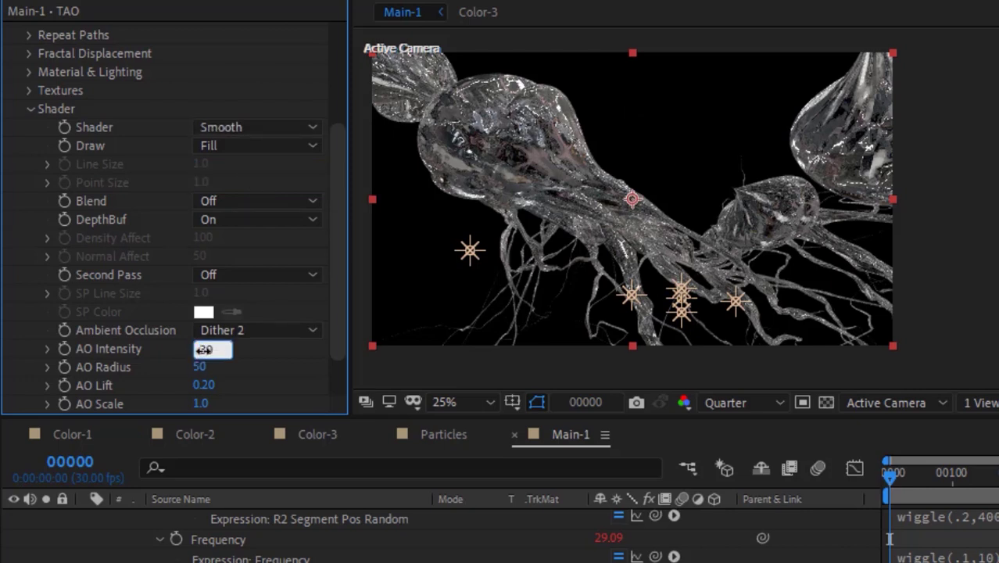
pyautogui.press('Return')
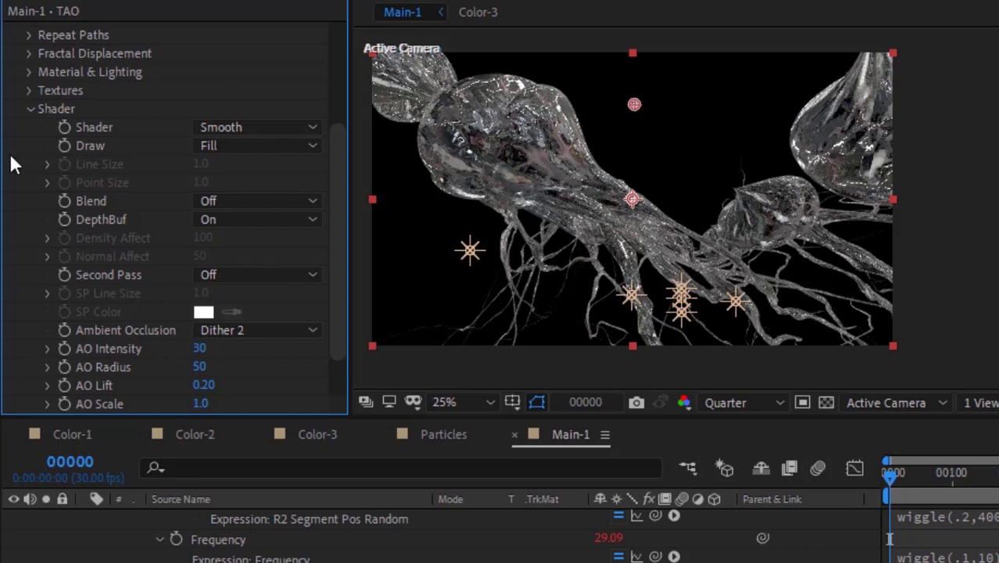
# Step: Set Tao's World Transform W Position to -180 in Y and 500 in Z
pyautogui.click(29, 109)
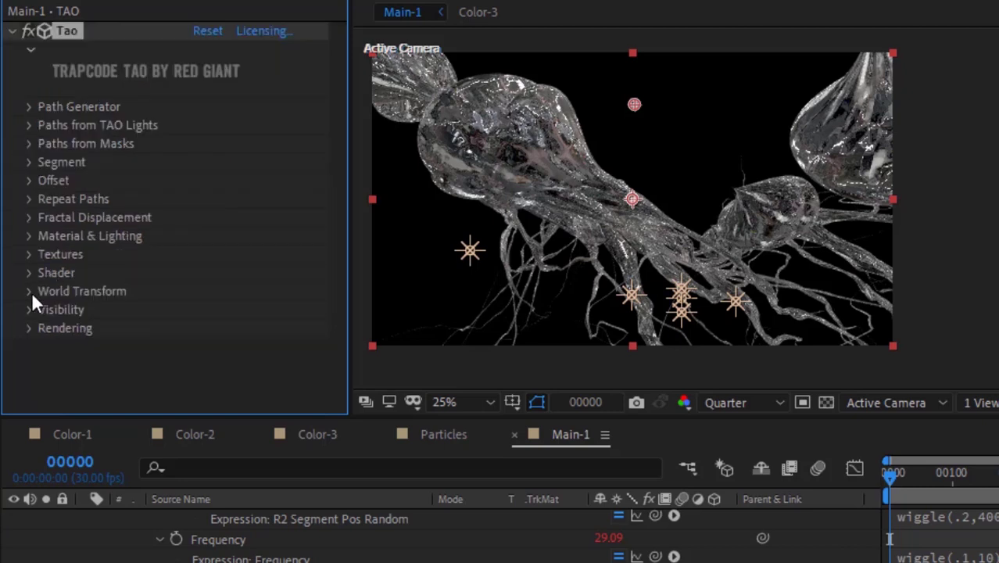
pyautogui.click(29, 290)
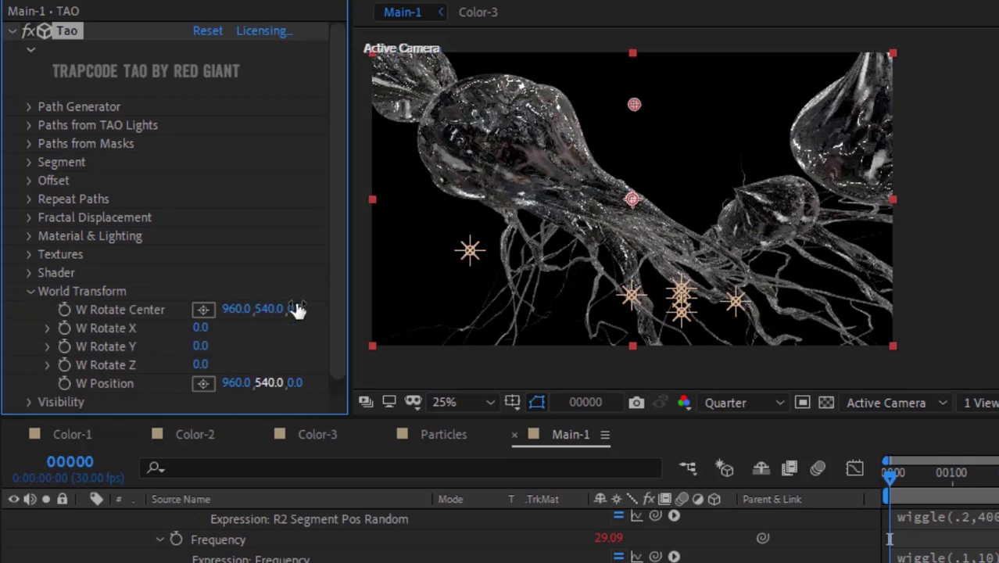
pyautogui.click(263, 382)
pyautogui.write('-180')
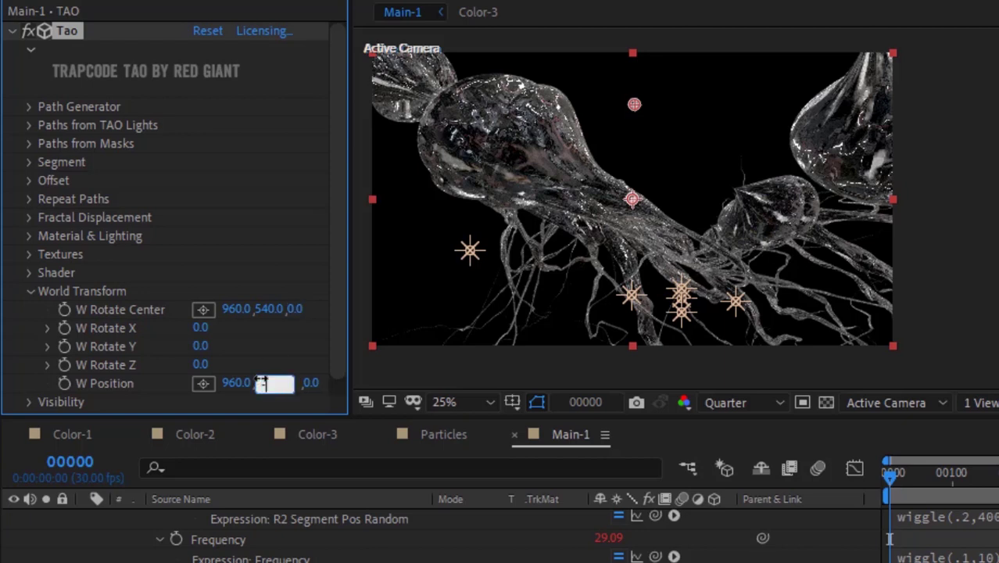
pyautogui.press('Tab')
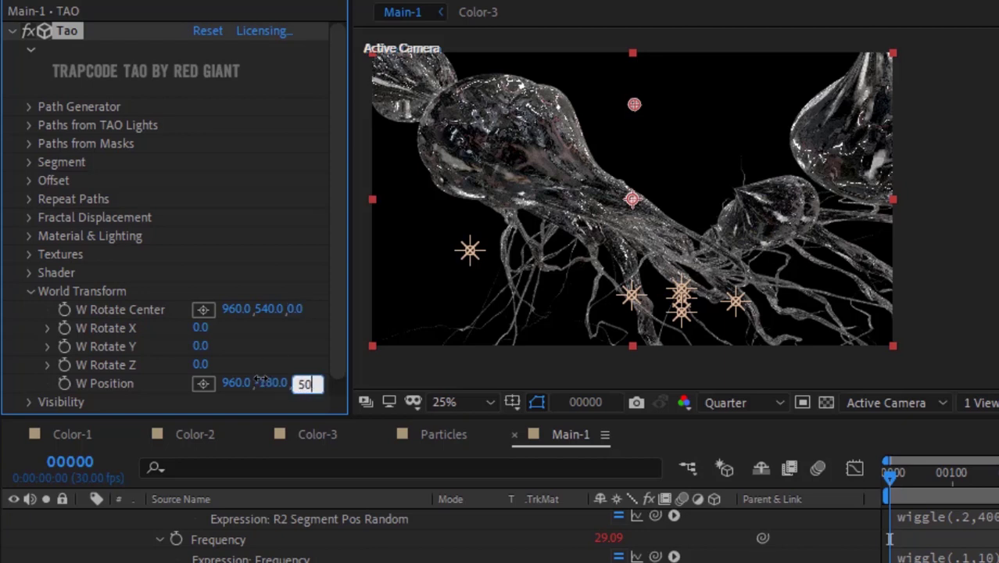
pyautogui.write('500')
pyautogui.press('Return')
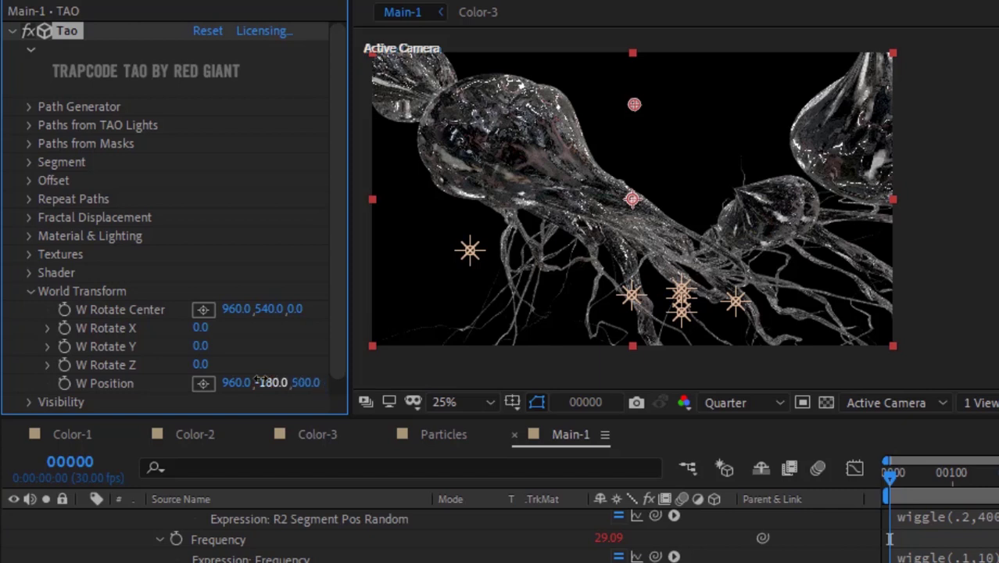
pyautogui.click(31, 292)
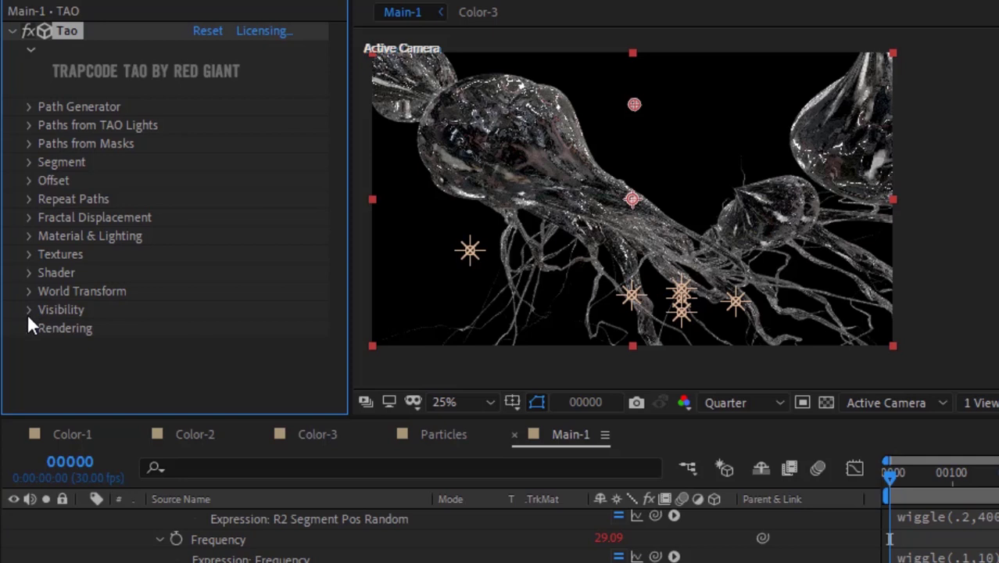
# Step: Set Tao's rendering to 9x Supersample, Depth Normalized render mode and Depth of Field off
pyautogui.click(29, 311)
pyautogui.click(29, 311)
pyautogui.click(29, 327)
pyautogui.click(253, 365)
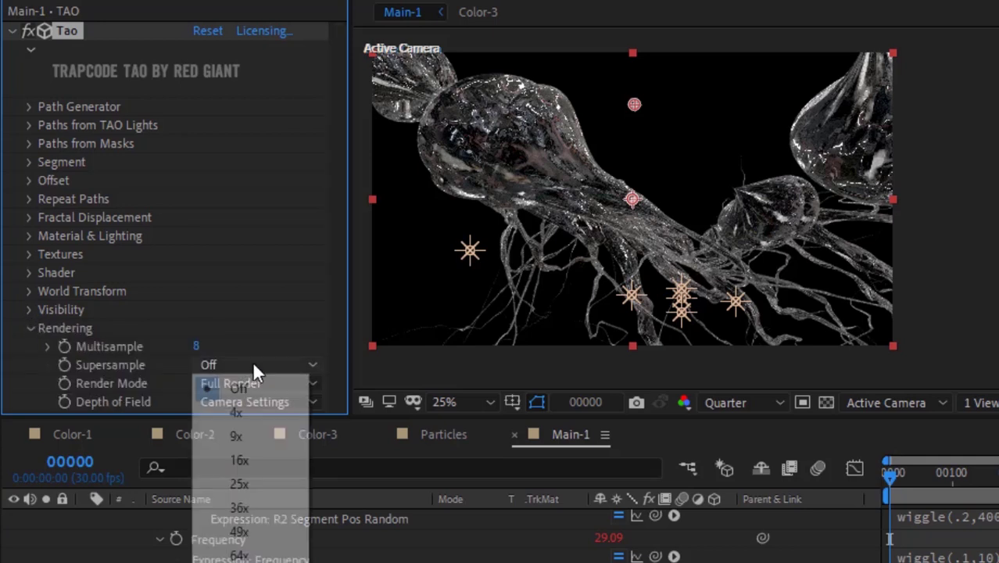
pyautogui.click(252, 436)
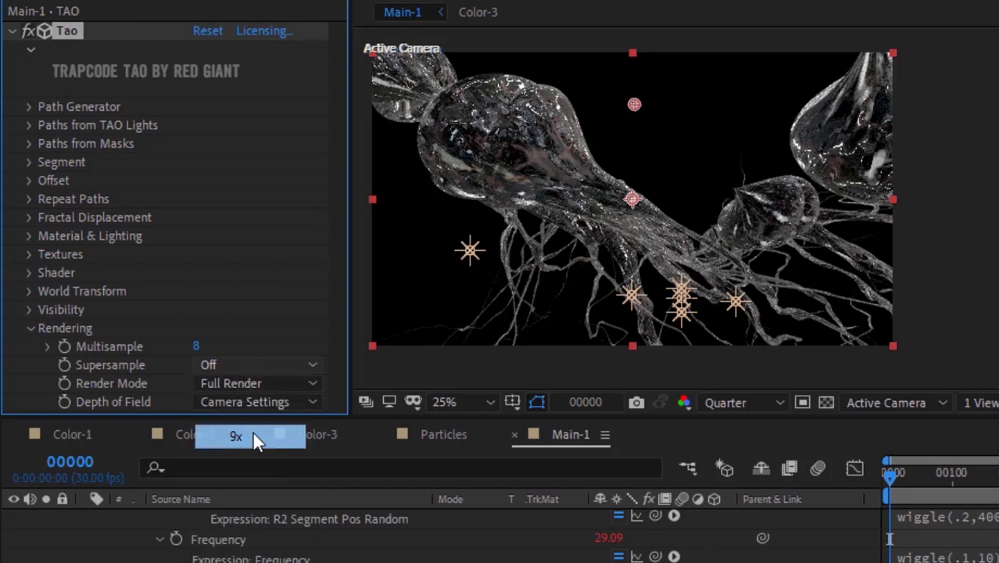
pyautogui.click(264, 383)
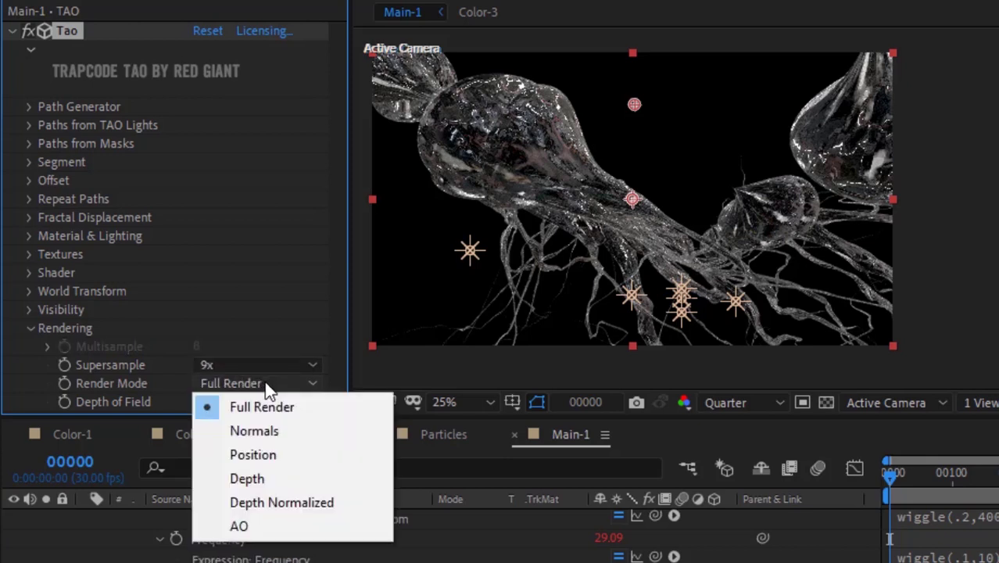
pyautogui.click(287, 501)
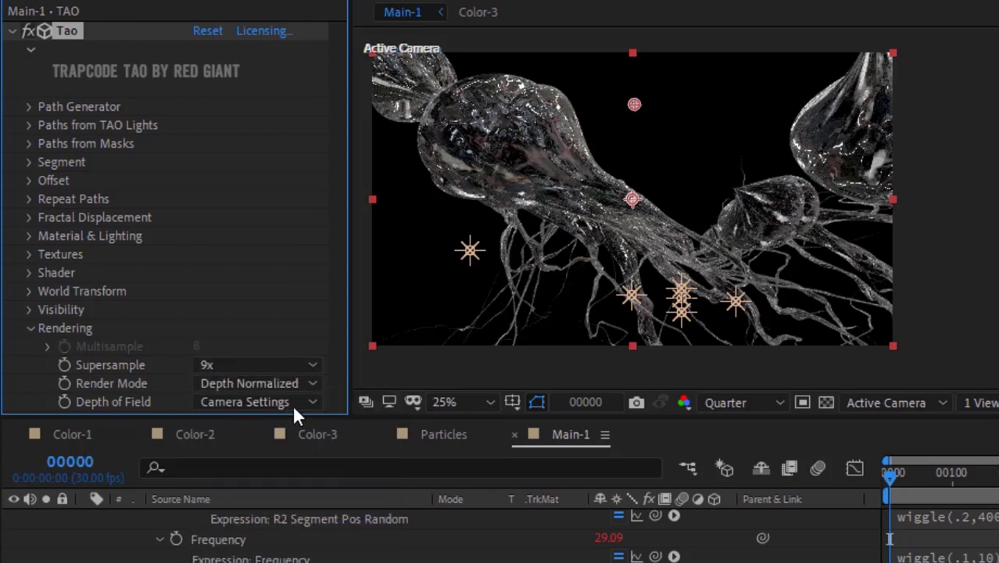
pyautogui.click(292, 404)
pyautogui.click(285, 427)
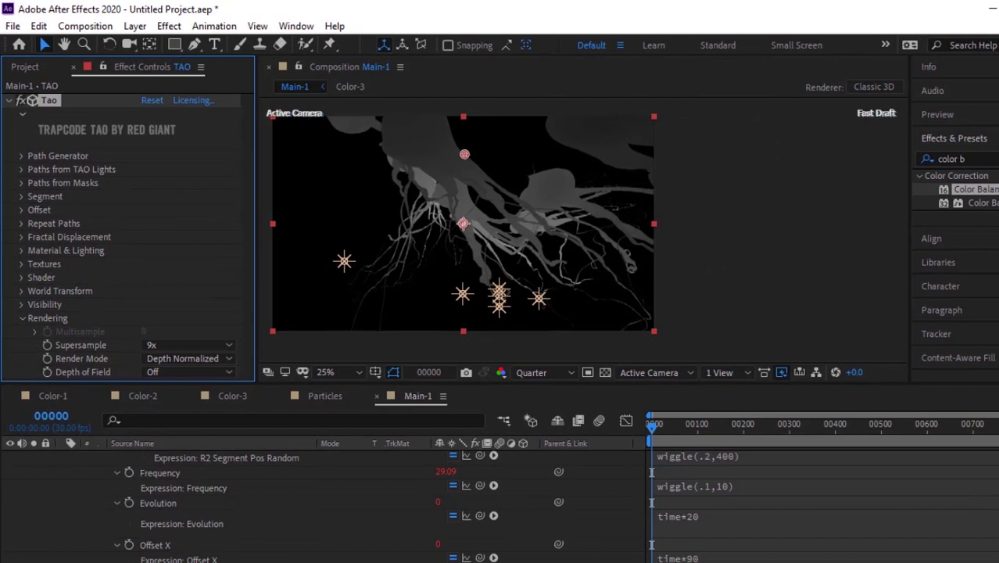
# Step: Collapse the TAO layer's properties, then duplicate the Main-1 composition and open the copy
pyautogui.press('u')
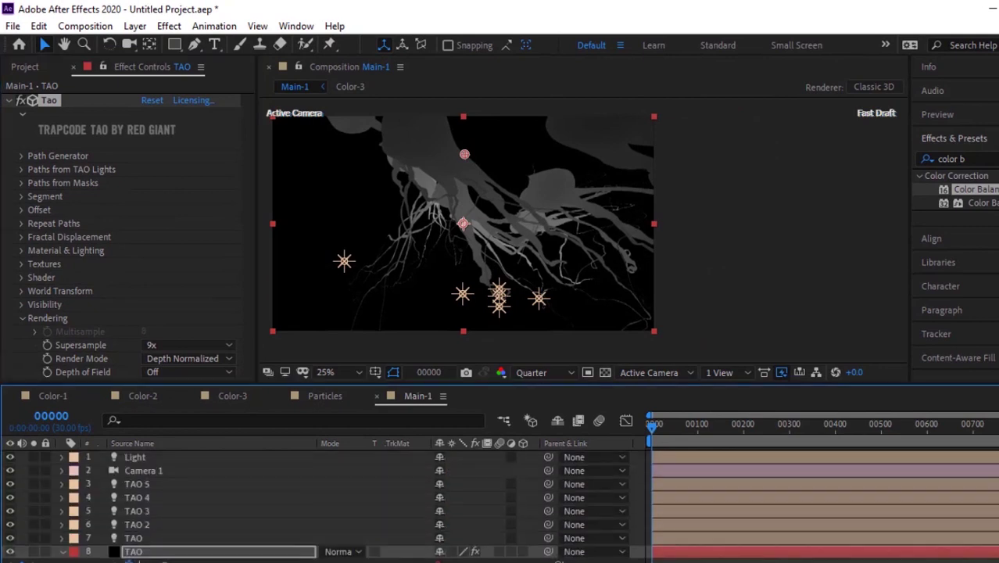
pyautogui.click(62, 552)
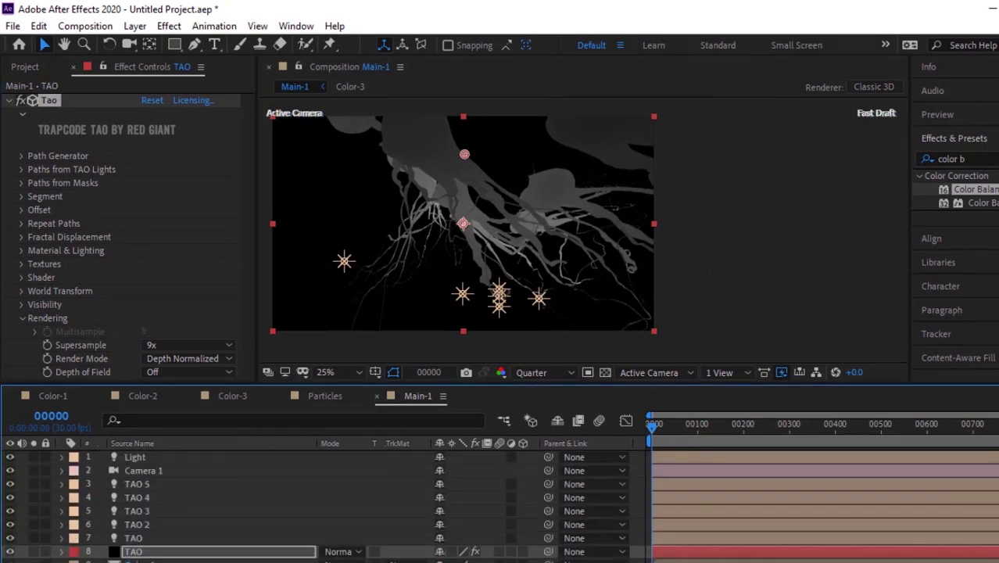
pyautogui.click(25, 68)
pyautogui.click(52, 310)
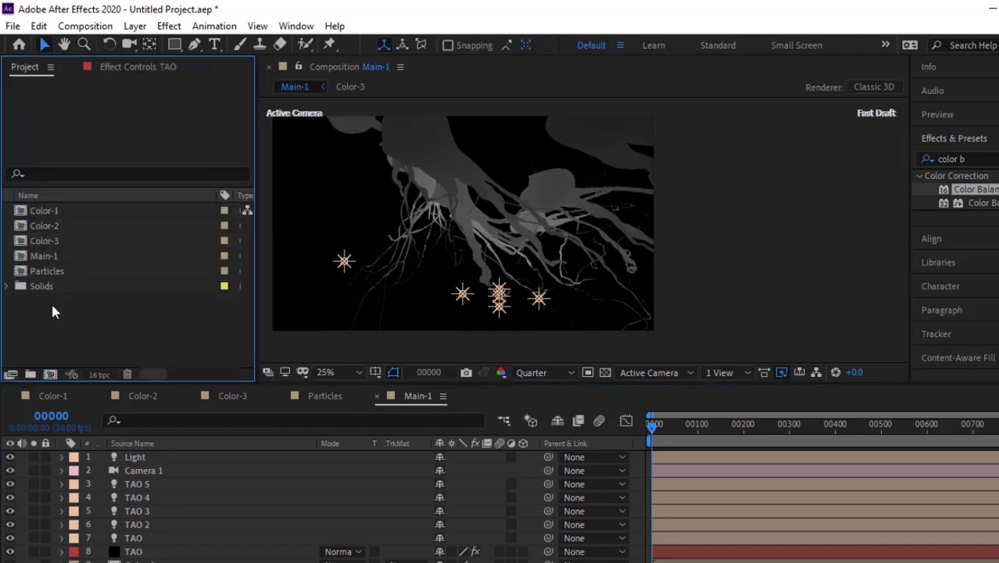
pyautogui.click(56, 258)
pyautogui.hotkey('ctrl', 'd')
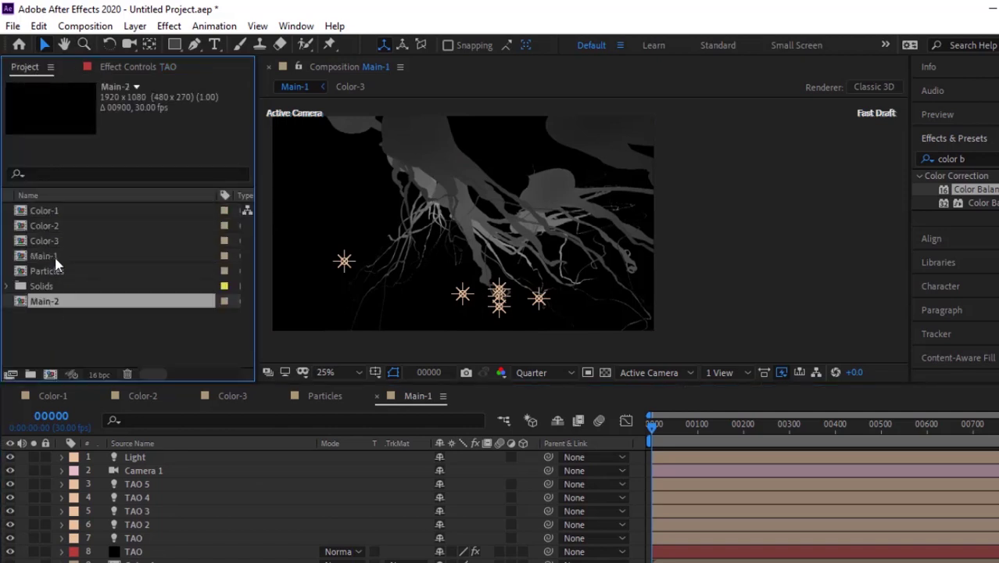
pyautogui.click(52, 319)
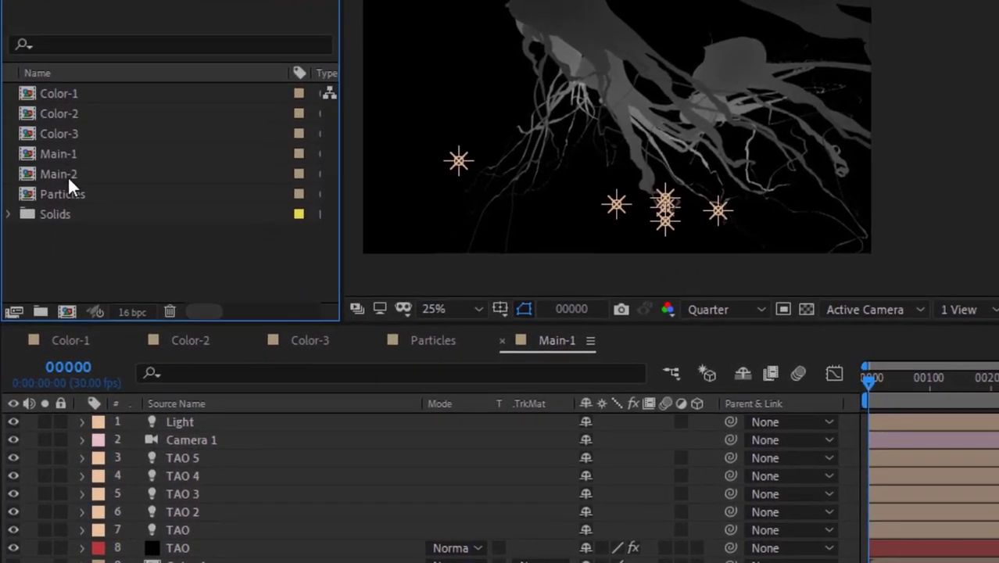
pyautogui.doubleClick(67, 197)
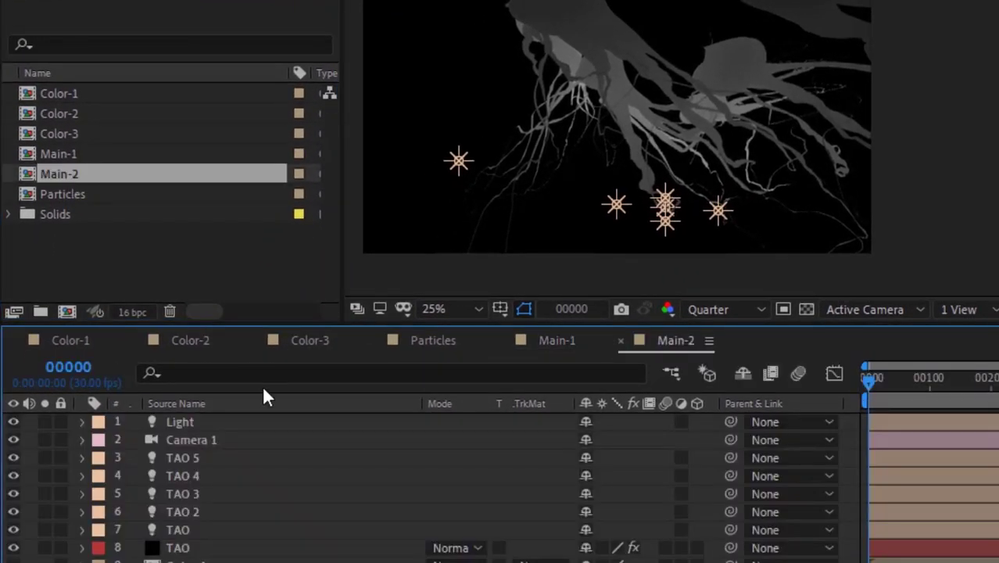
# Step: Set the Render Mode of Tao on Main-2's TAO layer to Full Render
pyautogui.click(191, 547)
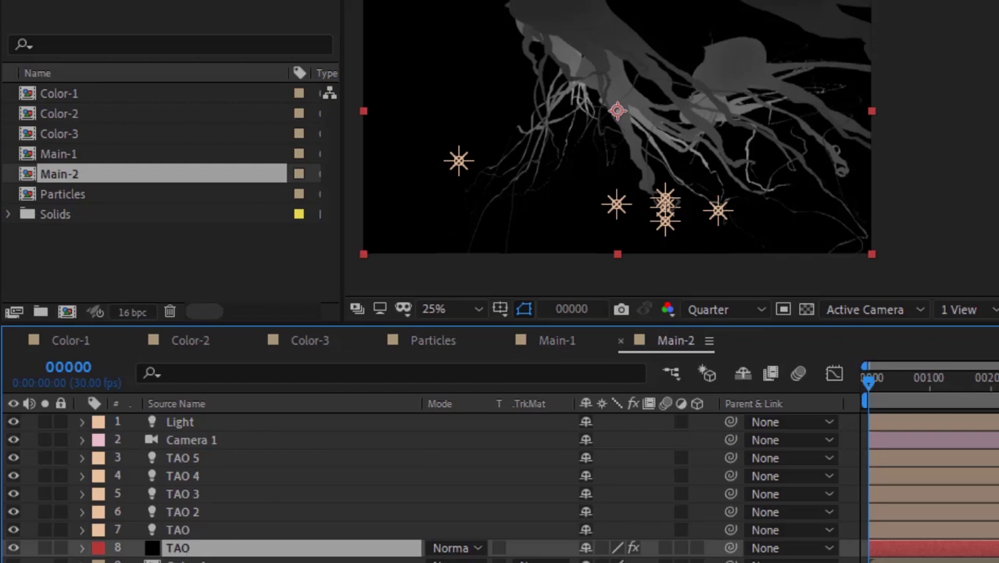
pyautogui.press('F3')
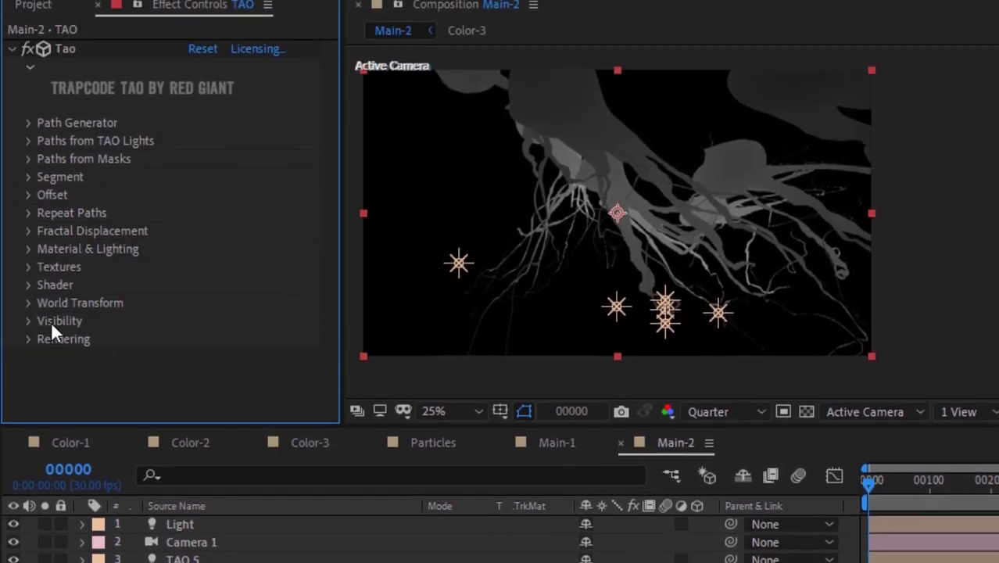
pyautogui.click(29, 341)
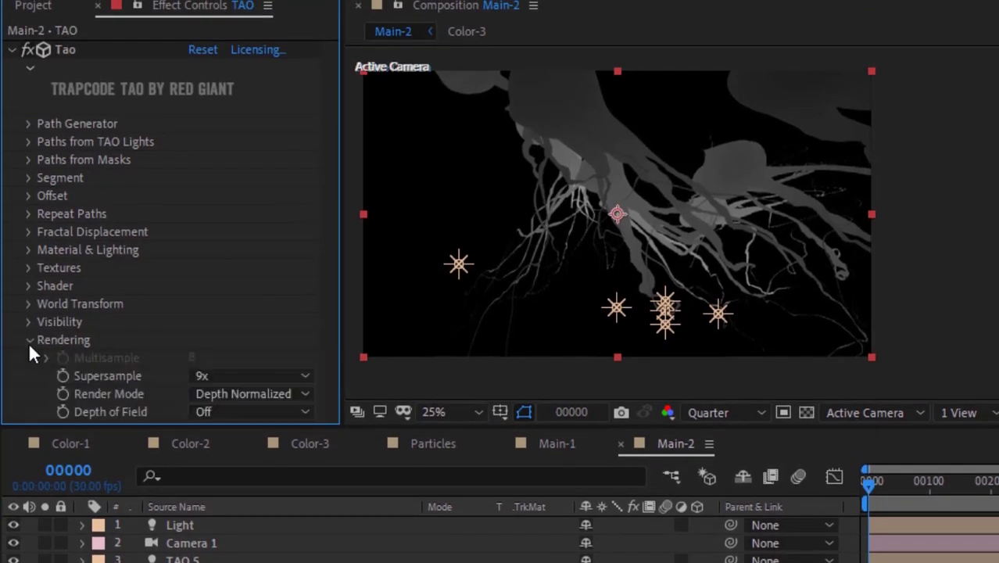
pyautogui.click(227, 393)
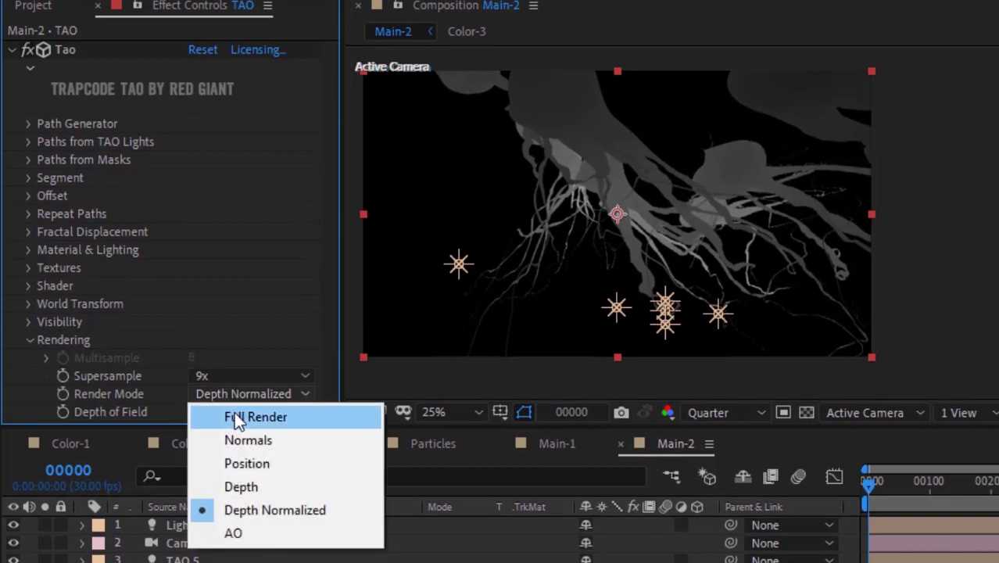
pyautogui.click(235, 411)
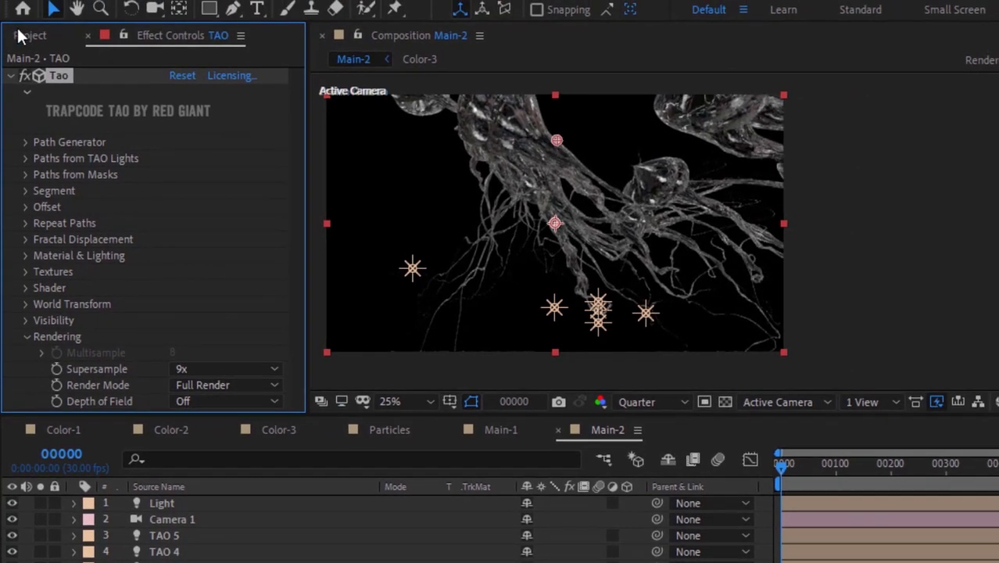
# Step: Duplicate the Main-2 composition and open the copy
pyautogui.click(23, 36)
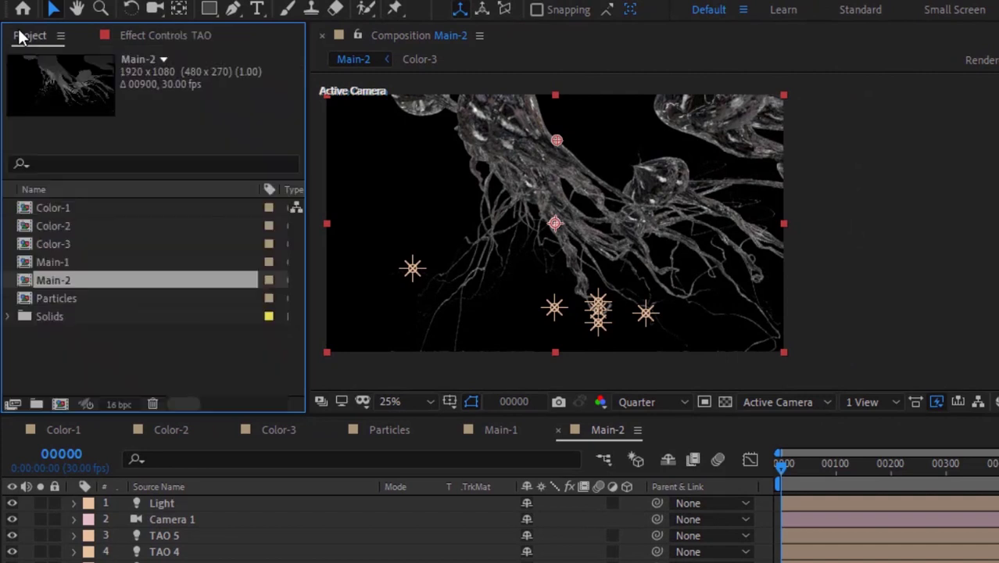
pyautogui.click(69, 354)
pyautogui.click(67, 280)
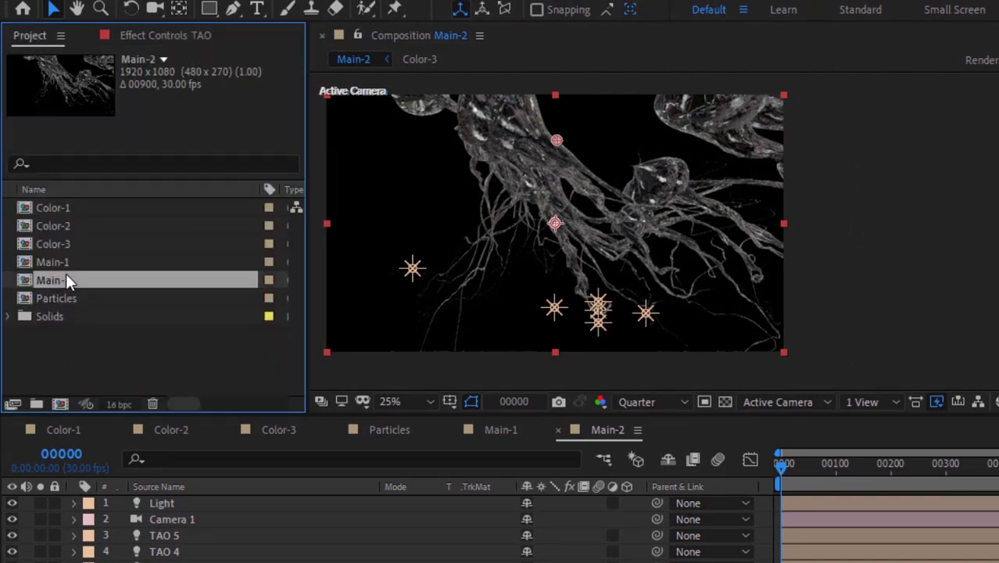
pyautogui.hotkey('ctrl', 'd')
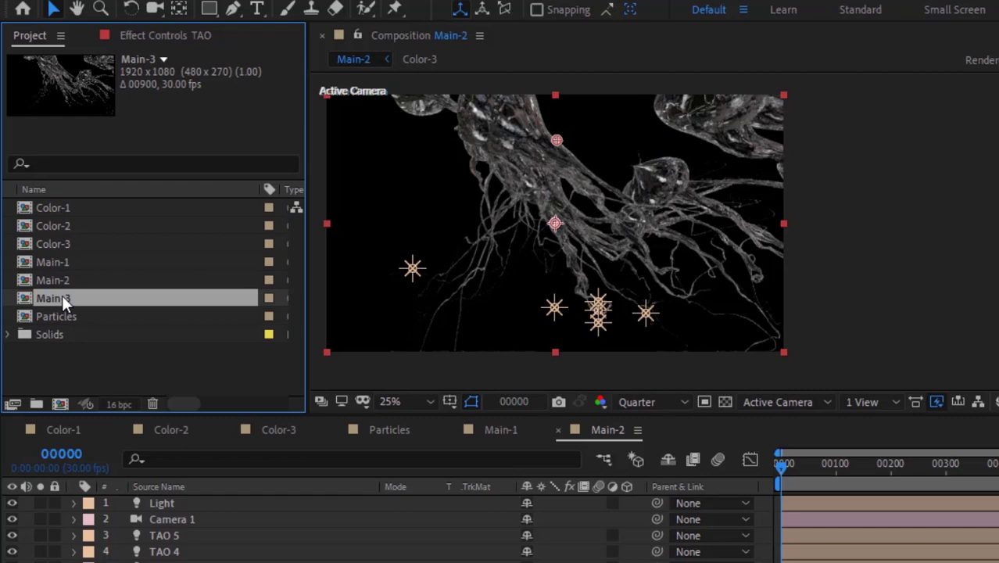
pyautogui.doubleClick(62, 298)
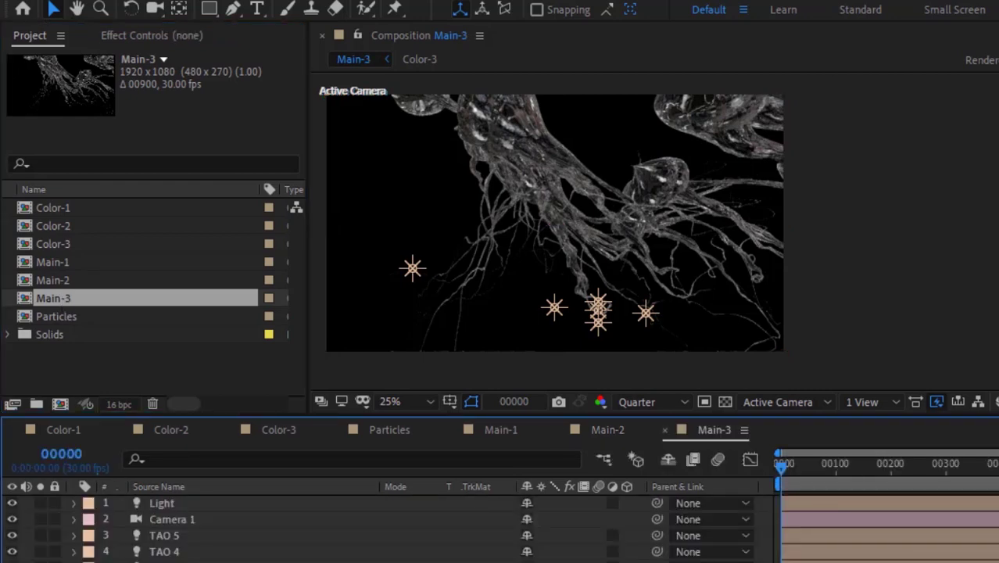
# Step: Replace the Color-1 layer in Main-3 with the Color-2 composition, placed between the TAO and Color-3 layers
pyautogui.click(166, 562)
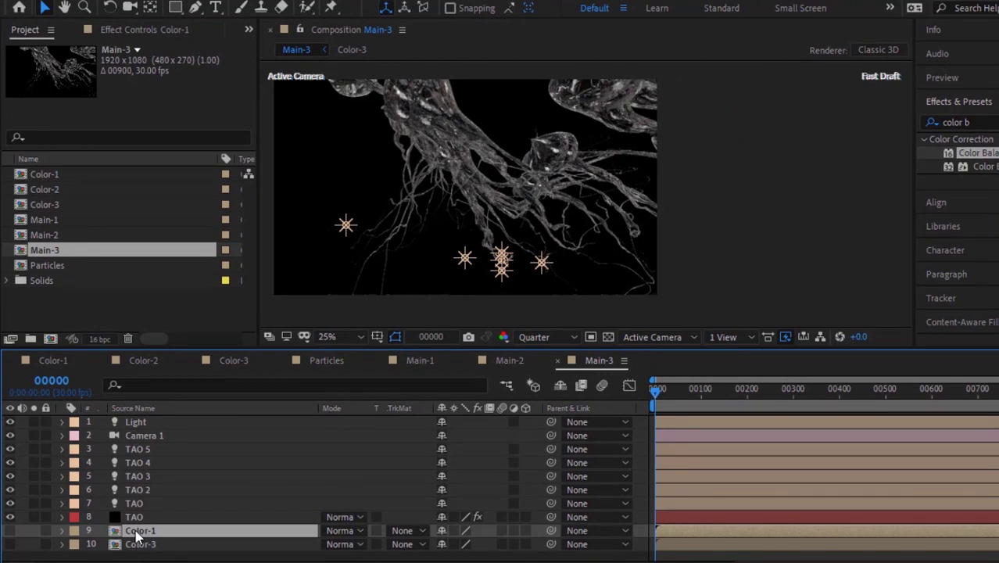
pyautogui.press('Delete')
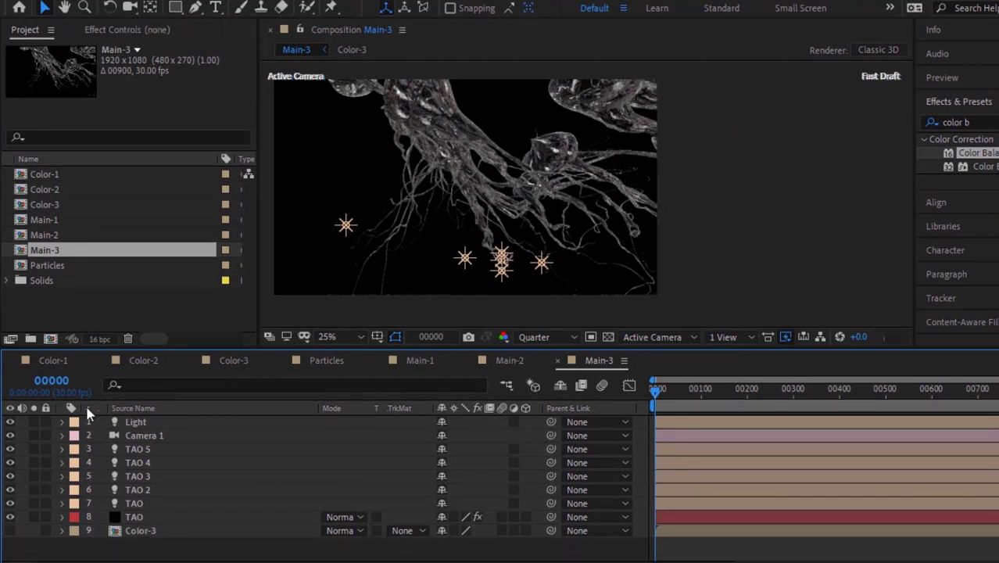
pyautogui.moveTo(45, 189); pyautogui.dragTo(94, 530)
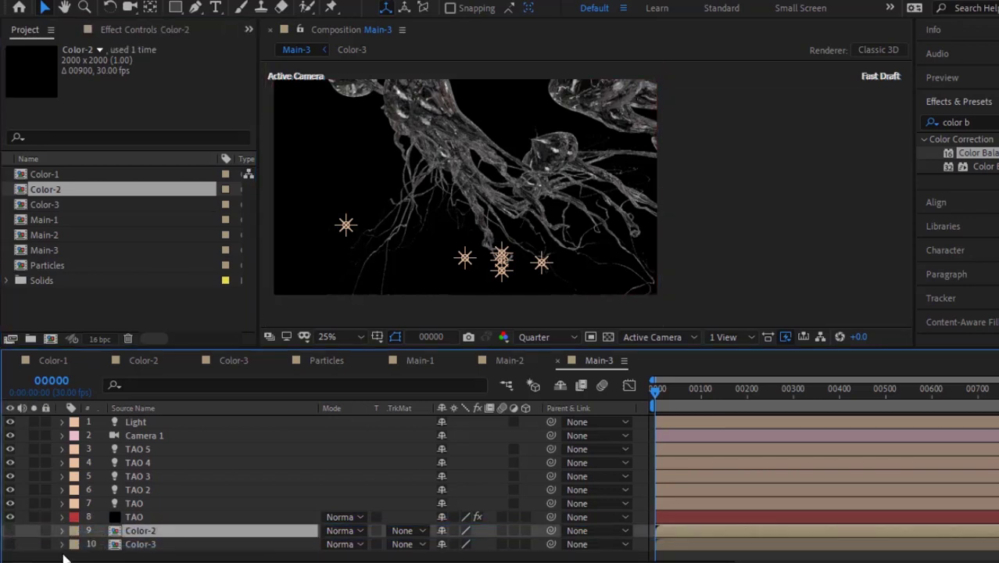
# Step: Assign the Color-2 layer as the Color Texture of Tao on Main-3's TAO layer
pyautogui.click(139, 520)
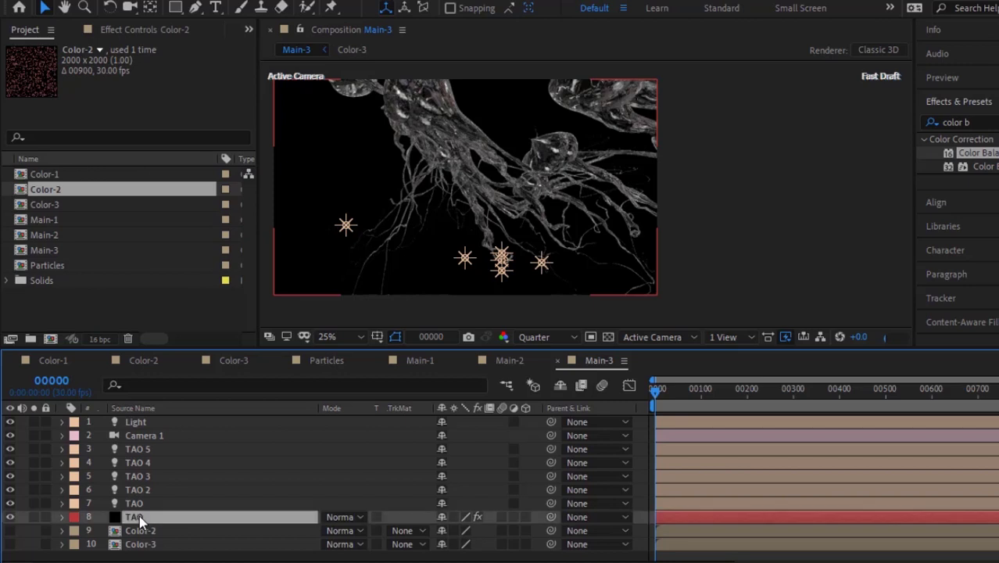
pyautogui.click(119, 29)
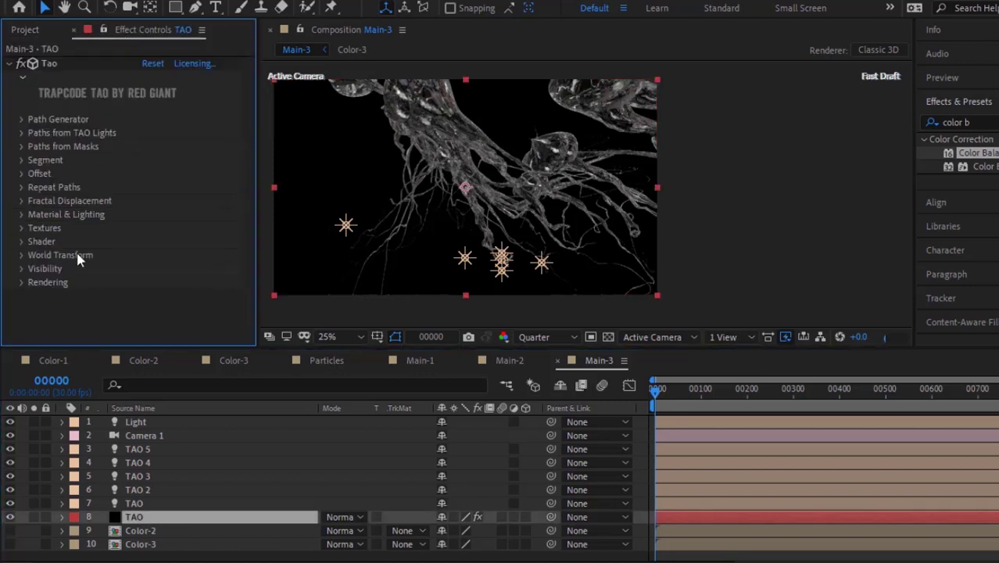
pyautogui.click(21, 228)
pyautogui.scroll(-3, 21, 228)
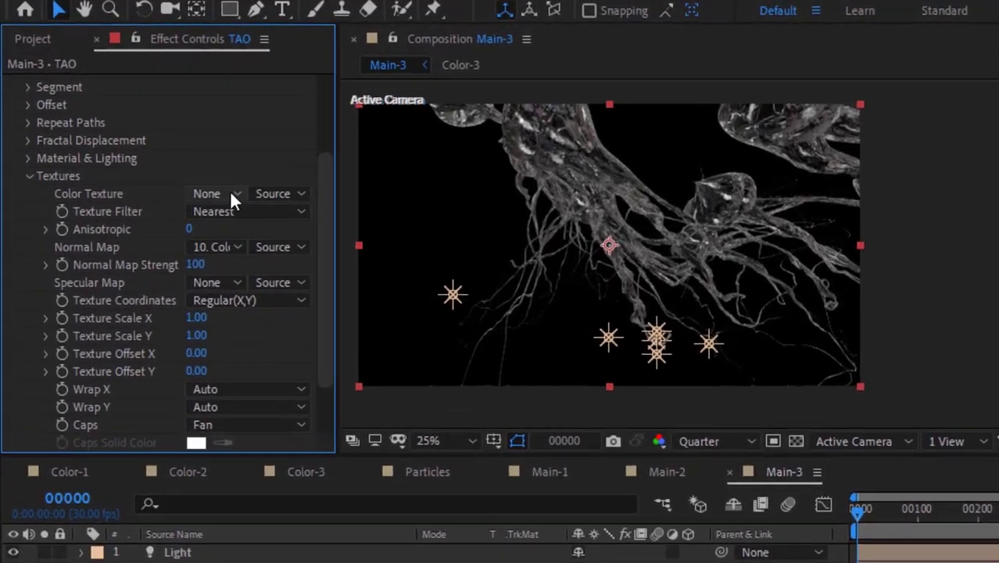
pyautogui.click(171, 148)
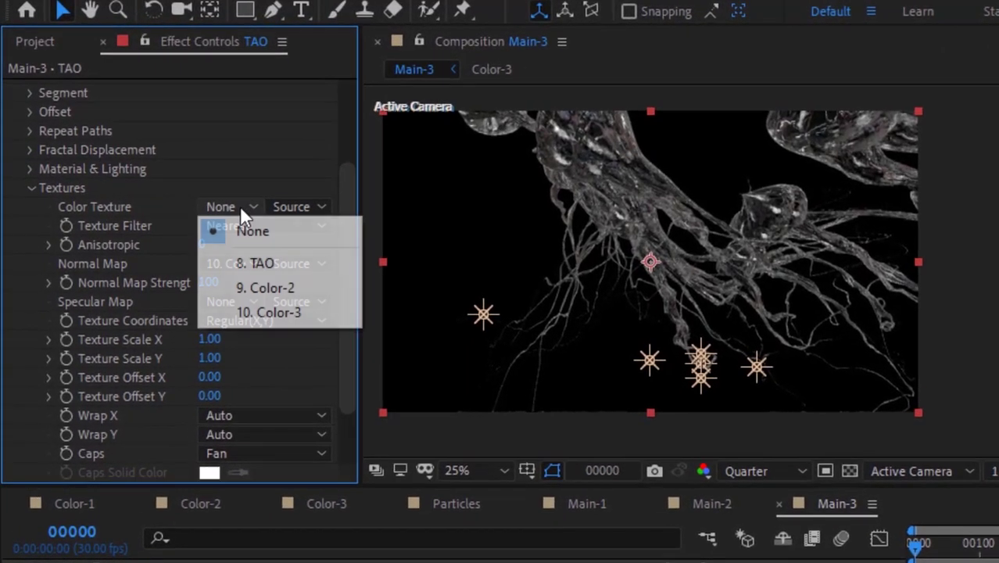
pyautogui.click(262, 288)
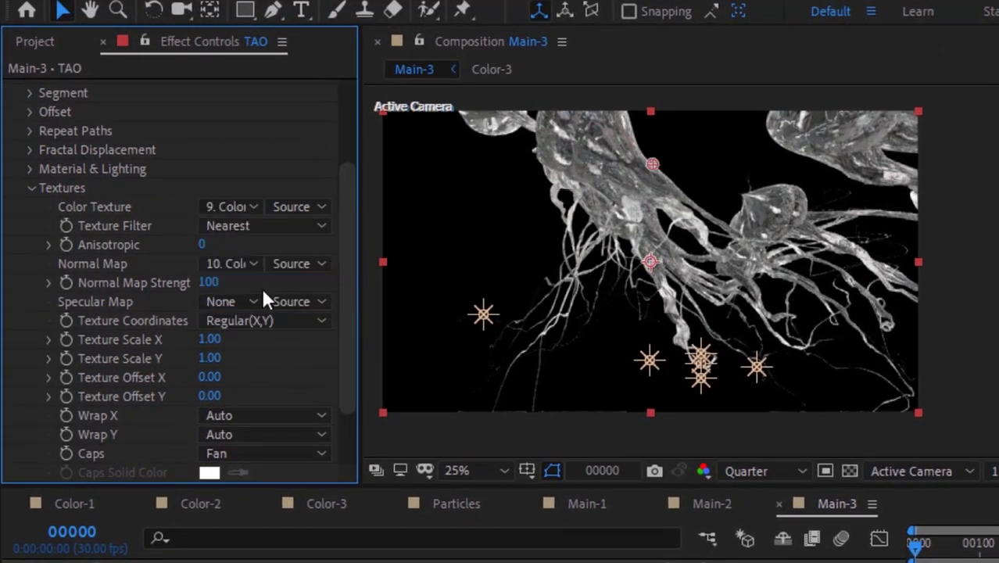
# Step: Set both Ambient and Diffuse to 200 in the Material & Lighting settings of Tao on Main-3's TAO layer
pyautogui.click(30, 168)
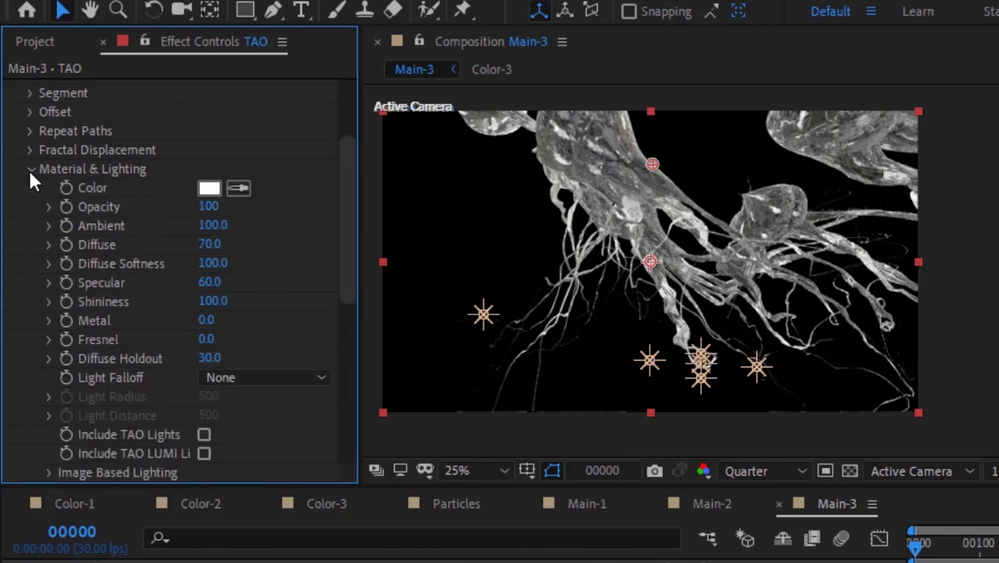
pyautogui.click(213, 225)
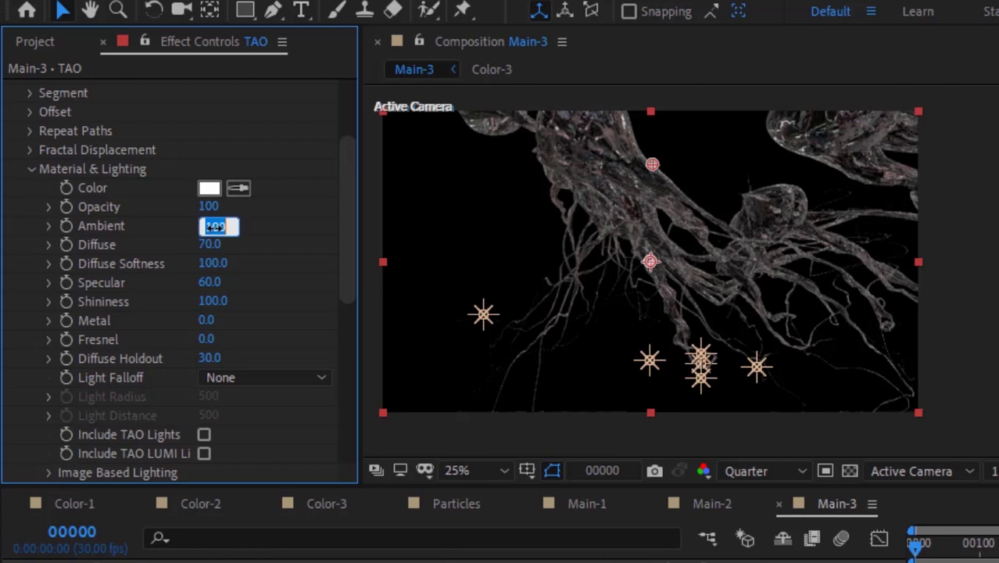
pyautogui.write('200')
pyautogui.press('Tab')
pyautogui.write('200')
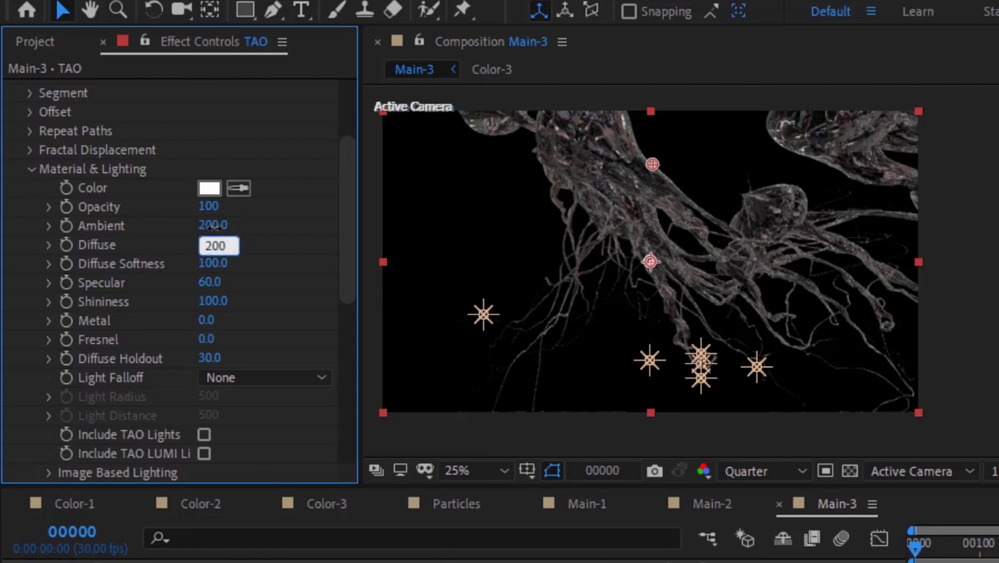
pyautogui.press('Return')
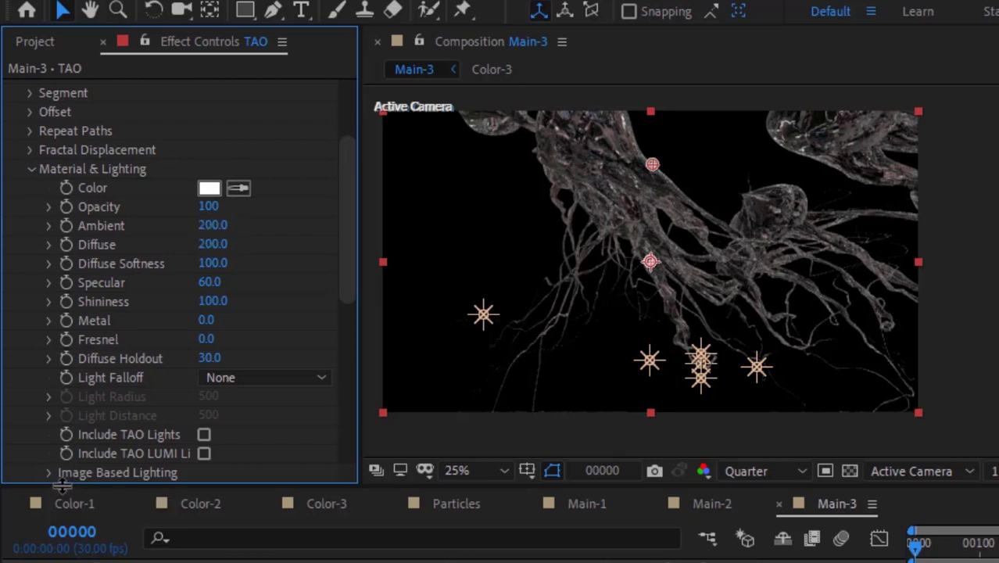
# Step: Set the Built-in Environment of Tao's Image Based Lighting to Diffuse Only
pyautogui.click(47, 473)
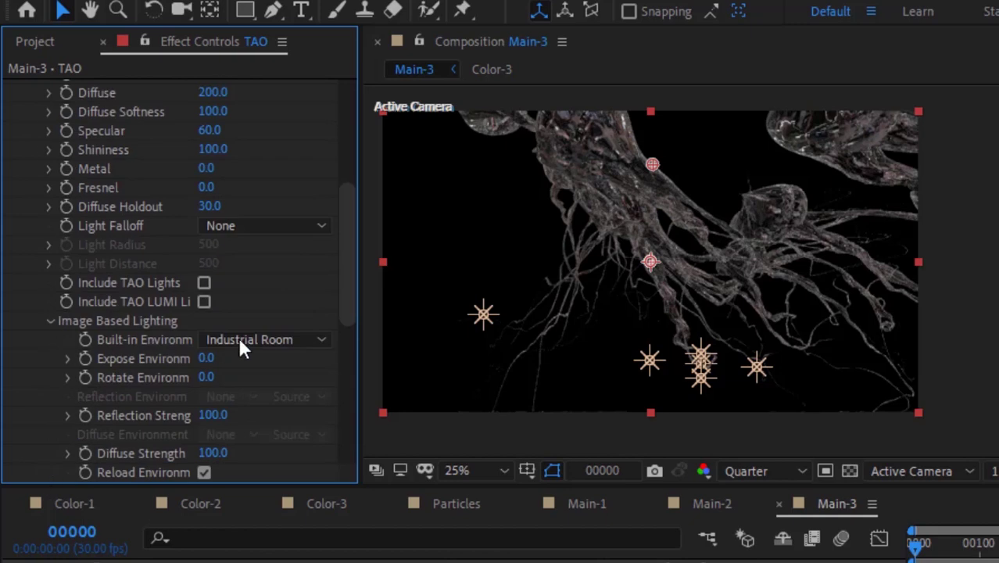
pyautogui.click(284, 340)
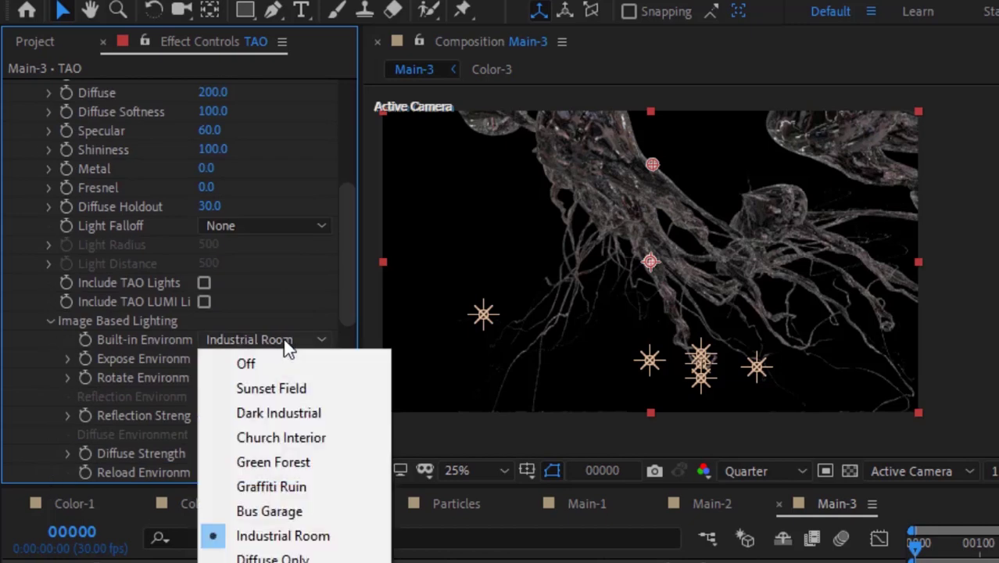
pyautogui.click(286, 556)
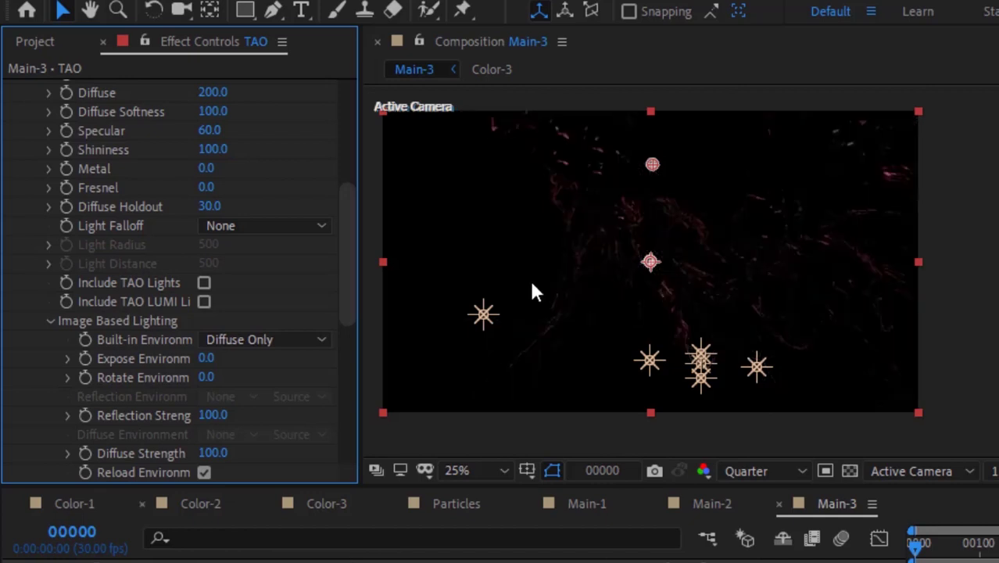
pyautogui.click(530, 277)
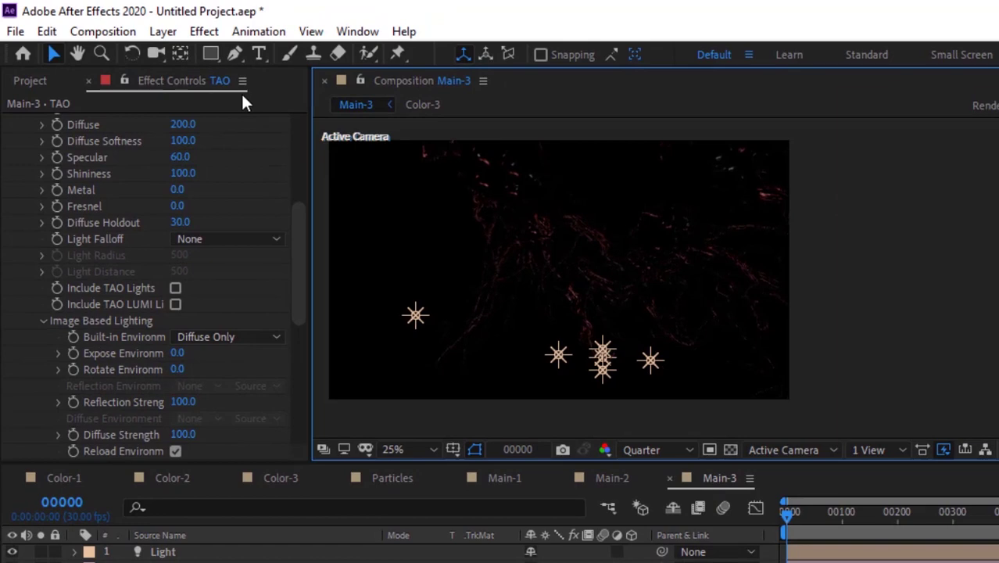
# Step: Create a new composition named Main-5, keeping the offered settings
pyautogui.click(113, 34)
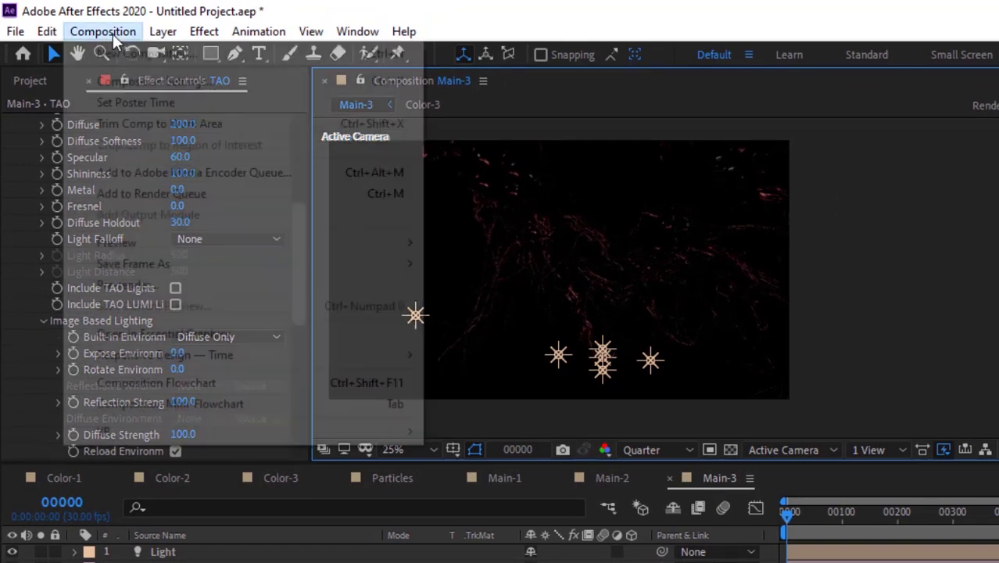
pyautogui.click(122, 53)
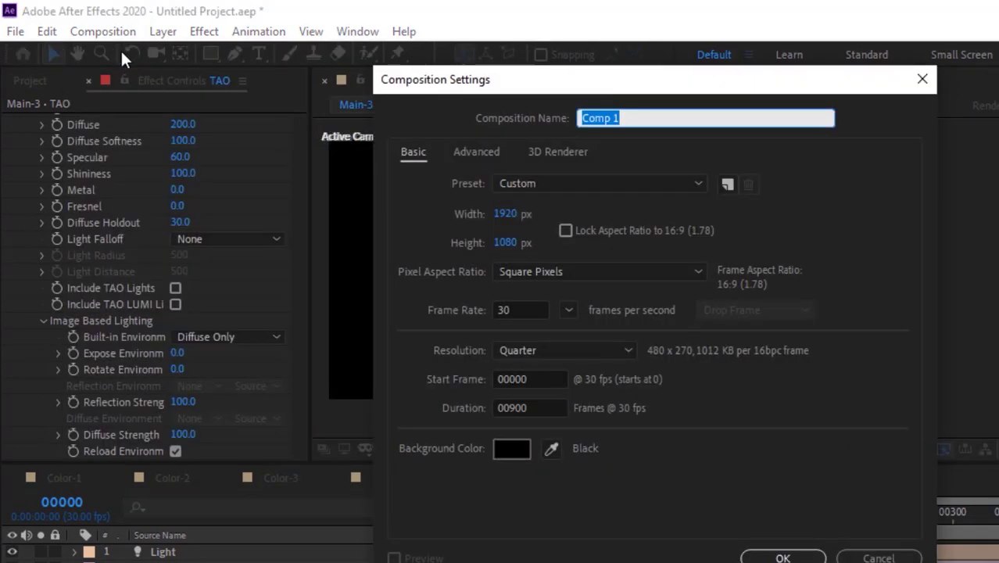
pyautogui.write('Main-5')
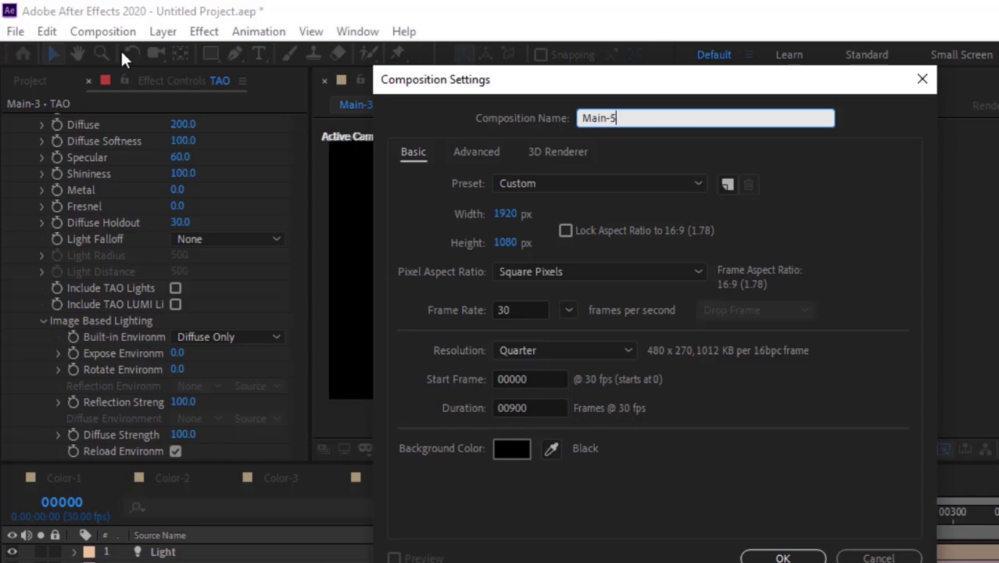
pyautogui.press('Return')
# Step: Rename the Main-5 composition as Main-4
pyautogui.click(31, 81)
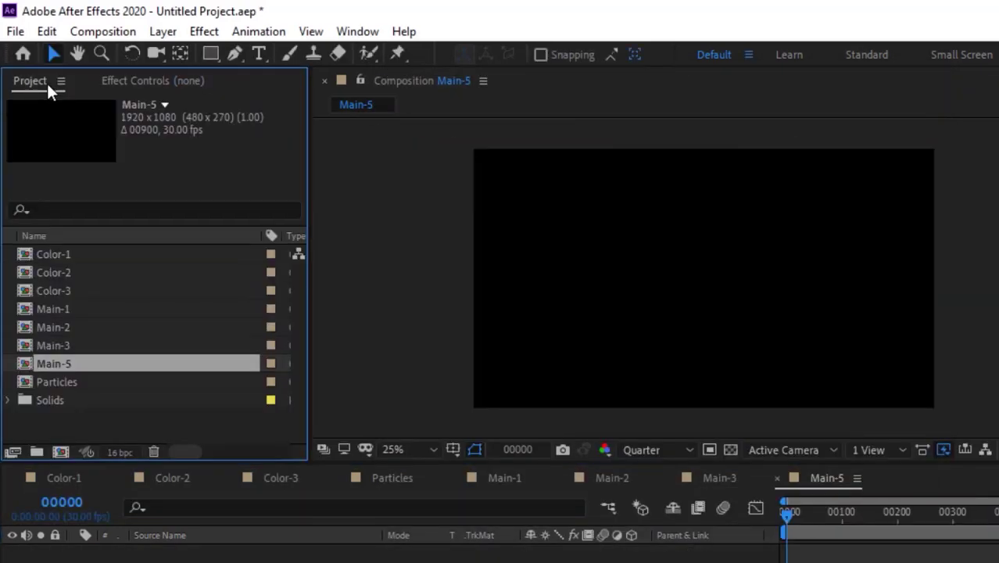
pyautogui.press('Return')
pyautogui.write('Main-4')
pyautogui.press('Return')
# Step: Add the Main-2 and Main-3 compositions as layers in Main-4, with Main-3 above Main-2
pyautogui.click(69, 344)
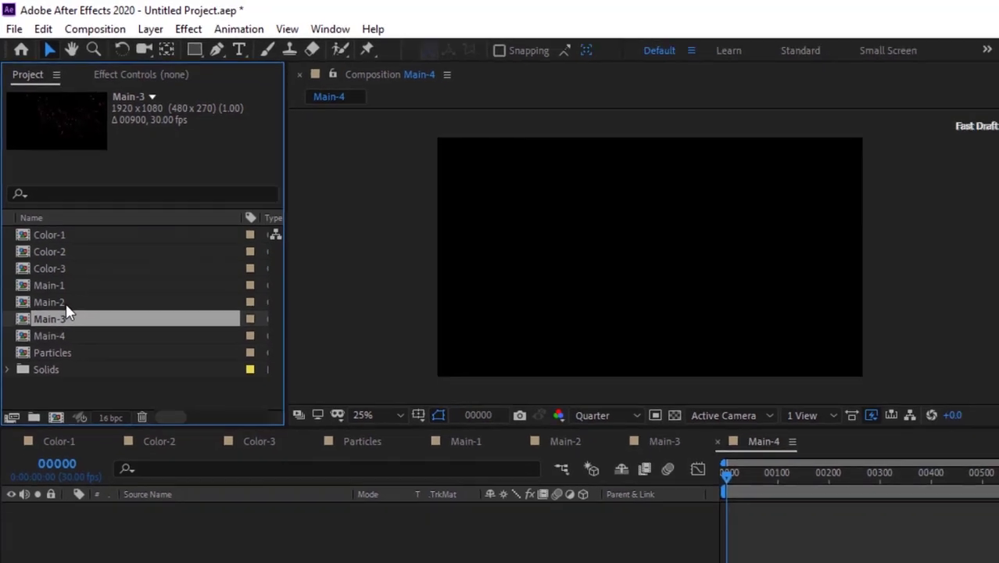
pyautogui.keyDown('shift'); pyautogui.click(62, 327); pyautogui.keyUp('shift')
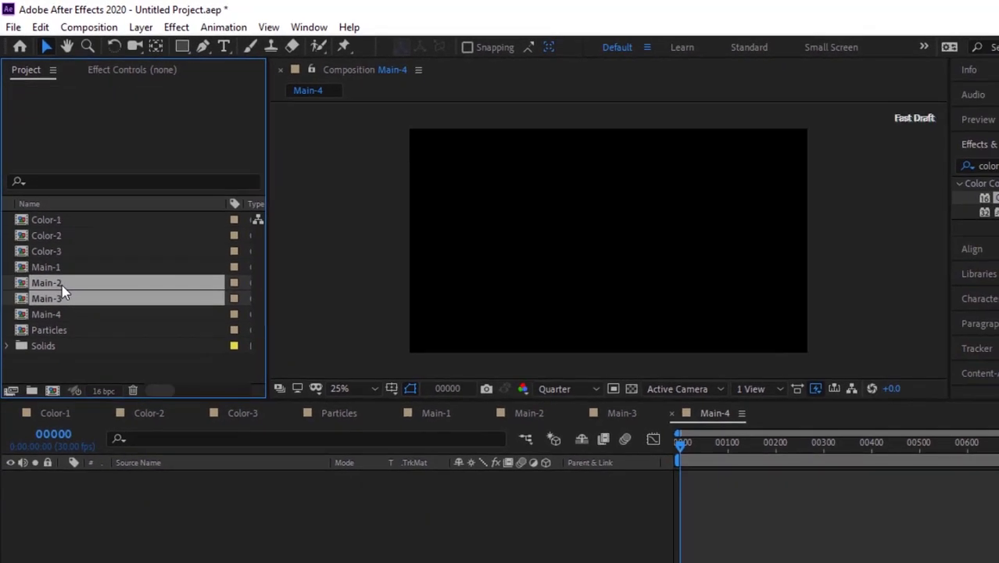
pyautogui.moveTo(62, 285); pyautogui.dragTo(82, 489)
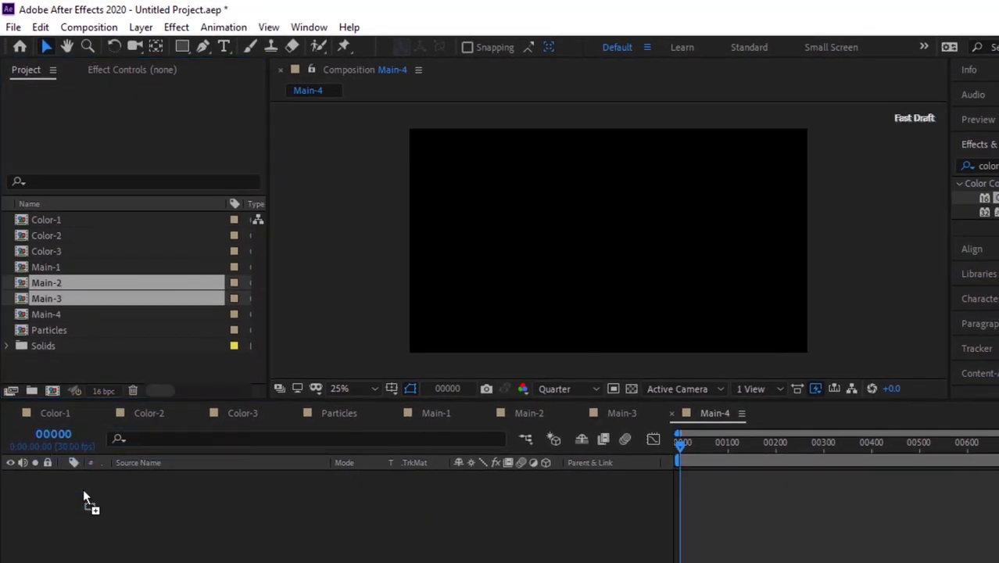
pyautogui.click(109, 541)
# Step: Set the blending mode of the Main-3 layer in Main-4 to Add
pyautogui.click(353, 478)
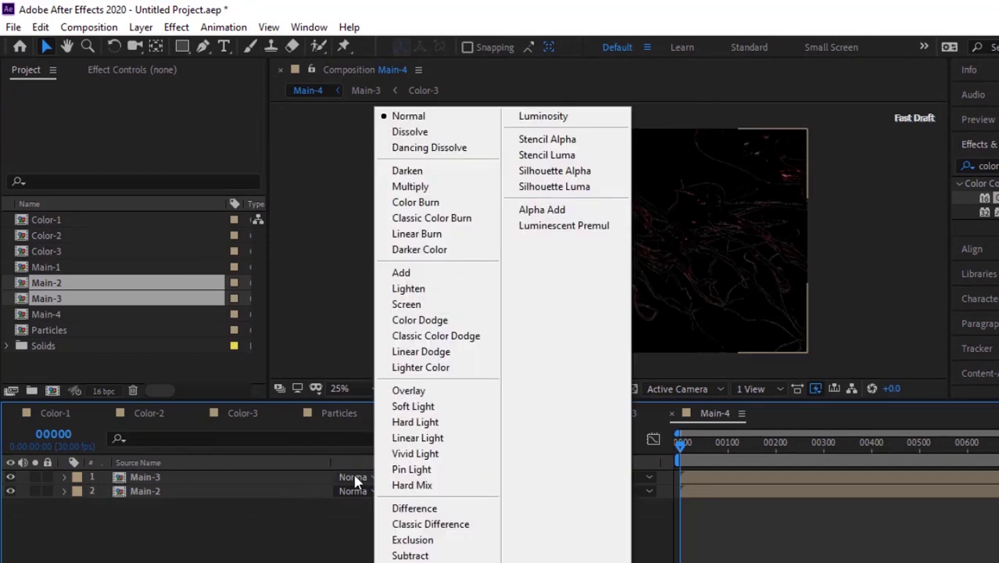
pyautogui.click(420, 273)
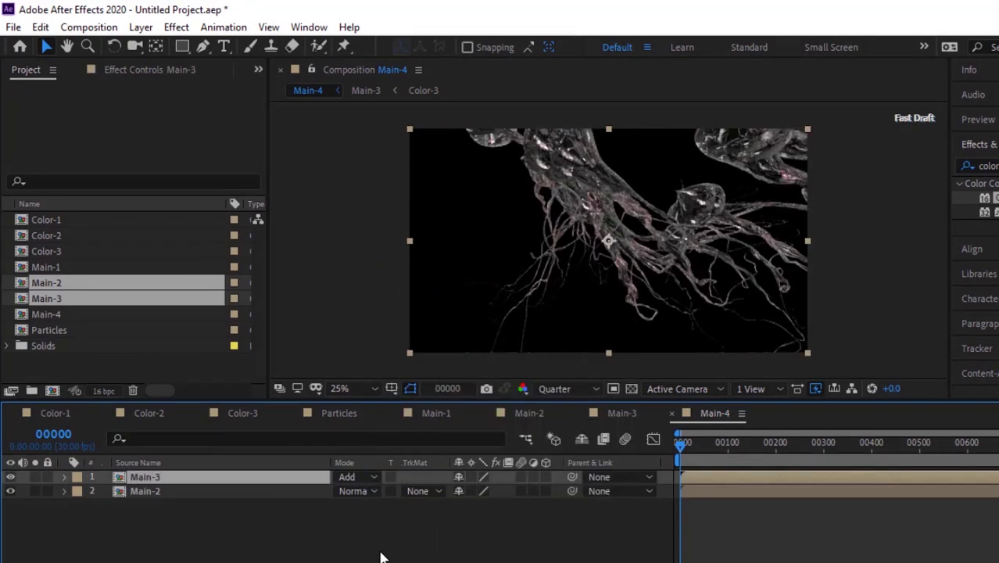
pyautogui.click(354, 552)
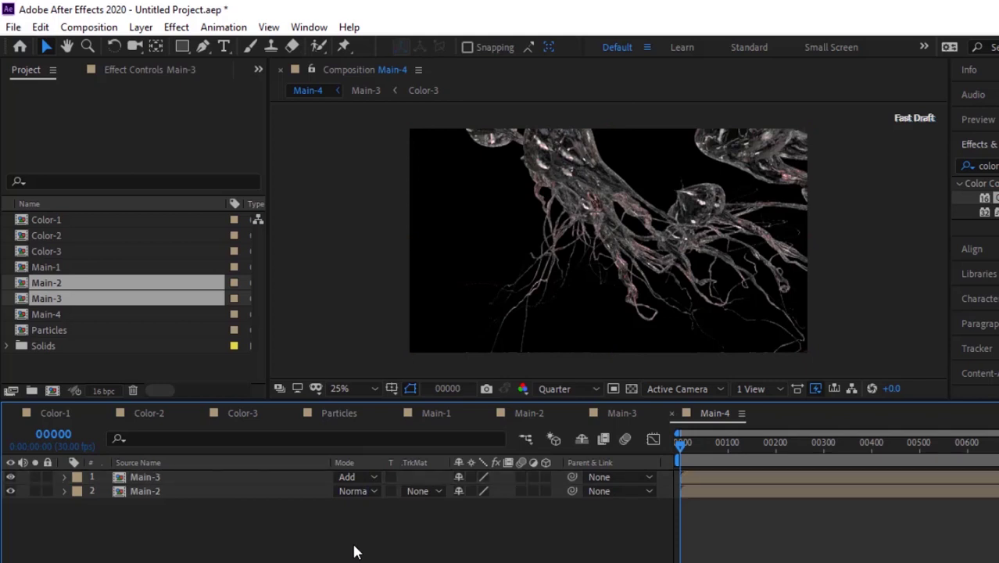
# Step: Create a new composition named Final, keeping the offered settings
pyautogui.click(88, 27)
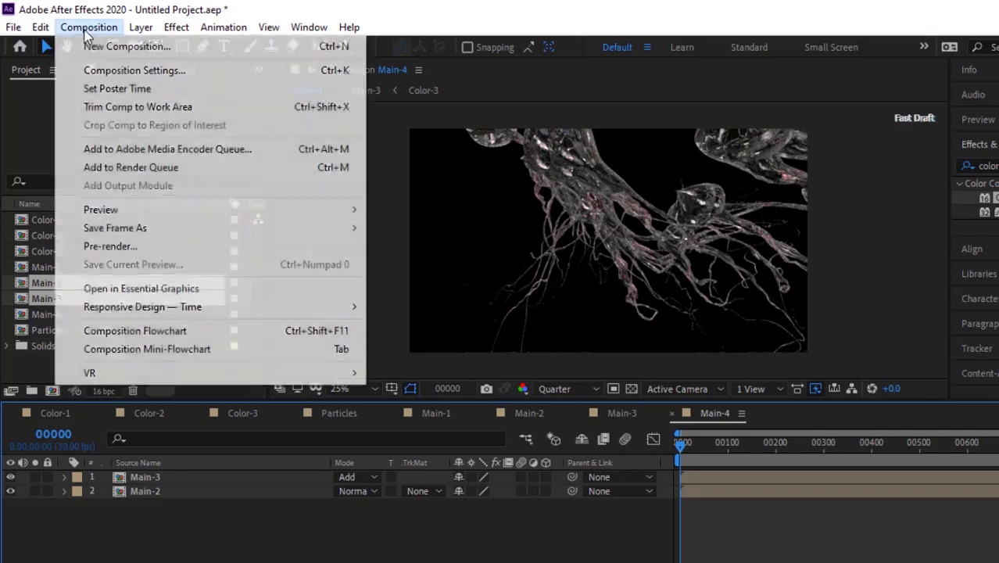
pyautogui.click(92, 48)
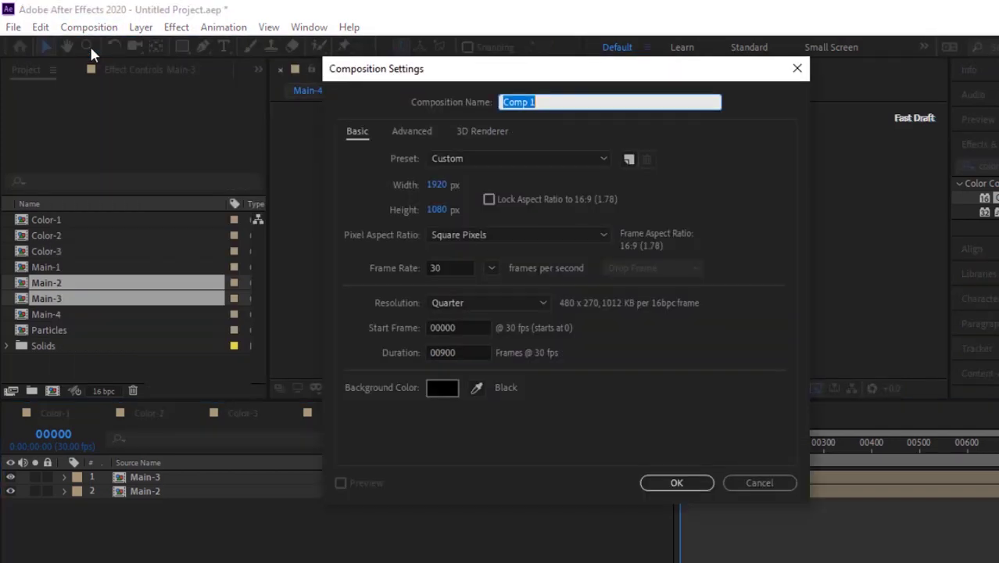
pyautogui.write('Final')
pyautogui.press('Return')
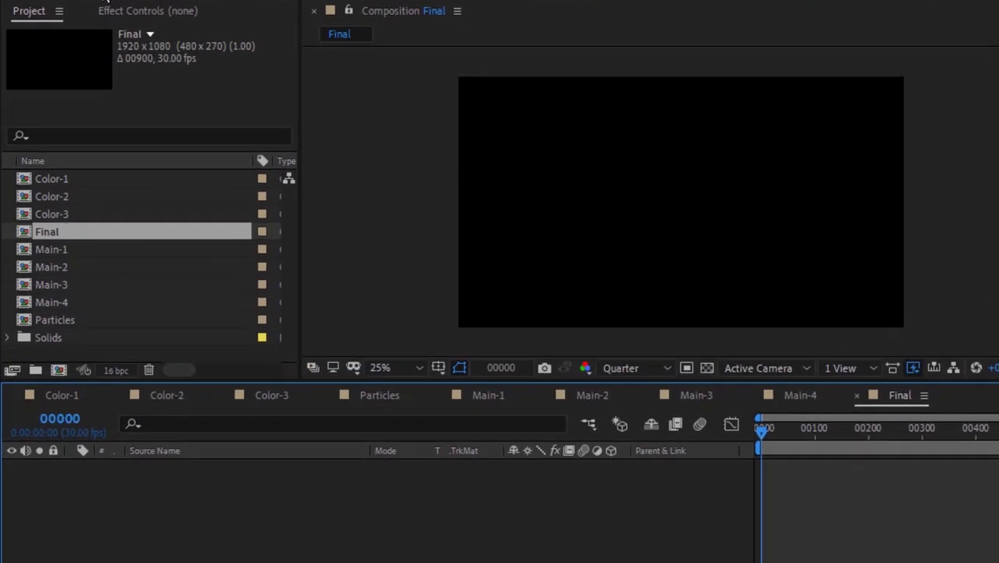
# Step: Add a black 1920 x 1080 px solid named BG to the Final composition
pyautogui.hotkey('ctrl', 'y')
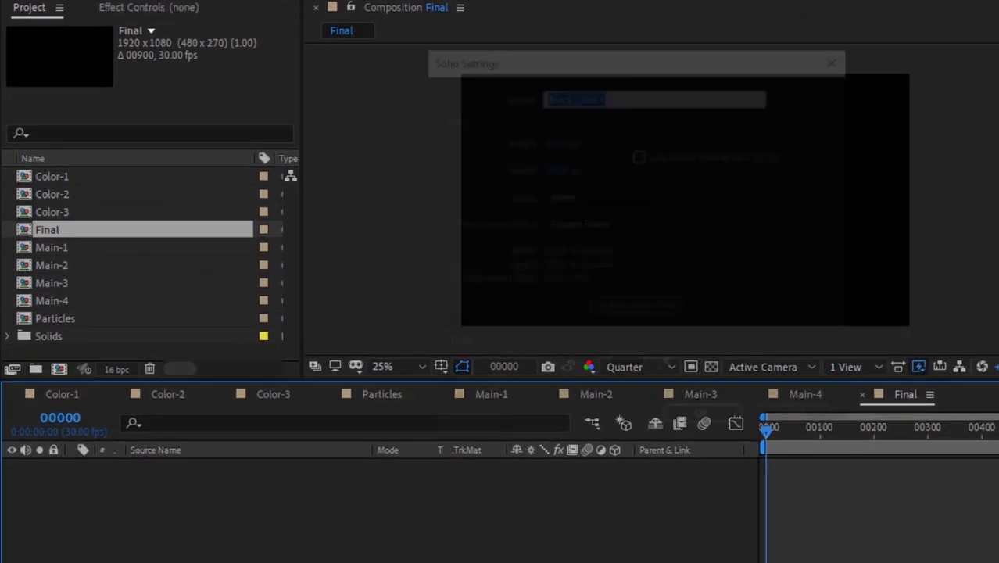
pyautogui.write('BG')
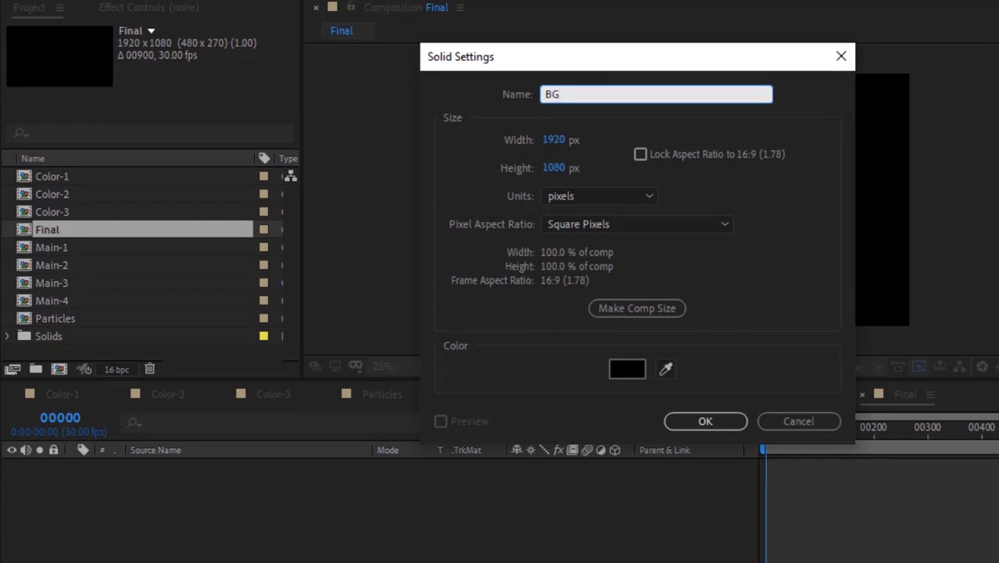
pyautogui.press('Return')
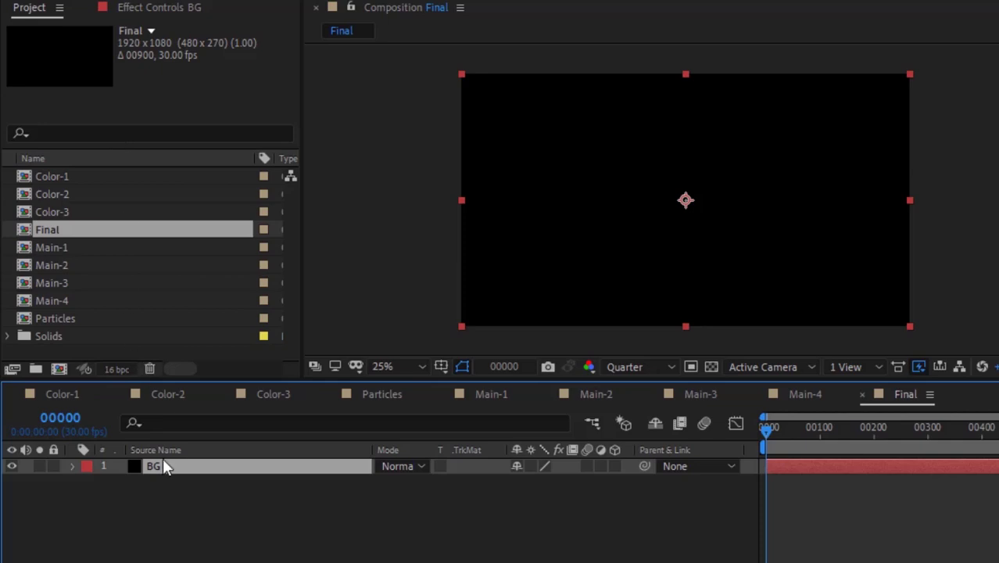
pyautogui.click(195, 557)
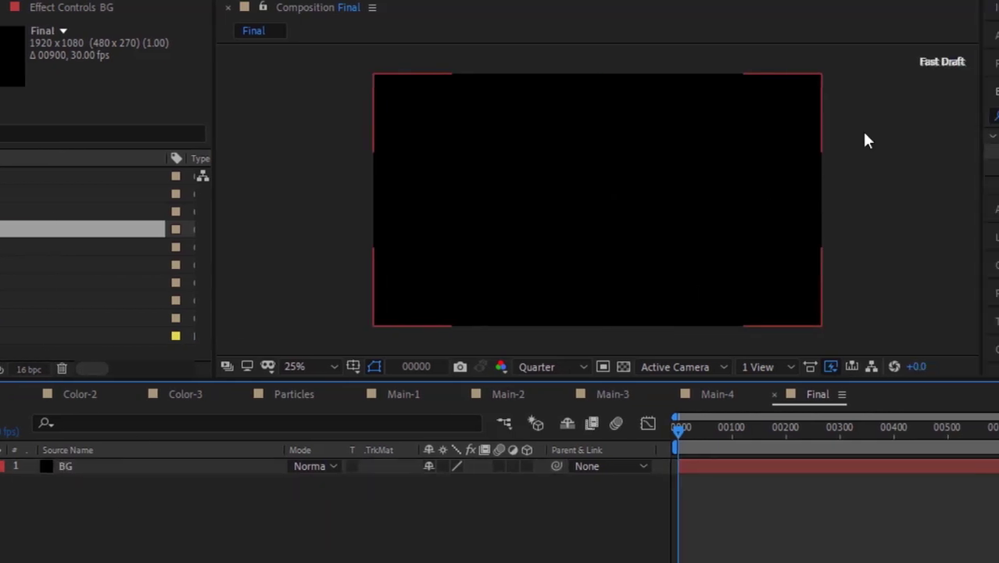
# Step: Find the 4-Color Gradient effect and apply it to the BG solid
pyautogui.click(899, 115)
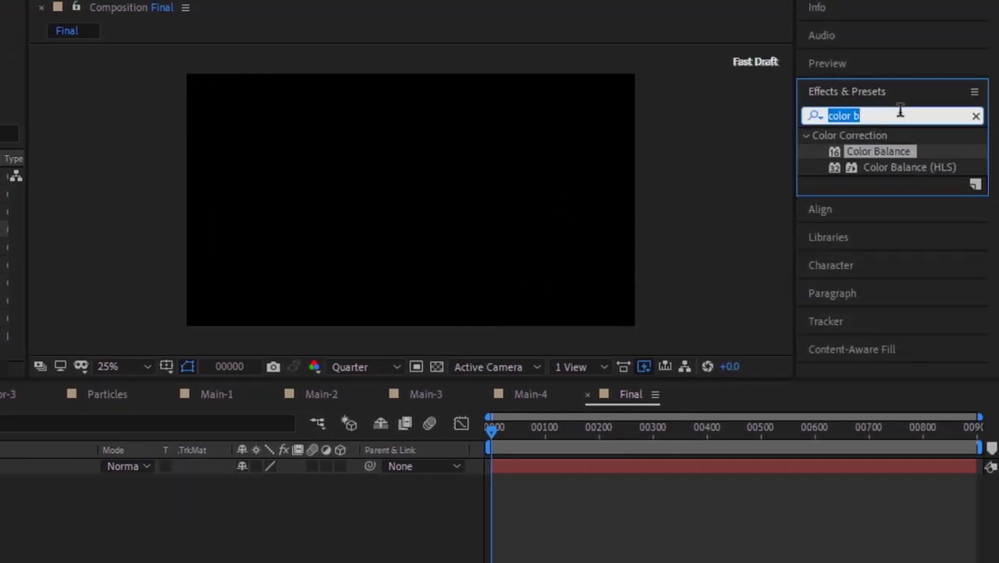
pyautogui.write('gradient')
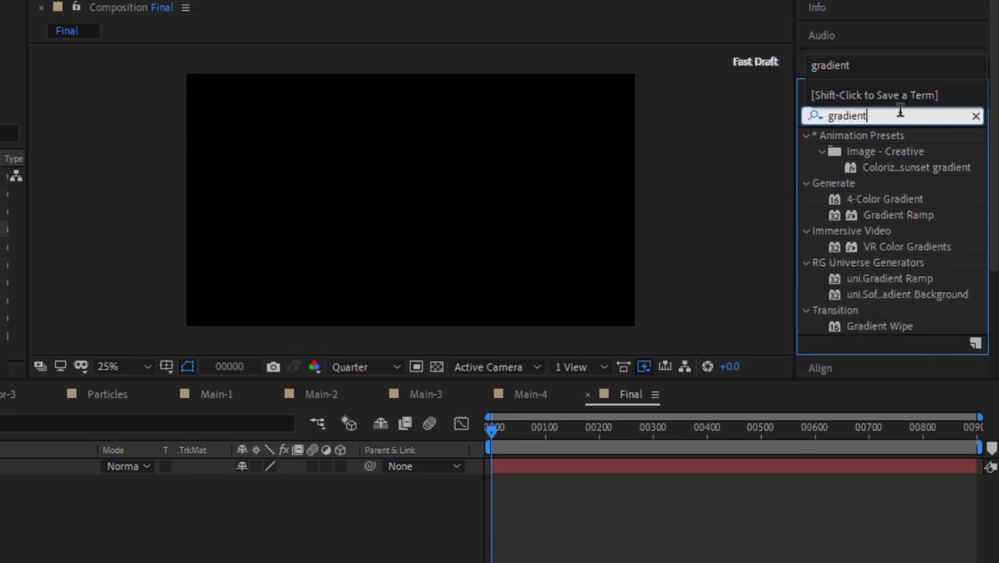
pyautogui.moveTo(876, 197); pyautogui.dragTo(436, 193)
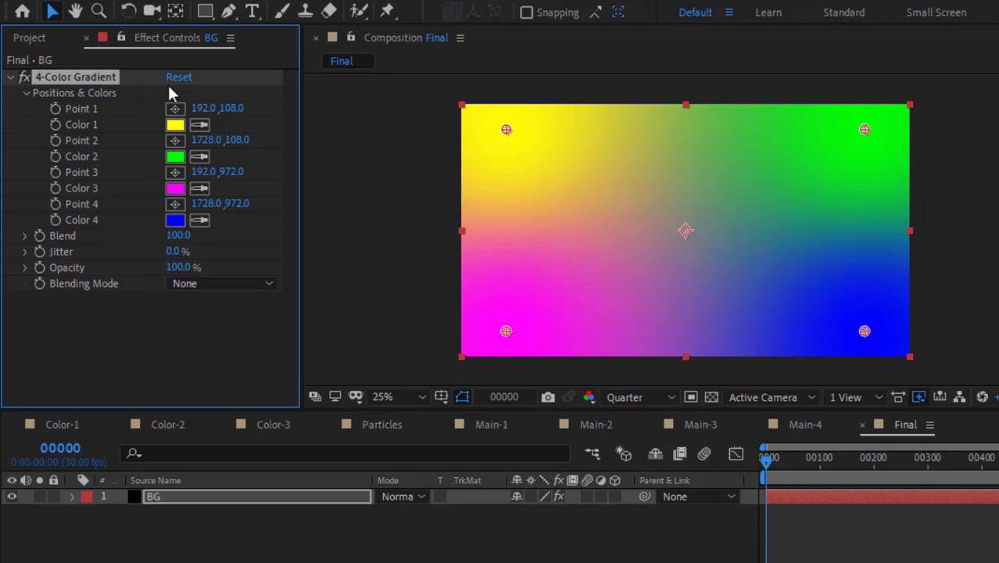
# Step: Set the gradient's Point 1 position to 864, -316
pyautogui.click(199, 109)
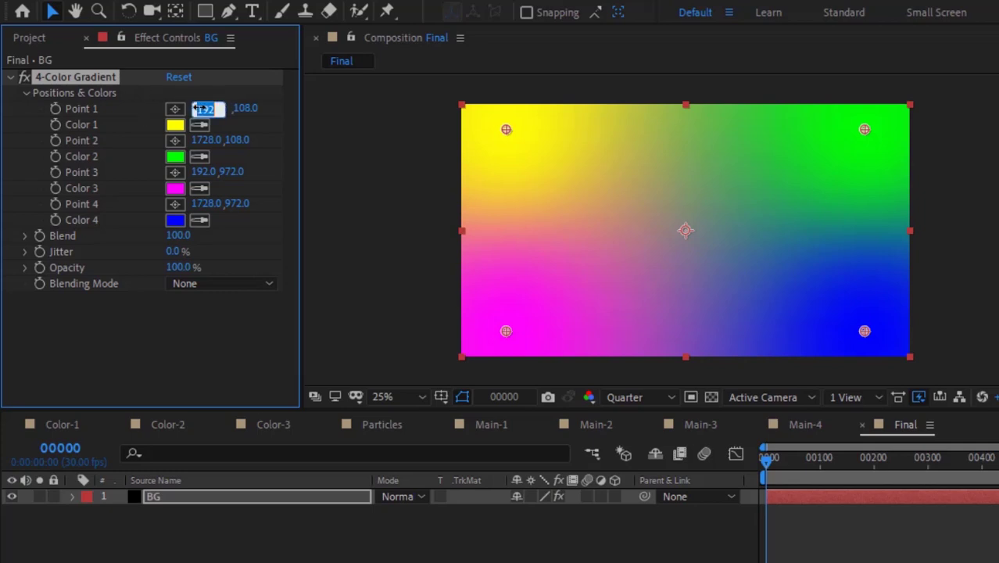
pyautogui.write('864')
pyautogui.press('Tab')
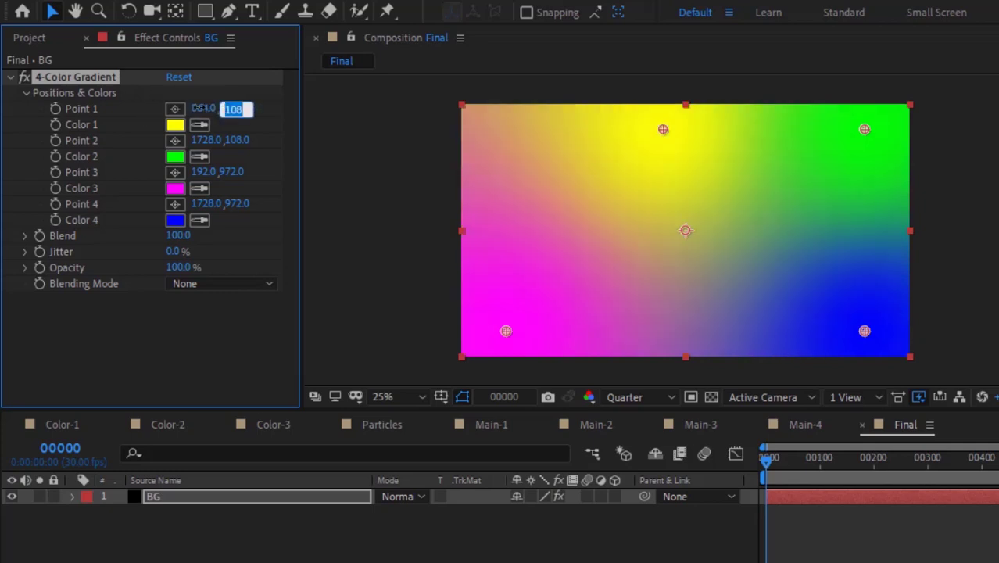
pyautogui.write('-316')
pyautogui.press('Return')
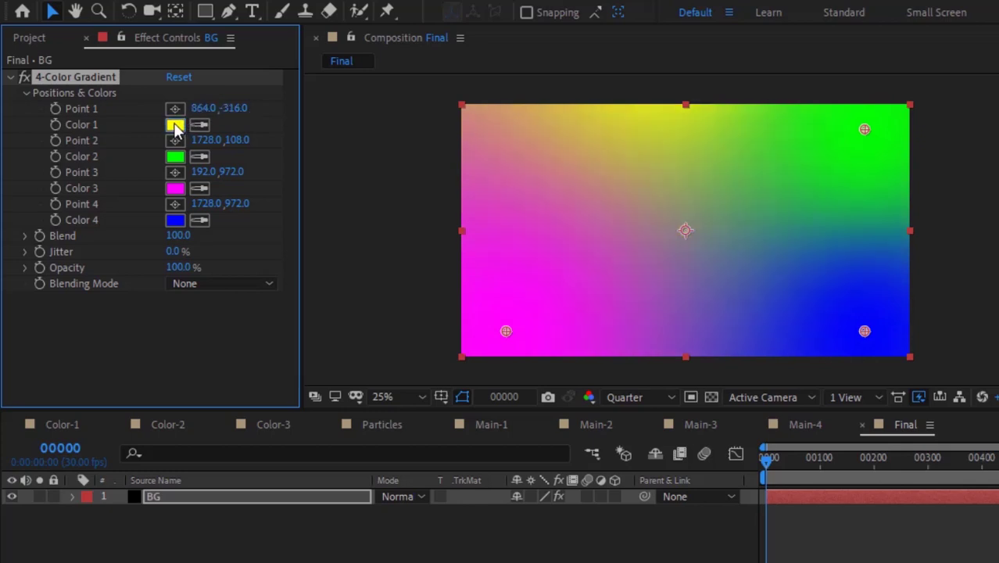
# Step: Set the gradient's Color 1 to a dark grey-green with hue 112, saturation 23 and brightness 33
pyautogui.click(175, 125)
pyautogui.click(734, 226)
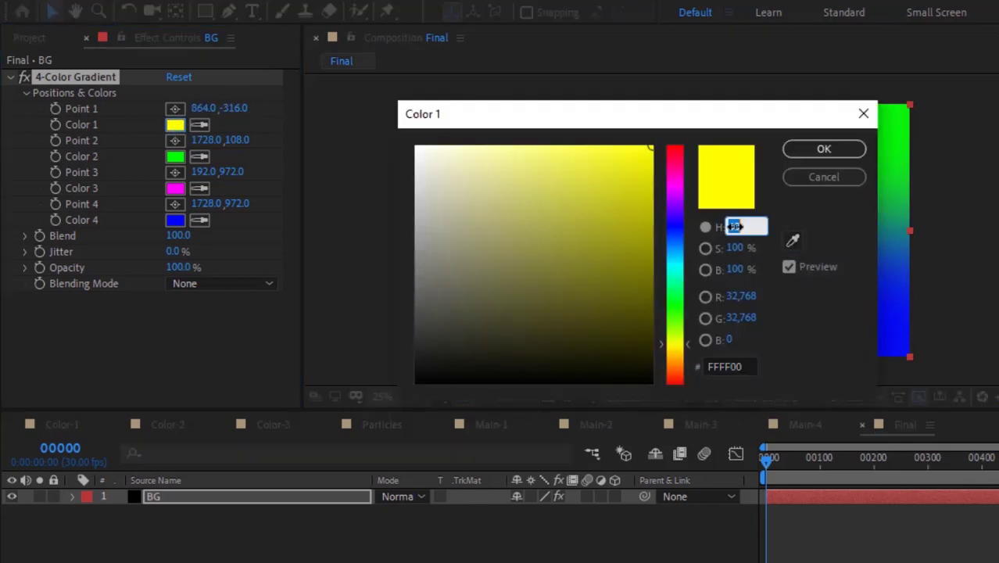
pyautogui.write('112')
pyautogui.press('Tab')
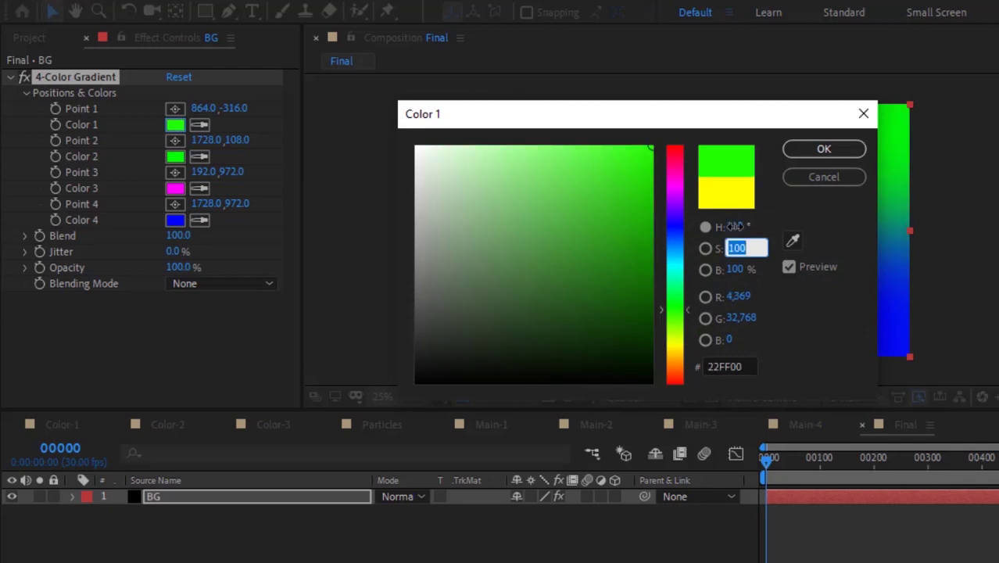
pyautogui.write('23')
pyautogui.press('Tab')
pyautogui.write('33')
pyautogui.press('Return')
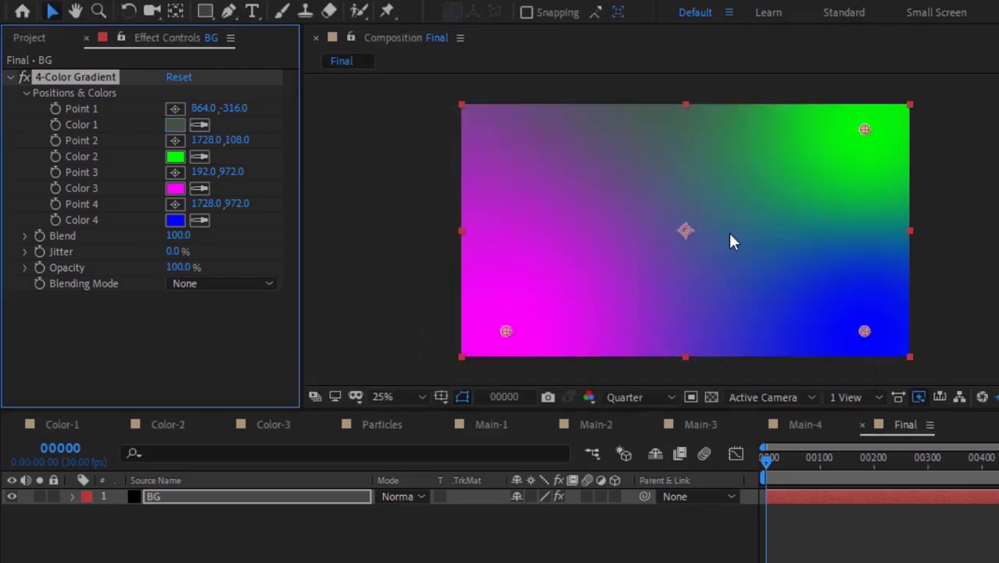
# Step: Set the gradient's Point 2 position to 984, 764
pyautogui.click(208, 141)
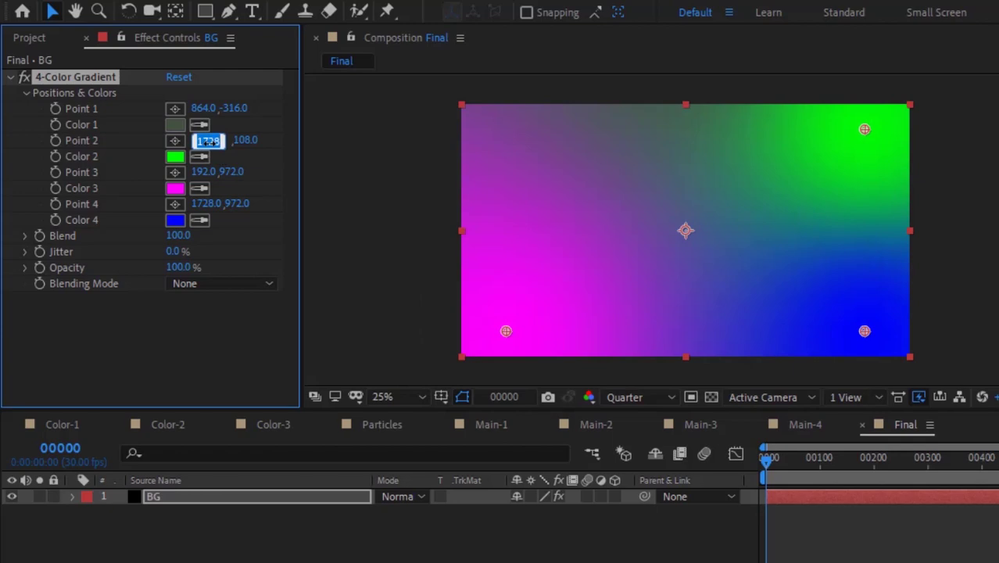
pyautogui.write('984')
pyautogui.press('Tab')
pyautogui.write('764')
pyautogui.press('Return')
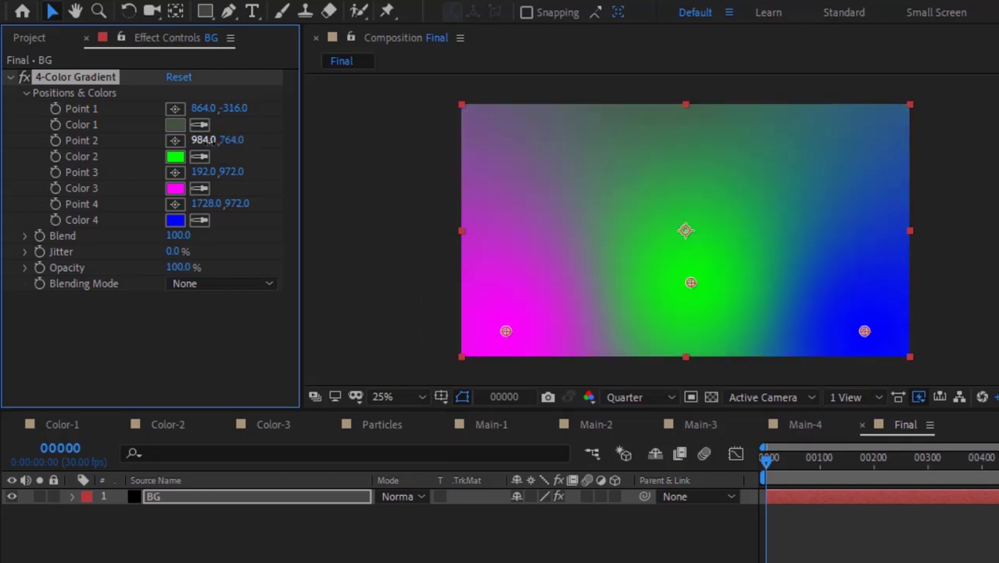
# Step: Set the gradient's Color 2 to a dark grey with hue 120 and saturation 5
pyautogui.click(175, 157)
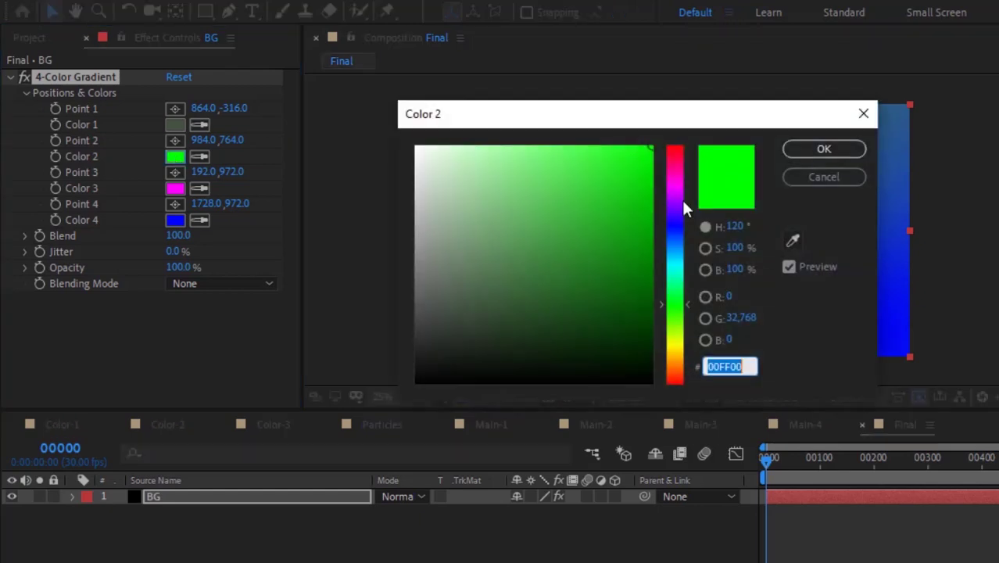
pyautogui.click(734, 226)
pyautogui.write('120')
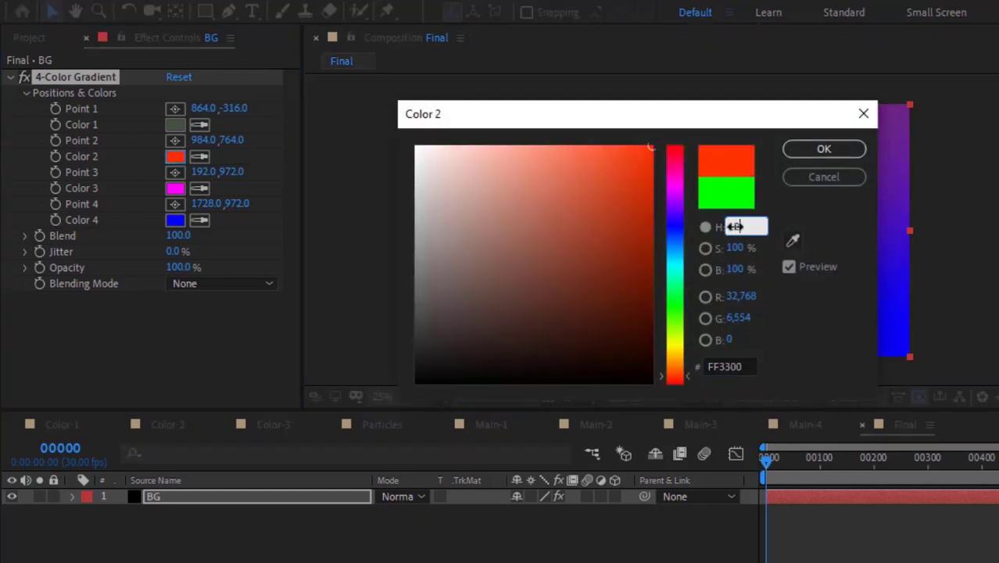
pyautogui.press('Tab')
pyautogui.write('5')
pyautogui.press('Tab')
pyautogui.write('2')
pyautogui.press('Return')
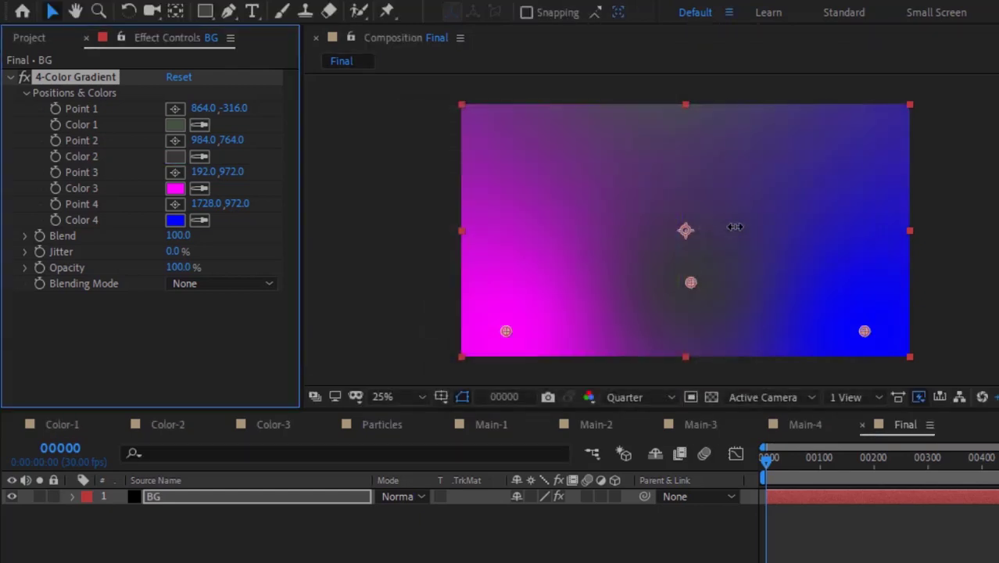
# Step: Set the gradient's Point 3 position to 544, 1204
pyautogui.click(203, 172)
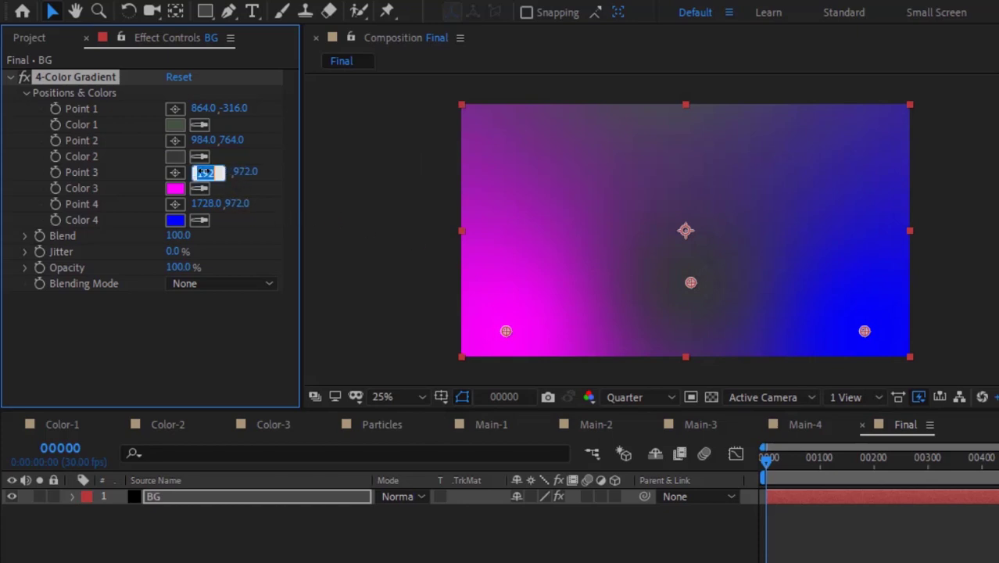
pyautogui.write('544')
pyautogui.press('Tab')
pyautogui.write('1204')
pyautogui.press('Return')
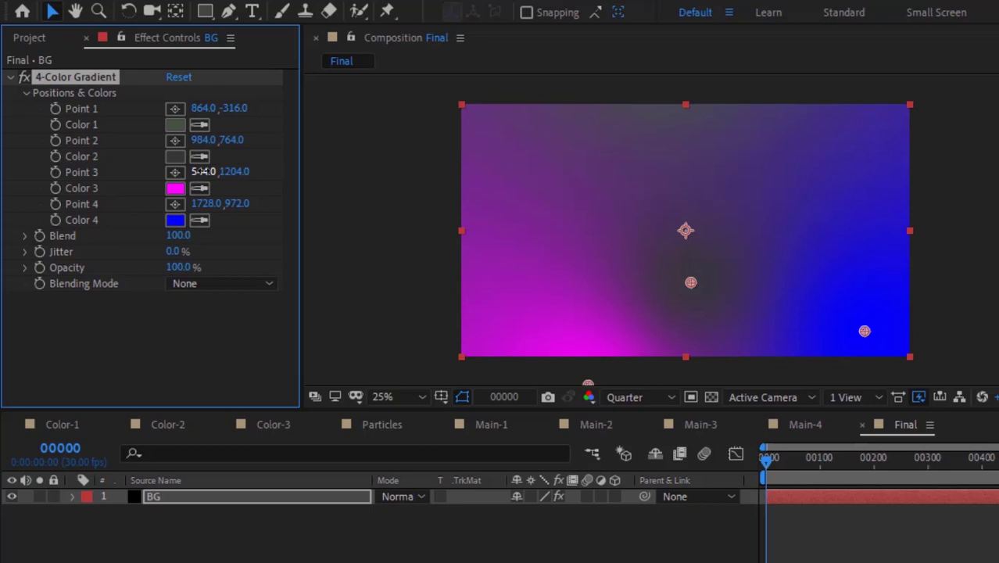
# Step: Set the gradient's Color 3 to a dark purple with hue 300, saturation 75 and brightness 14
pyautogui.click(175, 188)
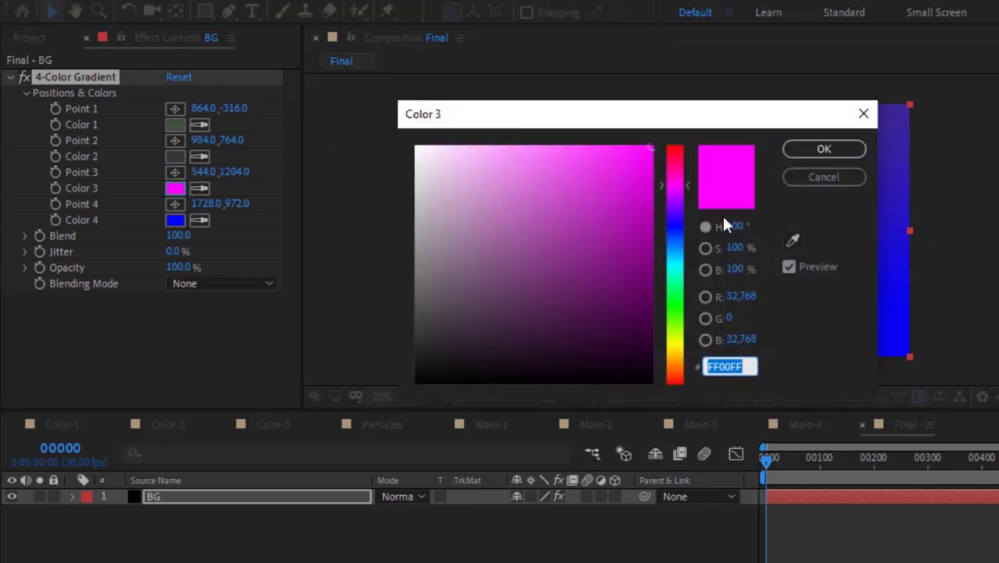
pyautogui.click(735, 226)
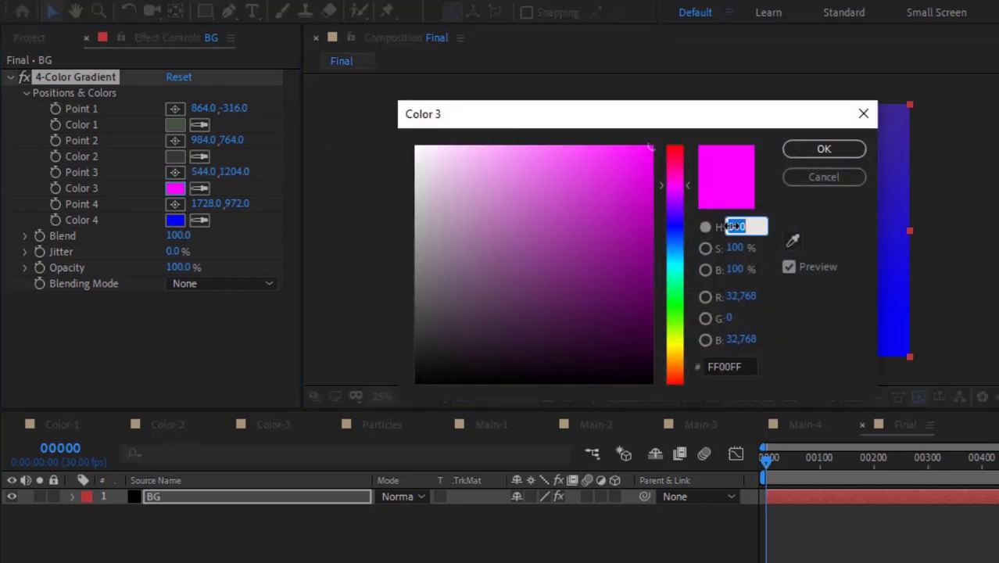
pyautogui.write('300')
pyautogui.press('Tab')
pyautogui.write('75')
pyautogui.press('Tab')
pyautogui.write('14')
pyautogui.press('Return')
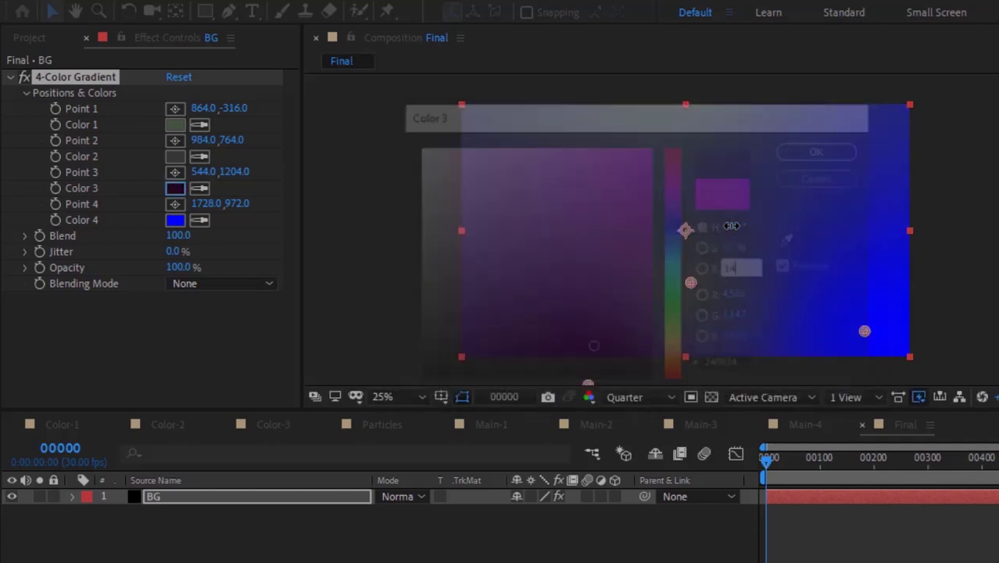
# Step: Set the gradient's Point 4 position to 1632, 1100
pyautogui.click(204, 203)
pyautogui.write('1632')
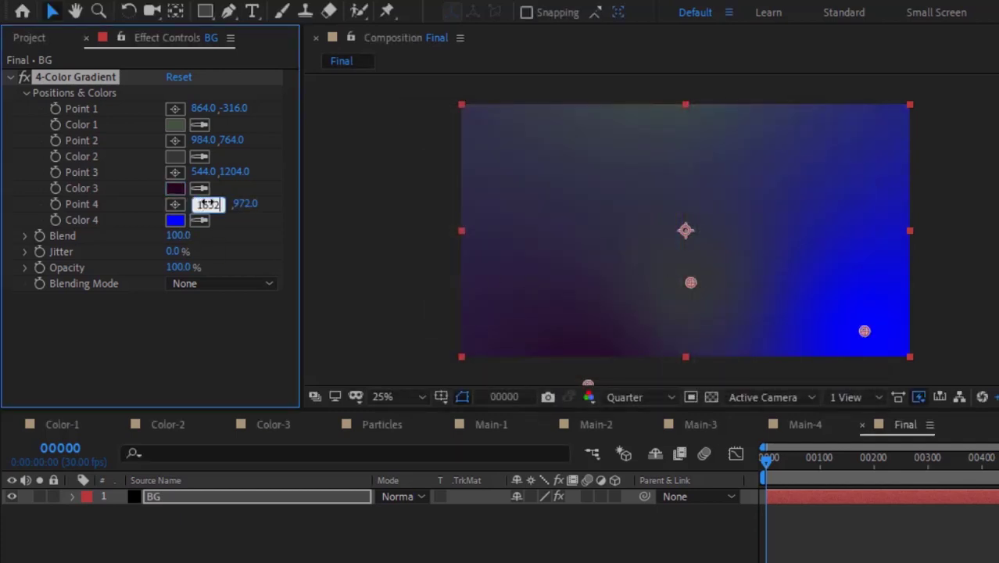
pyautogui.press('Tab')
pyautogui.write('1100')
pyautogui.press('Return')
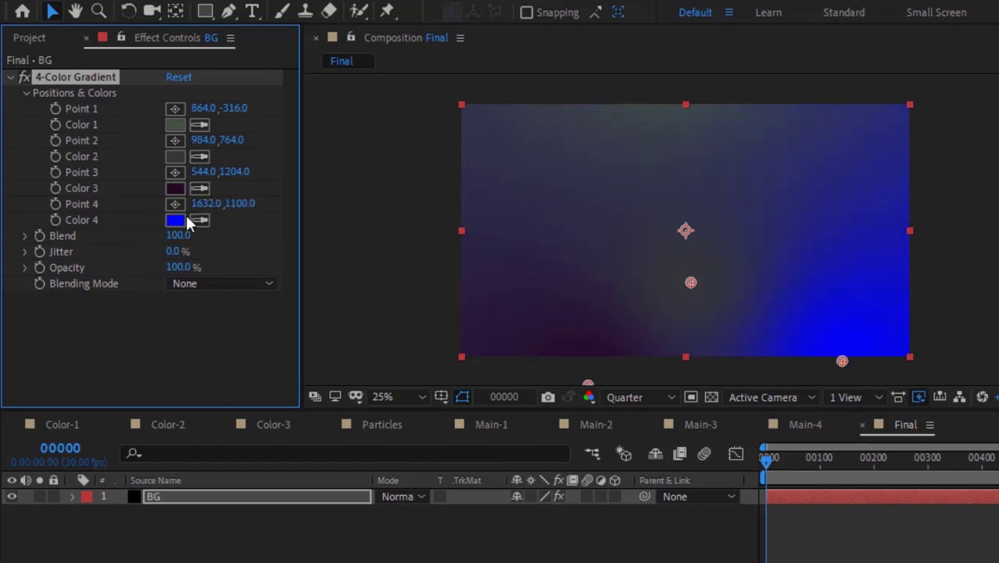
# Step: Set the gradient's Color 4 to a dark blue with saturation 44 and brightness 22
pyautogui.click(177, 220)
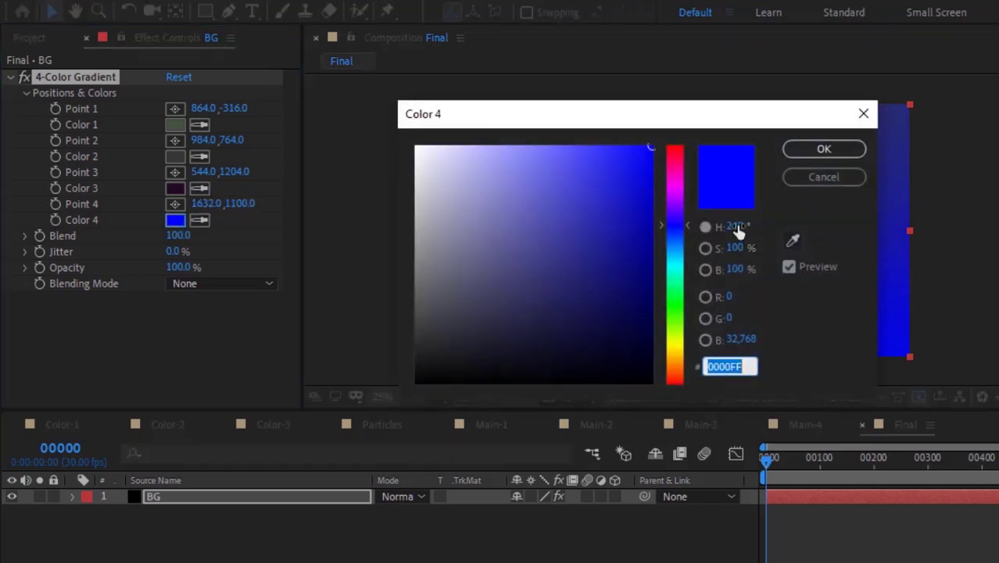
pyautogui.click(735, 248)
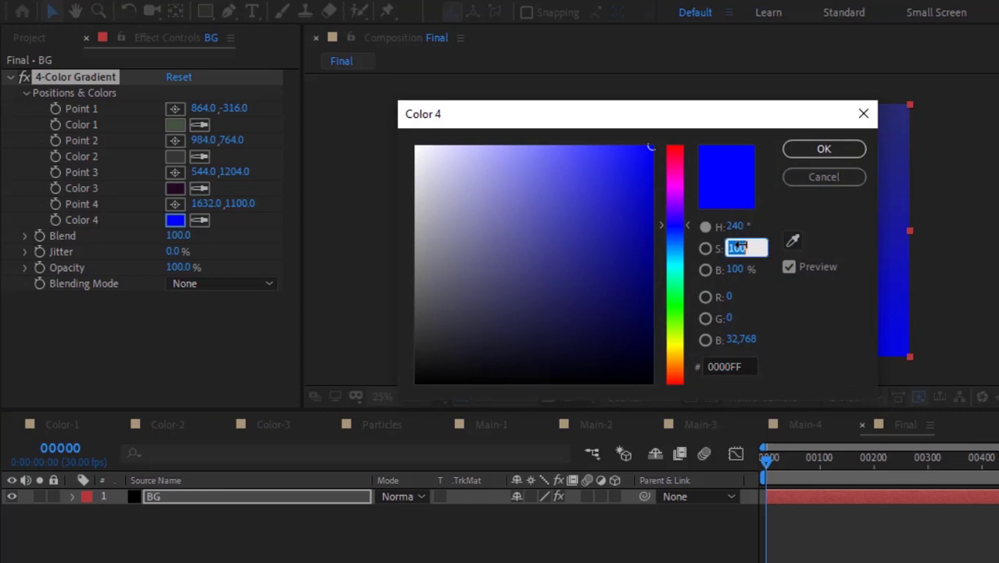
pyautogui.write('44')
pyautogui.press('Tab')
pyautogui.write('22')
pyautogui.press('Return')
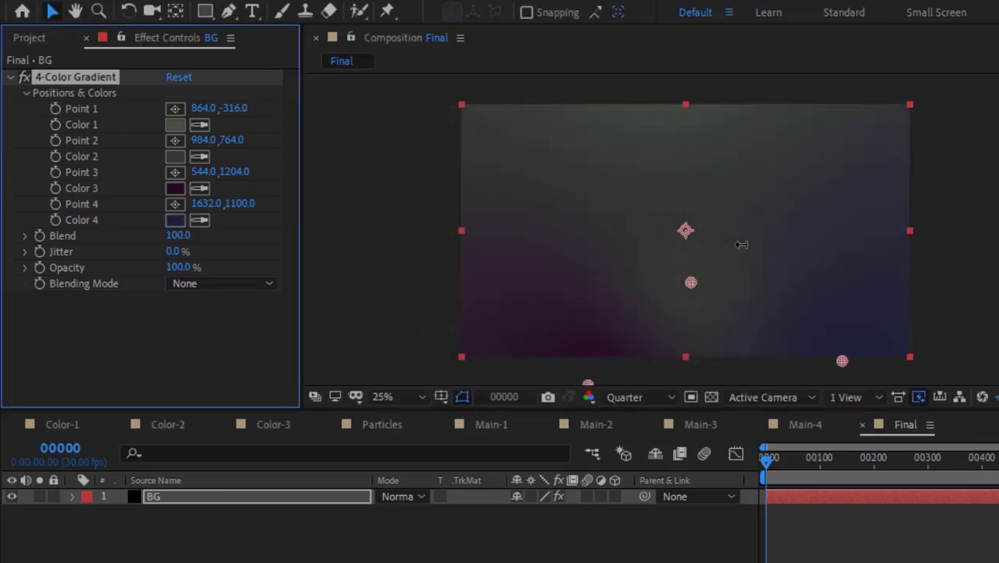
# Step: Add the Main-1 composition above BG in the Final composition, and place Main-4 above Main-1
pyautogui.click(623, 454)
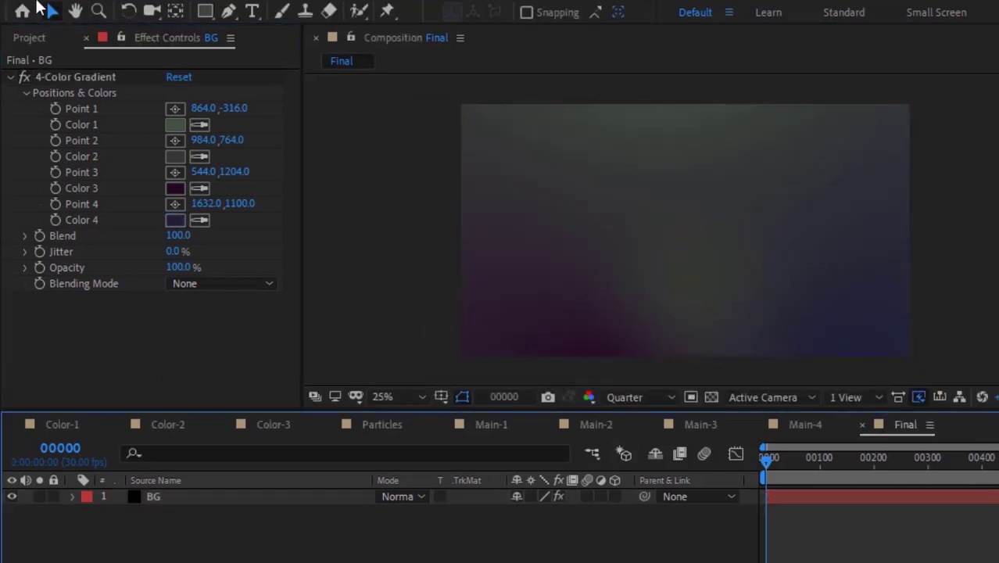
pyautogui.click(33, 37)
pyautogui.click(87, 540)
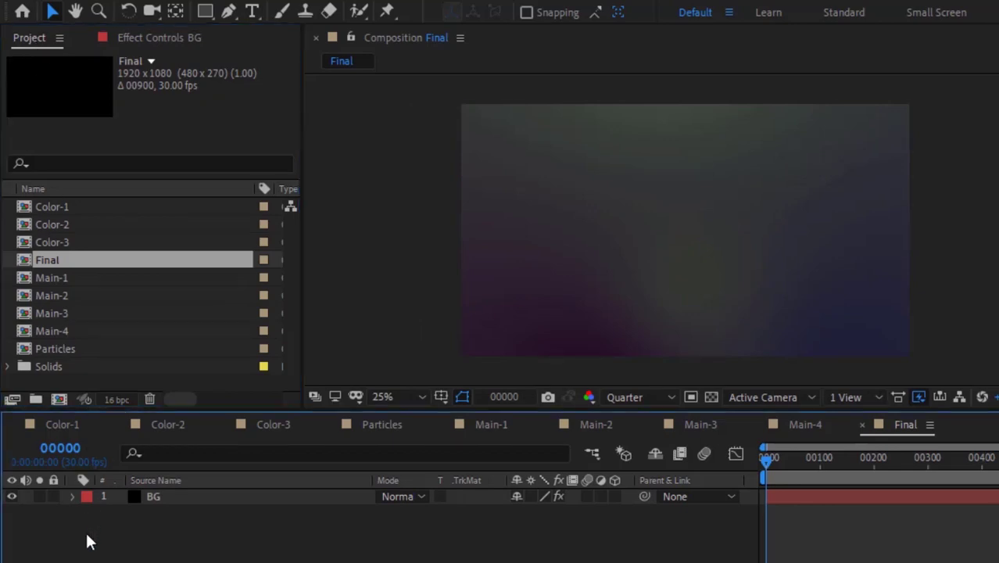
pyautogui.click(67, 275)
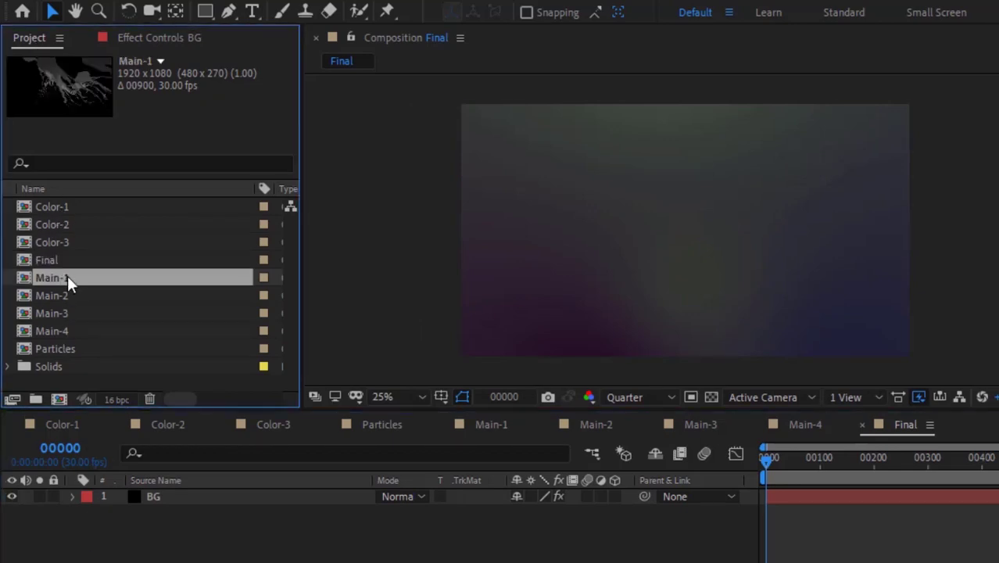
pyautogui.moveTo(68, 280); pyautogui.dragTo(97, 498)
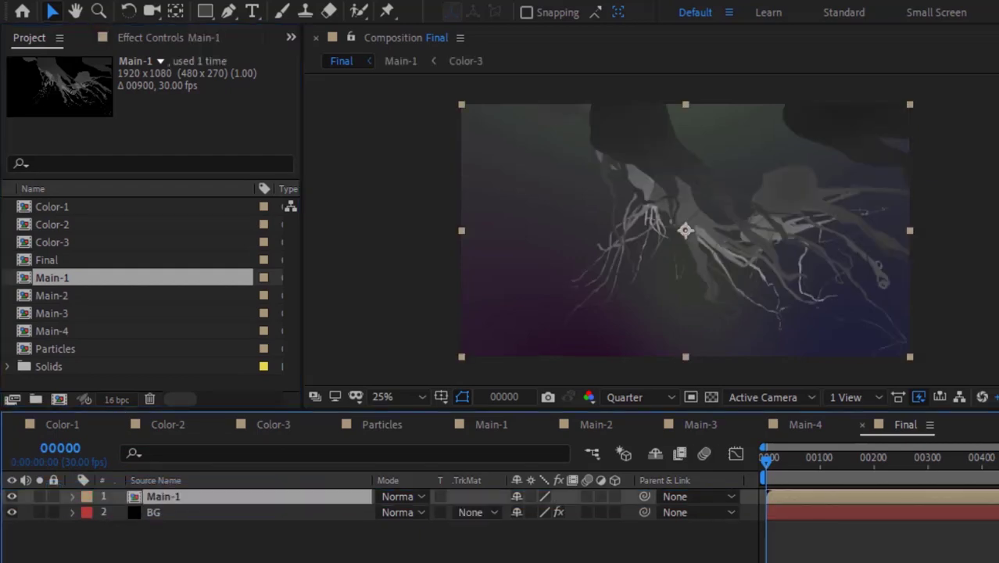
pyautogui.press('F2')
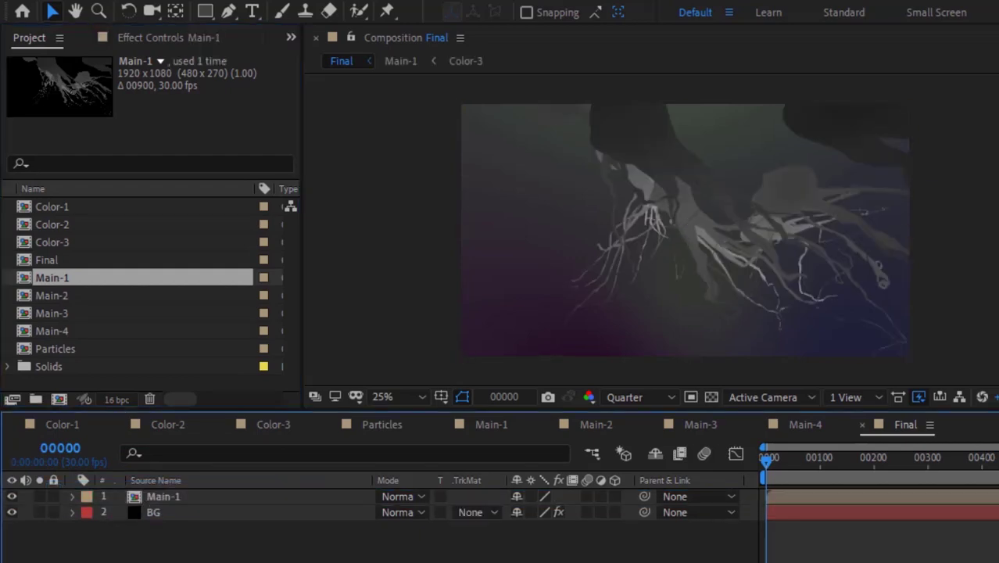
pyautogui.moveTo(63, 329); pyautogui.dragTo(104, 500)
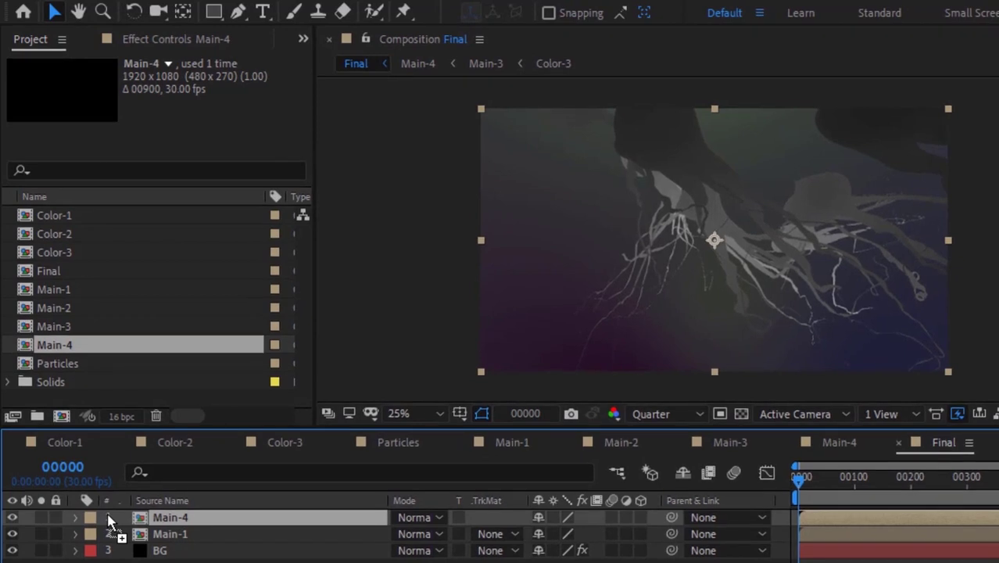
pyautogui.press('F2')
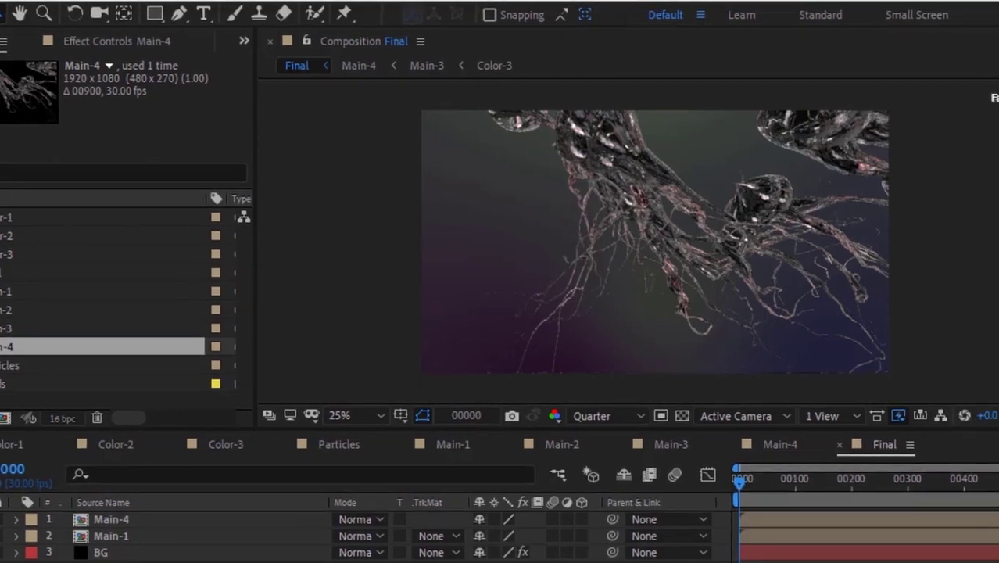
# Step: Find the FL Depth Of Field effect and apply it to the Main-4 layer
pyautogui.click(872, 163)
pyautogui.write('fl dep')
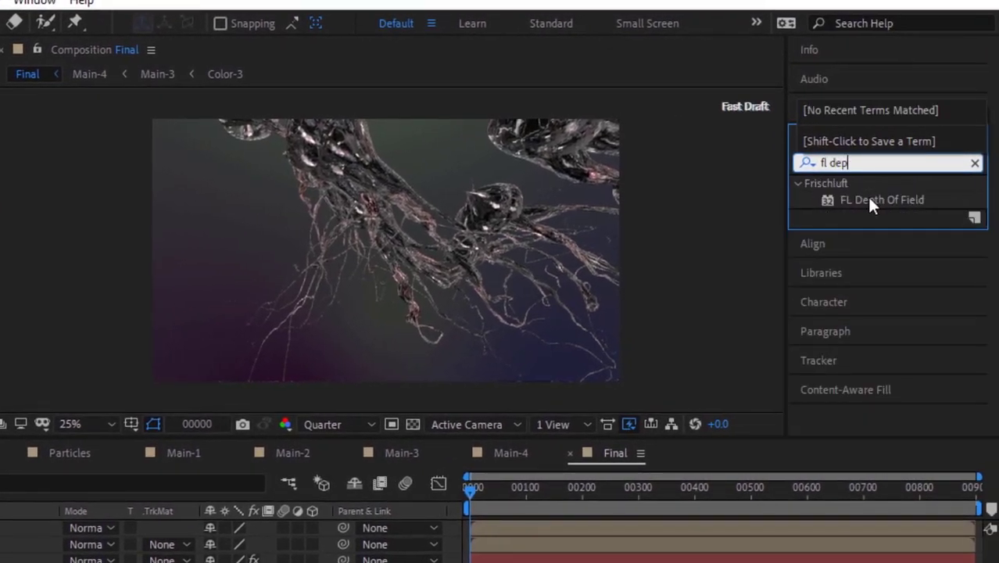
pyautogui.moveTo(872, 200); pyautogui.dragTo(121, 538)
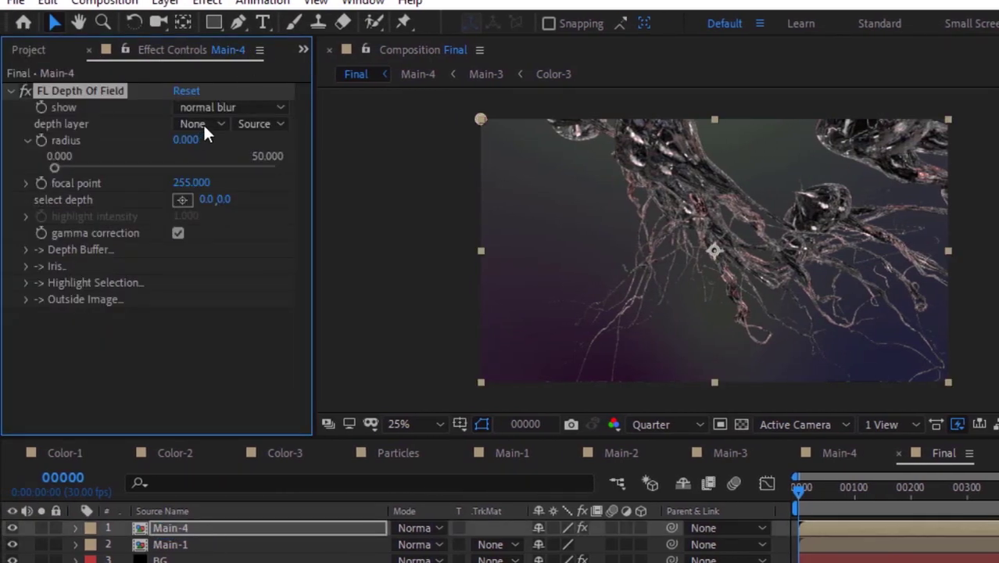
pyautogui.hotkey('ctrl', 'shift', 'a')
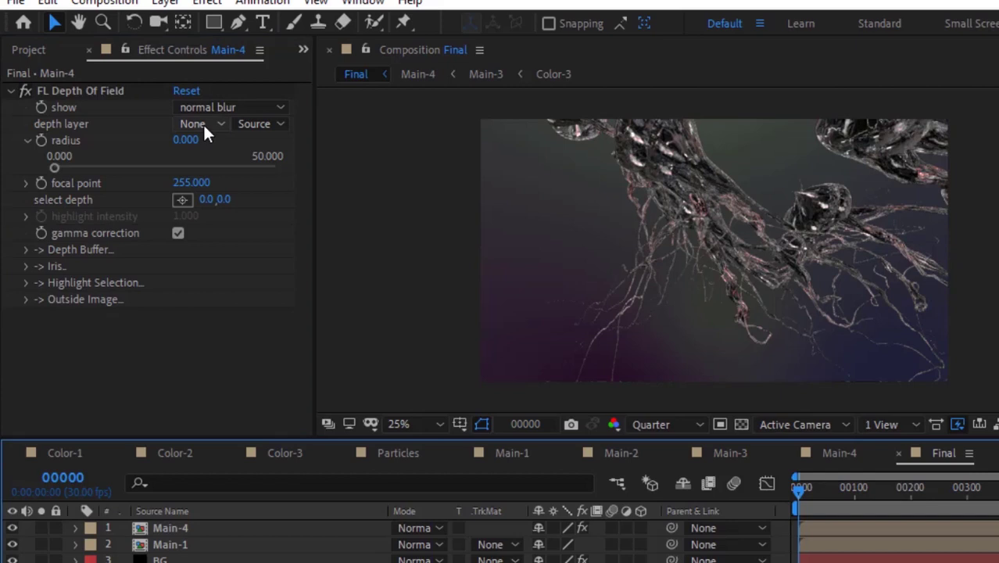
# Step: Use Main-1 as the depth layer of FL Depth Of Field and set the blur radius to 40
pyautogui.click(203, 125)
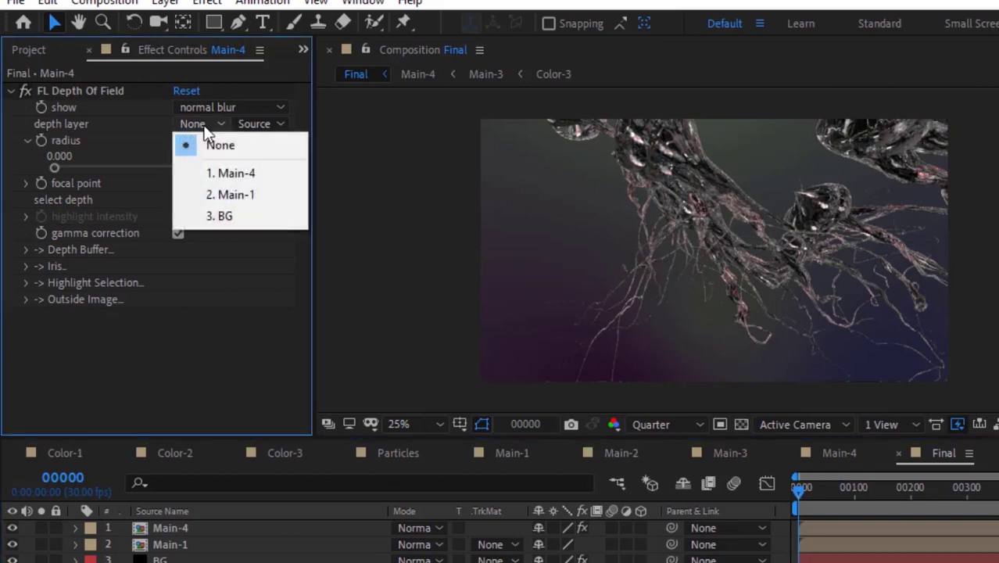
pyautogui.click(216, 192)
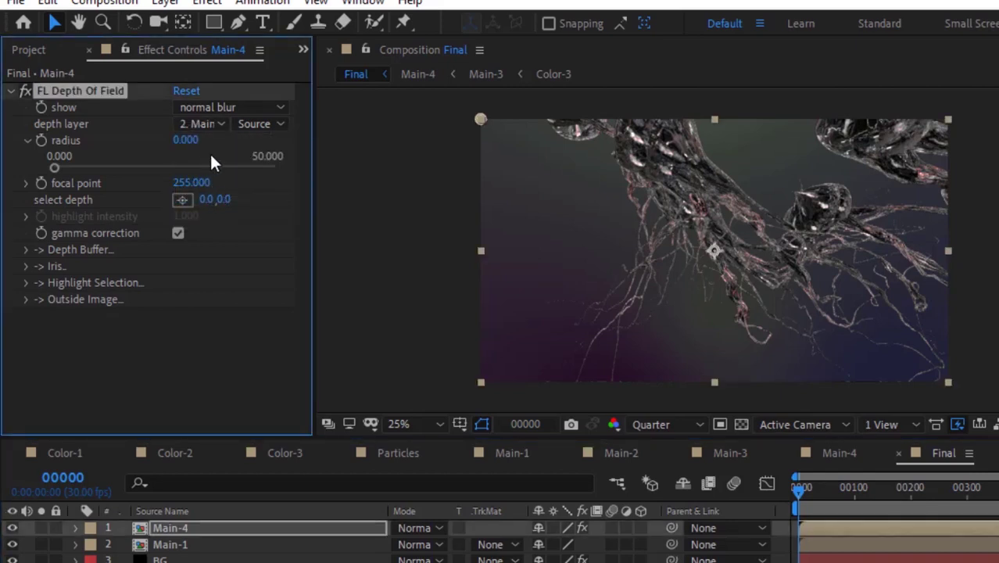
pyautogui.click(186, 140)
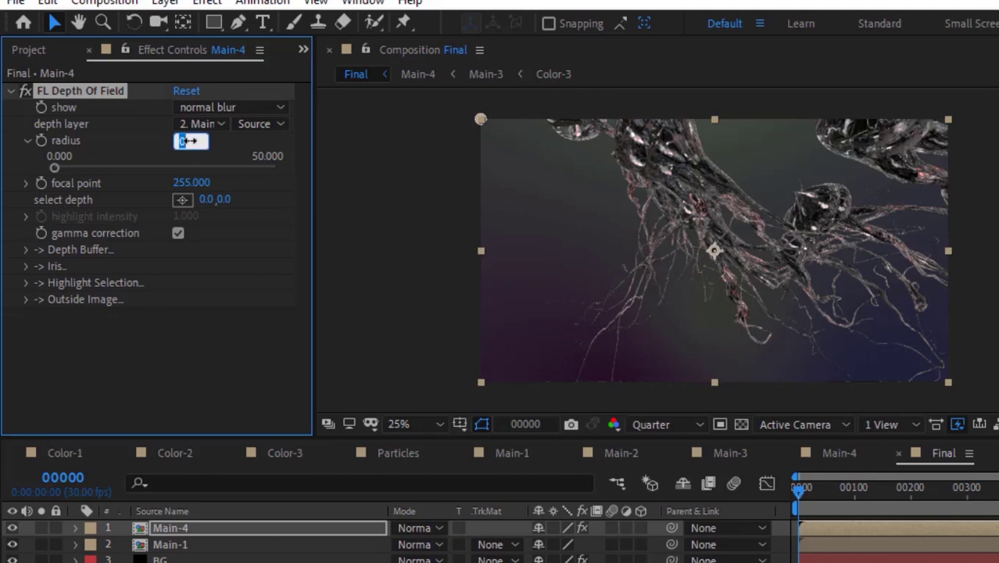
pyautogui.write('40')
pyautogui.press('Return')
# Step: Set the depth of field's focal point to 39.25
pyautogui.click(188, 183)
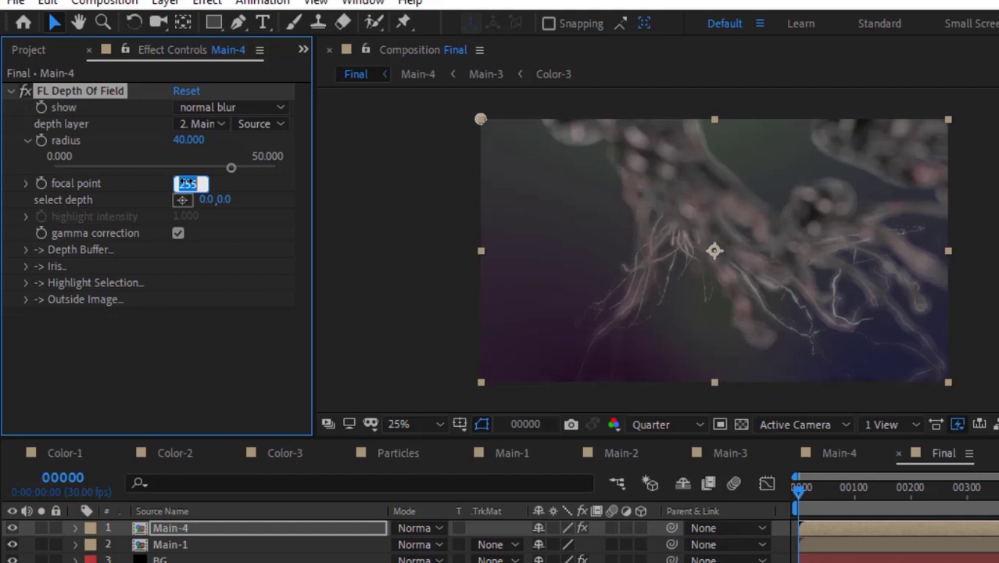
pyautogui.write('59.25')
pyautogui.press('Return')
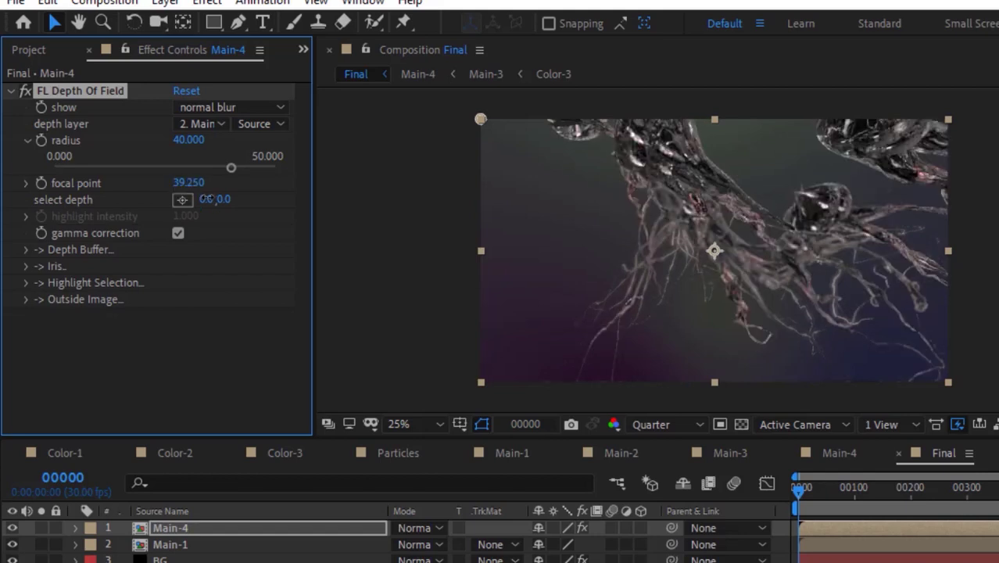
# Step: Set the depth of field's select depth position to 724, 176
pyautogui.click(207, 199)
pyautogui.write('724')
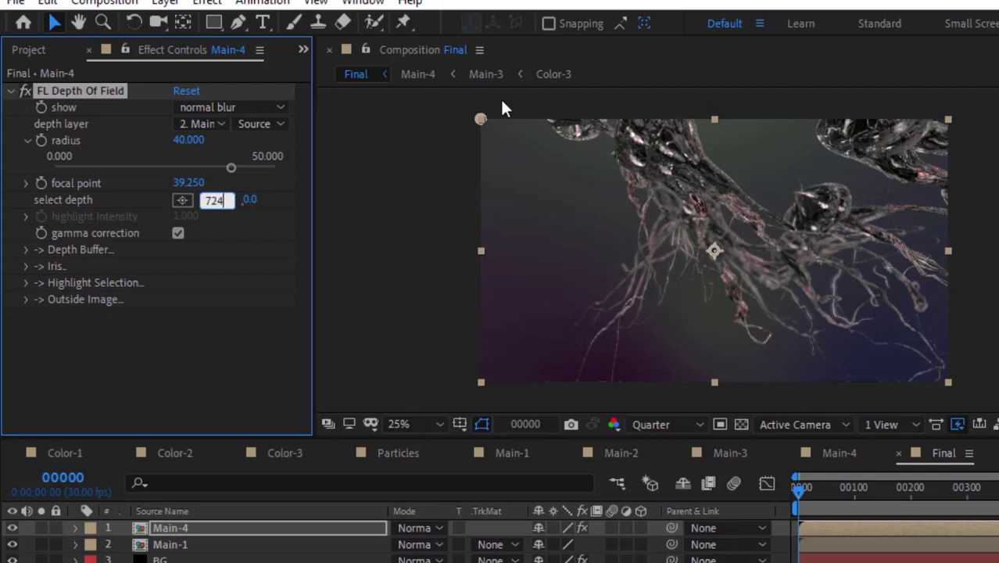
pyautogui.press('Tab')
pyautogui.write('176')
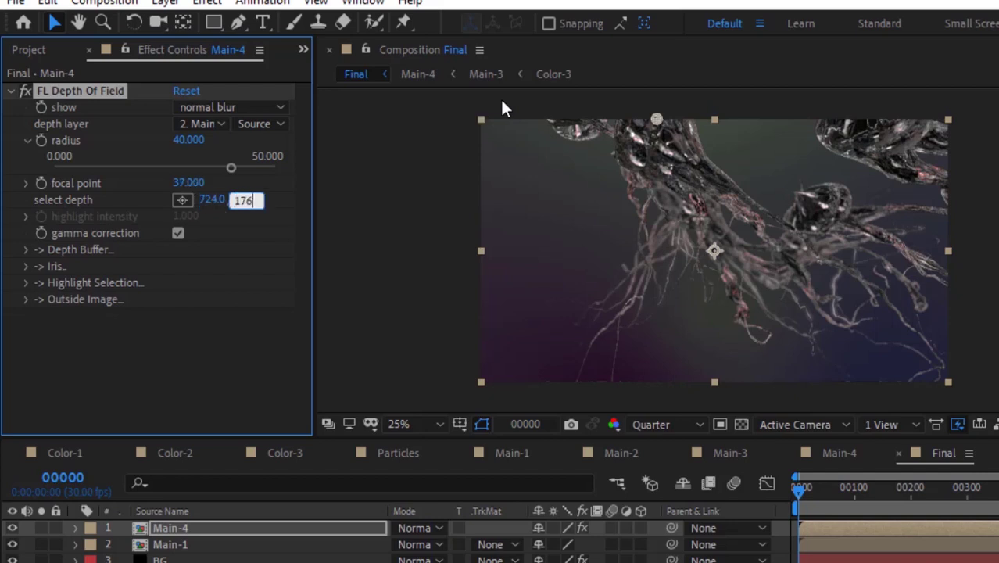
pyautogui.press('Return')
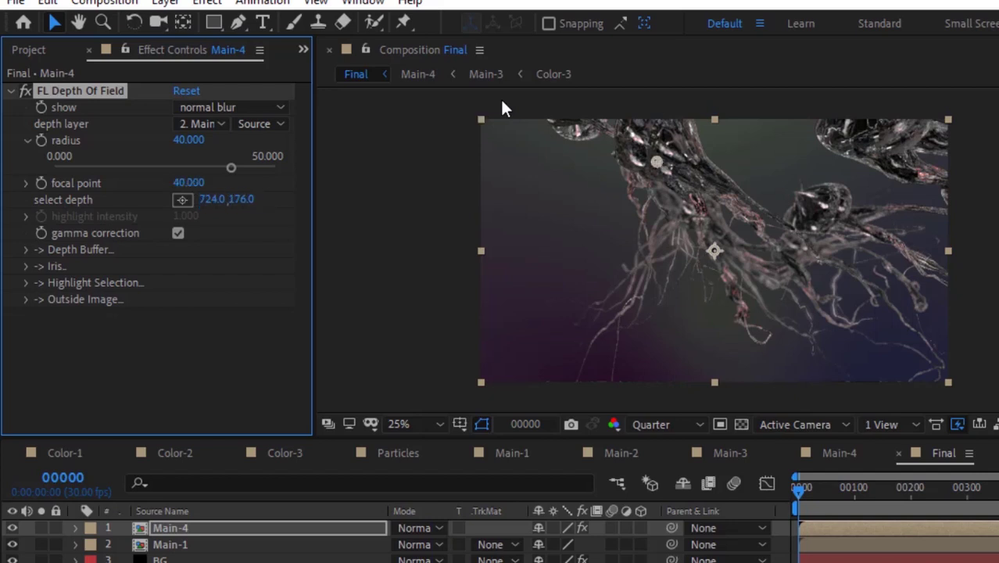
# Step: Re-enter 39.25 as the focal point of FL Depth Of Field on Main-4
pyautogui.click(188, 183)
pyautogui.write('30')
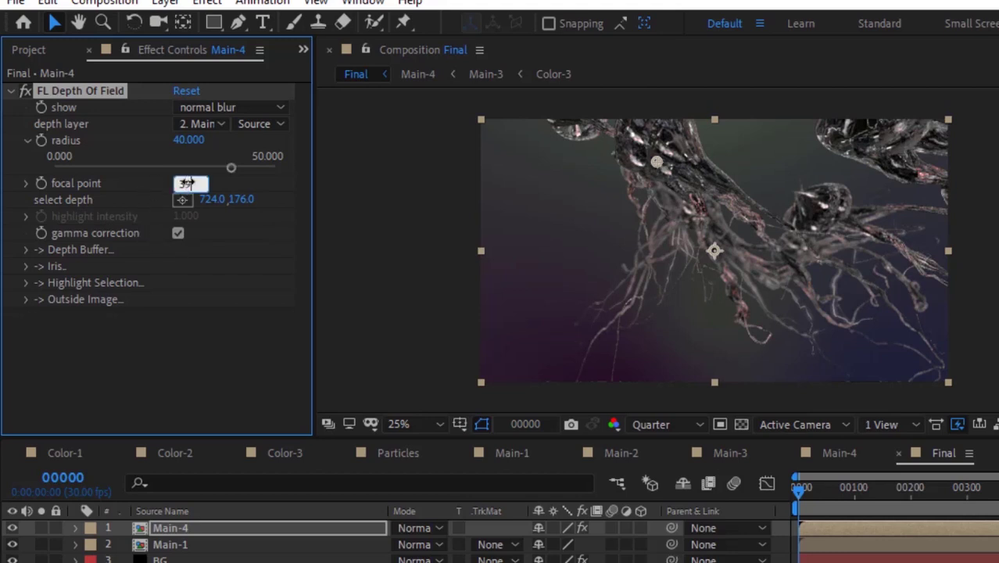
pyautogui.write('.25')
pyautogui.press('Return')
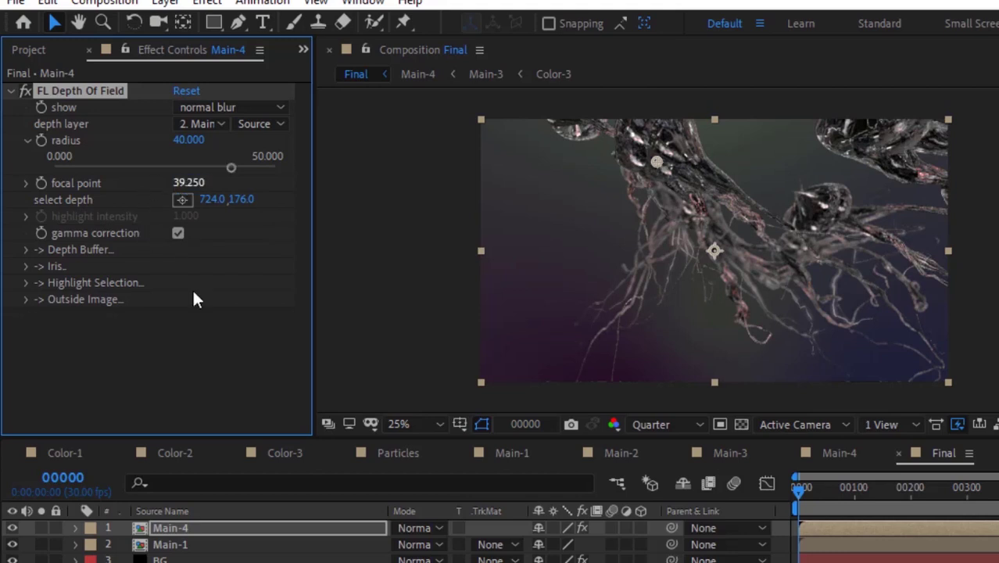
# Step: Enable highlight selection in Main-4's depth of field effect and set the highlight intensity to 4
pyautogui.click(27, 284)
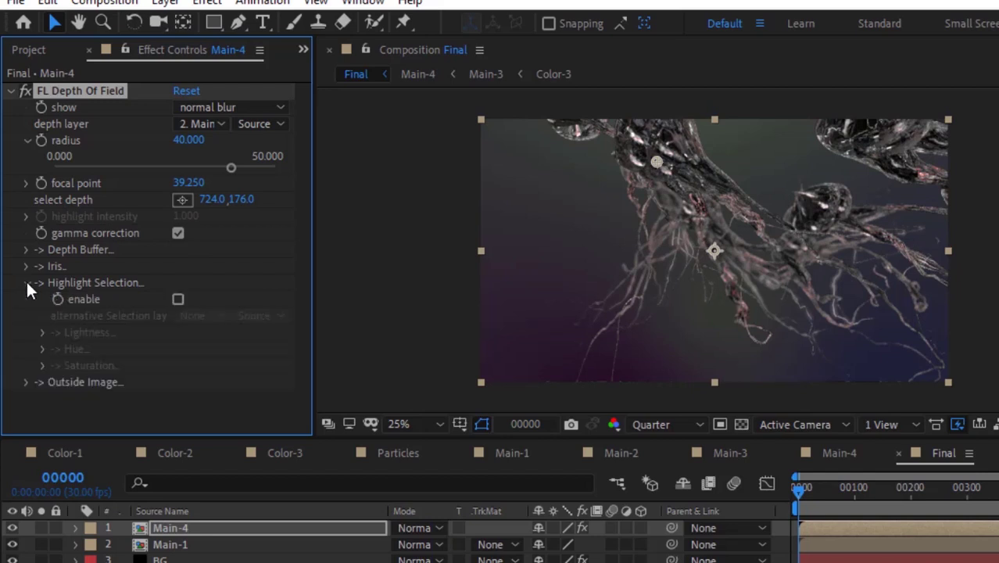
pyautogui.click(178, 300)
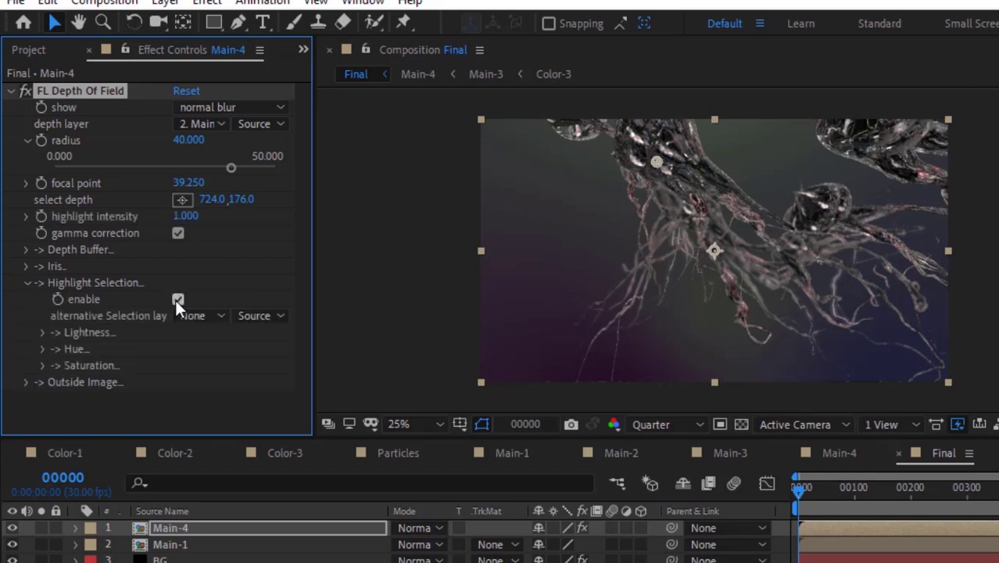
pyautogui.click(181, 218)
pyautogui.press('BackSpace')
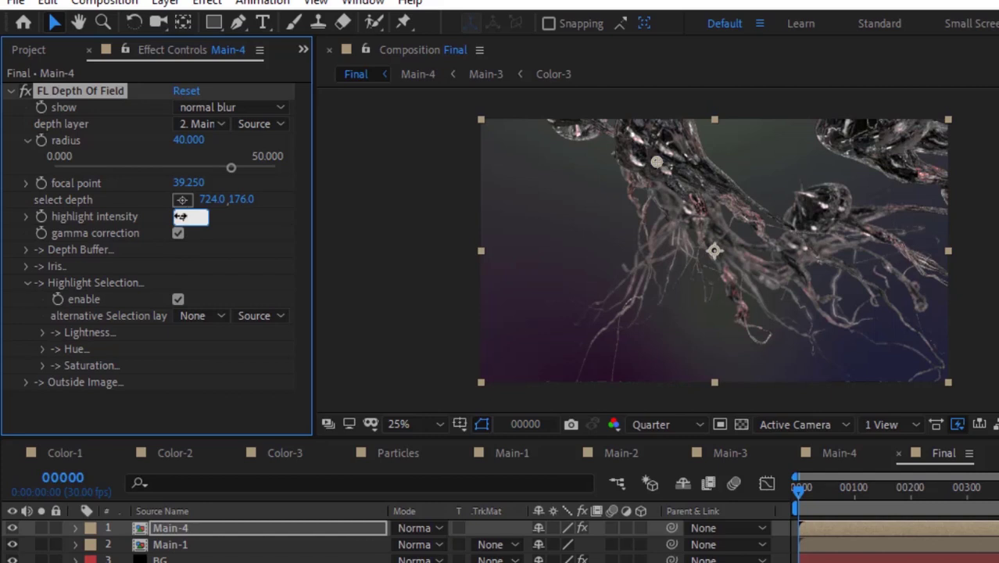
pyautogui.write('4')
pyautogui.press('Return')
# Step: Set the highlight selection's lightness start to 150 and expand its hue settings
pyautogui.click(43, 332)
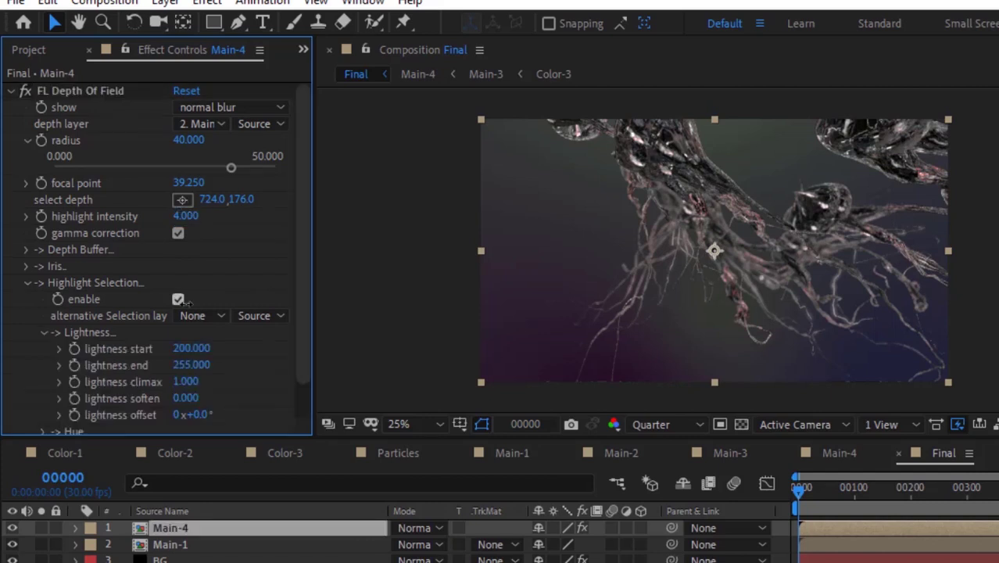
pyautogui.click(190, 349)
pyautogui.write('150')
pyautogui.press('Return')
pyautogui.click(61, 349)
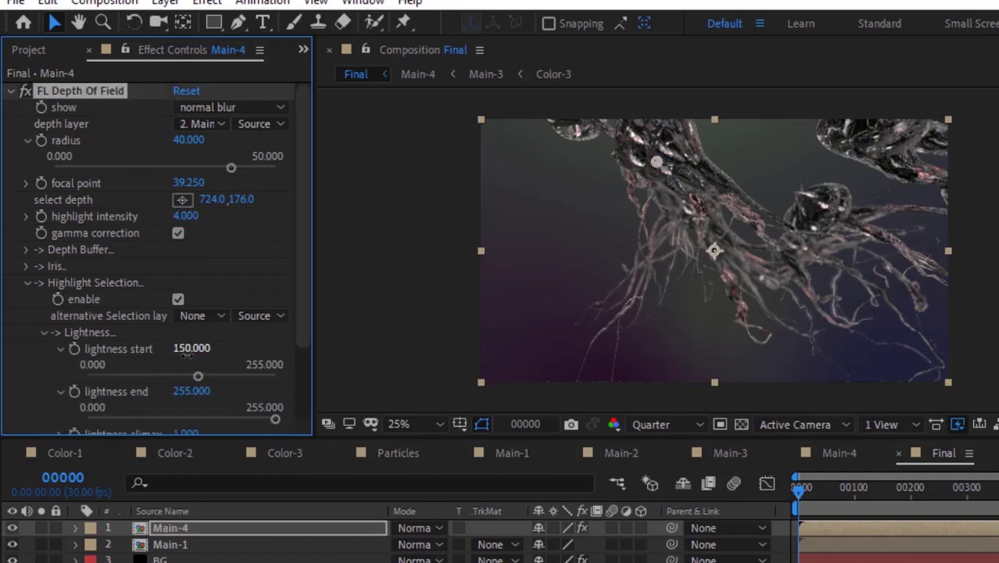
pyautogui.click(43, 332)
pyautogui.click(44, 348)
pyautogui.scroll(-2, 117, 313)
# Step: Set the Final composition's preview resolution to Full and deselect all layers
pyautogui.click(654, 424)
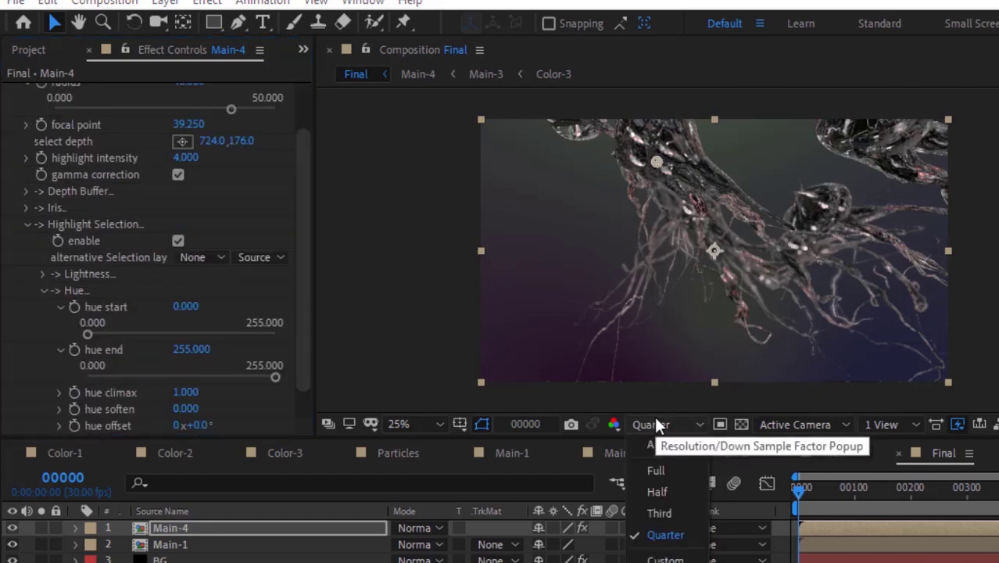
pyautogui.press('Escape')
pyautogui.hotkey('ctrl', 'j')
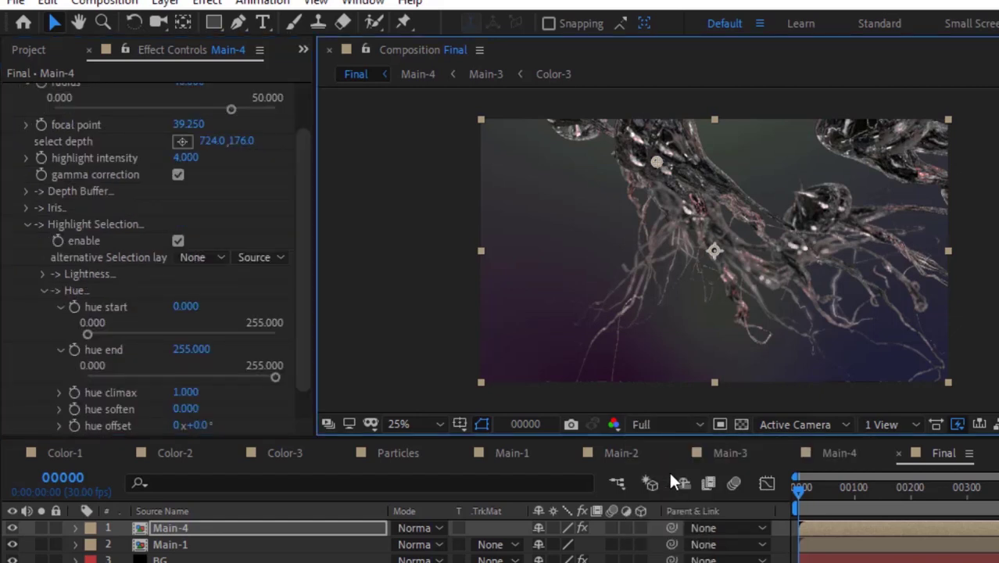
pyautogui.press('F3')
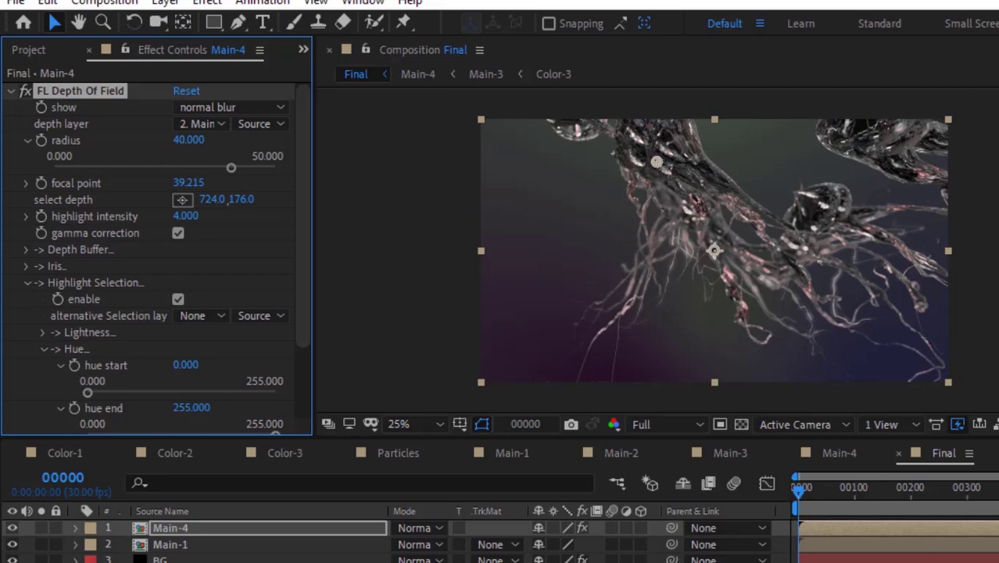
pyautogui.press('F2')
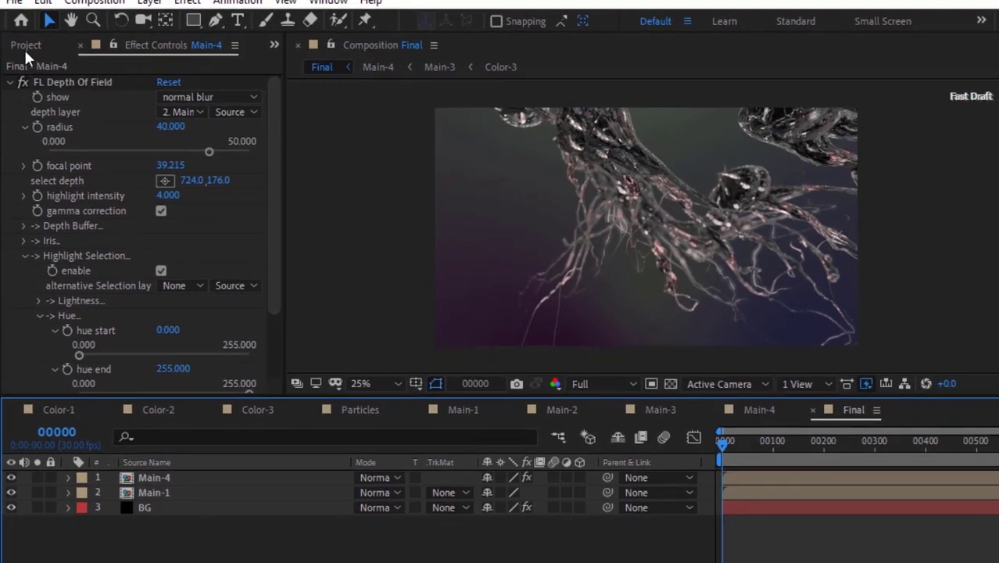
# Step: Place Main-3 above Main-4 in the Final composition and set its blending mode to Add
pyautogui.click(28, 49)
pyautogui.moveTo(50, 302); pyautogui.dragTo(107, 477)
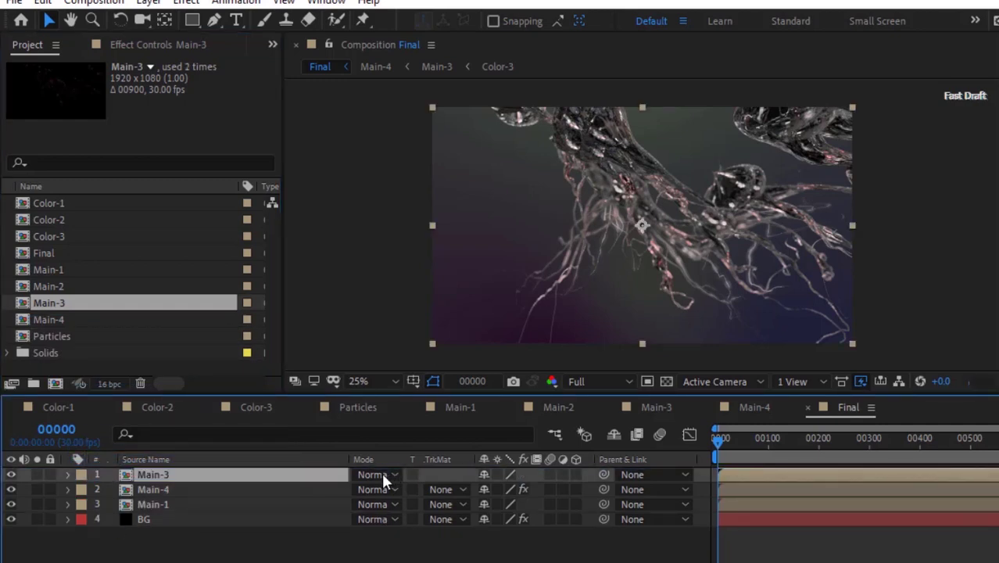
pyautogui.press('F2')
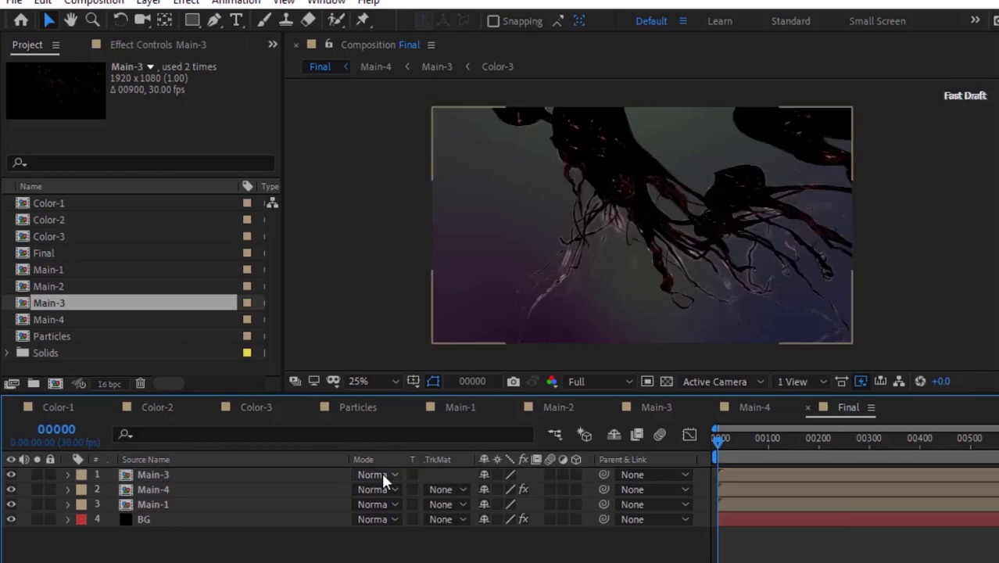
pyautogui.click(382, 473)
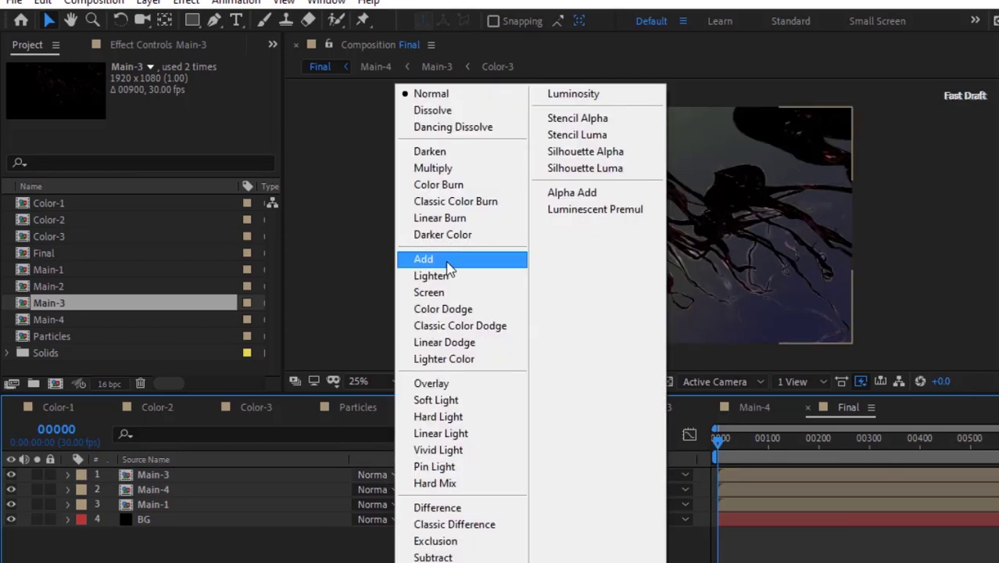
pyautogui.click(447, 260)
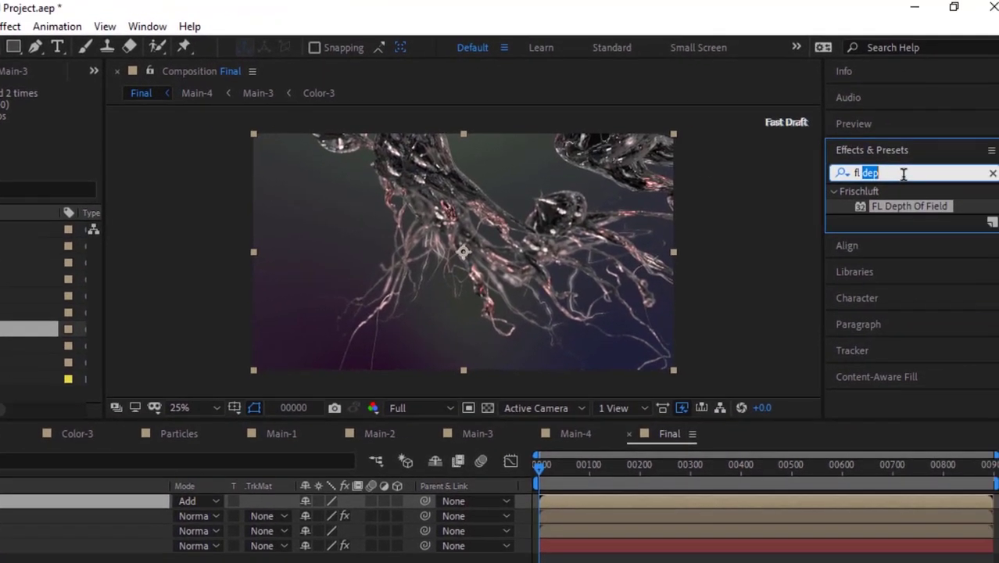
# Step: Find the Fast Box Blur effect and apply it to the Main-3 layer
pyautogui.press('BackSpace')
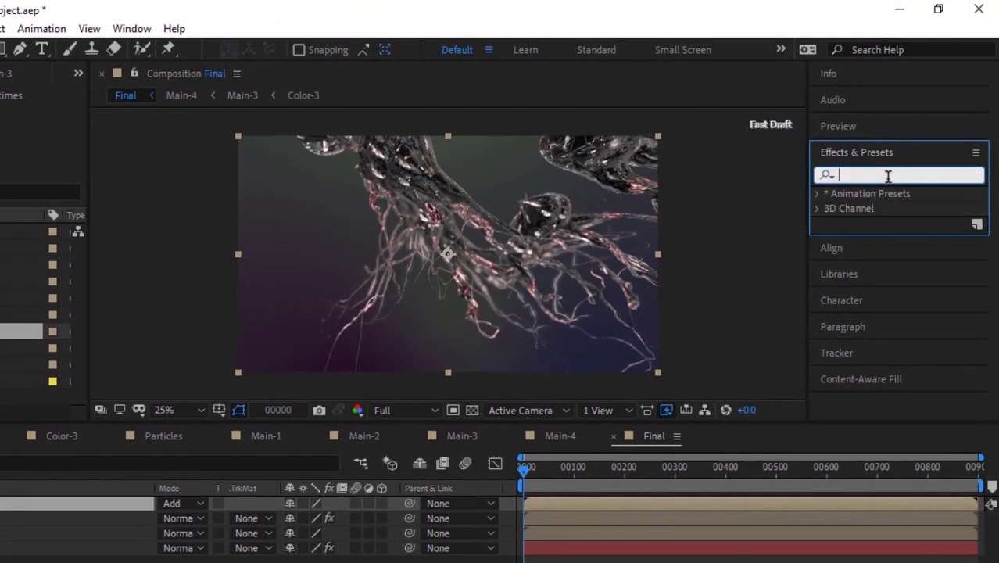
pyautogui.write('fast')
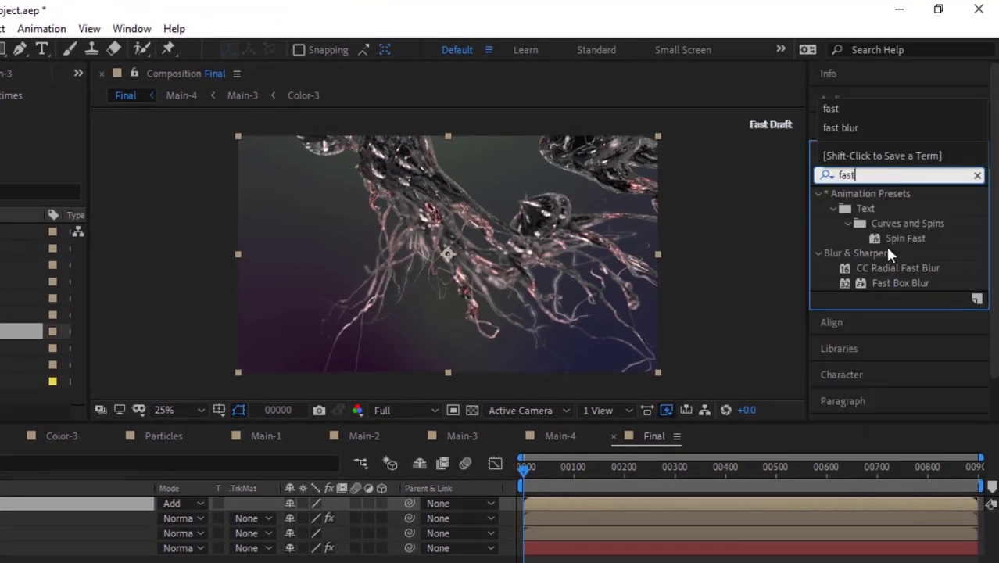
pyautogui.moveTo(898, 283); pyautogui.dragTo(20, 509)
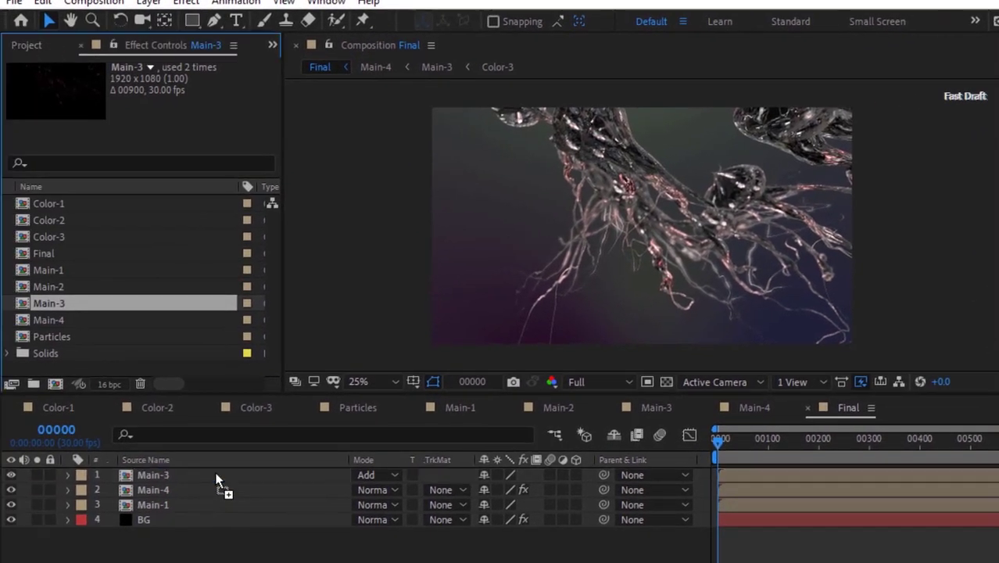
pyautogui.moveTo(216, 474); pyautogui.dragTo(211, 469)
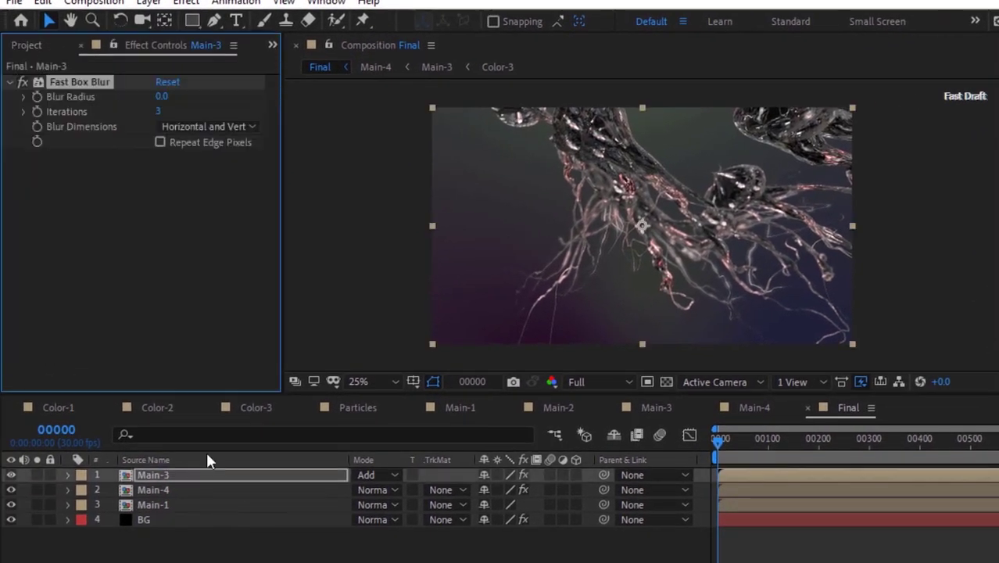
# Step: Set Main-3's Fast Box Blur to a blur radius of 10 with 1 iteration
pyautogui.click(161, 98)
pyautogui.write('10')
pyautogui.press('Tab')
pyautogui.write('1')
pyautogui.press('Return')
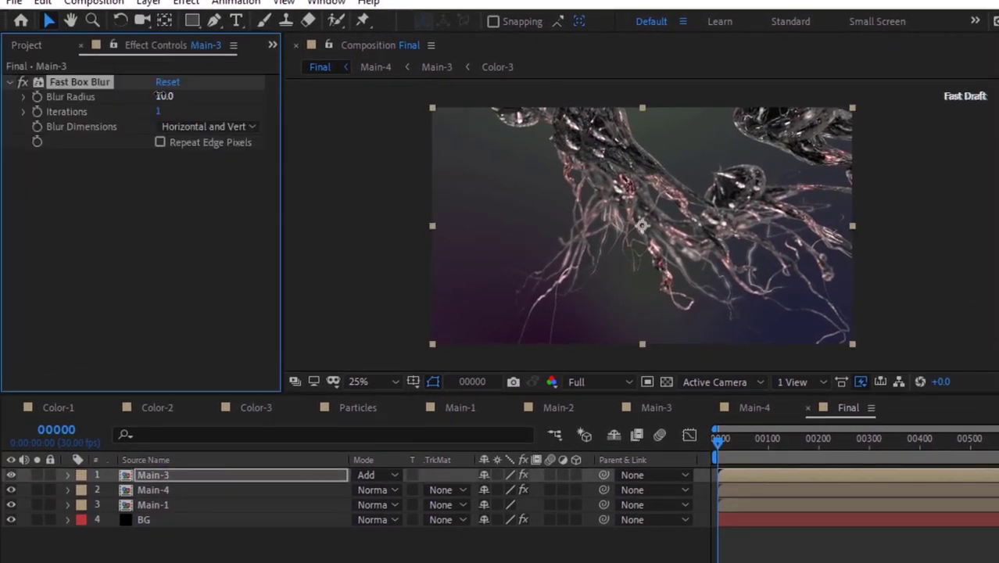
pyautogui.click(219, 543)
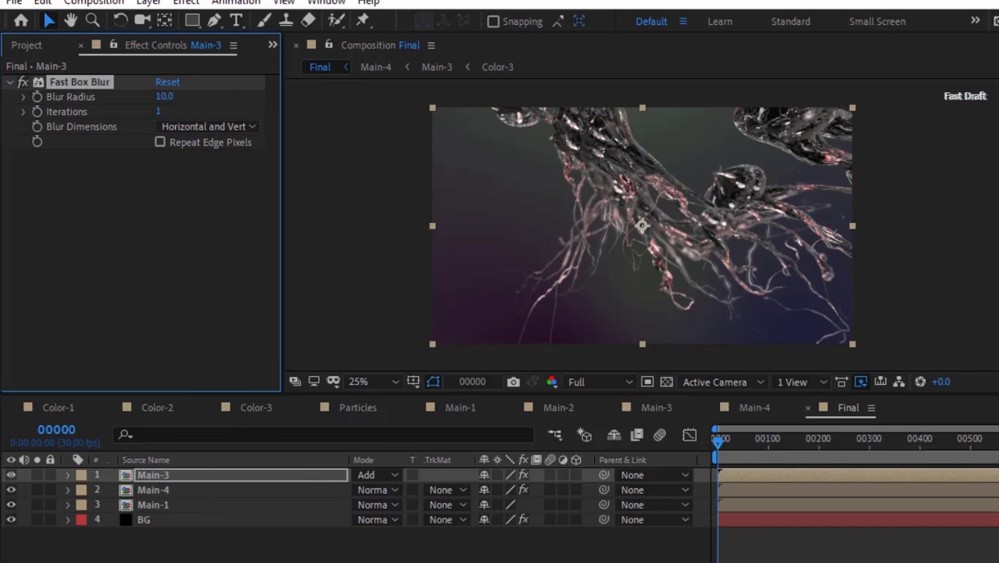
pyautogui.click(182, 505)
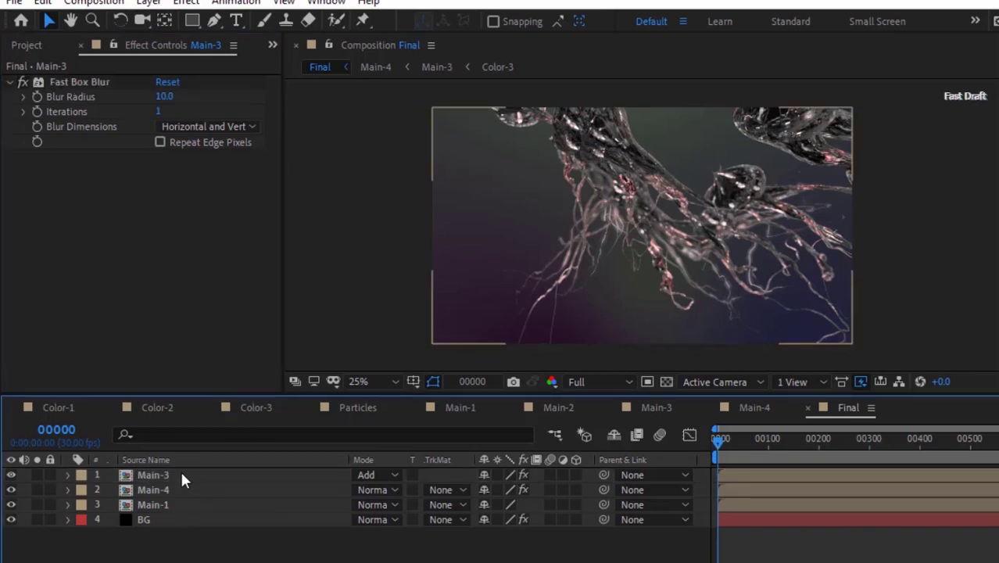
# Step: Duplicate the blurred Main-3 layer twice and set the topmost copy's blur radius to 80
pyautogui.click(181, 479)
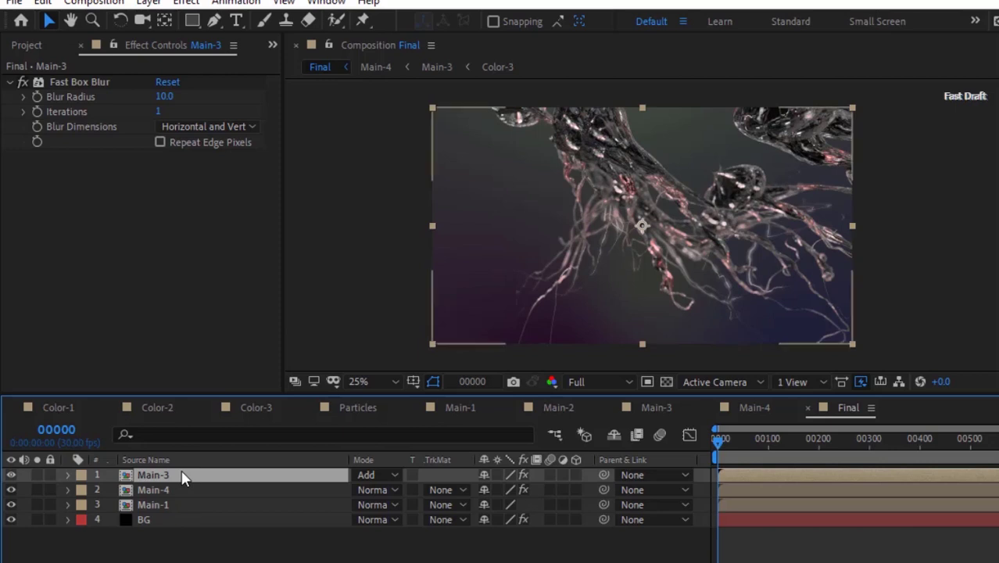
pyautogui.hotkey('ctrl', 'd')
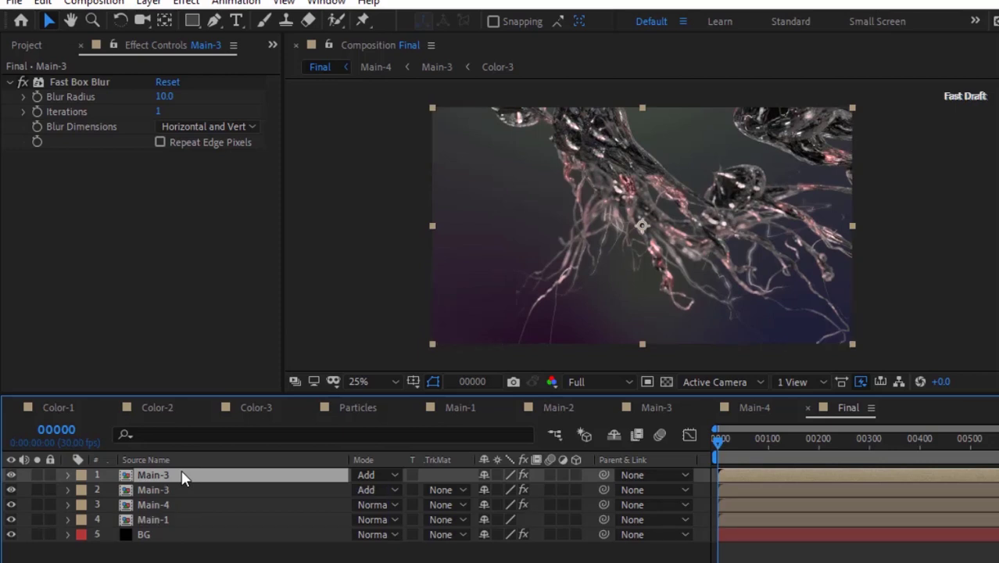
pyautogui.hotkey('ctrl', 'd')
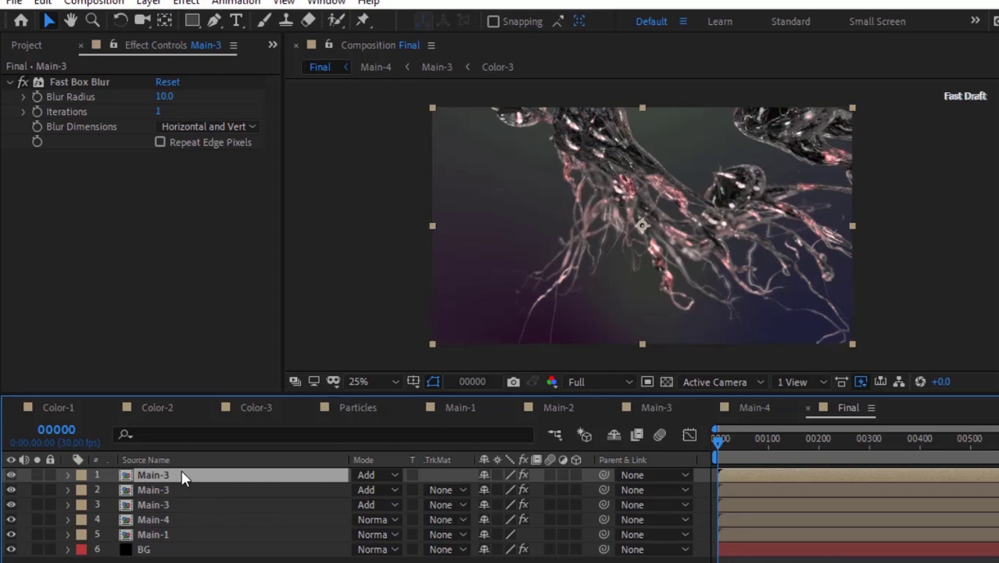
pyautogui.click(163, 96)
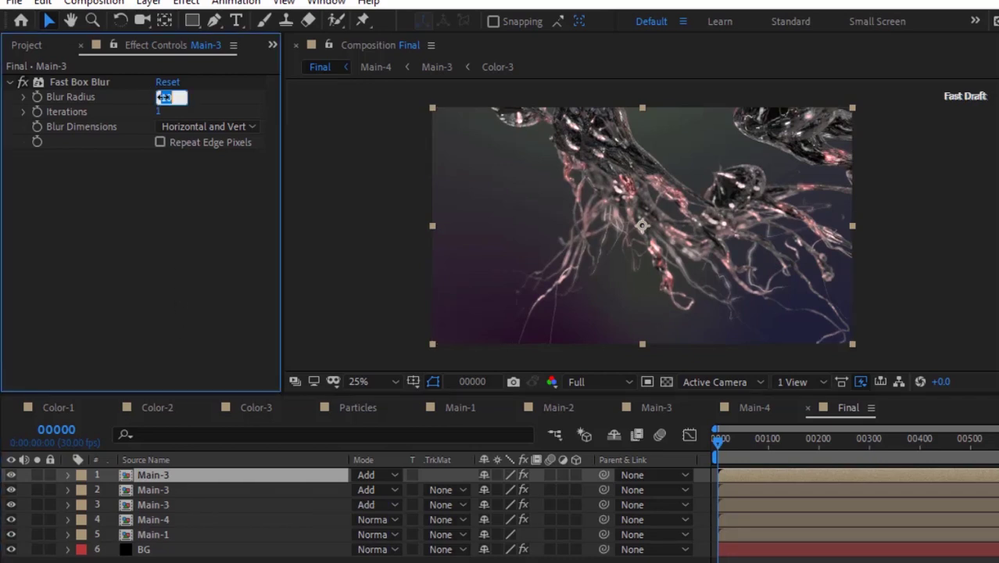
pyautogui.write('40')
pyautogui.press('Return')
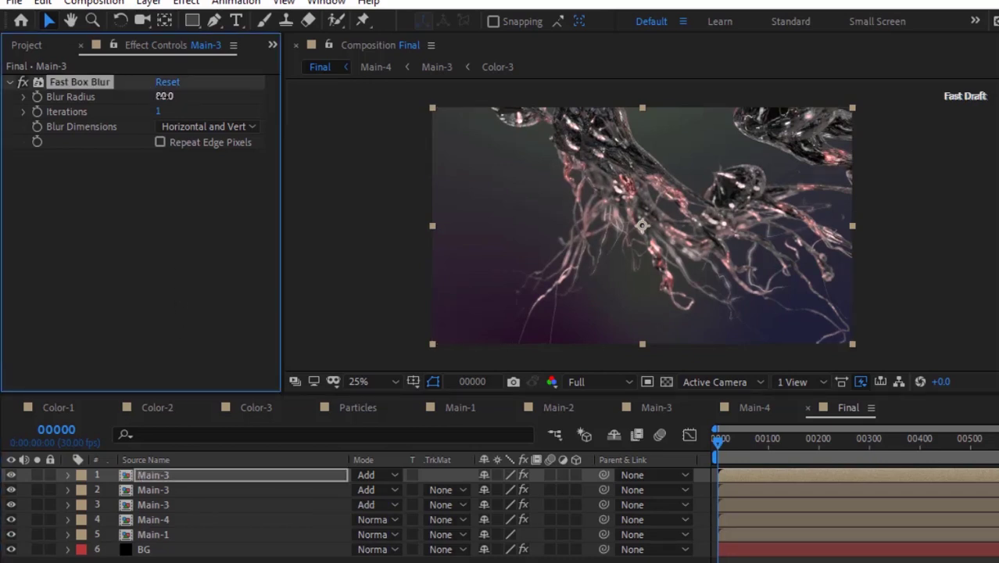
pyautogui.click(145, 203)
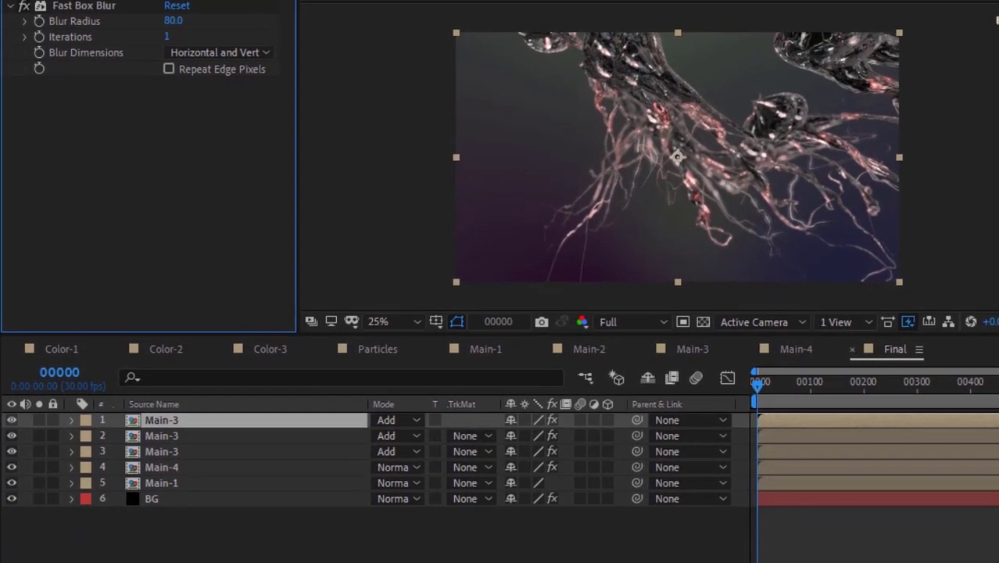
# Step: Add the Particles composition as the topmost layer of Final and move the current time to frame 74
pyautogui.hotkey('ctrl', '0')
pyautogui.moveTo(68, 274); pyautogui.dragTo(134, 422)
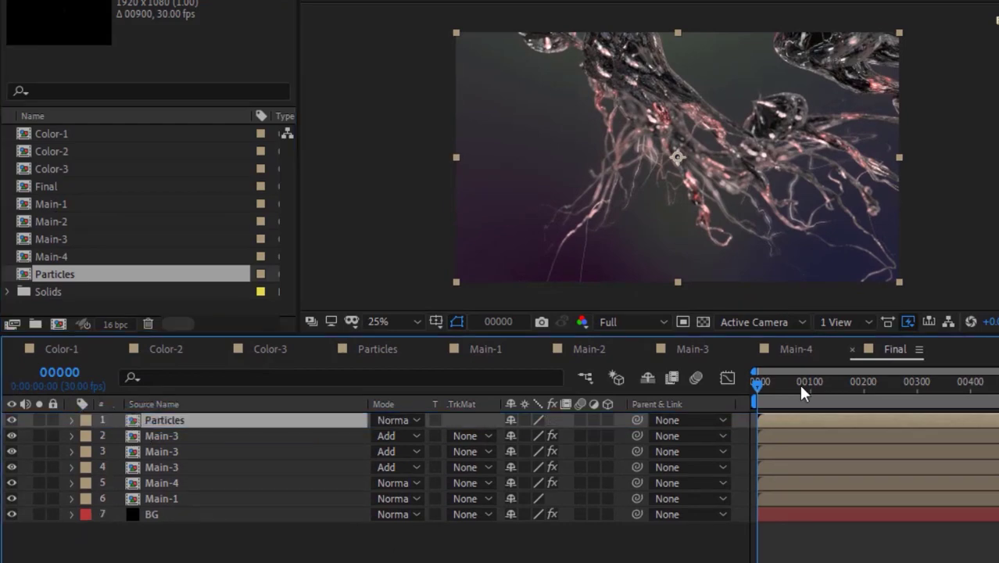
pyautogui.moveTo(805, 383)
pyautogui.mouseDown()
pyautogui.moveTo(816, 383)
pyautogui.moveTo(813, 393)
pyautogui.moveTo(798, 386)
pyautogui.mouseUp()
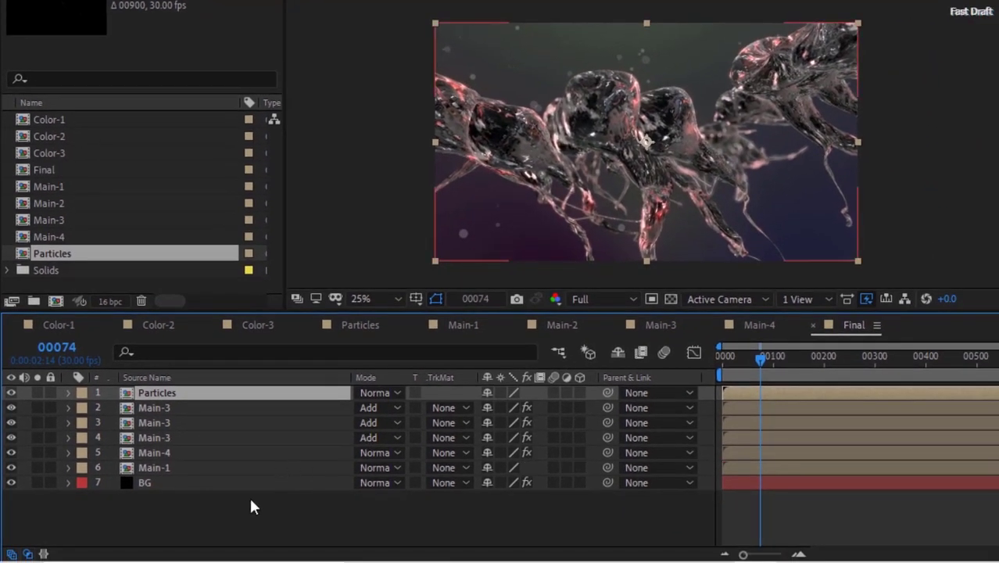
# Step: Create a black 1920 x 1080 px solid named "flares" above all layers in Final
pyautogui.click(246, 501)
pyautogui.hotkey('ctrl', 'y')
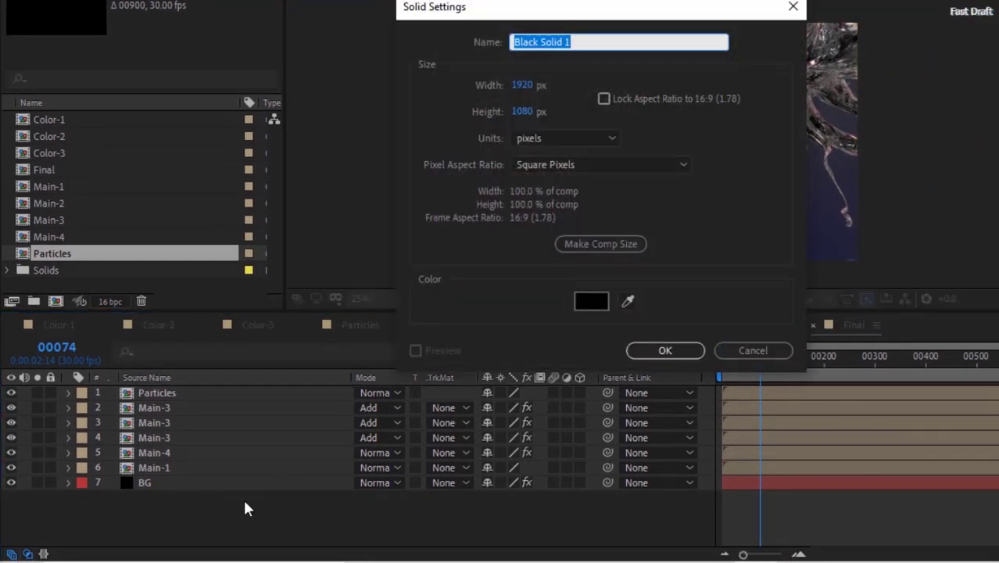
pyautogui.write('Bg')
pyautogui.press('BackSpace')
pyautogui.press('BackSpace')
pyautogui.write('flares')
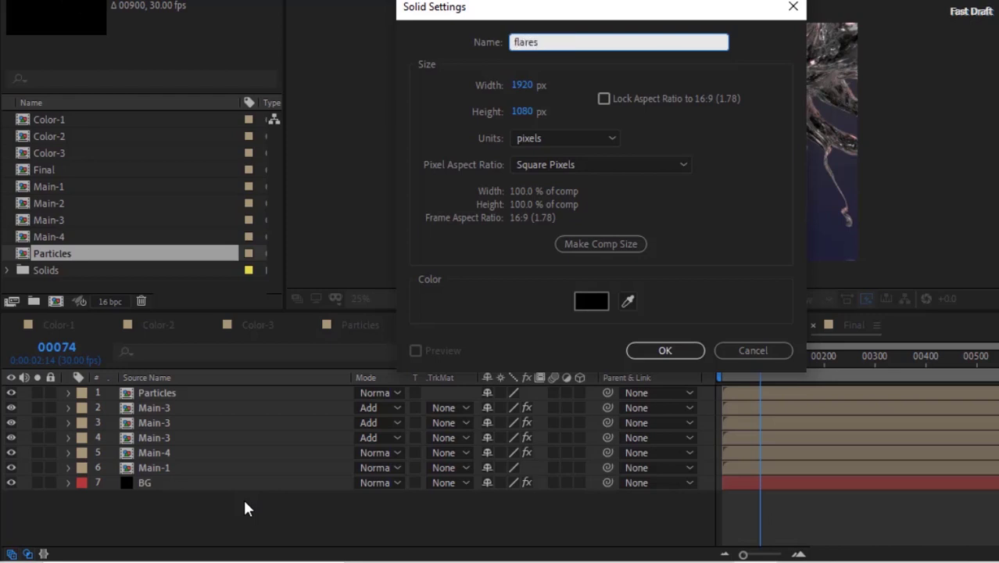
pyautogui.press('Return')
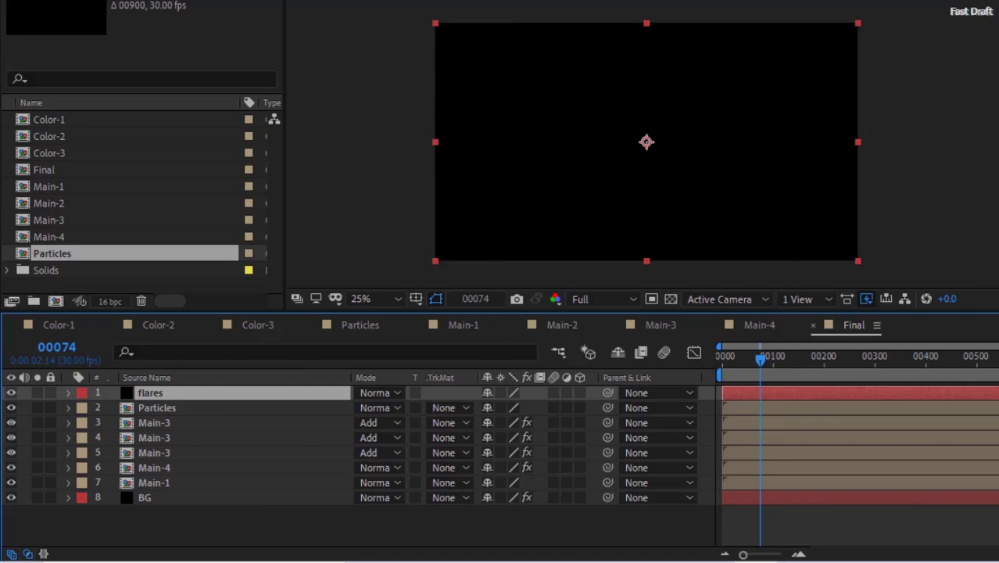
# Step: Find the Optical Flares effect and apply it to the flares solid
pyautogui.click(998, 63)
pyautogui.write('flare')
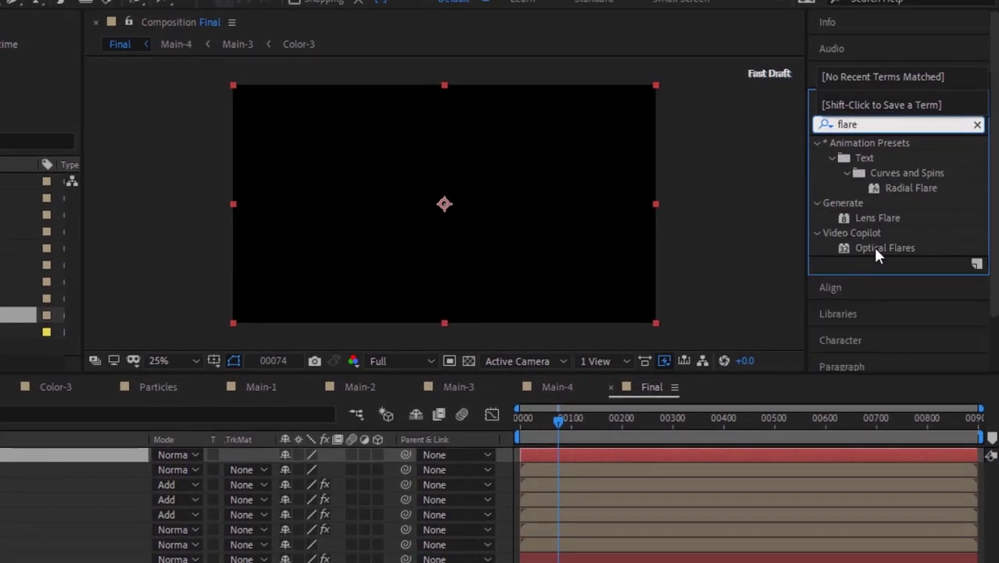
pyautogui.click(875, 242)
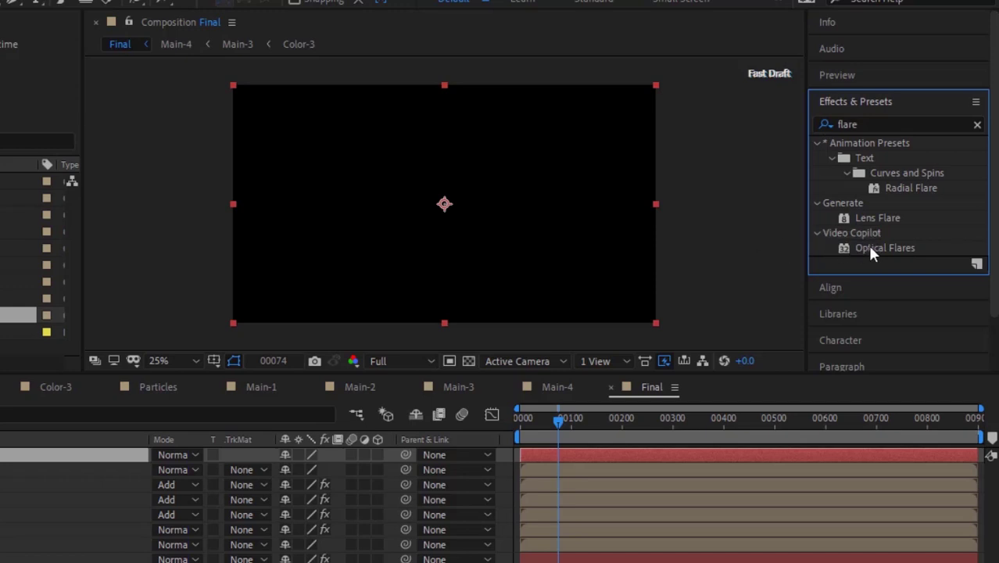
pyautogui.moveTo(871, 250); pyautogui.dragTo(545, 218)
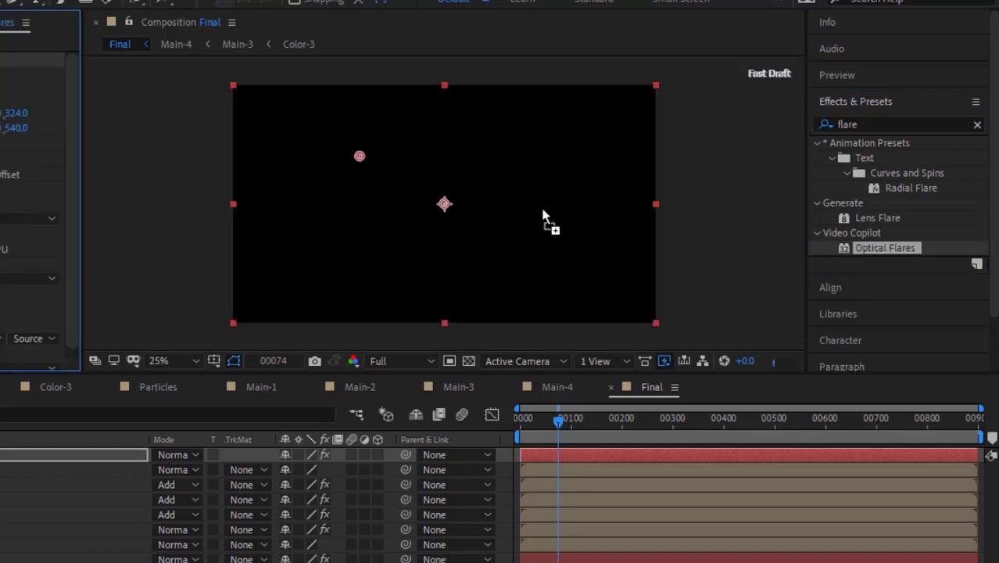
pyautogui.moveTo(545, 217); pyautogui.dragTo(542, 217)
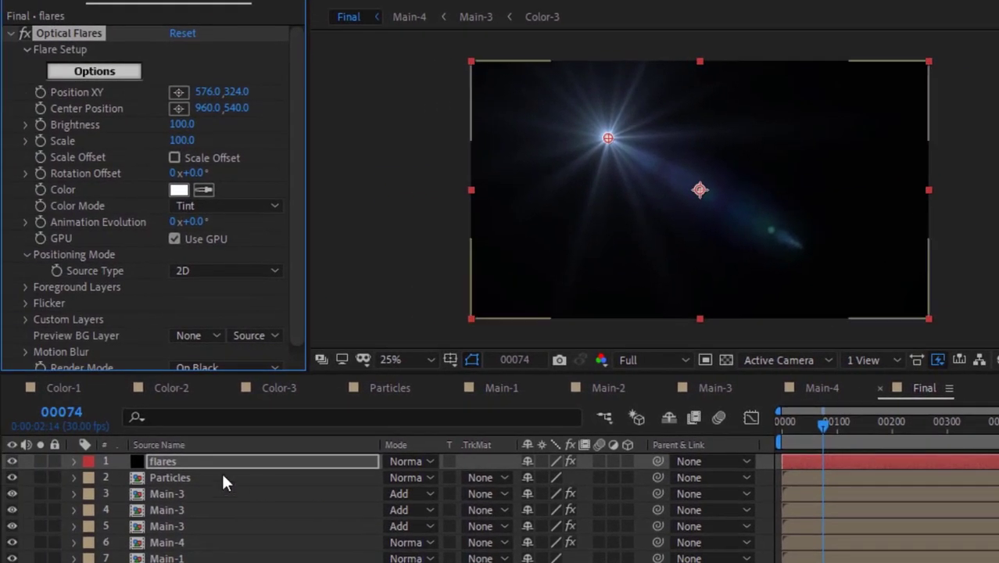
# Step: Set the flares layer's blending mode to Screen and move the flare's Position XY to -136, -80
pyautogui.click(408, 462)
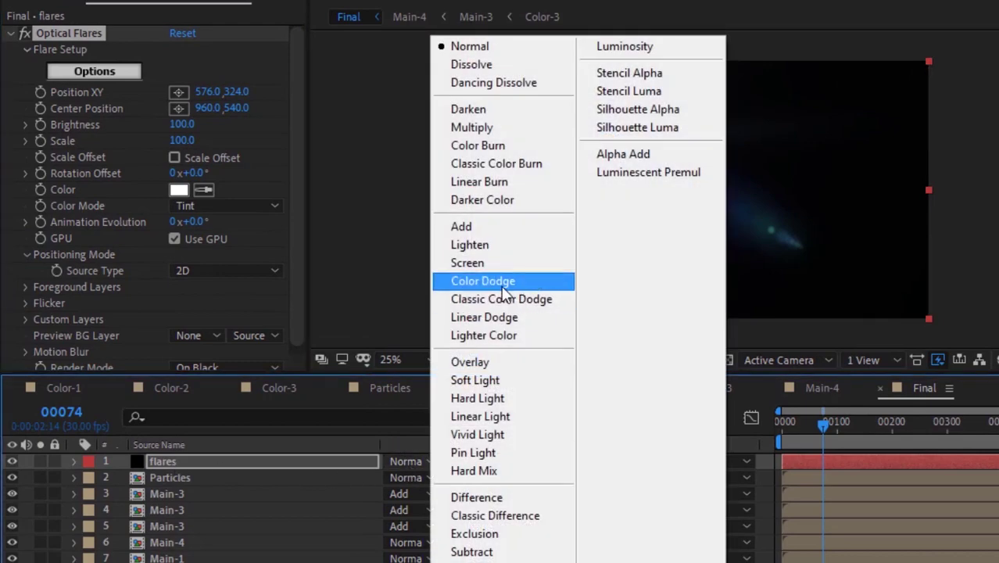
pyautogui.click(512, 262)
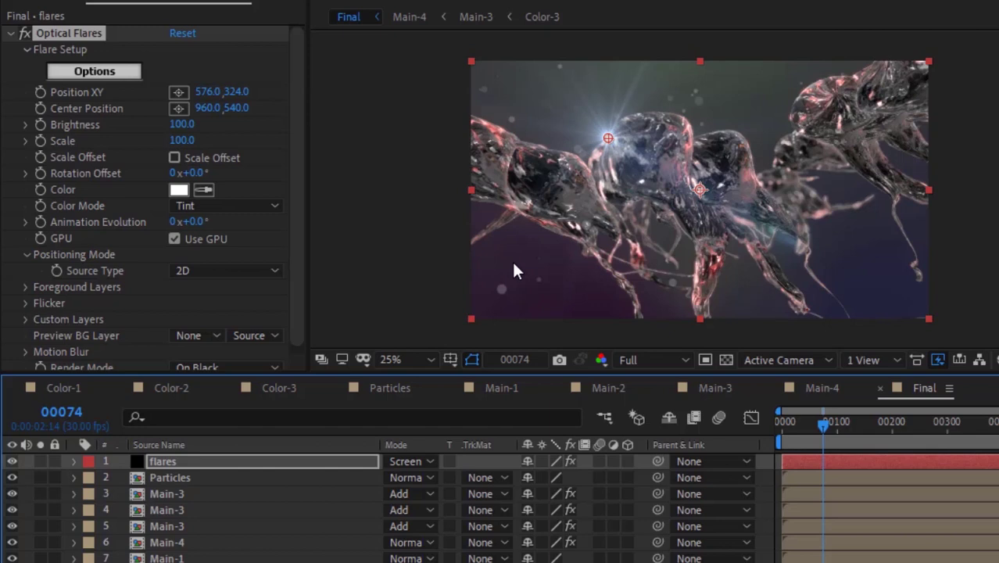
pyautogui.click(208, 92)
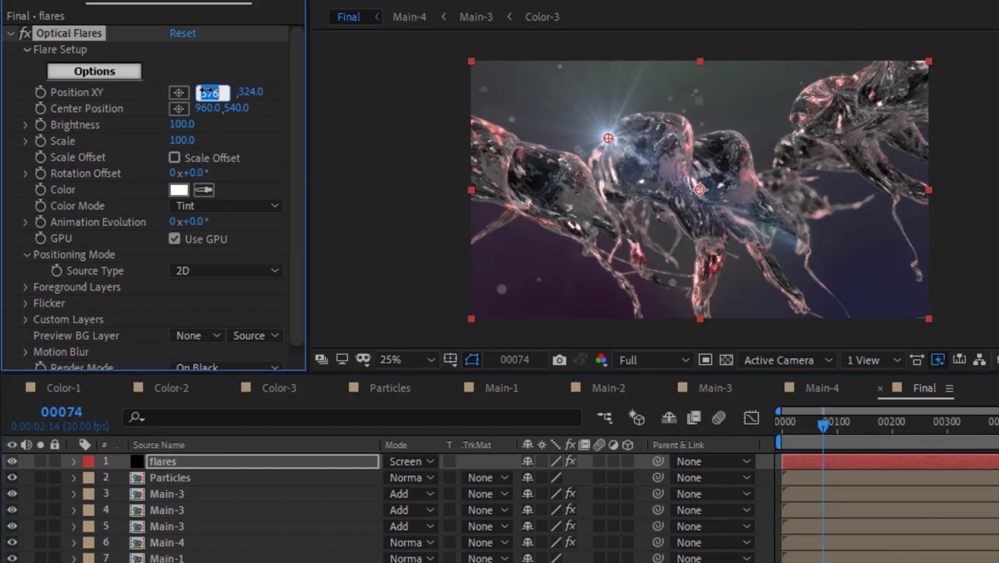
pyautogui.write('-256')
pyautogui.press('Tab')
pyautogui.write('-')
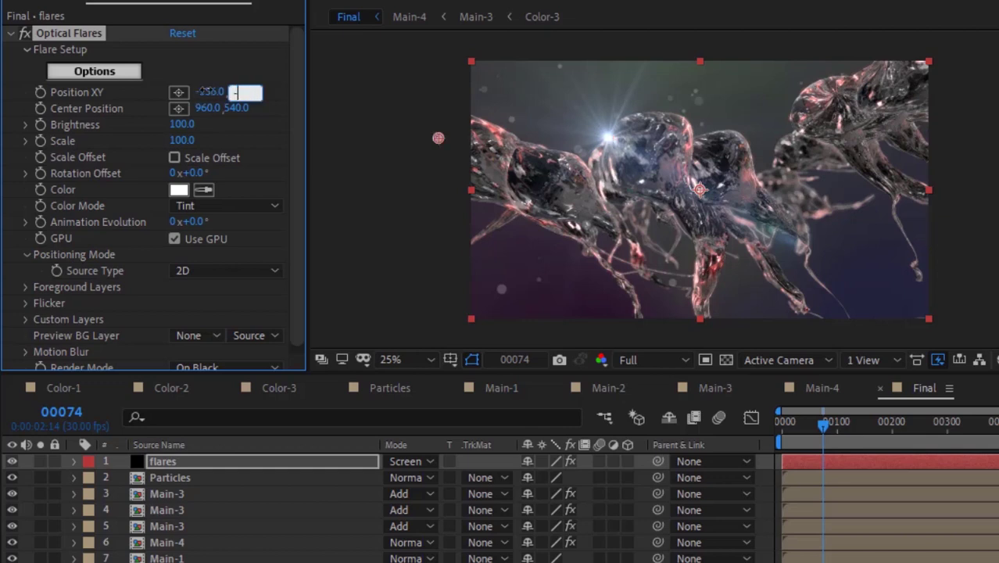
pyautogui.write('80')
pyautogui.press('Return')
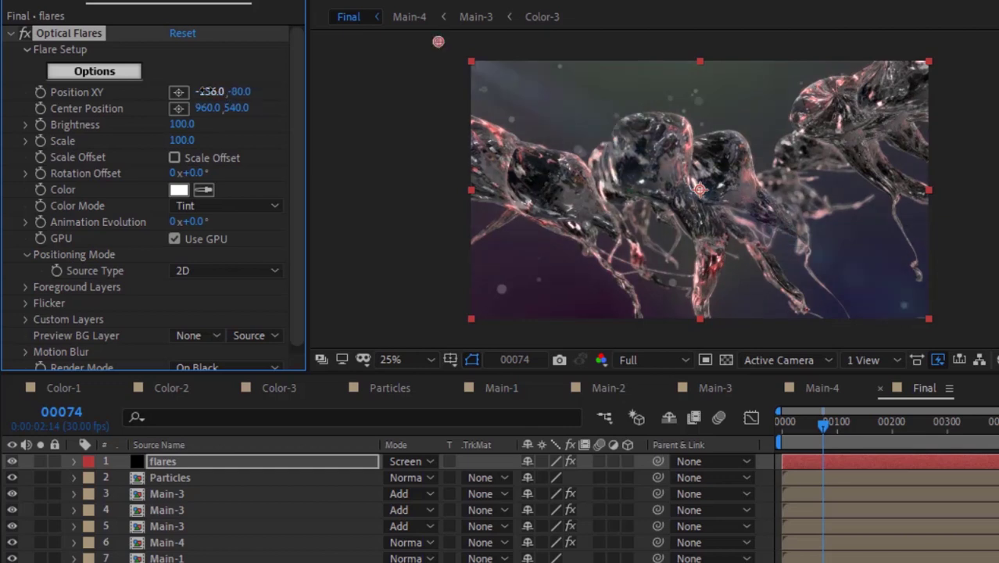
pyautogui.moveTo(202, 91); pyautogui.dragTo(150, 133)
# Step: Set the Optical Flares brightness to 220
pyautogui.click(182, 125)
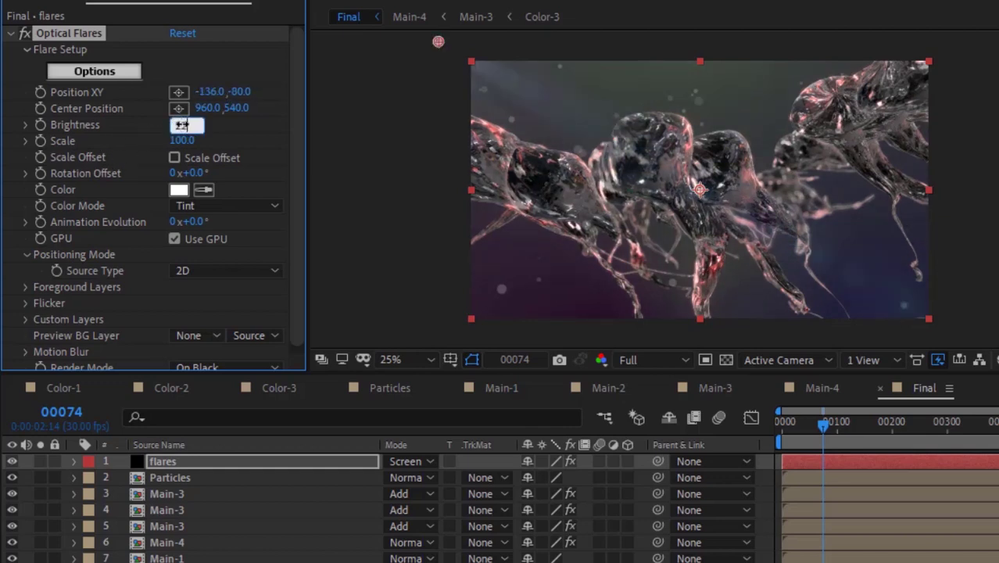
pyautogui.write('220')
pyautogui.press('Return')
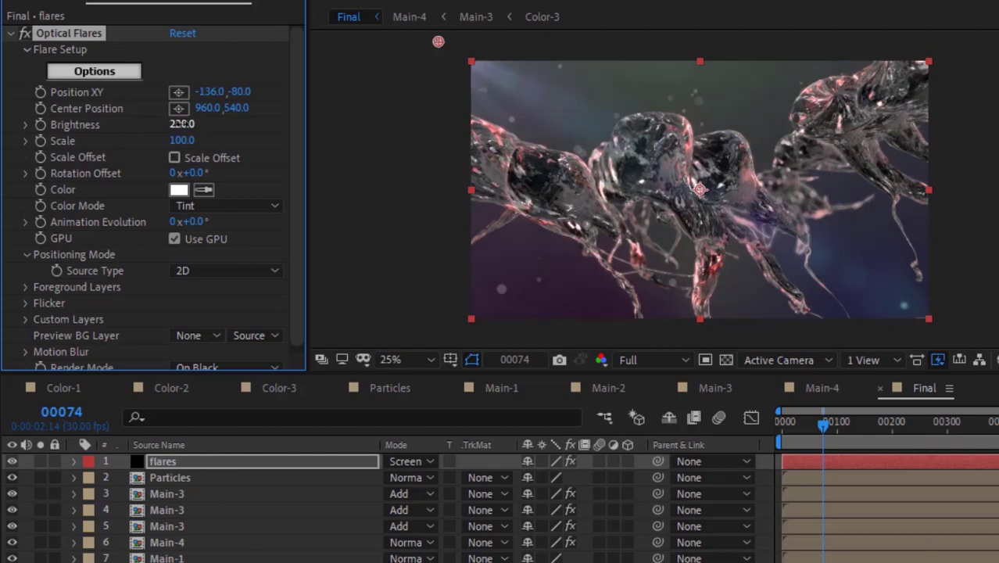
# Step: Set the flare's tint color to pale mint with hue 165°, saturation 24% and brightness 97%
pyautogui.click(179, 190)
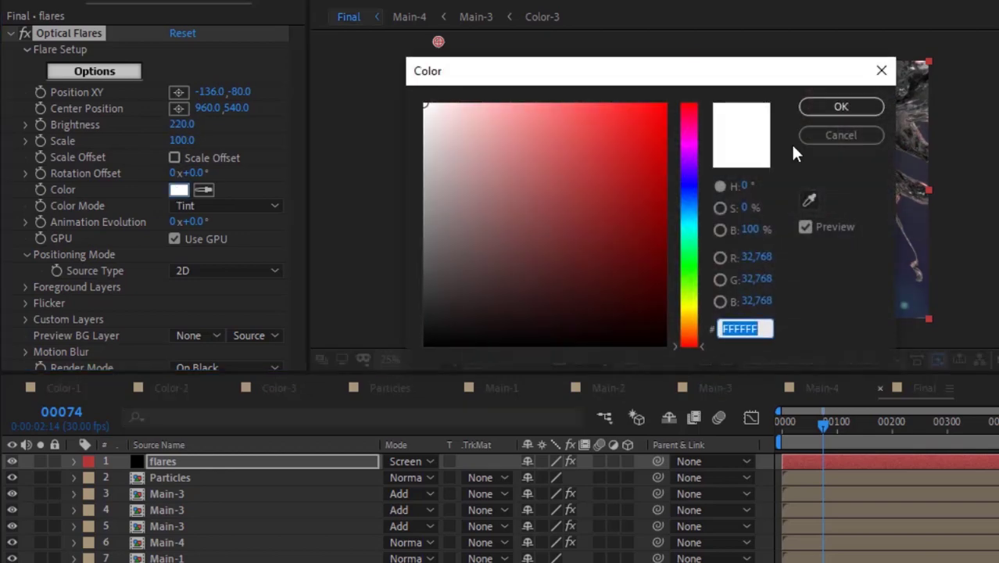
pyautogui.click(744, 186)
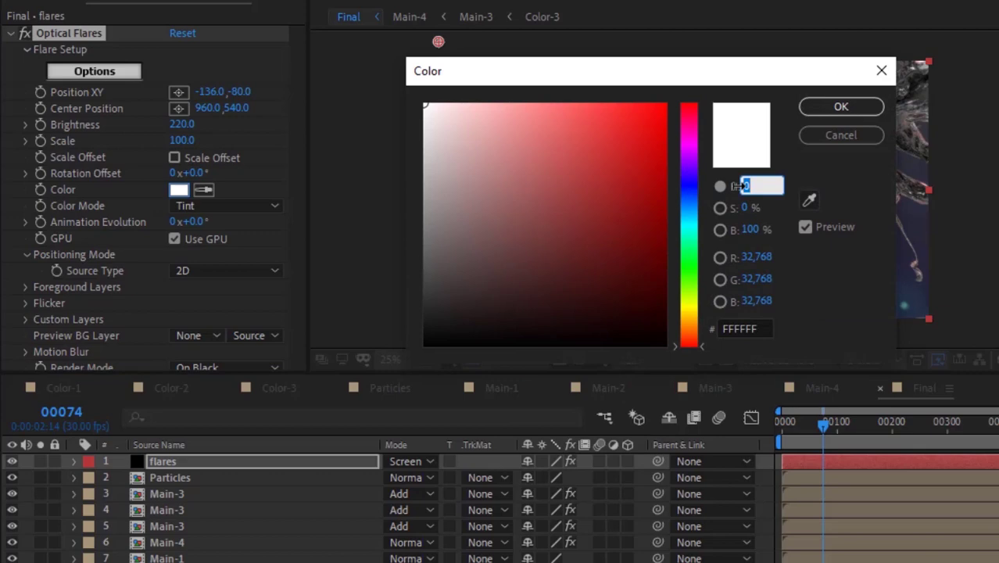
pyautogui.write('165')
pyautogui.press('Tab')
pyautogui.write('24')
pyautogui.press('Tab')
pyautogui.write('97')
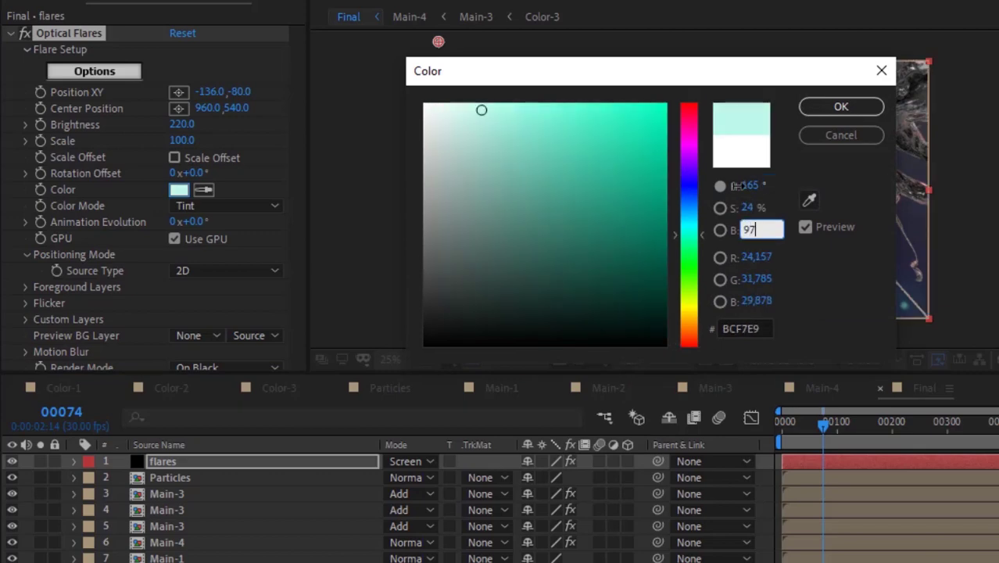
pyautogui.press('Return')
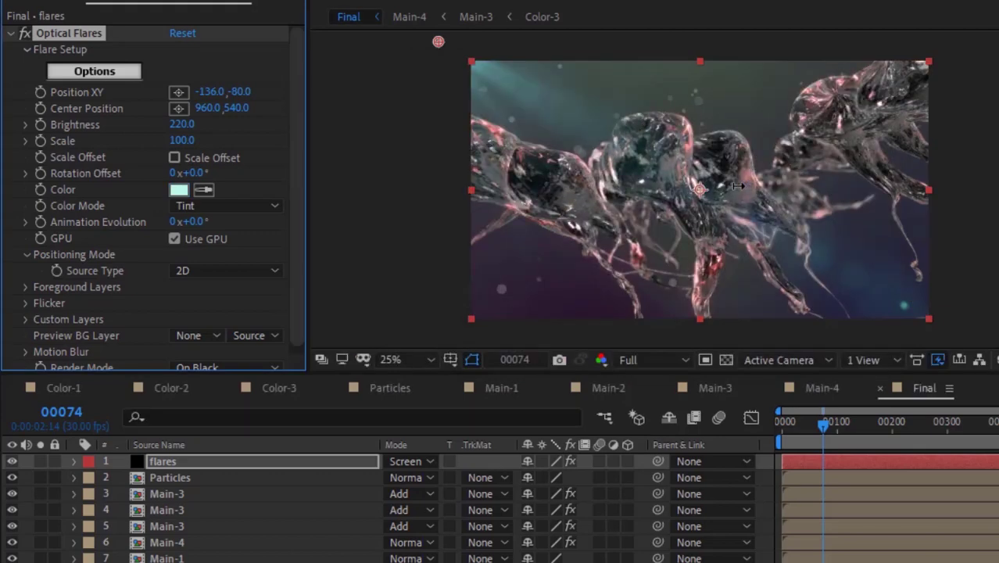
# Step: Open the Optical Flares options and remove every lens object from the stack except the Glow of size 6.0
pyautogui.click(95, 71)
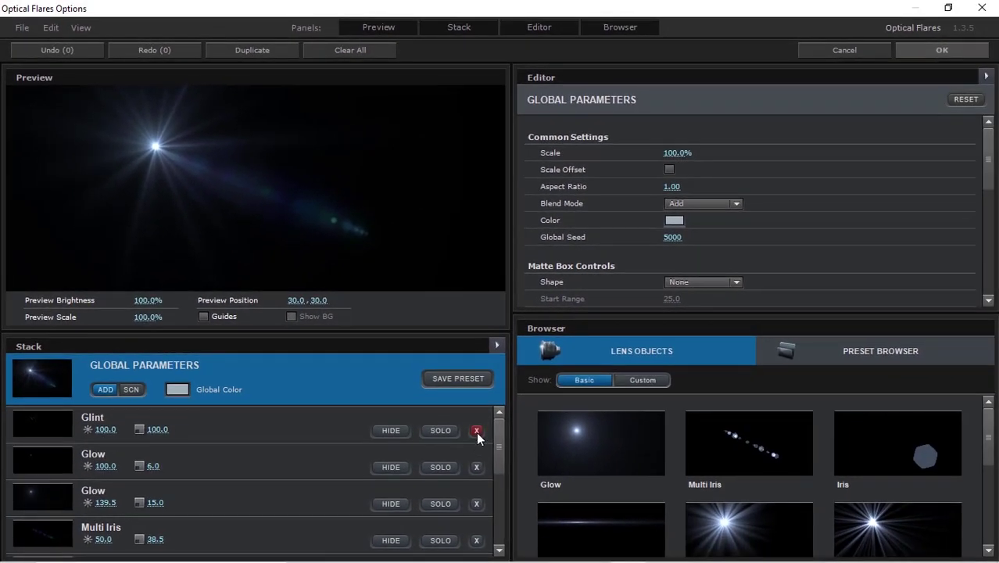
pyautogui.click(477, 433)
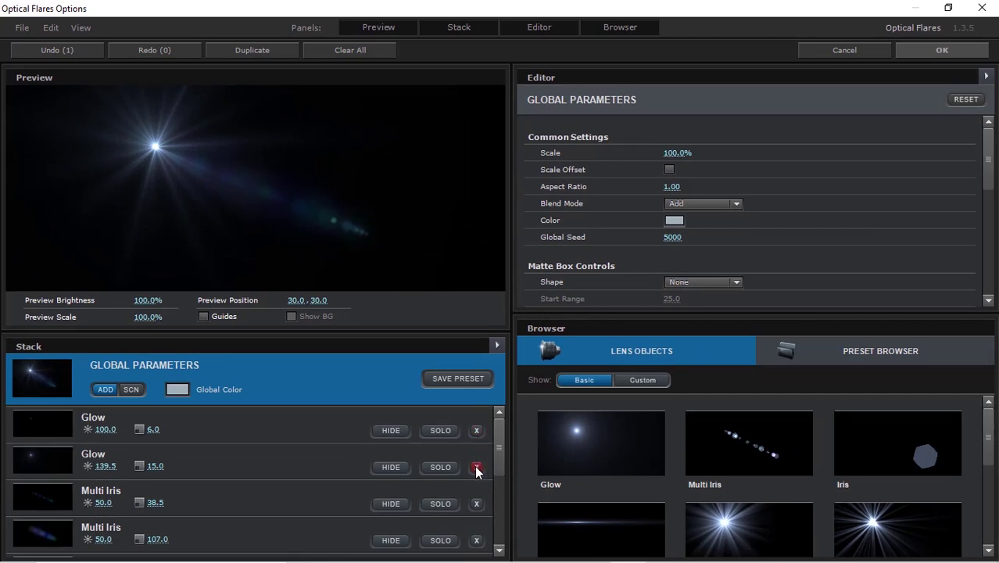
pyautogui.click(475, 468)
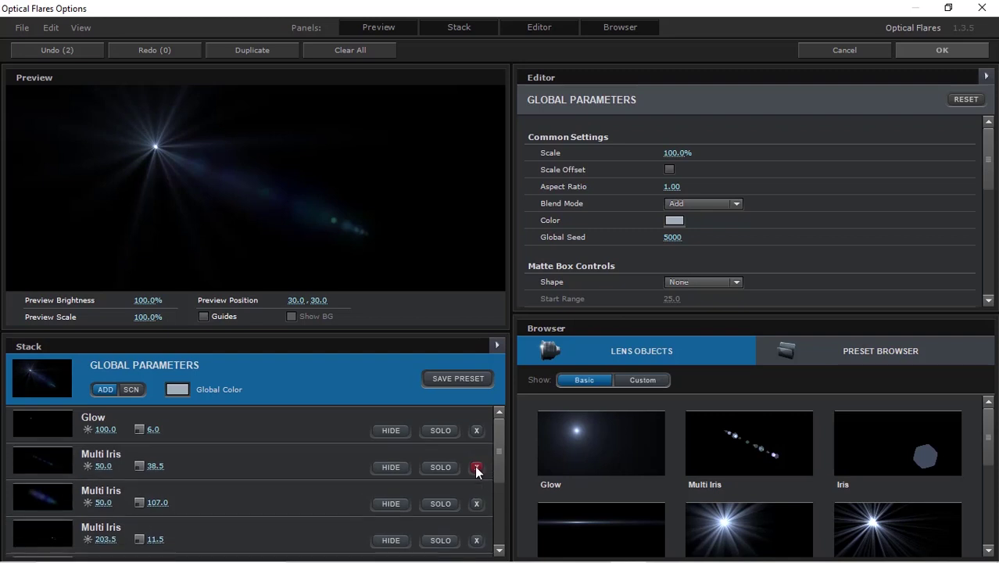
pyautogui.click(476, 467)
pyautogui.click(476, 467)
pyautogui.click(476, 467)
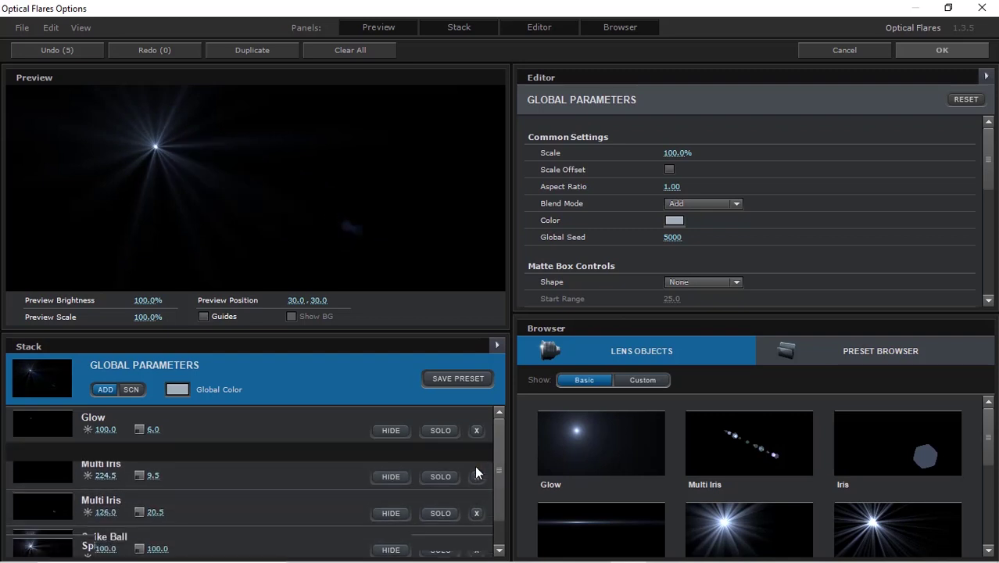
pyautogui.click(476, 467)
pyautogui.click(476, 468)
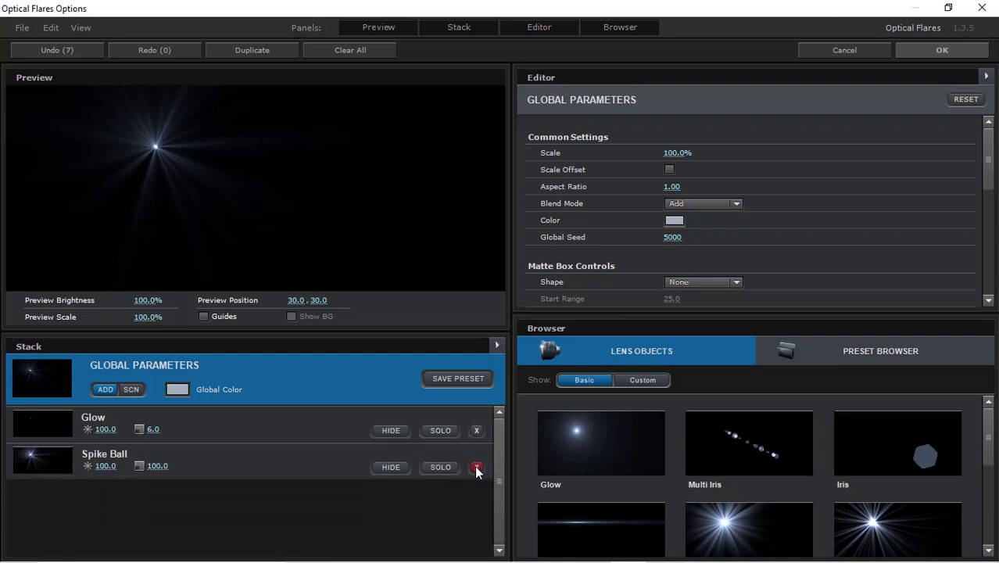
pyautogui.click(476, 467)
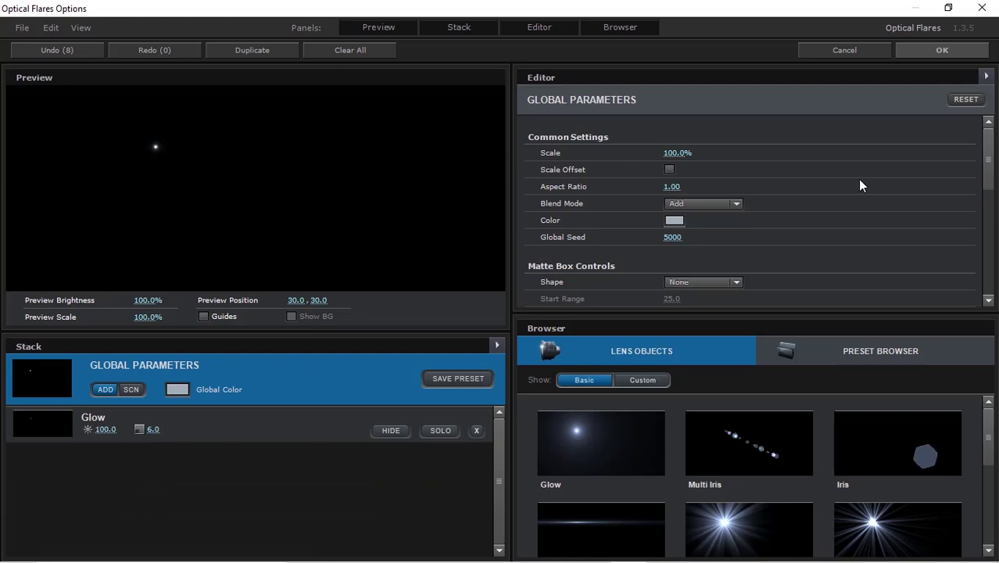
# Step: Set the flare's global lens texture image to Messy and accept the flare options
pyautogui.moveTo(988, 180); pyautogui.dragTo(988, 222)
pyautogui.click(672, 222)
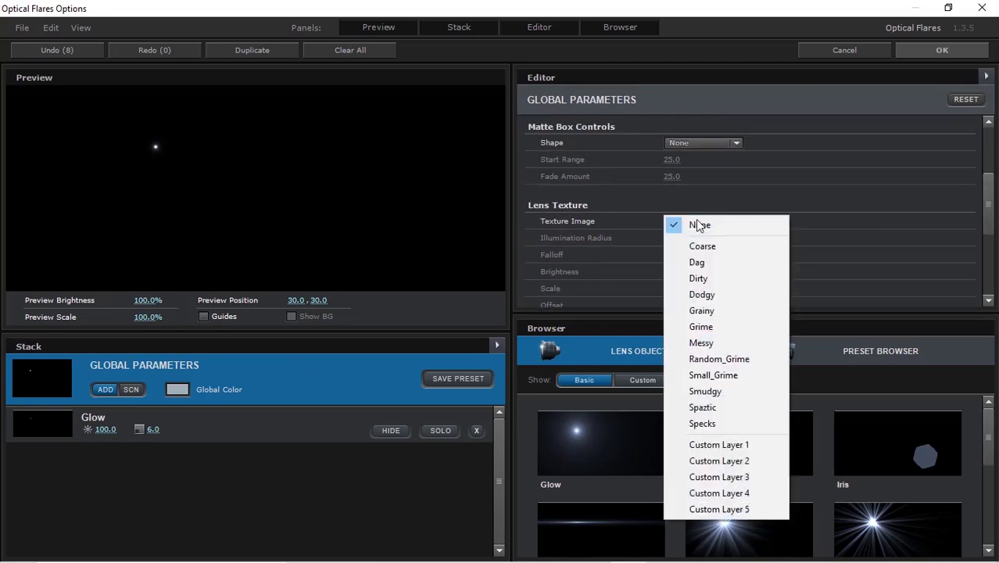
pyautogui.click(712, 343)
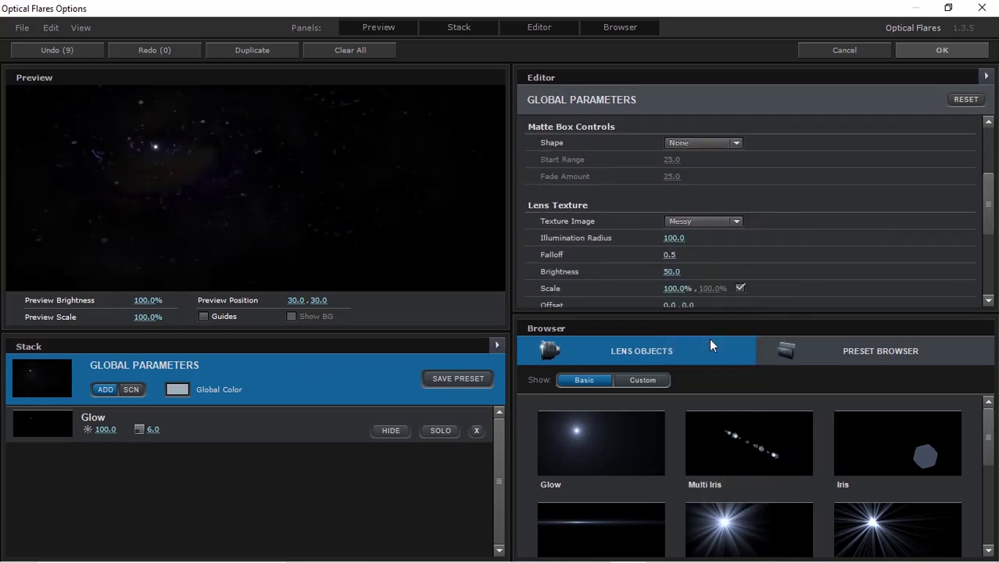
pyautogui.click(928, 48)
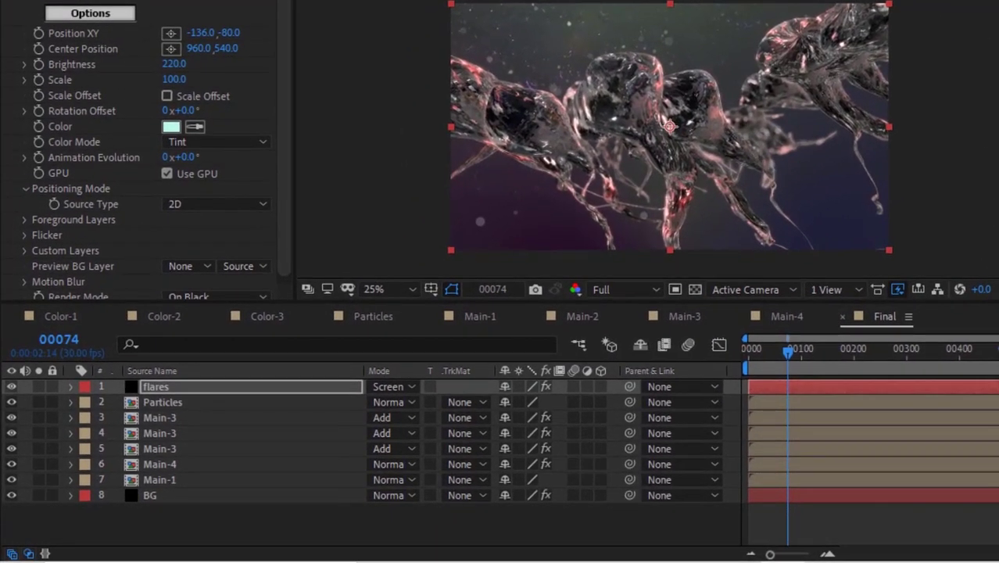
# Step: Add an adjustment layer above all layers in Final and rename it CC
pyautogui.rightClick(212, 508)
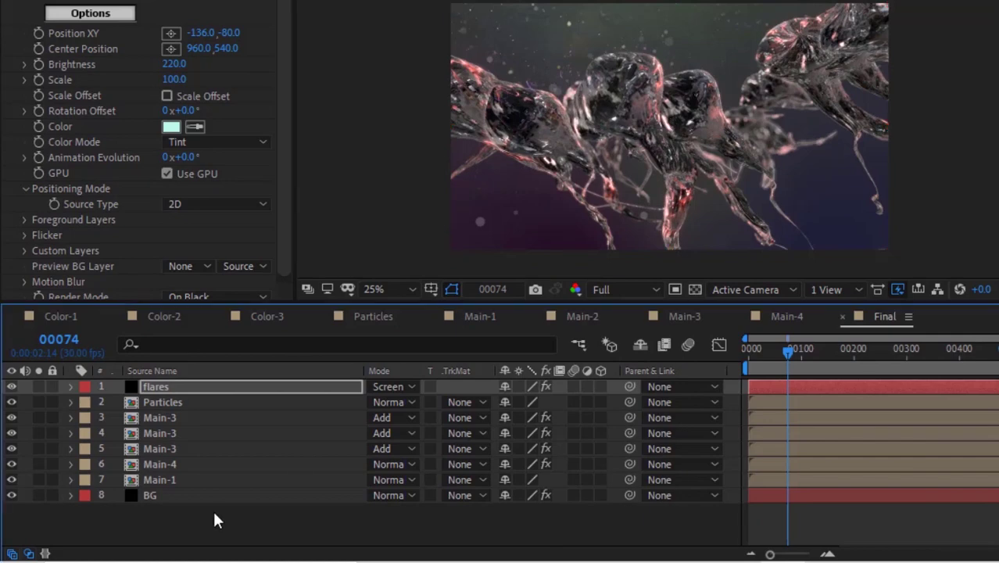
pyautogui.moveTo(364, 314)
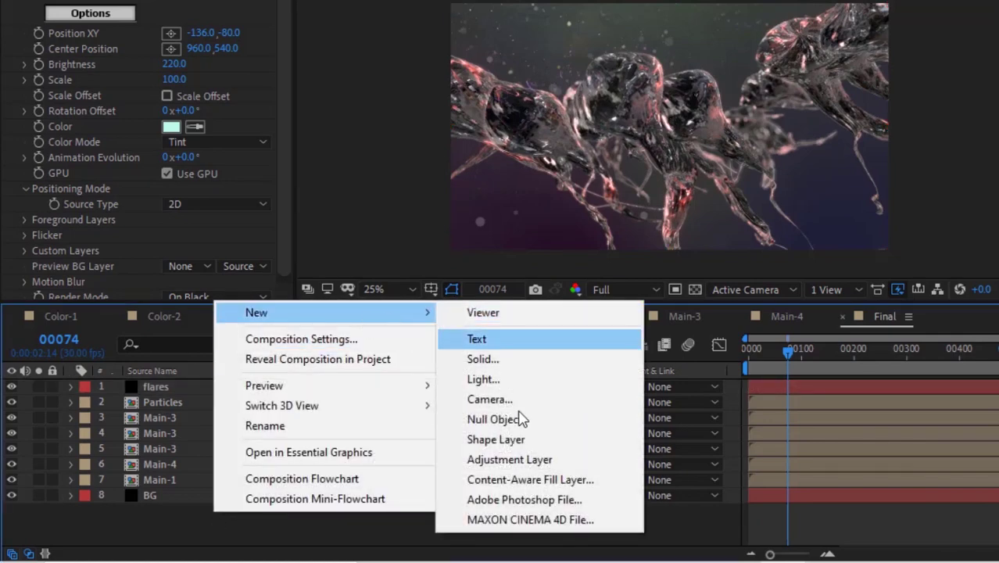
pyautogui.click(510, 460)
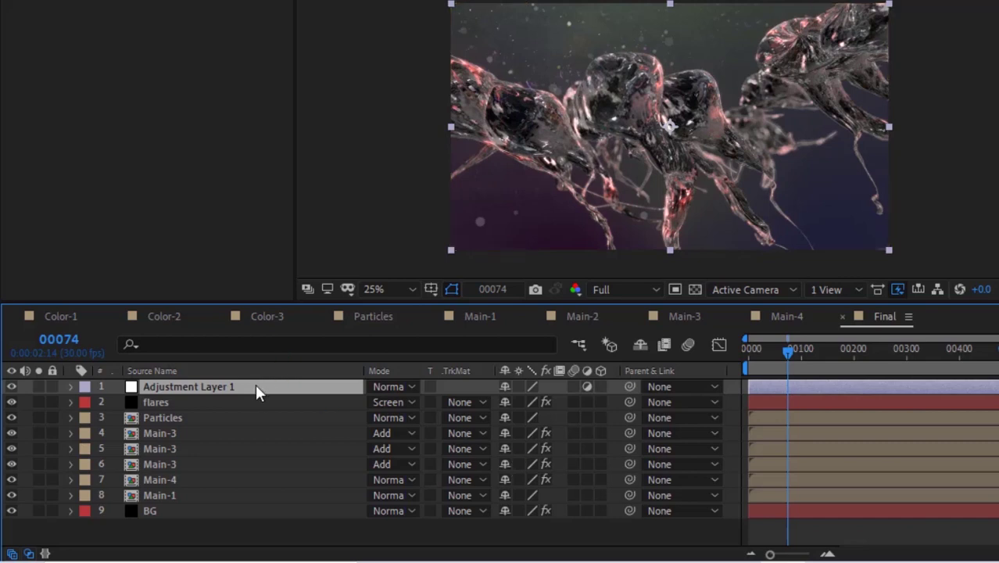
pyautogui.press('Return')
pyautogui.write('CC')
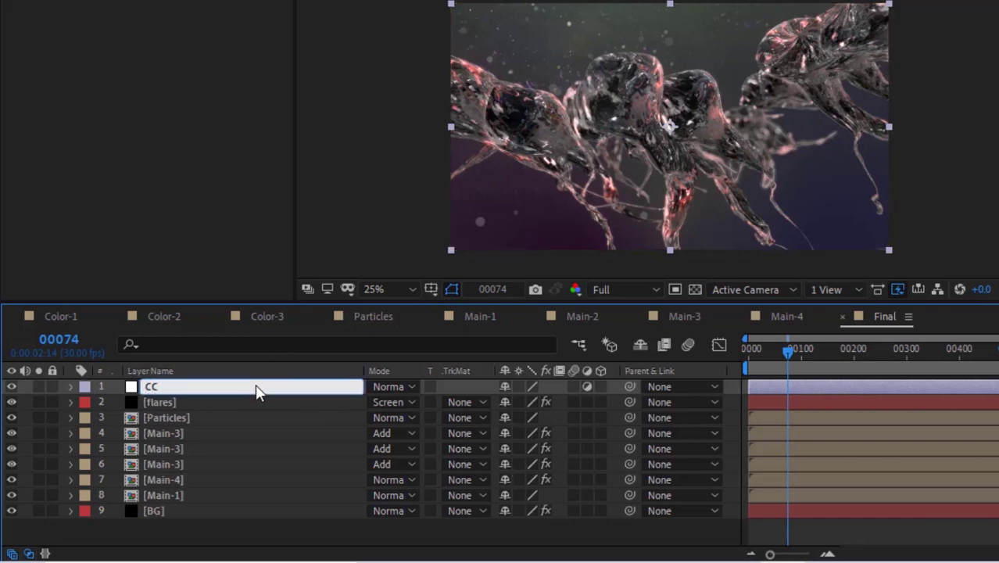
pyautogui.press('Return')
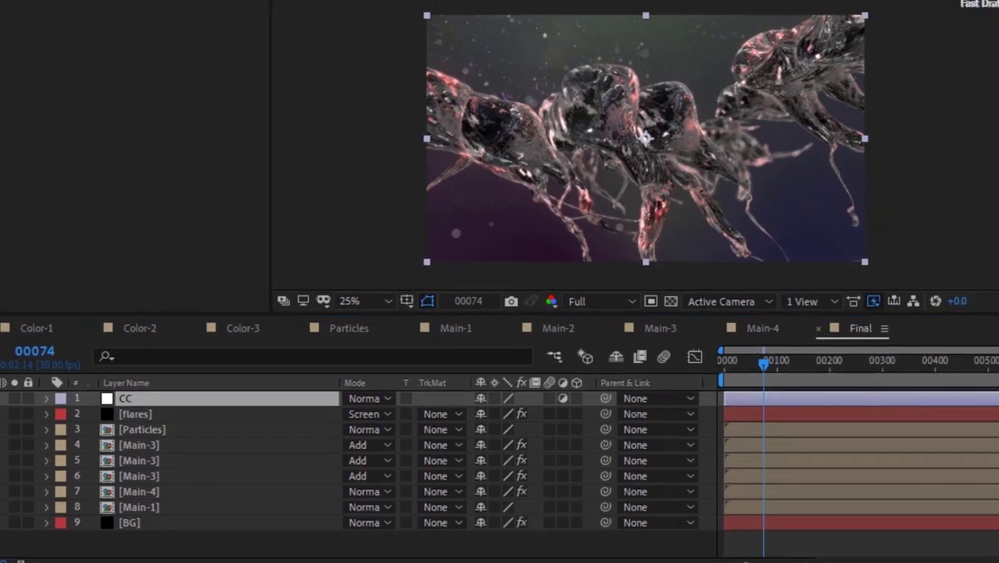
# Step: Apply the Curves effect to the CC layer and bend its RGB curve into a gentle S shape
pyautogui.click(909, 154)
pyautogui.write('curv')
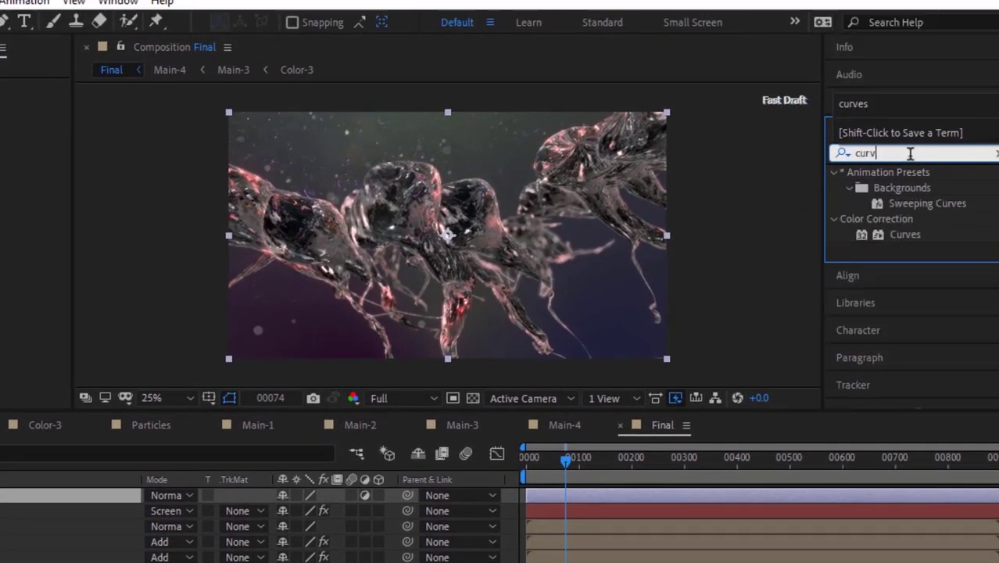
pyautogui.write('es')
pyautogui.moveTo(898, 228); pyautogui.dragTo(9, 241)
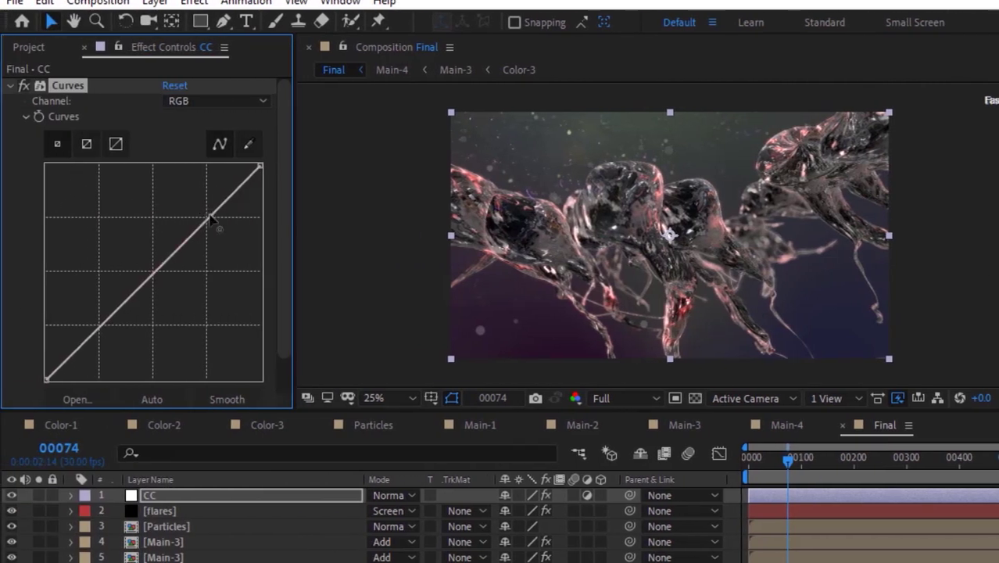
pyautogui.moveTo(211, 220); pyautogui.dragTo(209, 212)
pyautogui.moveTo(86, 338); pyautogui.dragTo(88, 344)
# Step: Raise the red curve in the highlights and slightly raise the blue curve in the shadows
pyautogui.click(217, 100)
pyautogui.click(192, 138)
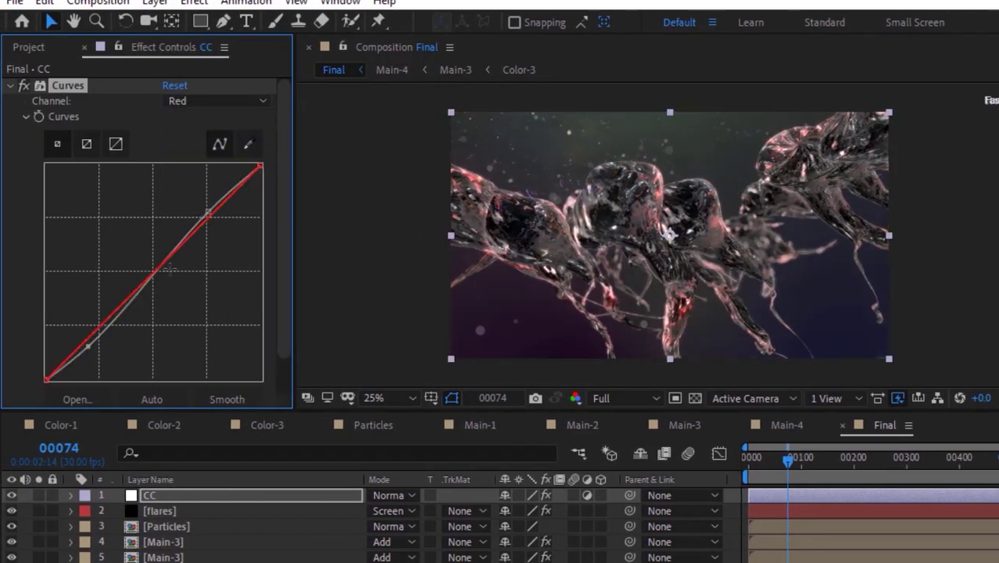
pyautogui.moveTo(200, 228); pyautogui.dragTo(192, 216)
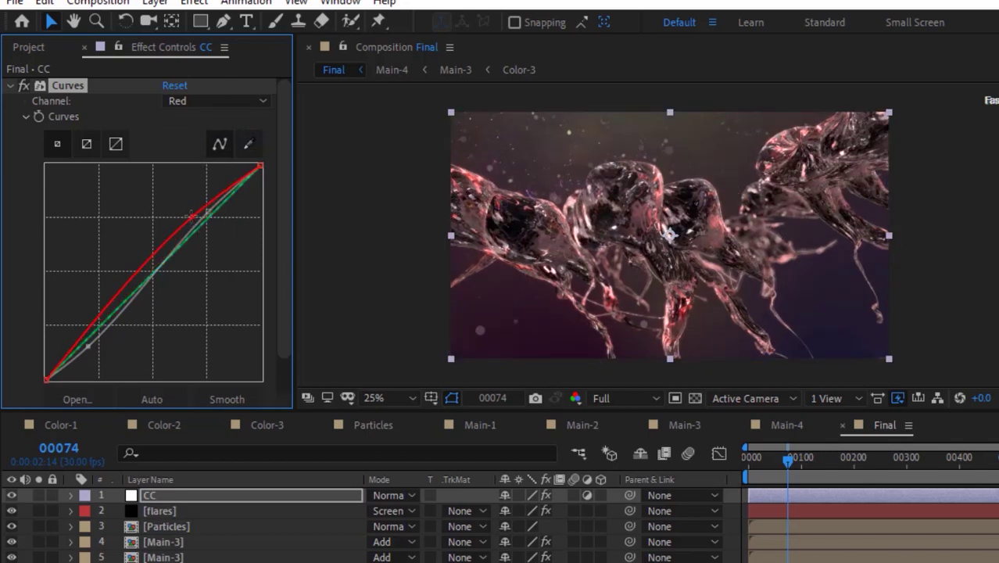
pyautogui.click(218, 101)
pyautogui.click(219, 181)
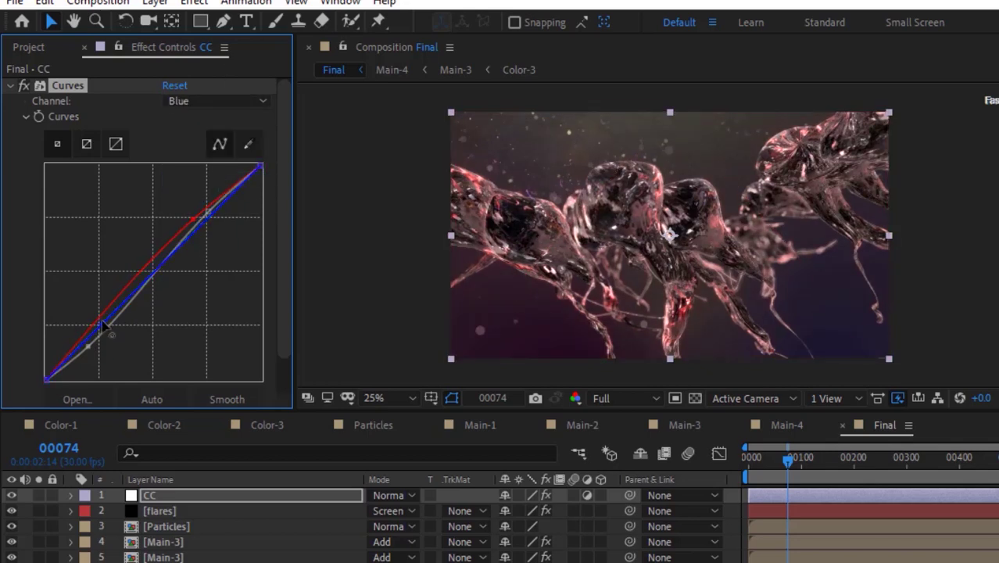
pyautogui.moveTo(102, 325); pyautogui.dragTo(95, 323)
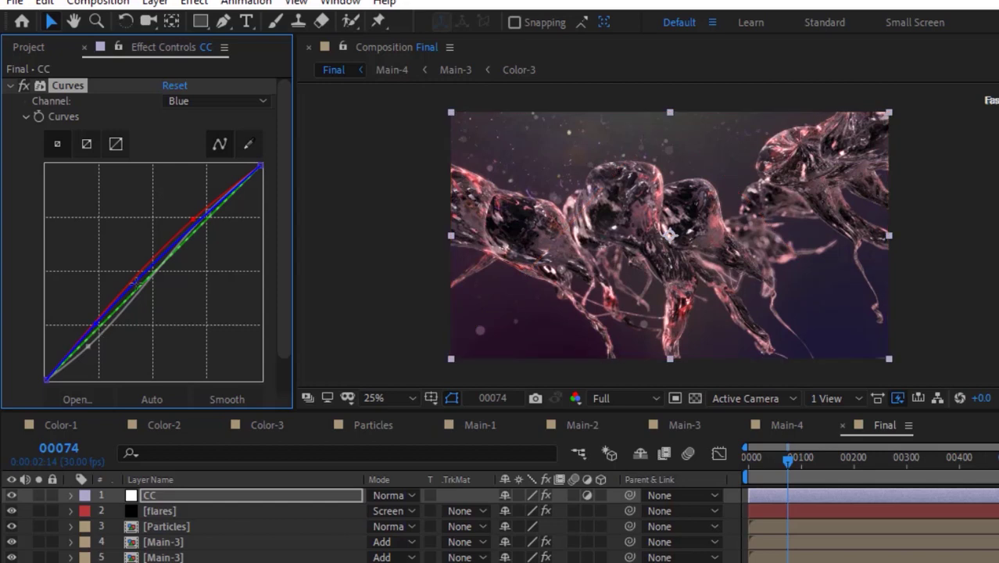
# Step: Lower the red curve in the shadows
pyautogui.click(217, 101)
pyautogui.click(223, 142)
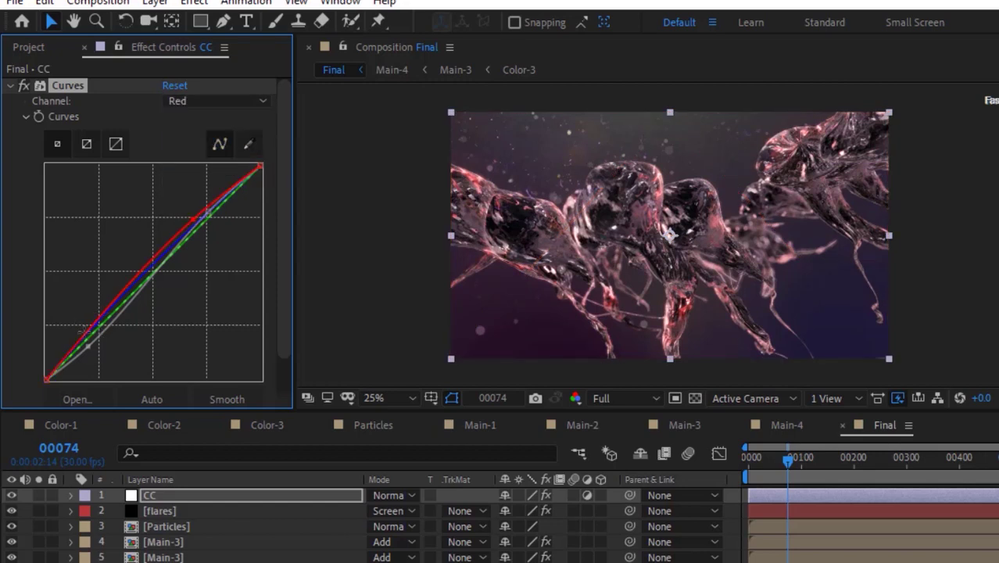
pyautogui.moveTo(95, 326); pyautogui.dragTo(92, 342)
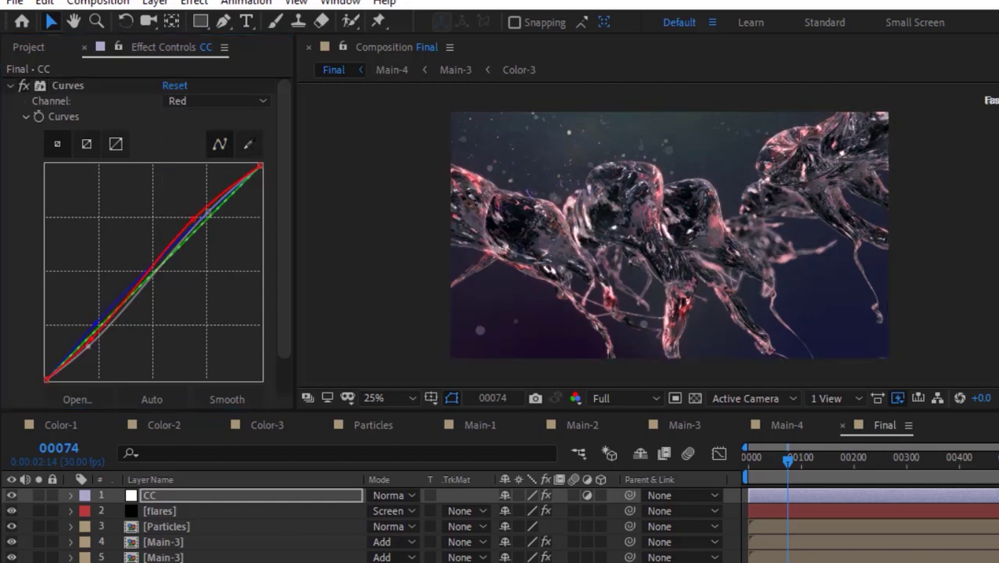
# Step: Add an adjustment layer above all layers in Final and rename it Glow
pyautogui.scroll(-2, 93, 342)
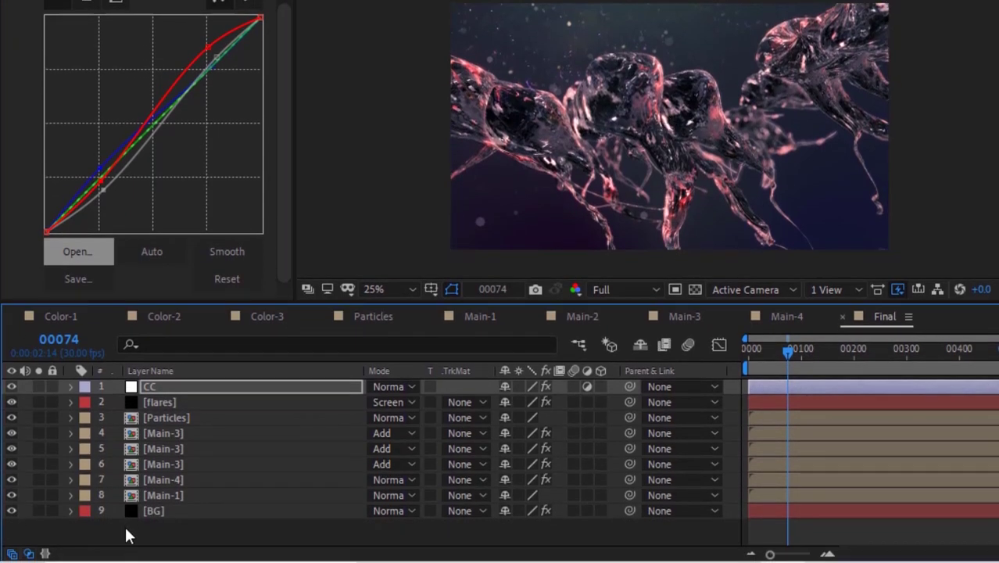
pyautogui.click(125, 536)
pyautogui.rightClick(127, 536)
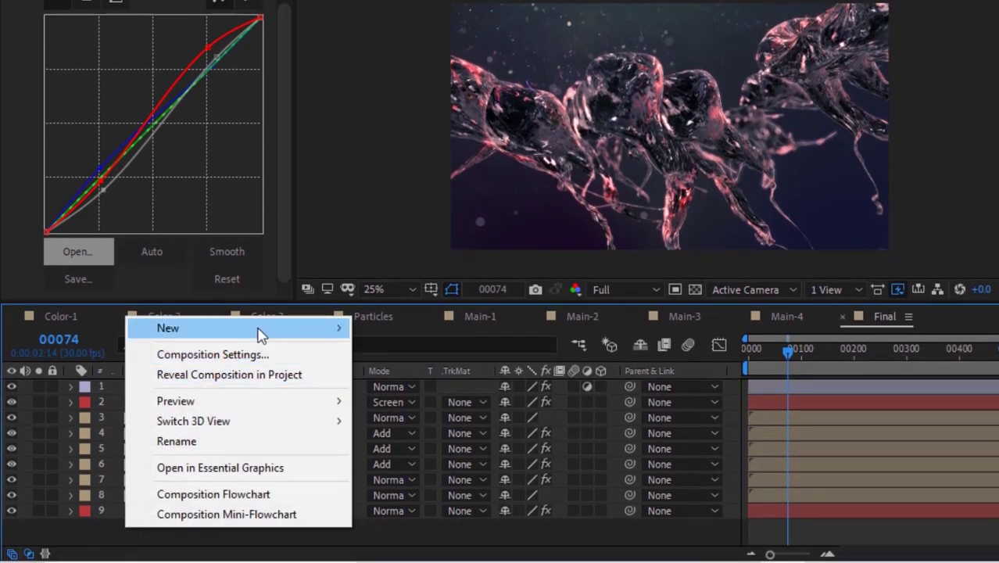
pyautogui.moveTo(263, 332)
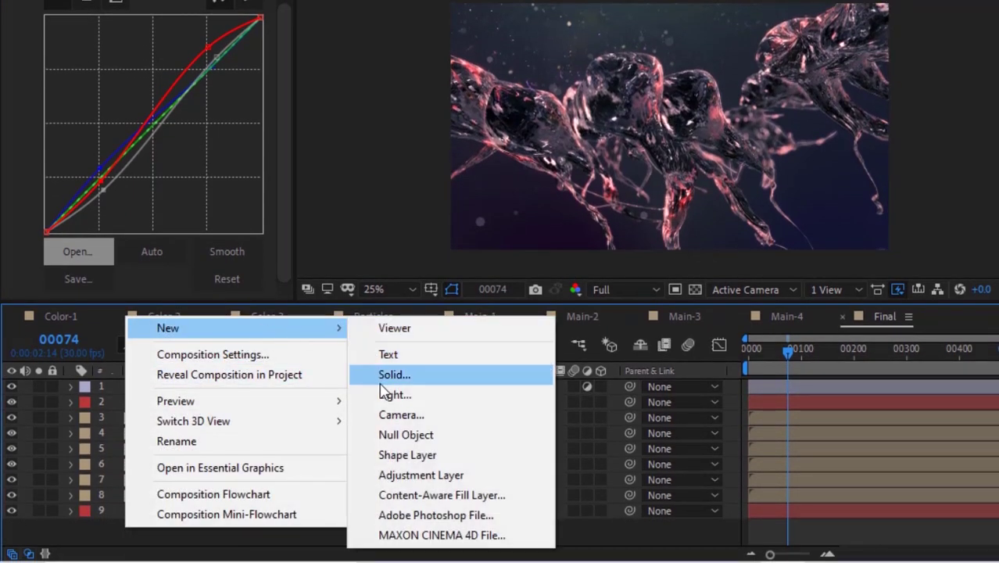
pyautogui.click(422, 475)
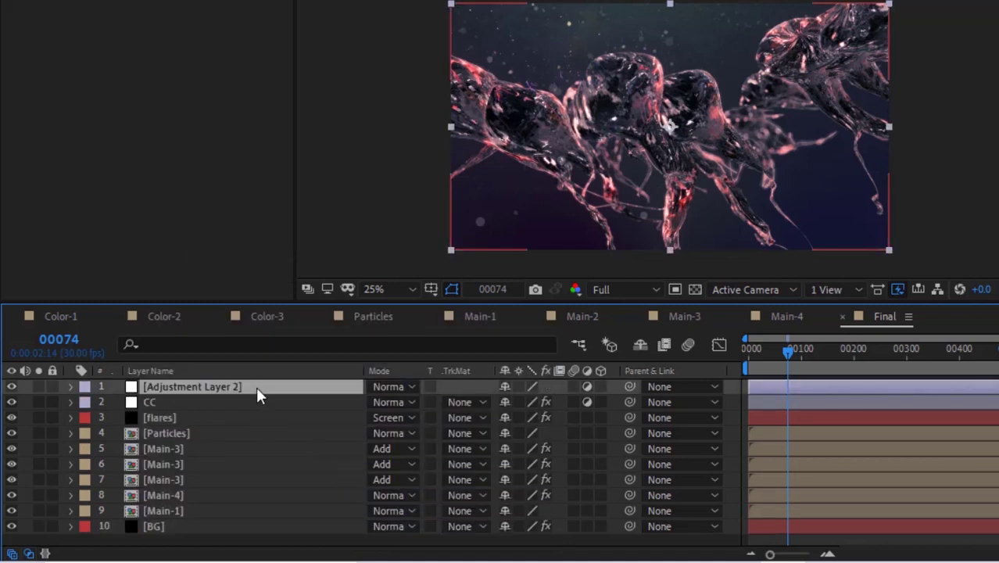
pyautogui.press('Return')
pyautogui.write('G')
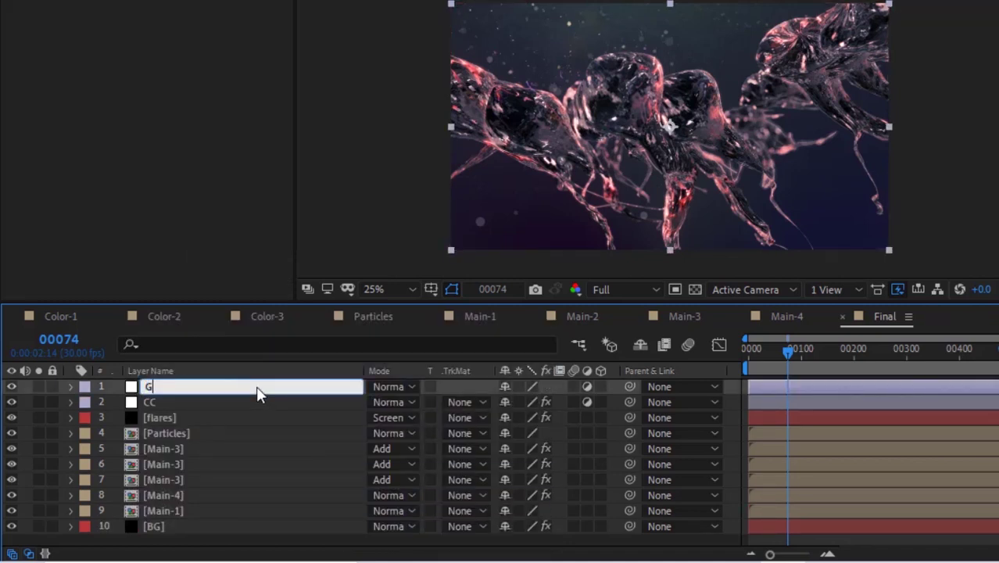
pyautogui.write('low')
pyautogui.press('Return')
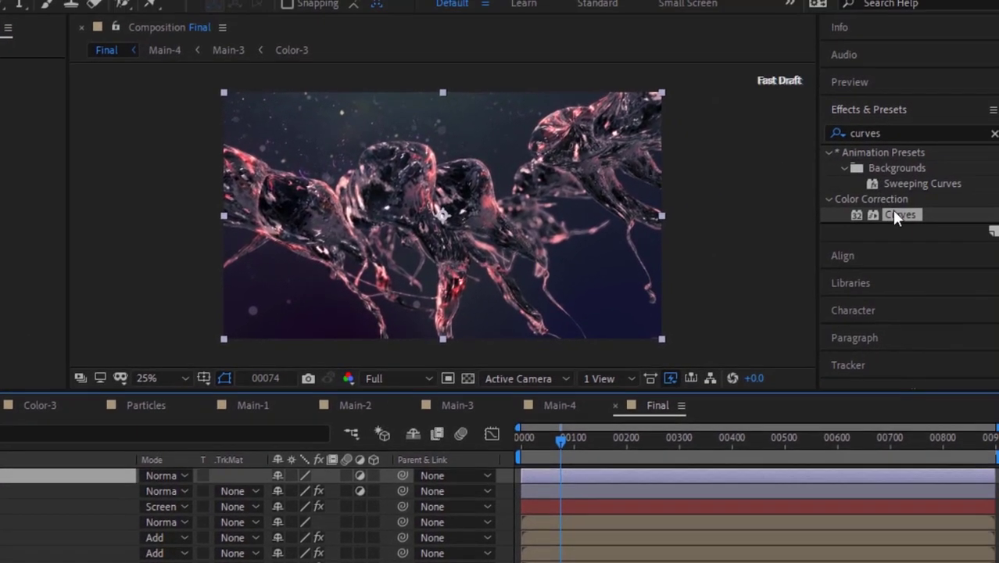
# Step: Apply Curves to the Glow layer in Screen mode and flatten its RGB curve to black except for a steep rise in the highlights
pyautogui.click(900, 214)
pyautogui.doubleClick(899, 214)
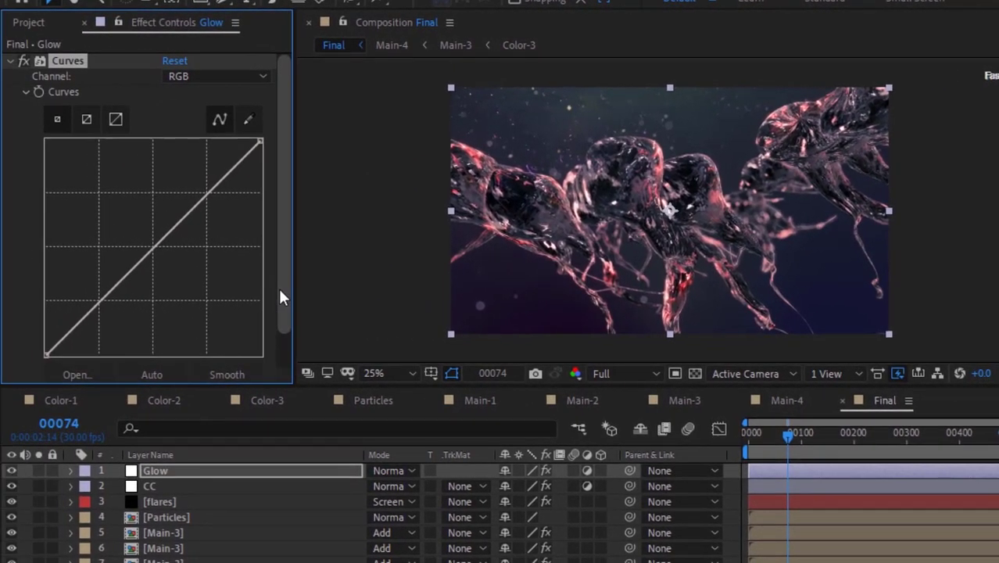
pyautogui.click(394, 468)
pyautogui.click(462, 280)
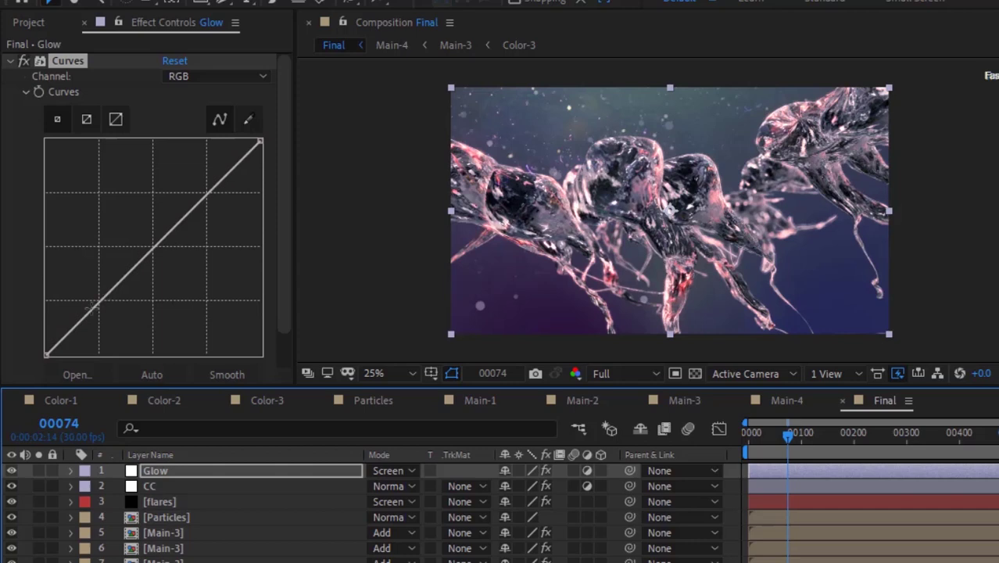
pyautogui.moveTo(214, 341); pyautogui.dragTo(217, 346)
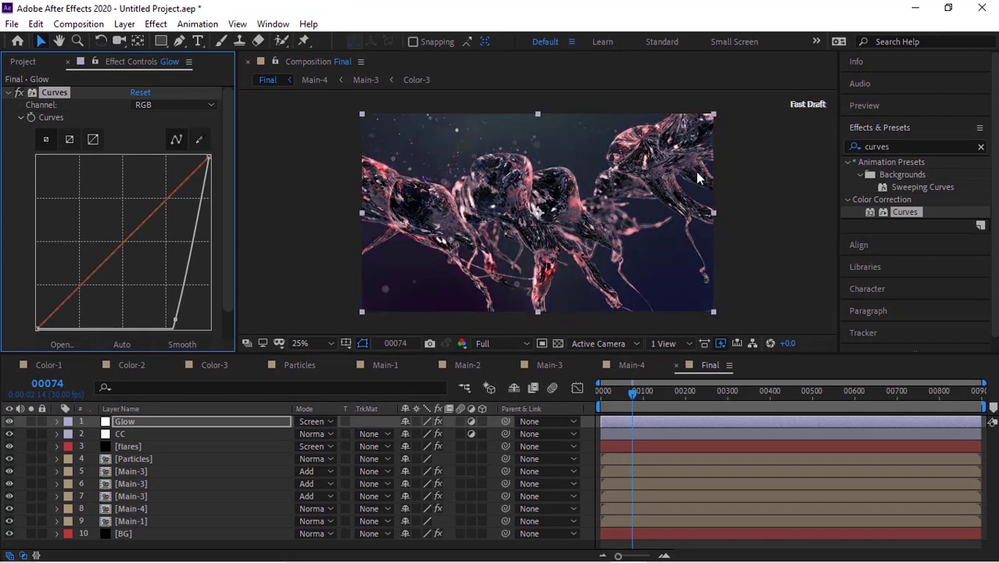
# Step: Apply the Fast Box Blur effect to the Glow layer
pyautogui.click(909, 146)
pyautogui.press('BackSpace')
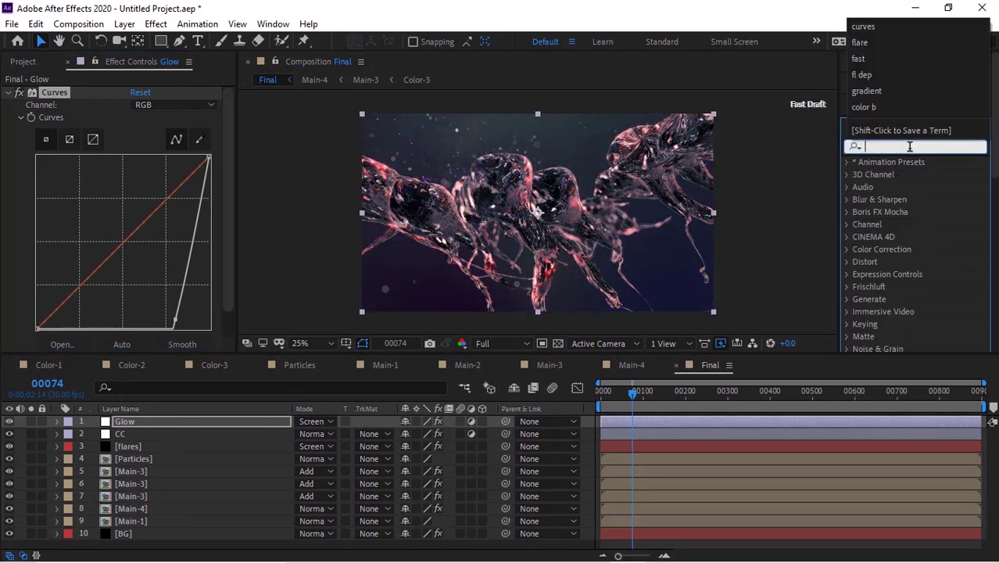
pyautogui.write('fast')
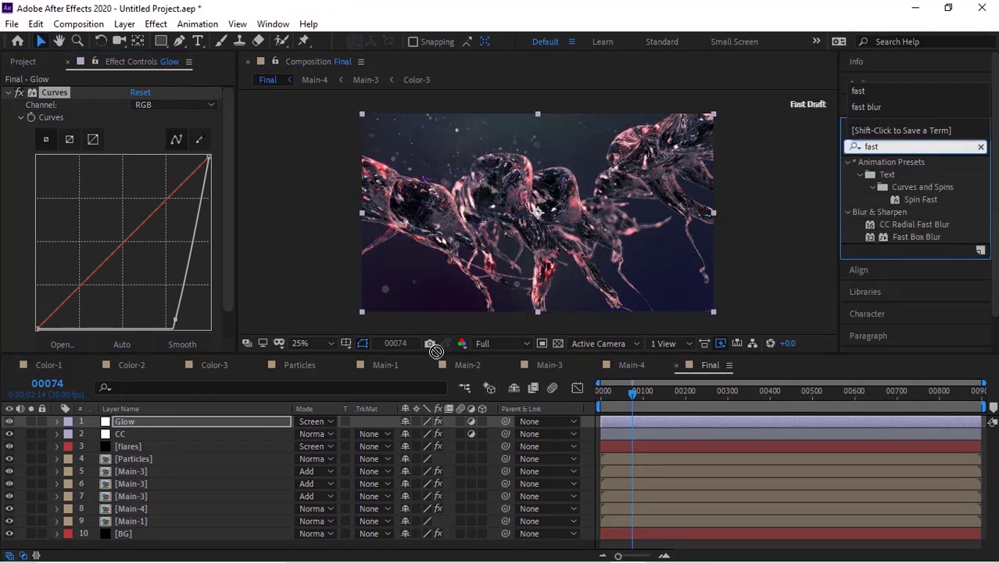
pyautogui.moveTo(910, 236); pyautogui.dragTo(231, 423)
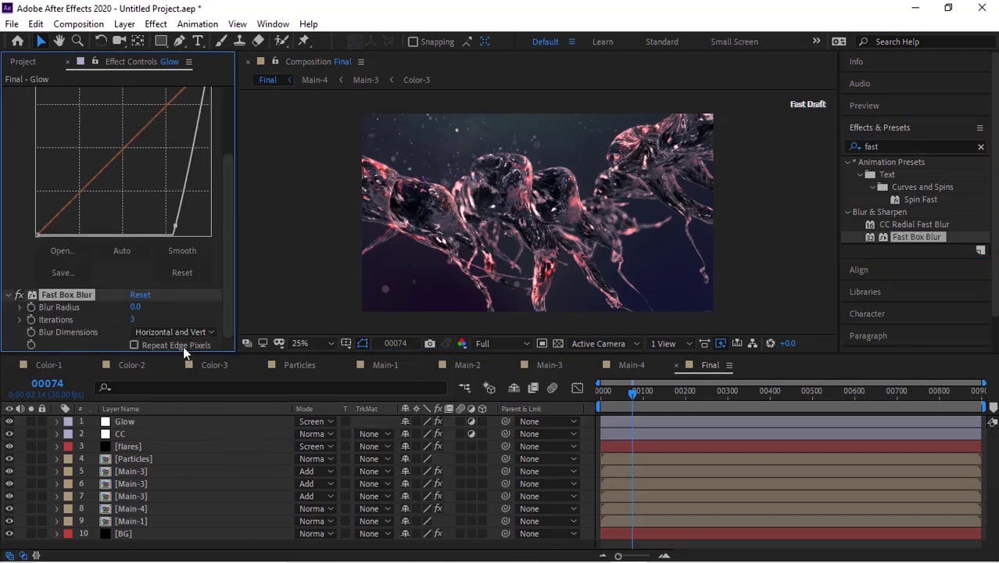
# Step: Set the Glow layer's Fast Box Blur to a Blur Radius of 80 with 1 iteration
pyautogui.click(134, 306)
pyautogui.write('30')
pyautogui.press('Tab')
pyautogui.write('1')
pyautogui.press('Return')
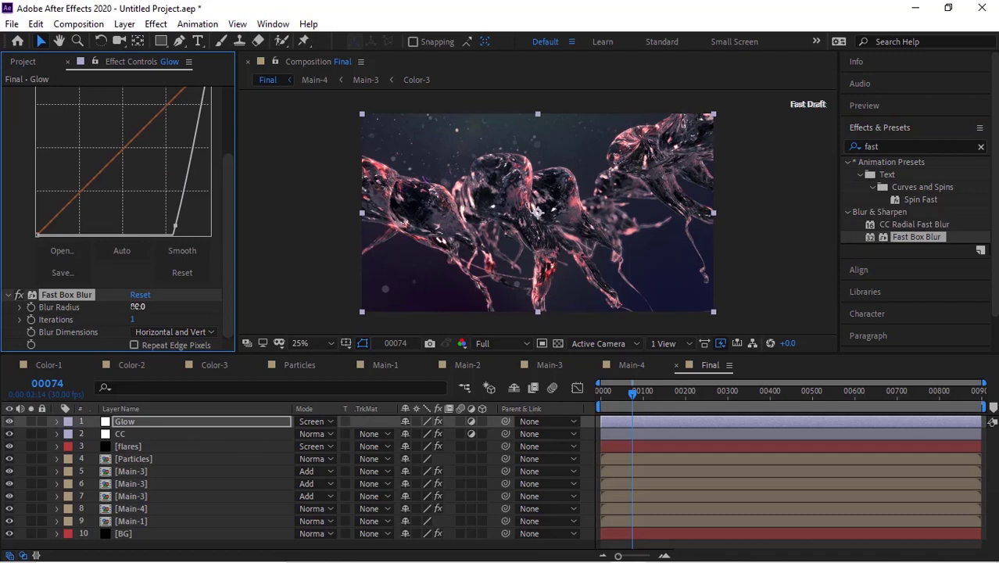
# Step: Duplicate the Glow layer and set the copy's Fast Box Blur radius to 160
pyautogui.click(151, 422)
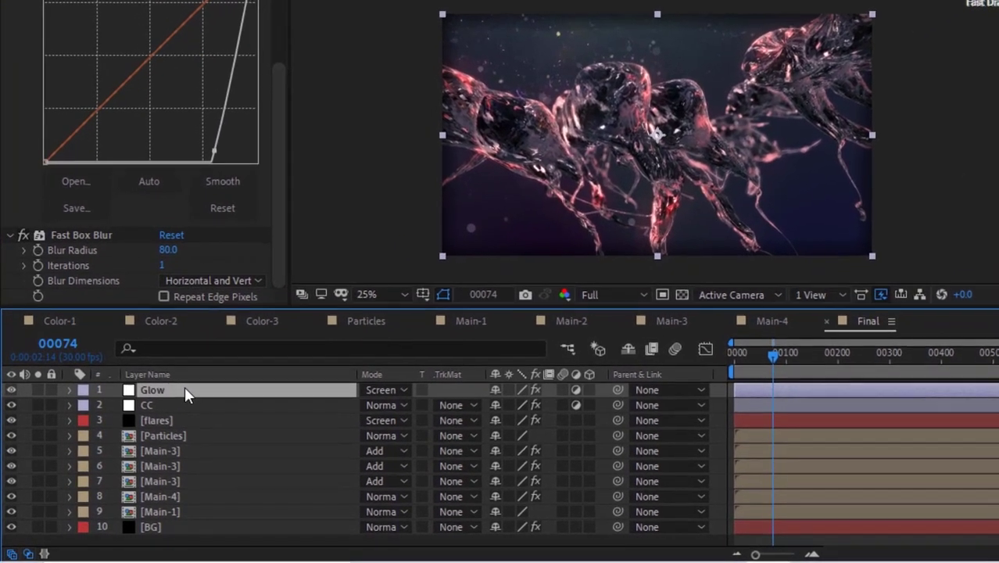
pyautogui.hotkey('ctrl', 'd')
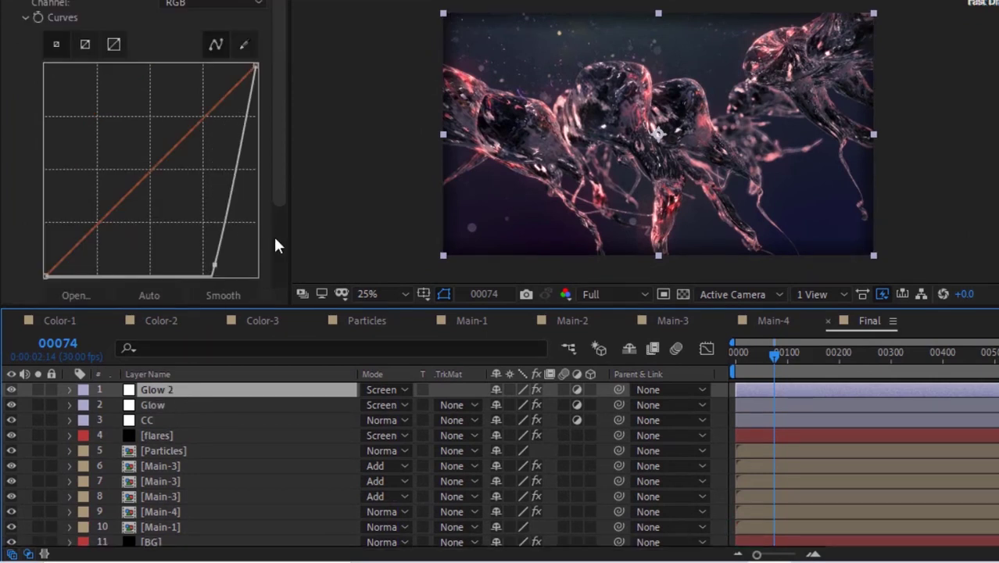
pyautogui.click(276, 240)
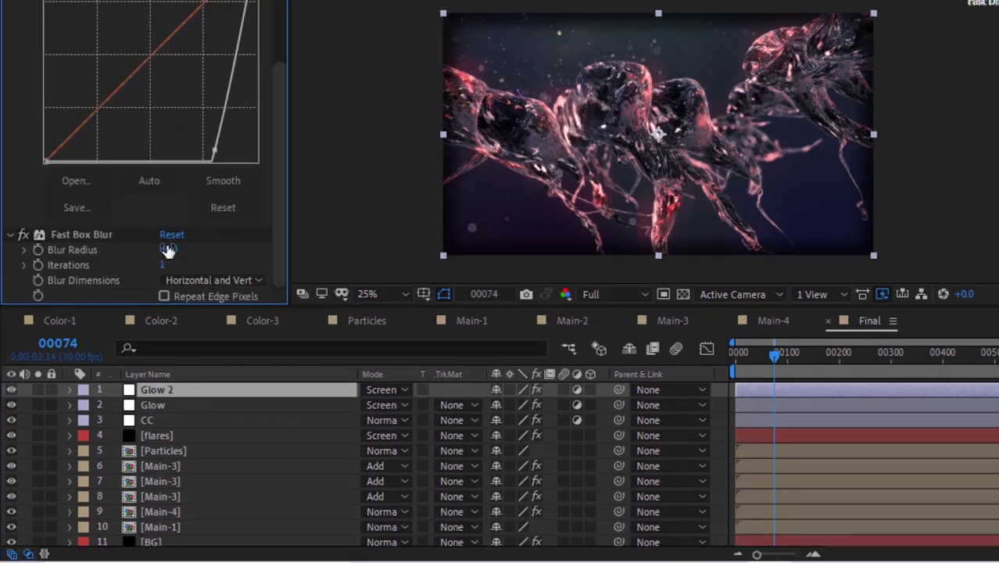
pyautogui.click(169, 250)
pyautogui.write('160')
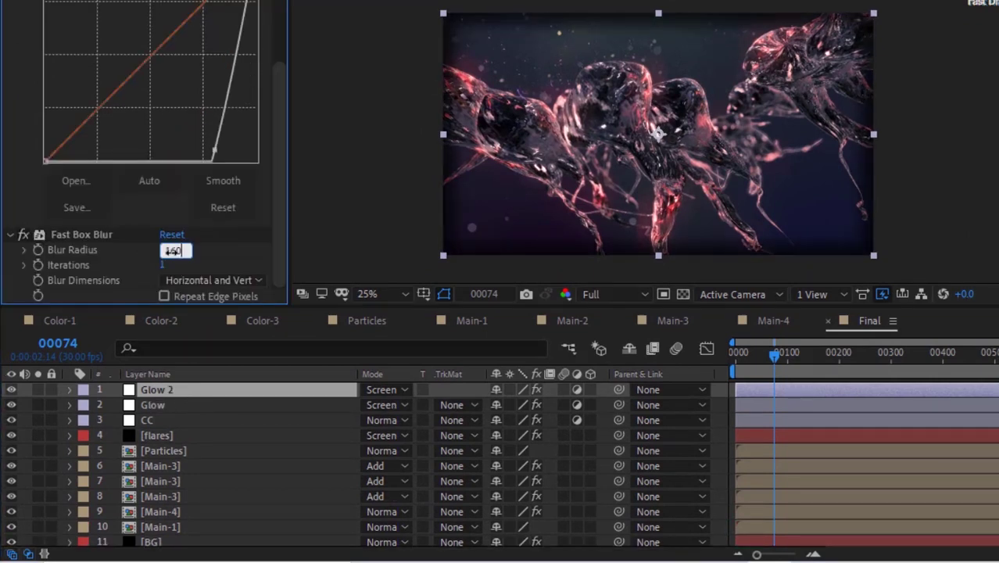
pyautogui.press('Return')
pyautogui.press('Return')
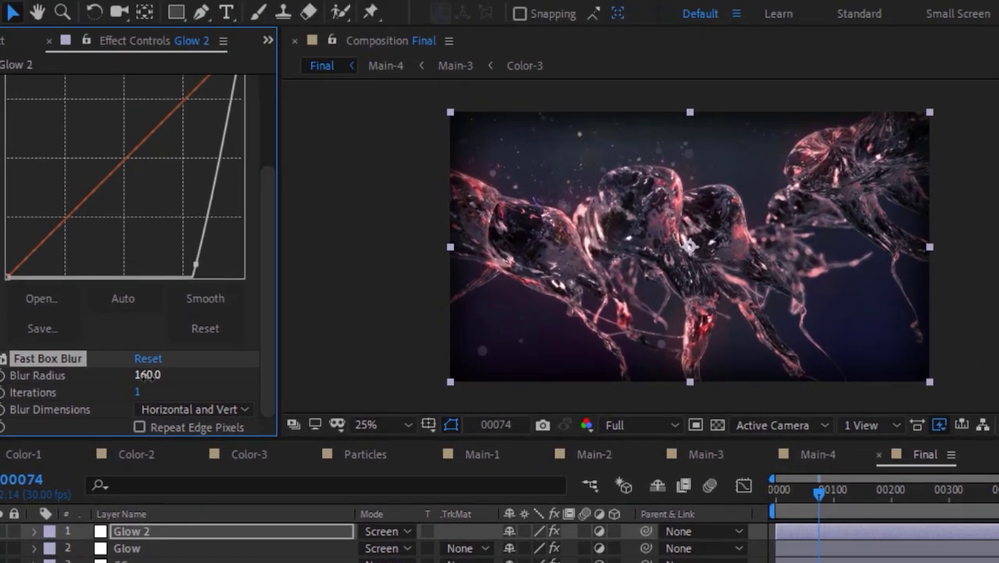
# Step: Enable Repeat Edge Pixels in the Fast Box Blur of both the duplicated and the original Glow layer
pyautogui.click(147, 375)
pyautogui.click(139, 427)
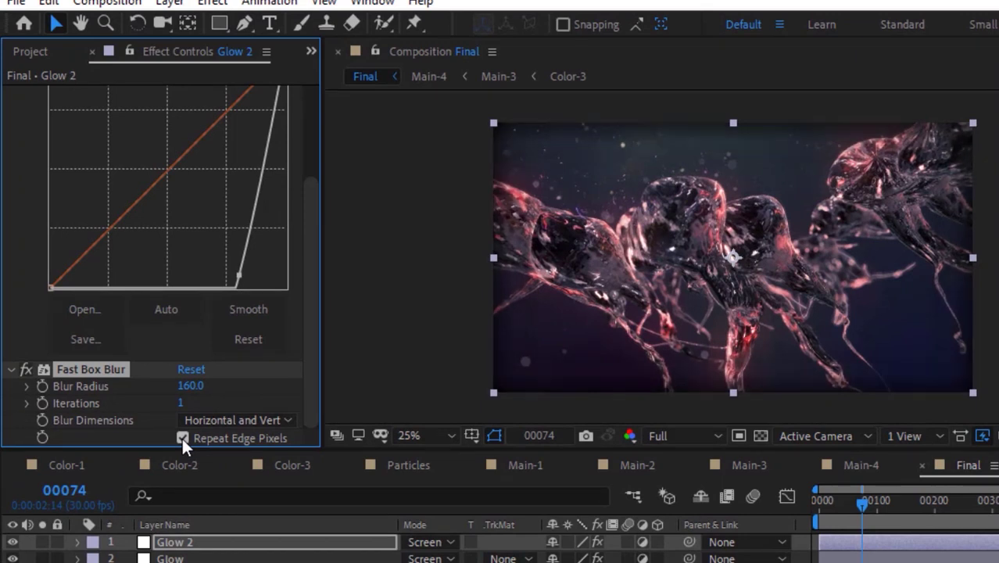
pyautogui.click(170, 558)
pyautogui.scroll(-4, 308, 393)
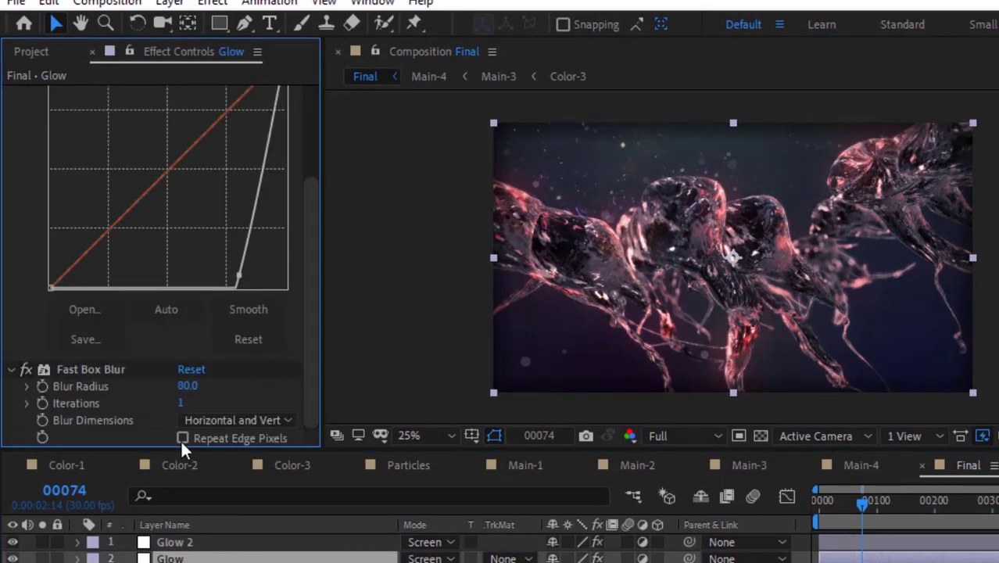
pyautogui.click(183, 438)
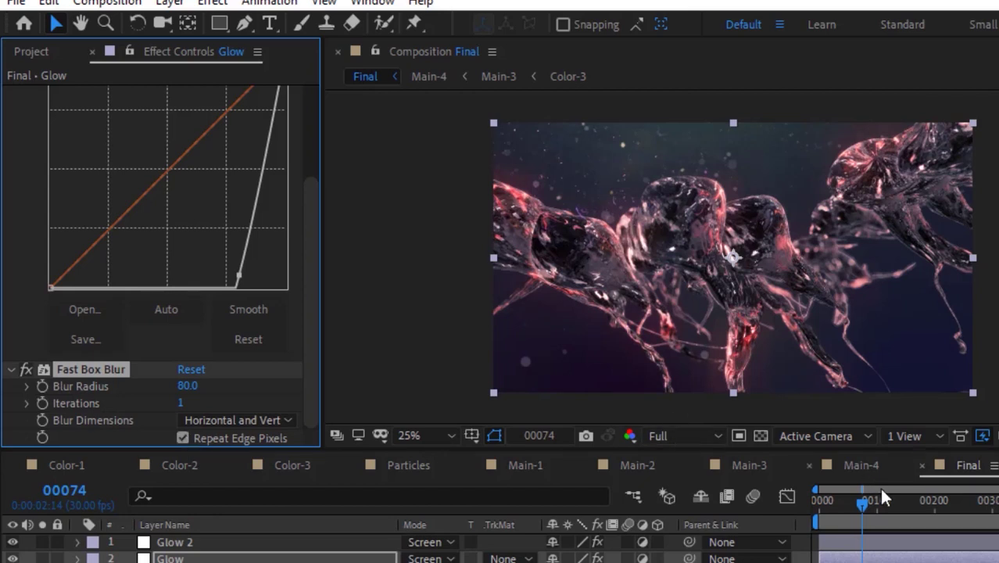
# Step: Move the current time to frame 161 to preview the glow at another point of Final
pyautogui.click(909, 502)
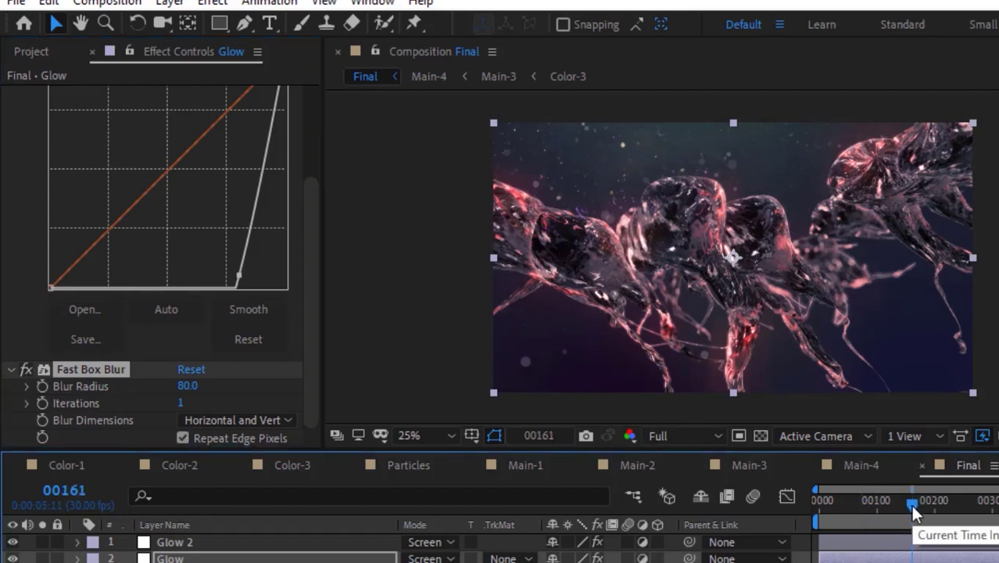